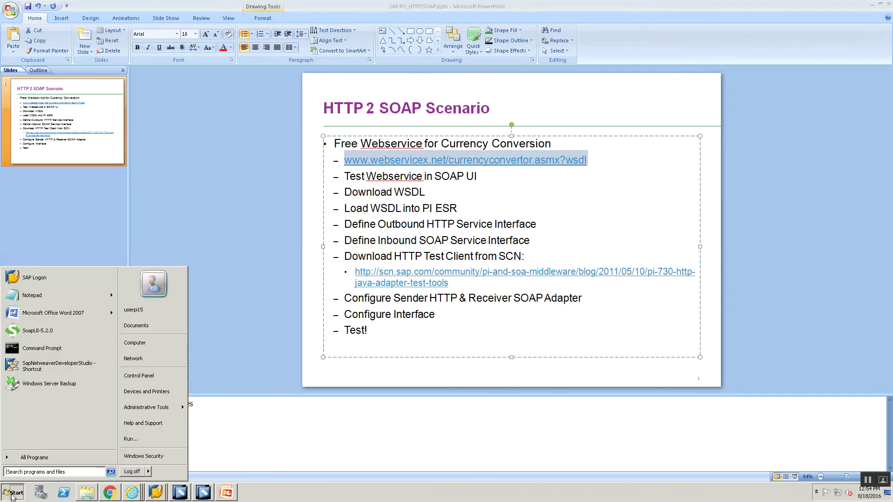
- Launch SoapUI 5.2.0 by searching for 'soap' in the Start menu
text(soap)
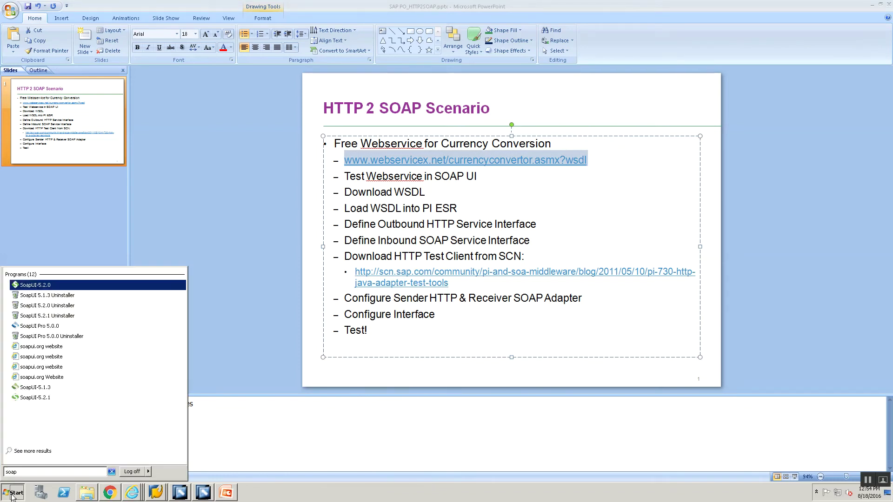
click(19, 285)
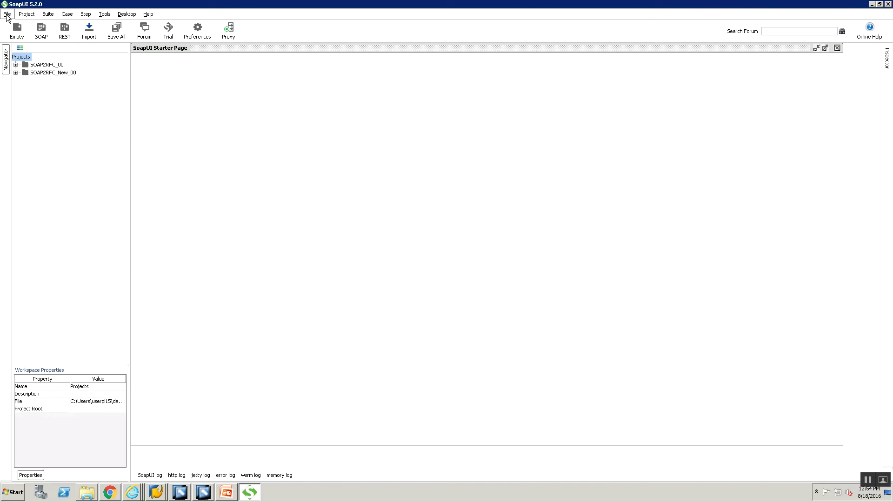
- Create a SOAP project named CurrencyConvertor with the pasted currency convertor WSDL as its initial WSDL
click(7, 13)
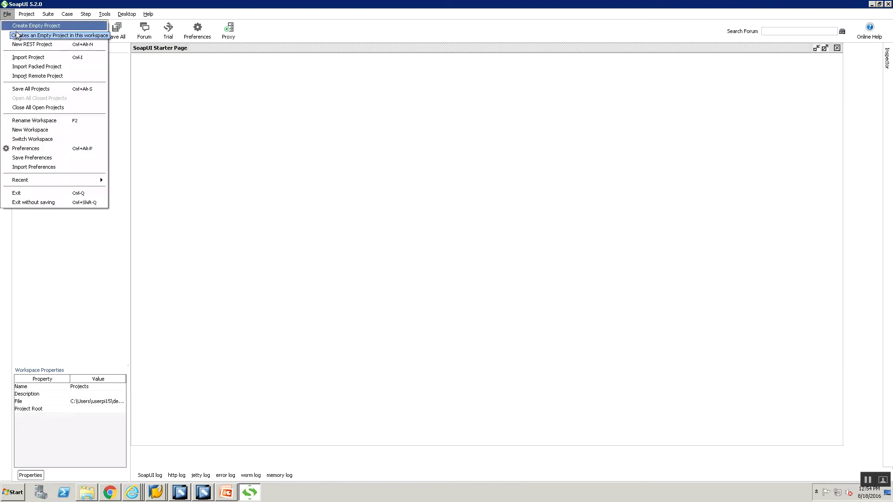
key(Escape)
key(ctrl+n)
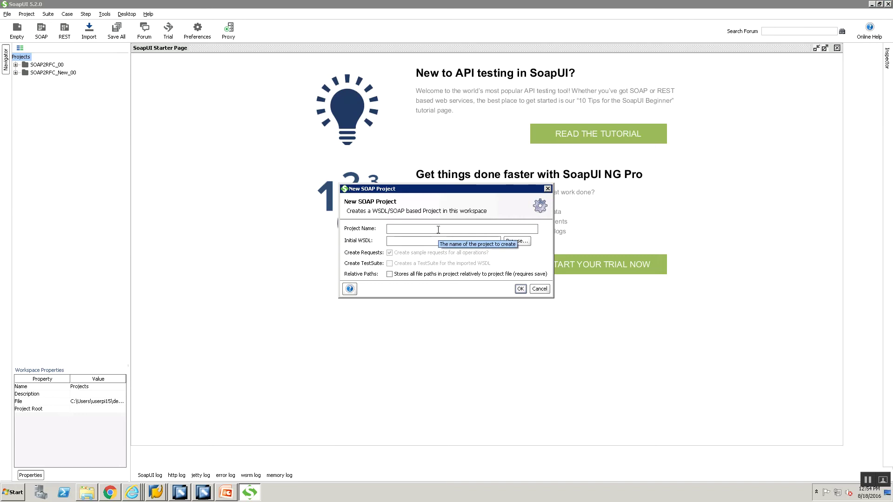
text(Cur)
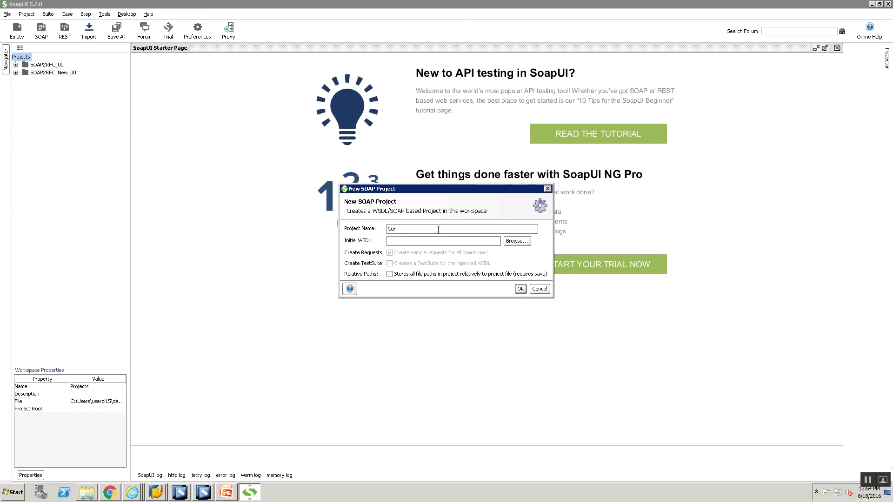
text(rencyConvertor)
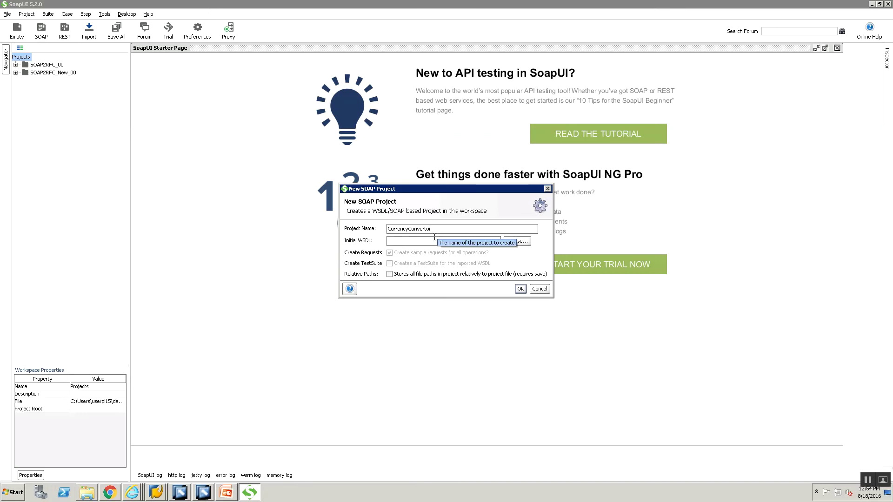
click(434, 238)
text(http://www.webservicex.net/currencyconvertor.asmx?wsdl)
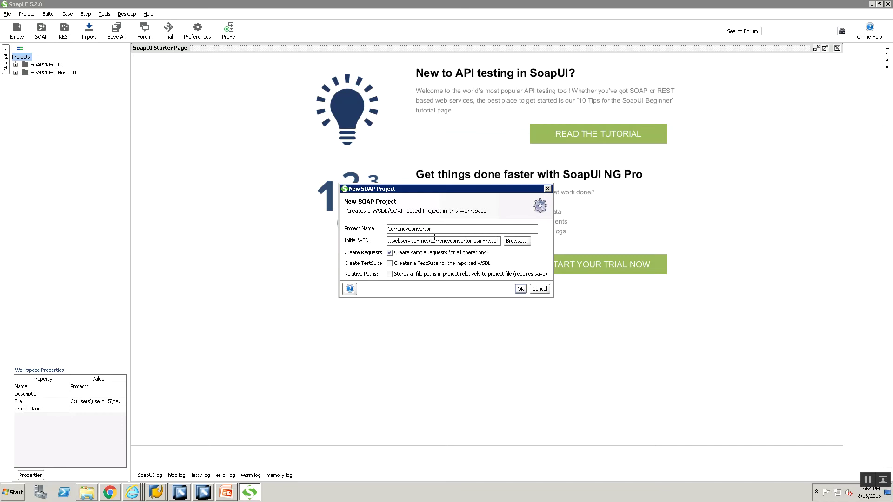
key(Home)
key(End)
click(521, 288)
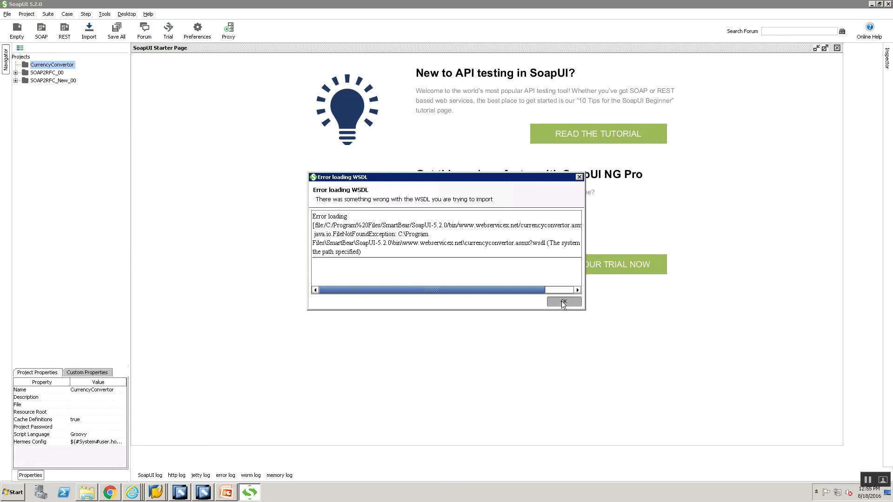
- Dismiss the WSDL error, open the WSDL address in a new Chrome tab, and return to SoapUI
key(Return)
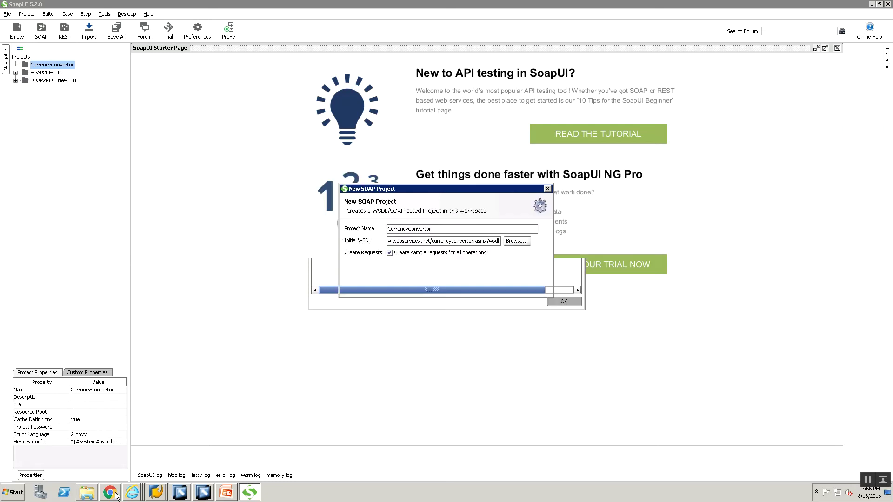
click(115, 496)
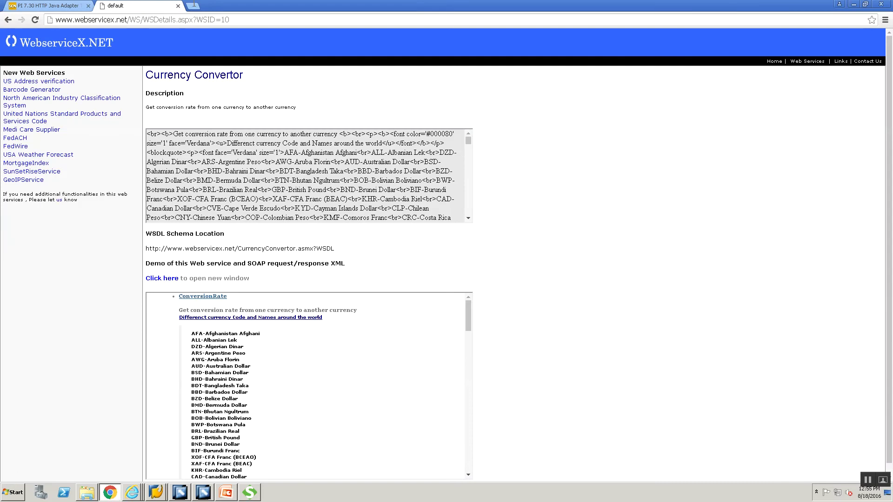
click(196, 6)
text(www.webservicex.net/currencyconvertor.asmx?wsdl)
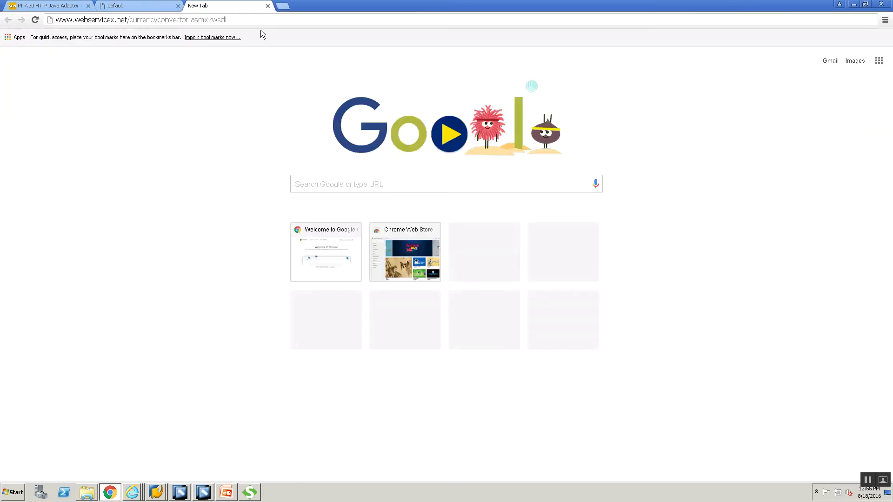
key(Return)
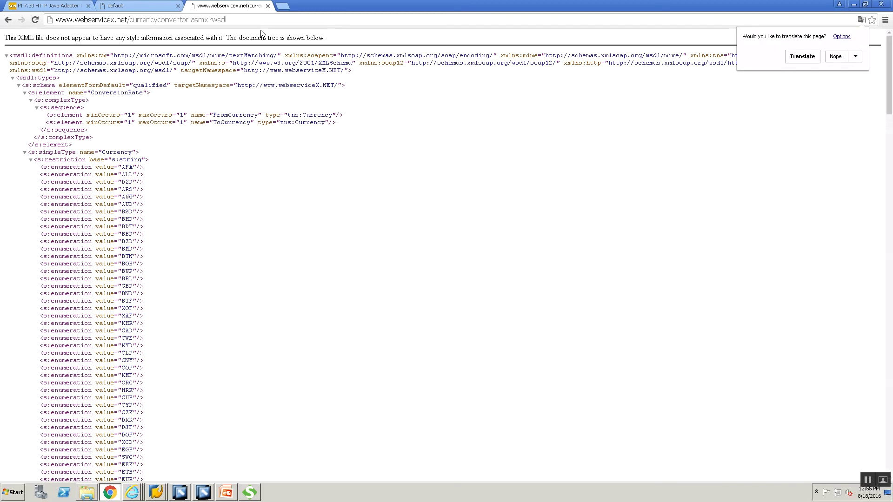
key(alt+Tab)
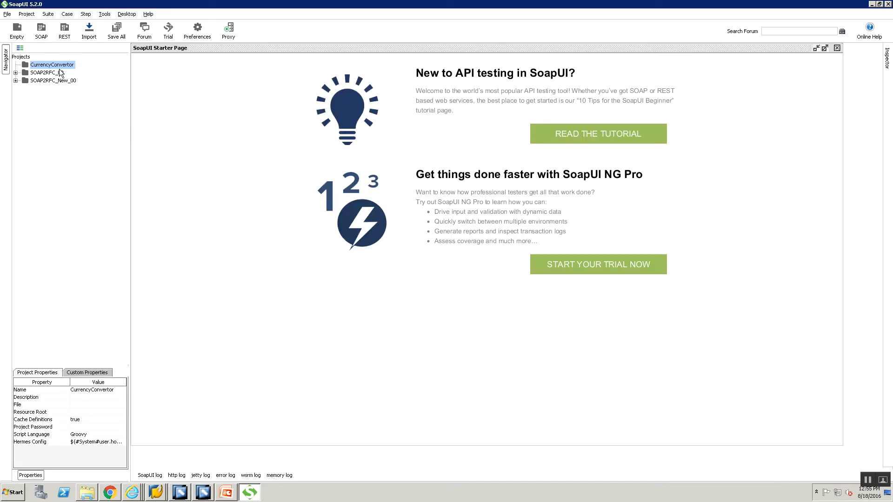
- Add the pasted currency convertor WSDL to the CurrencyConvertor project, then dismiss the loading error
right_click(60, 66)
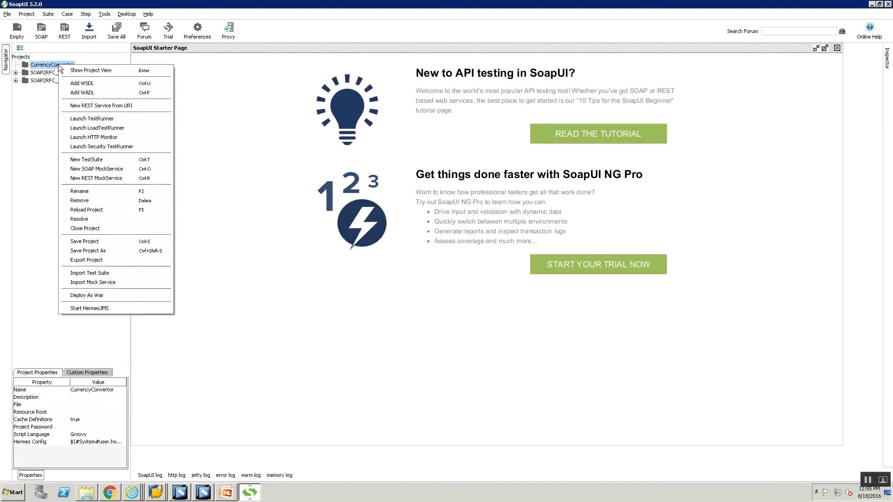
click(82, 83)
click(423, 236)
key(ctrl+v)
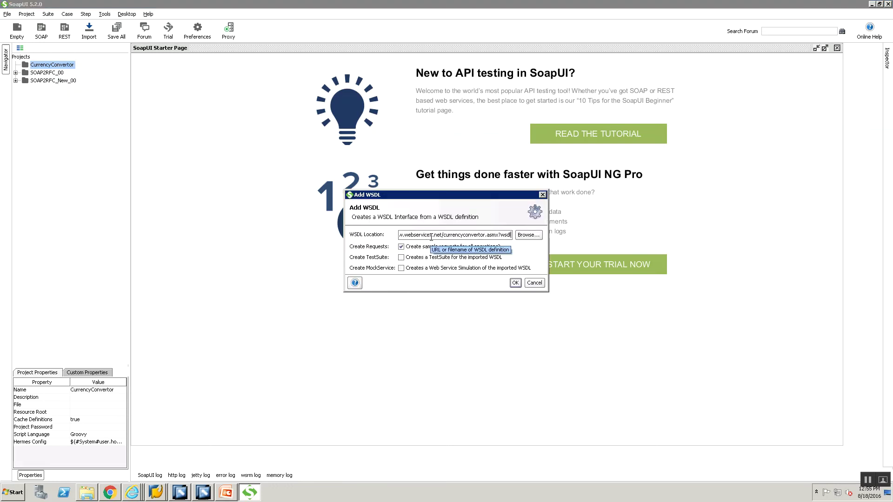
key(Home)
key(End)
key(Home)
click(516, 283)
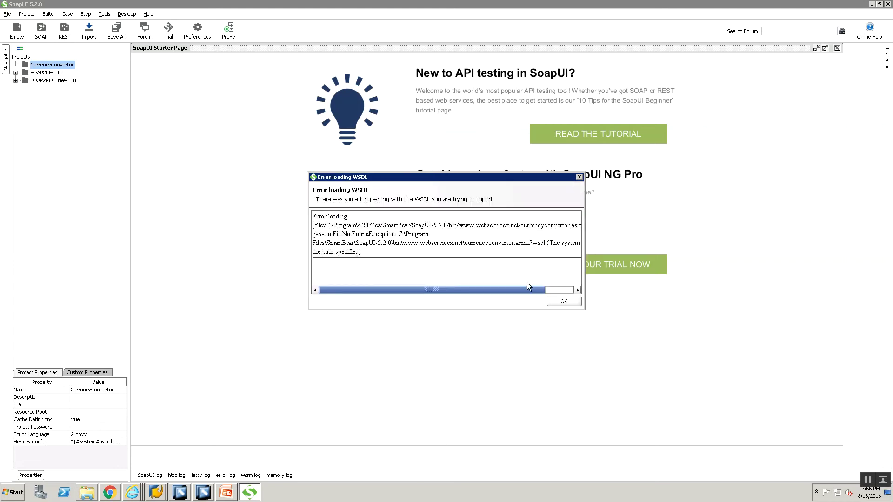
click(549, 302)
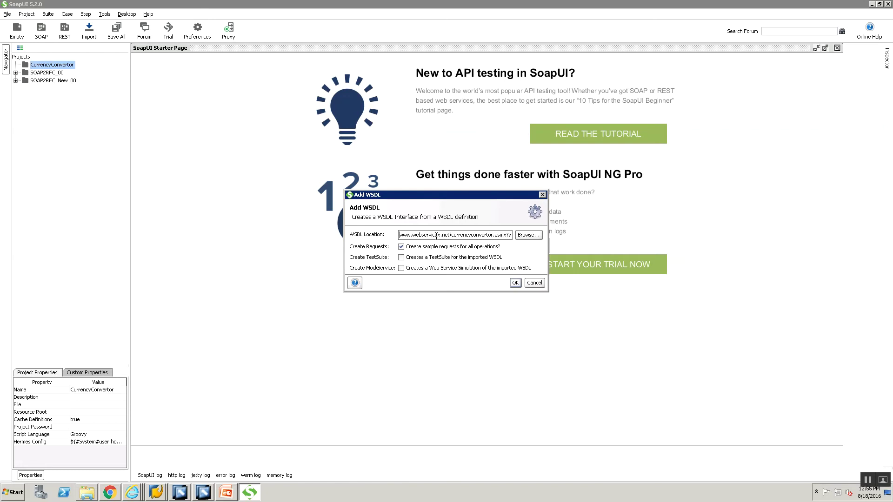
key(Left)
key(Left)
key(Left)
key(Left)
key(Left)
key(Left)
key(Left)
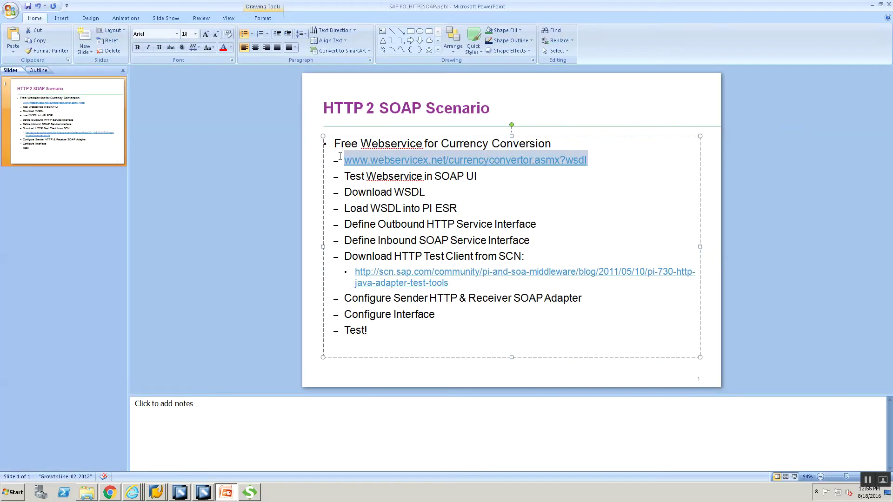
key(Left)
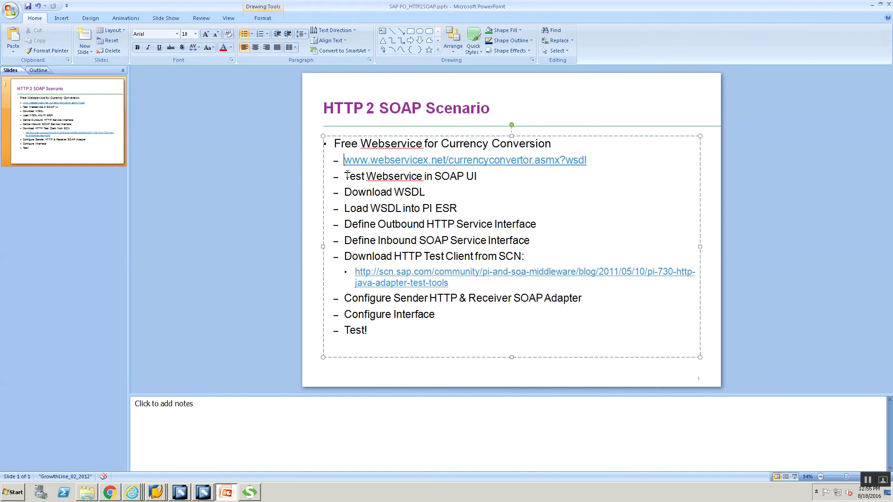
text(http:)
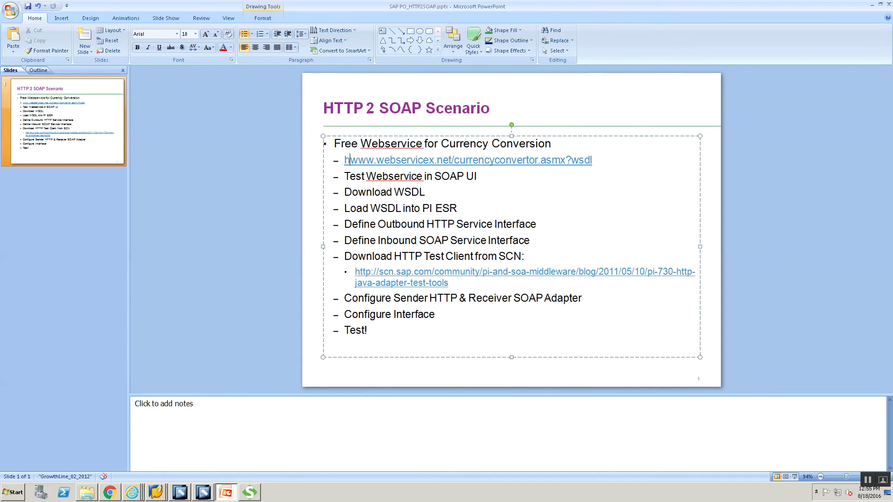
text(//)
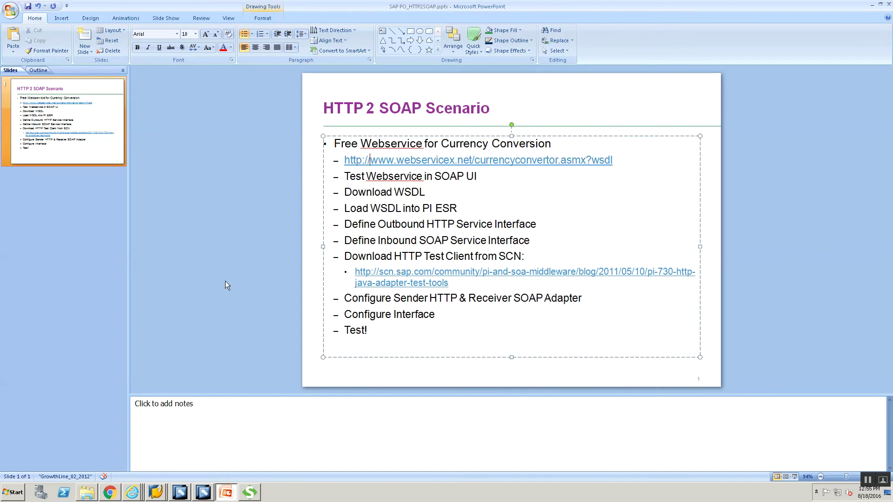
key(alt+Tab)
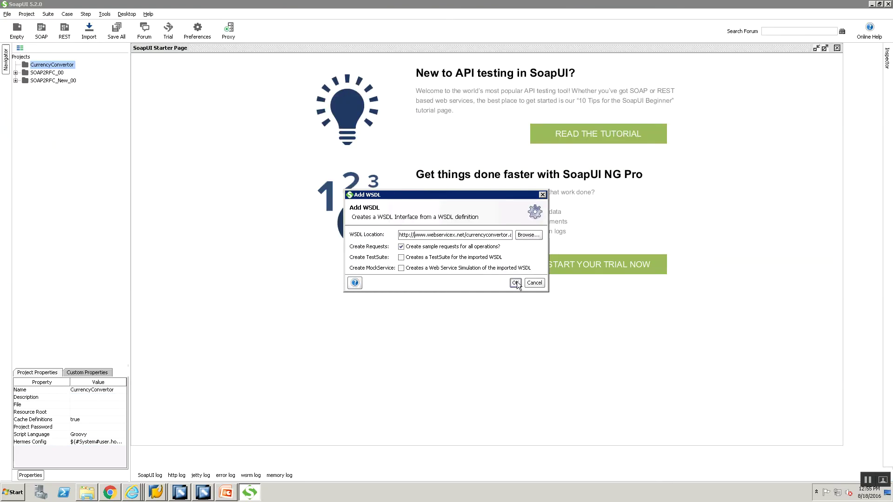
- Load the corrected WSDL and open Request 1 under the ConversionRate operation
click(515, 282)
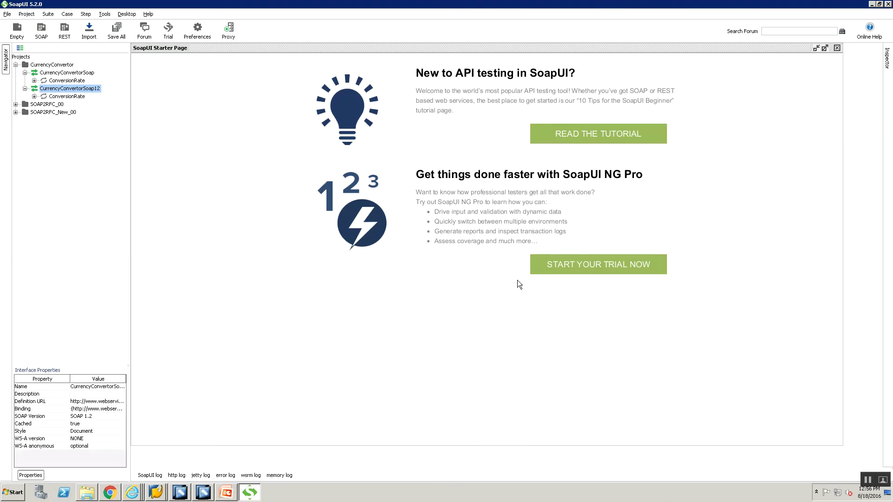
click(25, 88)
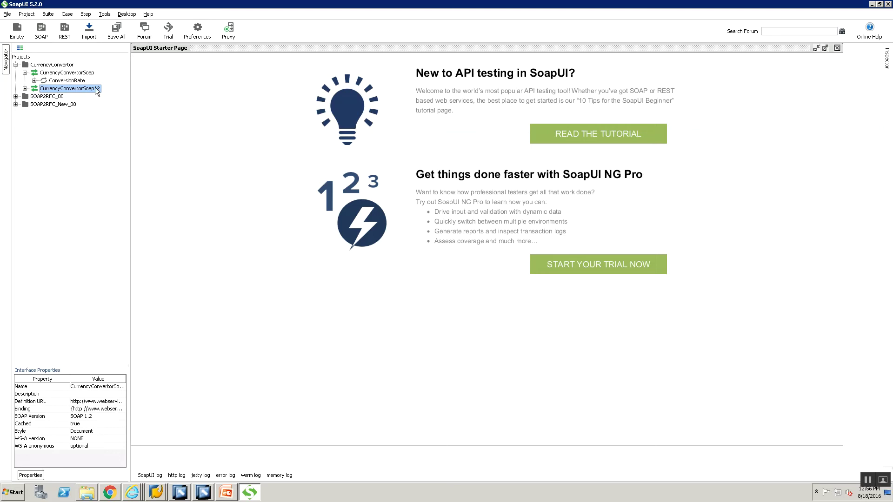
click(34, 81)
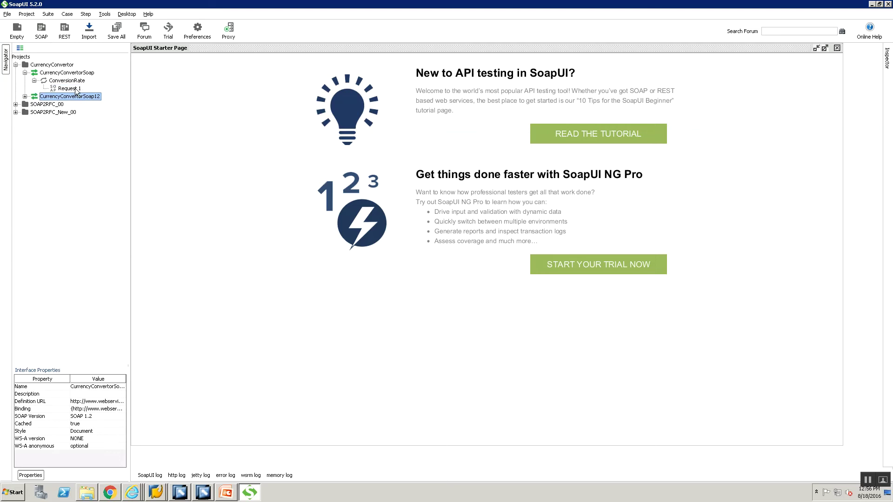
click(70, 89)
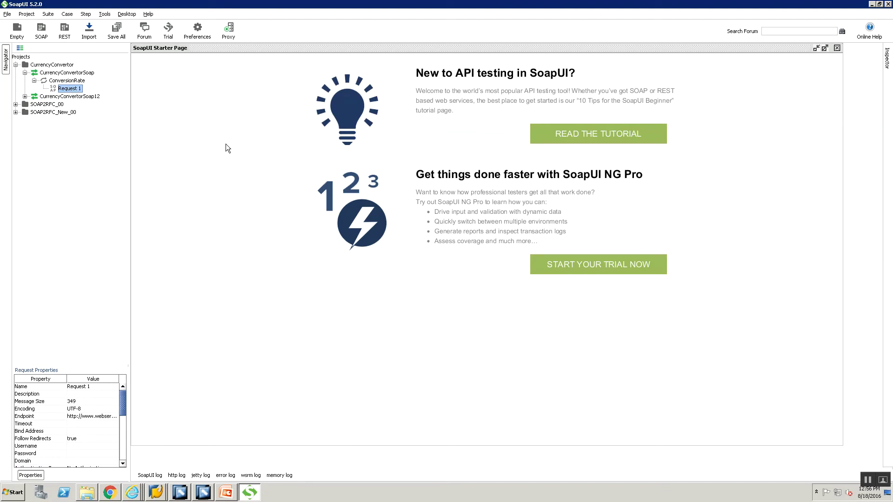
double_click(69, 88)
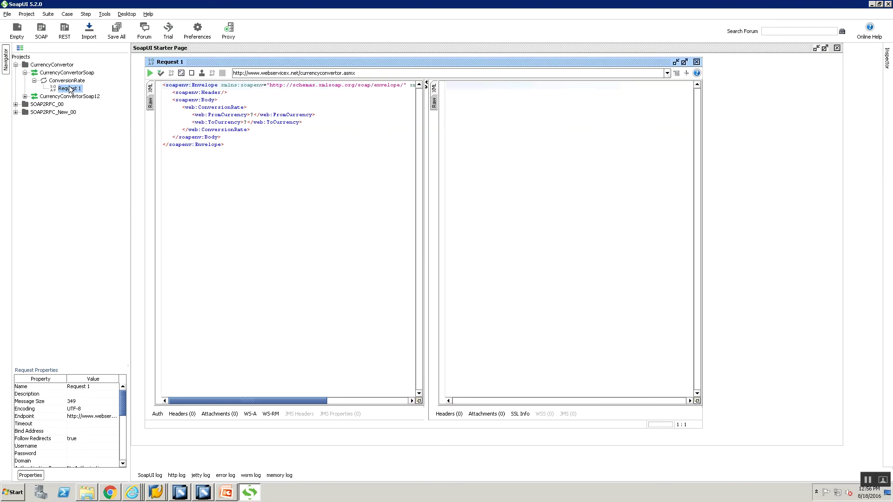
- Set FromCurrency to USD and ToCurrency to INR in Request 1 and submit it
click(679, 63)
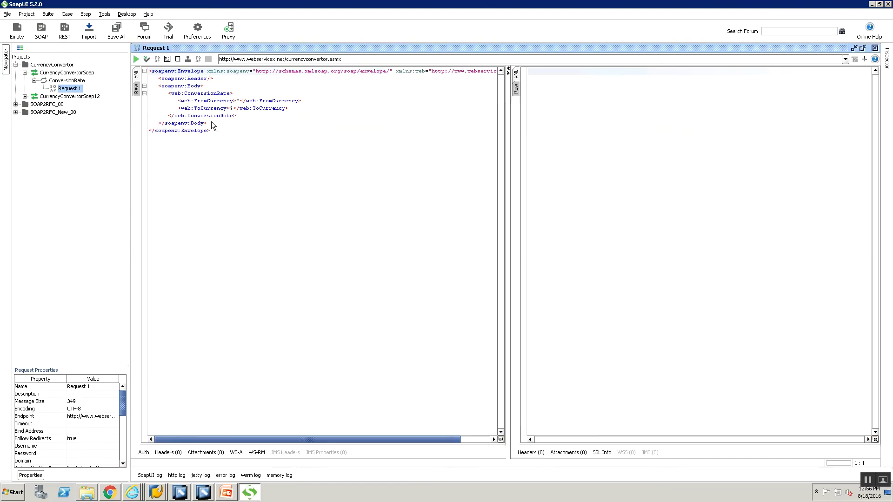
click(237, 101)
key(Delete)
text(USD)
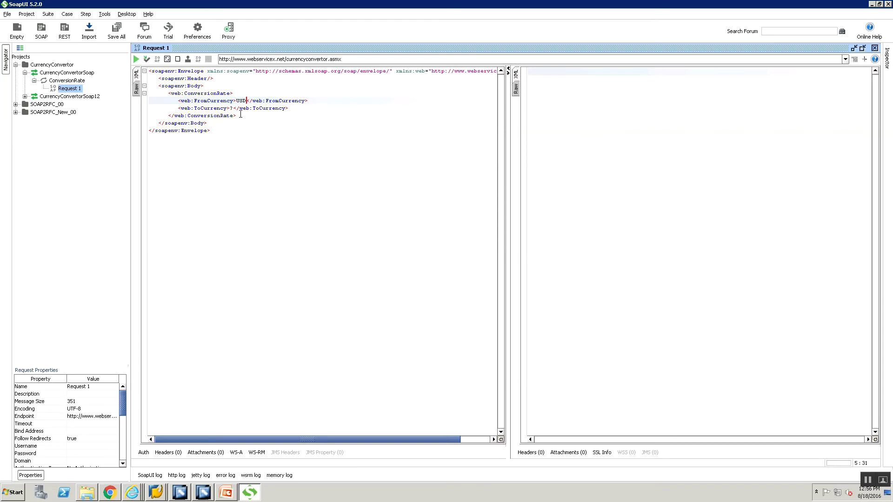
click(230, 108)
key(Delete)
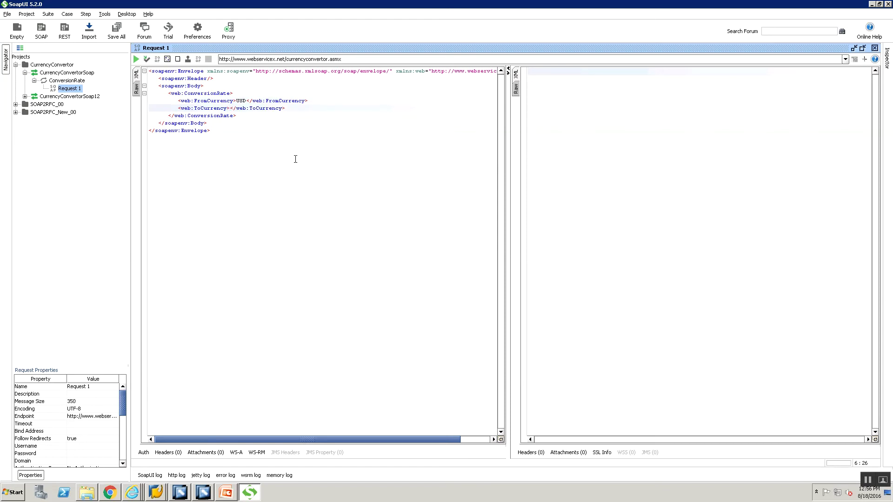
text(INR)
click(136, 59)
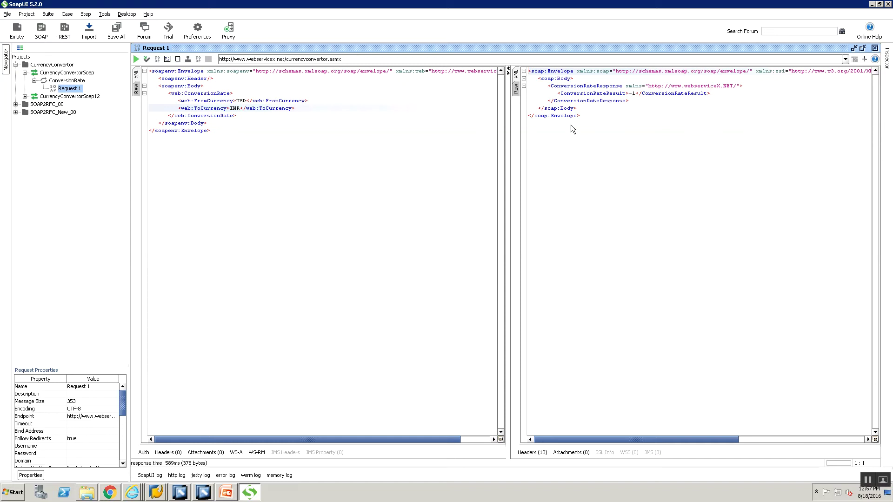
- Inspect the raw request, selecting the SOAPAction header and endpoint URL, then bring PowerPoint forward
click(137, 88)
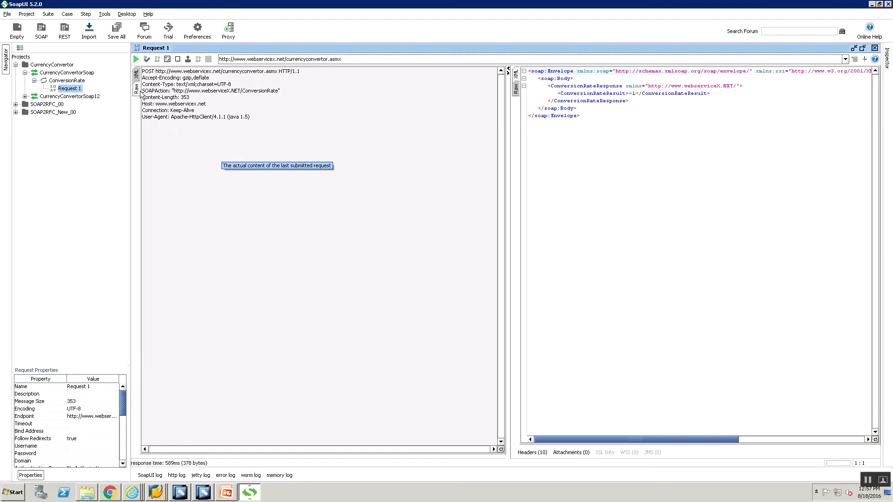
drag(174, 92, 274, 93)
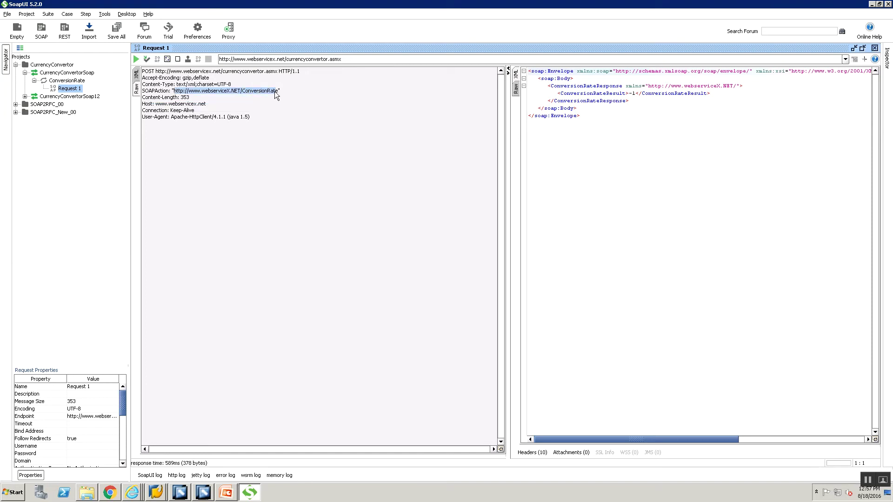
click(277, 59)
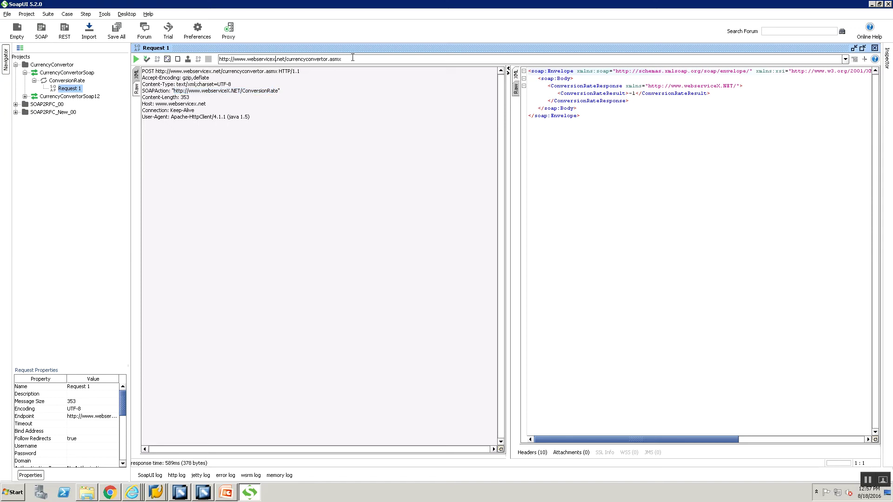
key(ctrl+a)
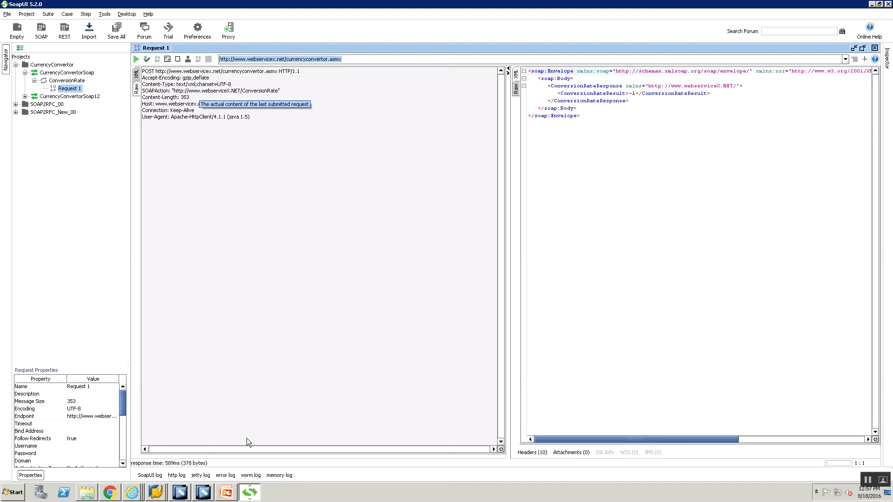
mouse_move(223, 496)
click(221, 475)
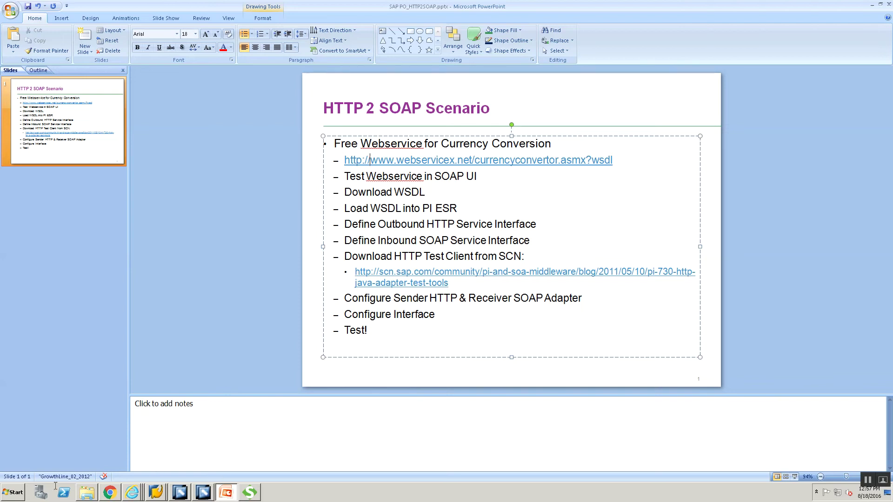
- Close Chrome's WSDL tab and bring Internet Explorer's Communication Channel Monitor window forward
click(132, 492)
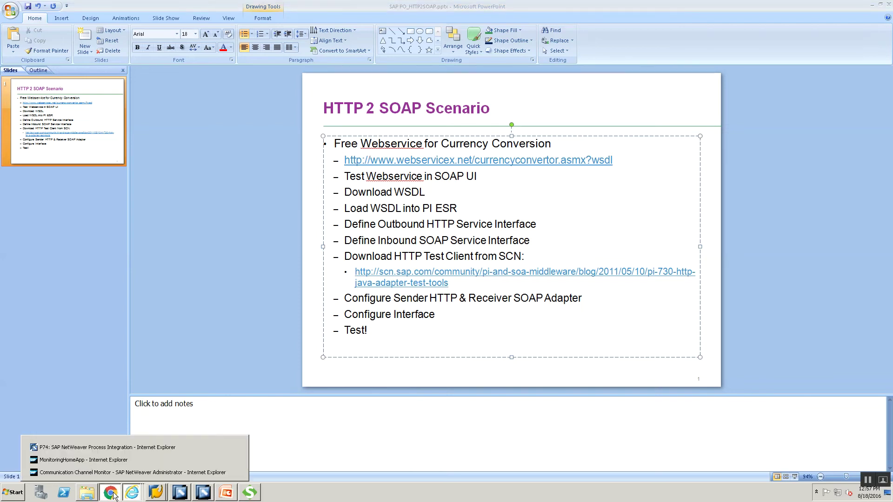
click(114, 496)
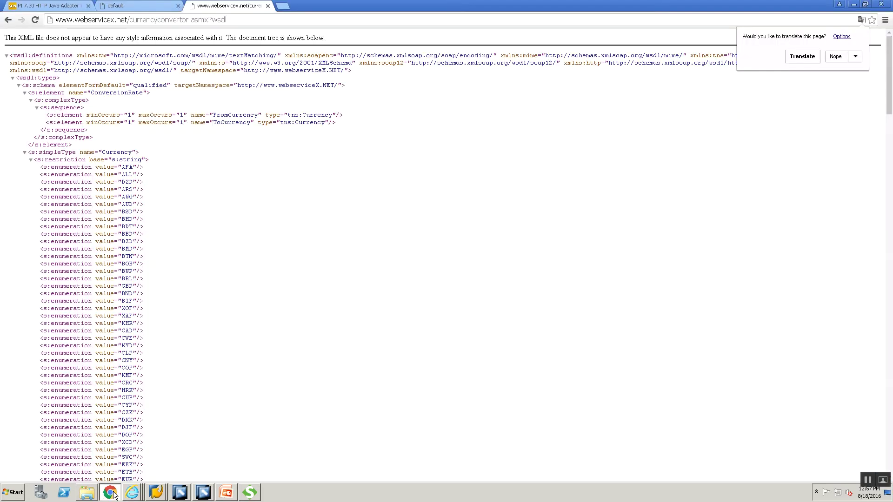
click(268, 5)
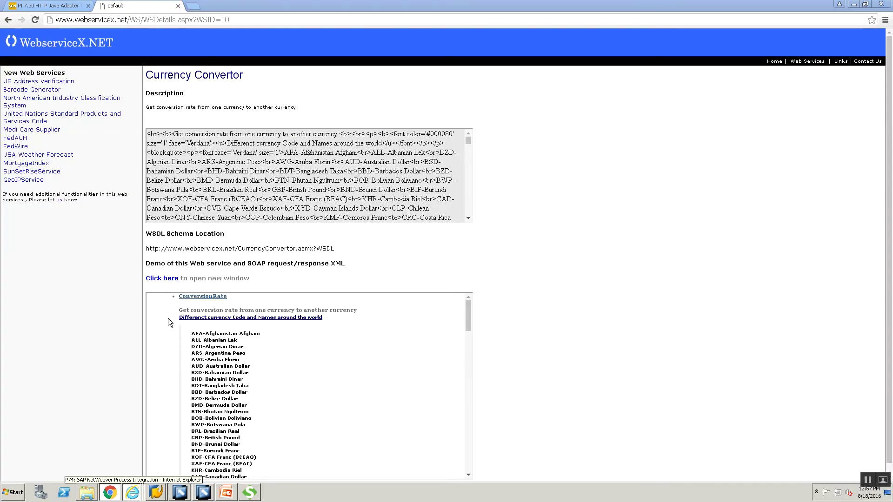
click(123, 497)
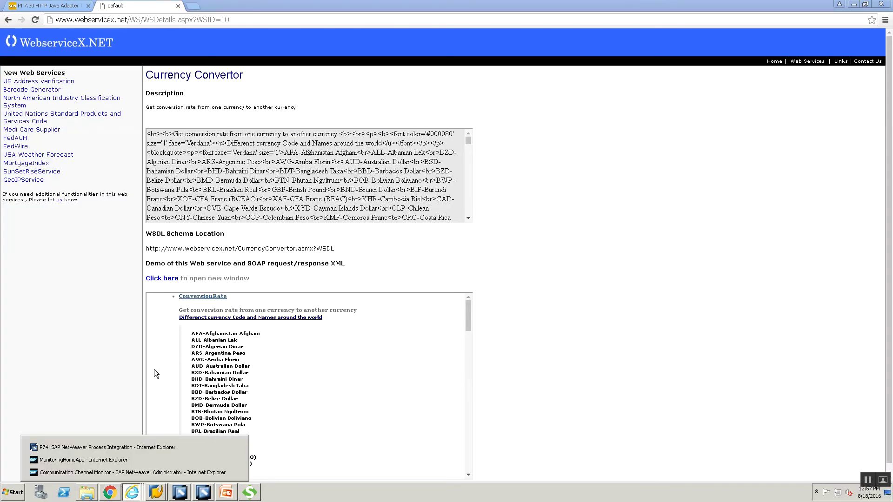
click(133, 473)
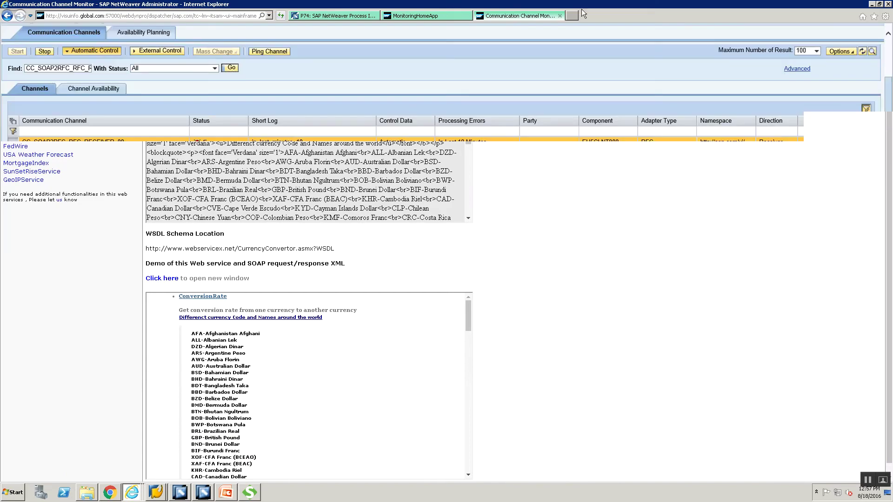
- Close the Communication Channel Monitor and Monitoring Home tabs and open a new tab
click(560, 16)
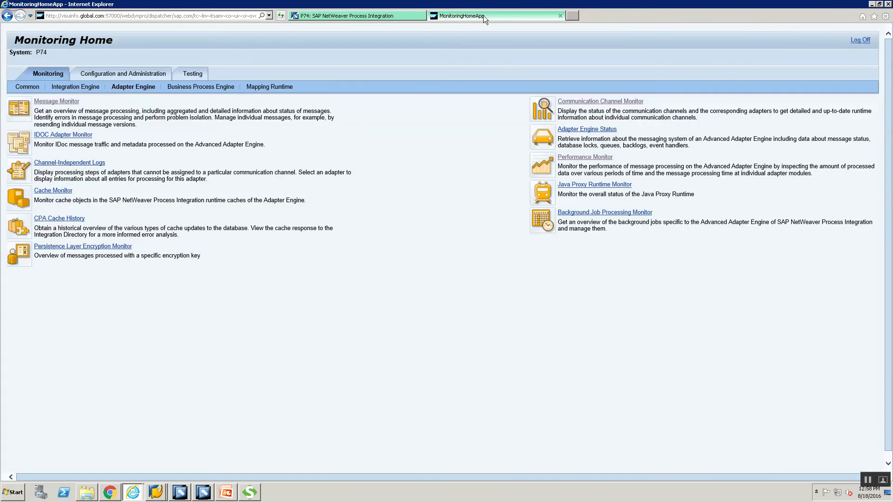
click(561, 16)
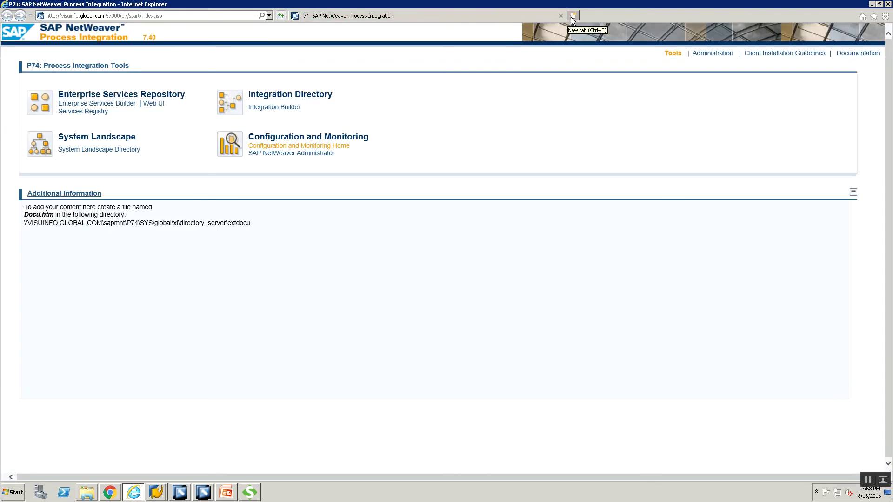
click(573, 16)
- Copy the WSDL link from the slide and load it in the new Internet Explorer tab
key(alt+Tab)
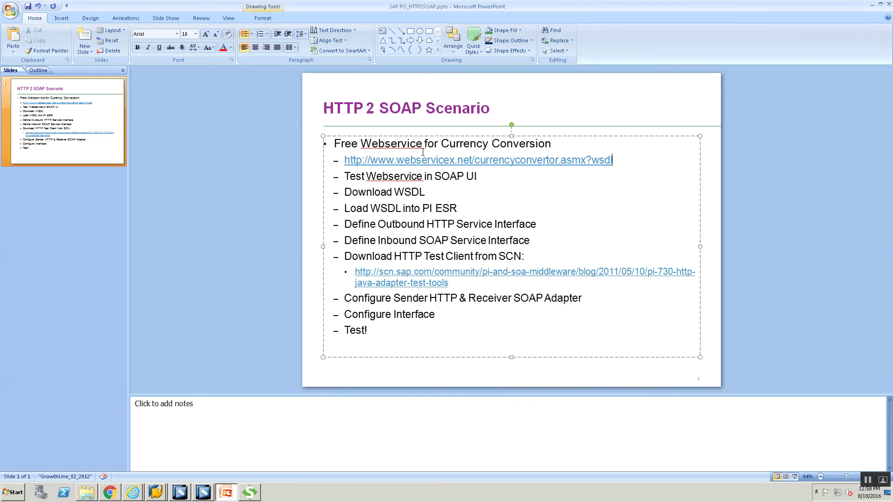
drag(422, 153, 340, 166)
key(ctrl+c)
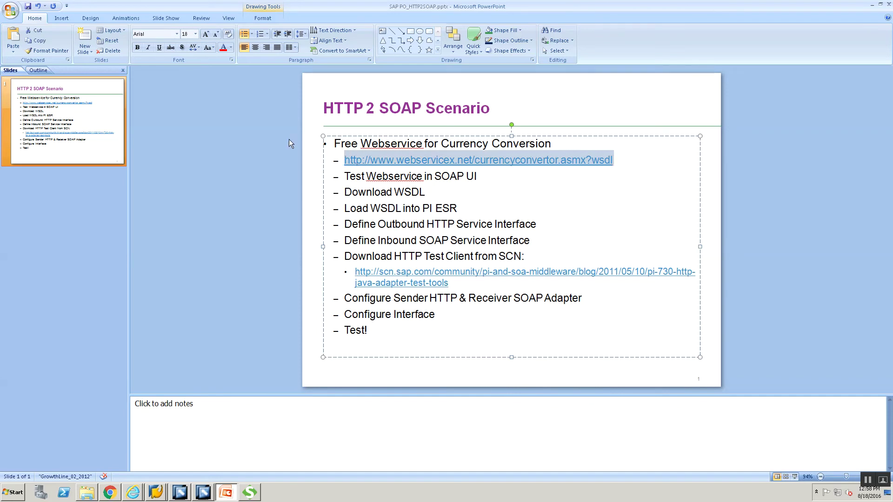
key(alt+Tab)
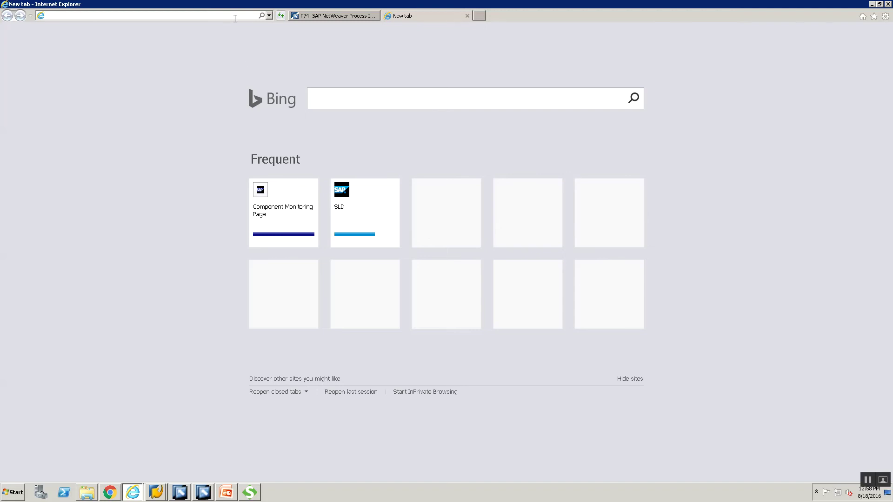
key(ctrl+v)
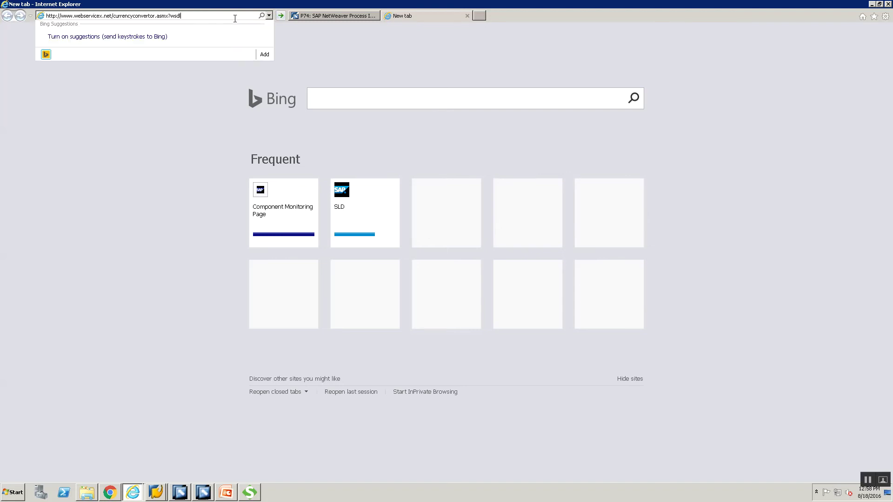
key(Return)
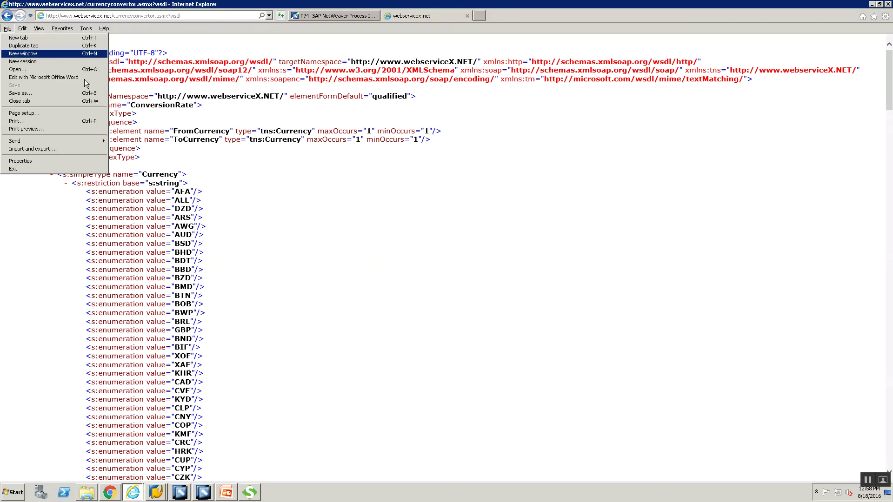
- Save the currency convertor WSDL page as CurrencyConvertor.wsdl in Desktop > Training
click(40, 93)
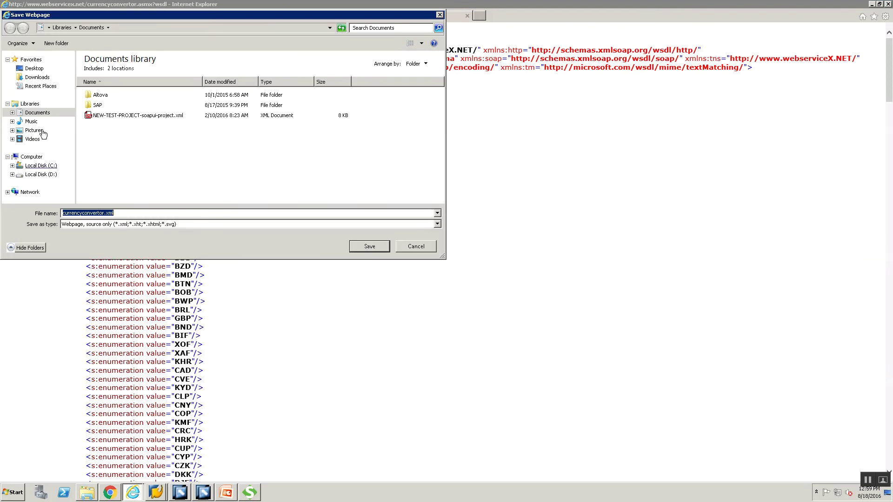
click(41, 69)
double_click(234, 85)
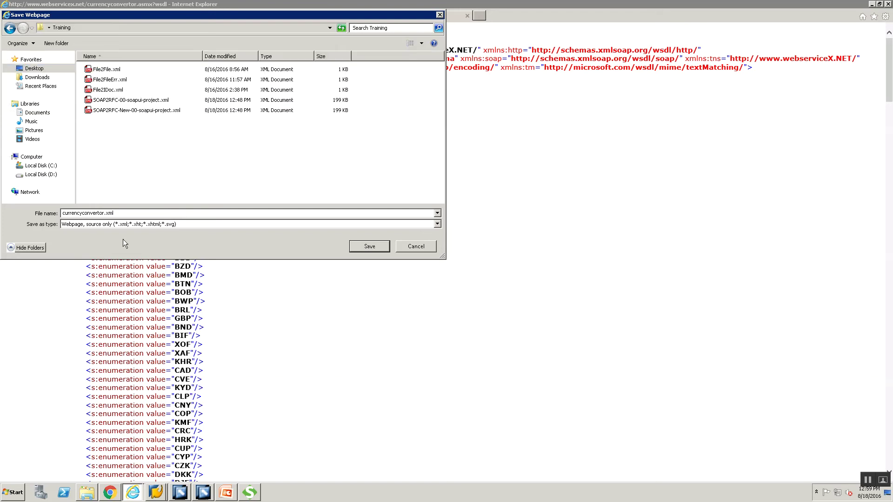
click(127, 214)
text(CurrencyConvertor.wsdl")
key(Return)
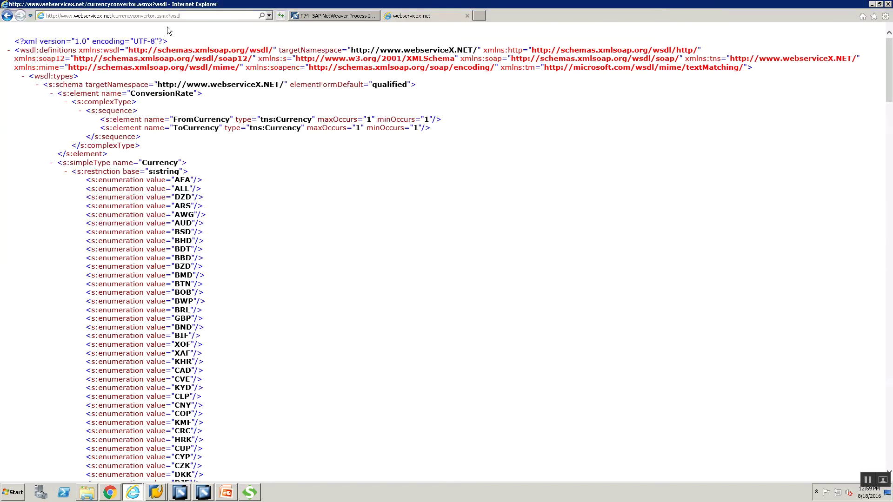
- Reopen Save As, cancel it, and bring Enterprise Services Builder to the front
key(alt+f)
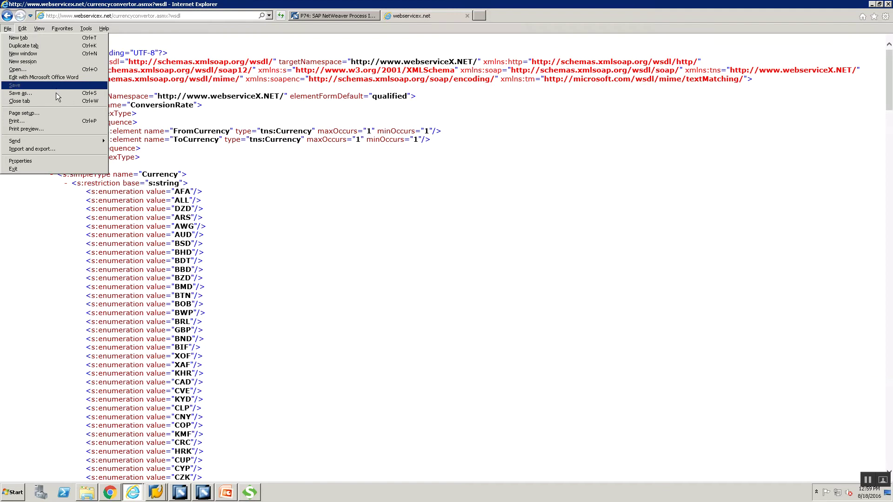
click(56, 93)
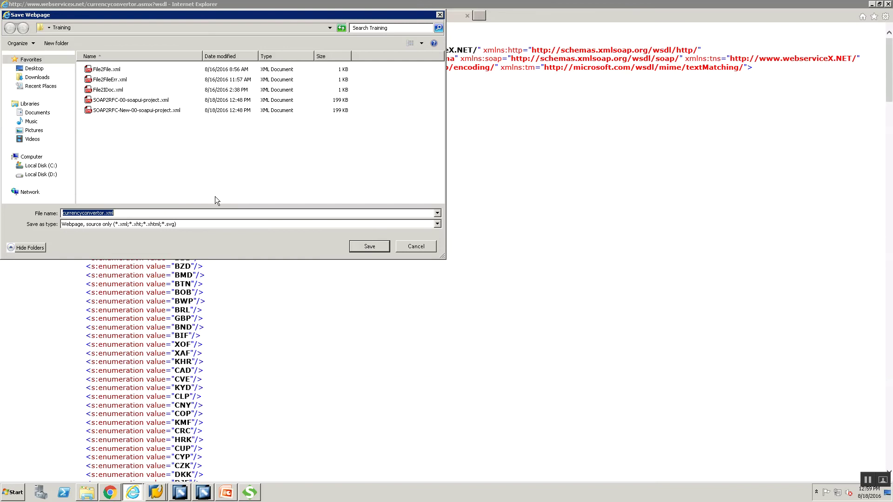
click(432, 246)
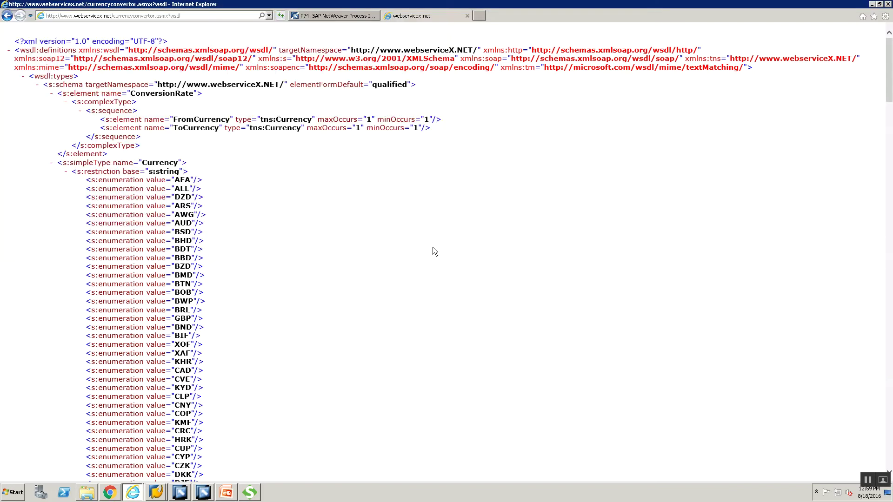
mouse_move(210, 496)
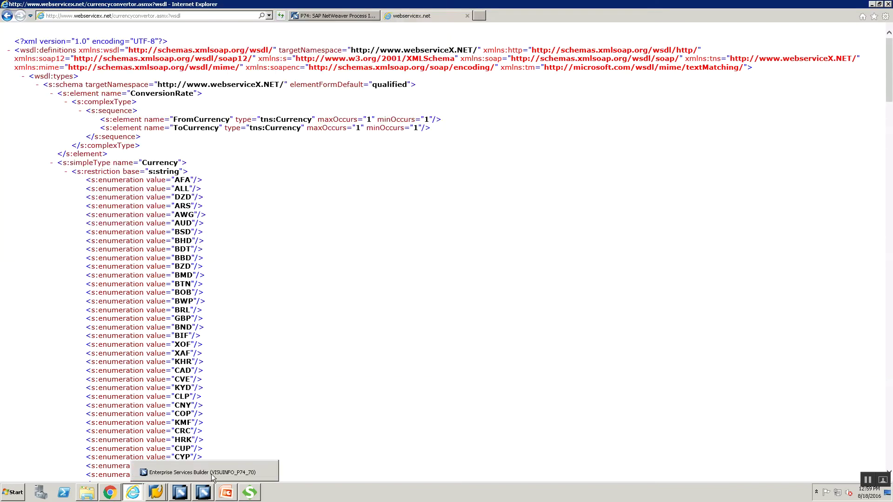
click(211, 473)
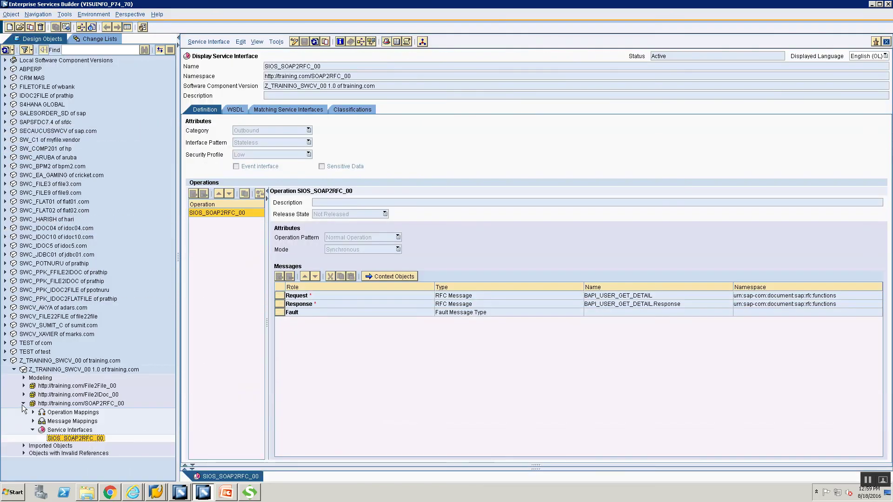
- Close the SIOS_SOAP2RFC_00 service interface editor and select the File2File_00 namespace
click(23, 404)
click(887, 43)
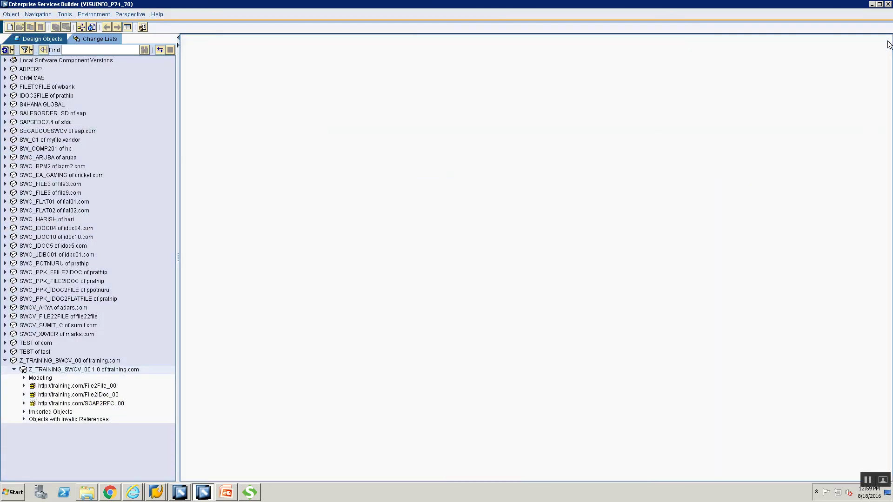
click(67, 388)
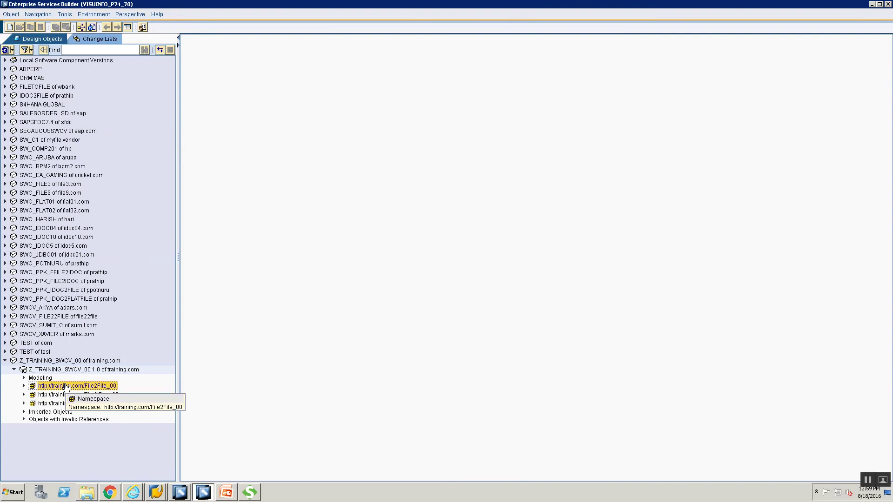
right_click(66, 387)
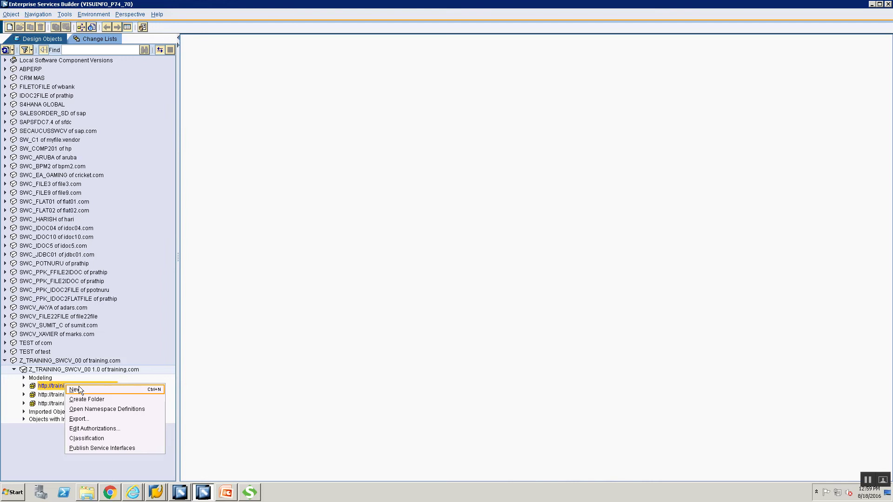
key(Return)
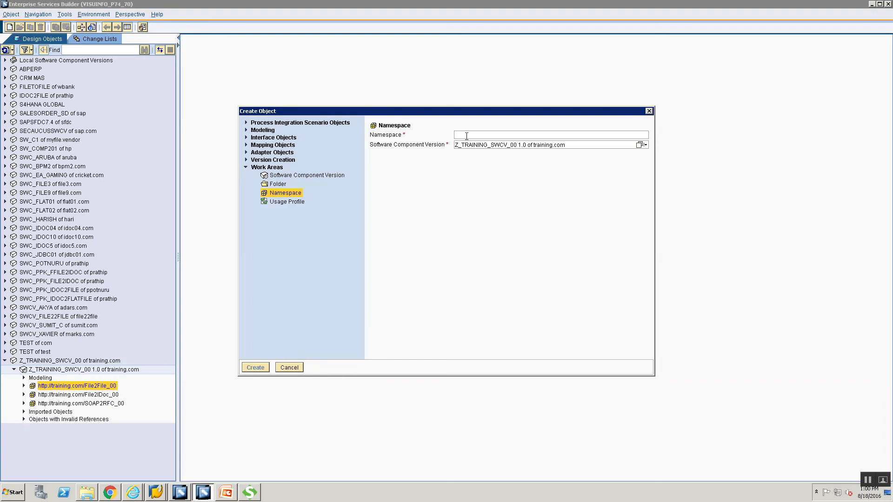
text(h)
text(ttp://trainin)
text(g.com/)
text(SOAp)
key(BackSpace)
key(BackSpace)
key(BackSpace)
key(BackSpace)
text(HTT)
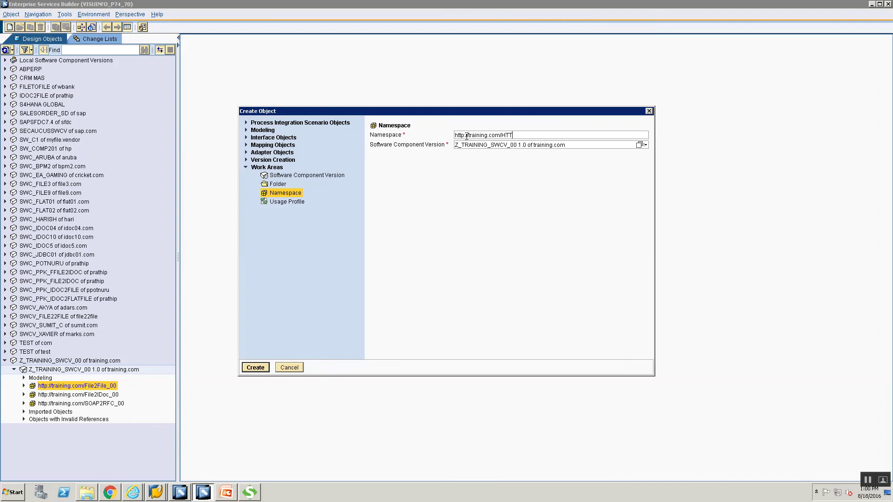
text(P2RFC_0)
text(0)
key(BackSpace)
key(BackSpace)
text(SOAP)
click(249, 370)
- Describe it as 'Namespace for HTTP 2 SOAP Scenario' and close the namespace definitions
click(575, 146)
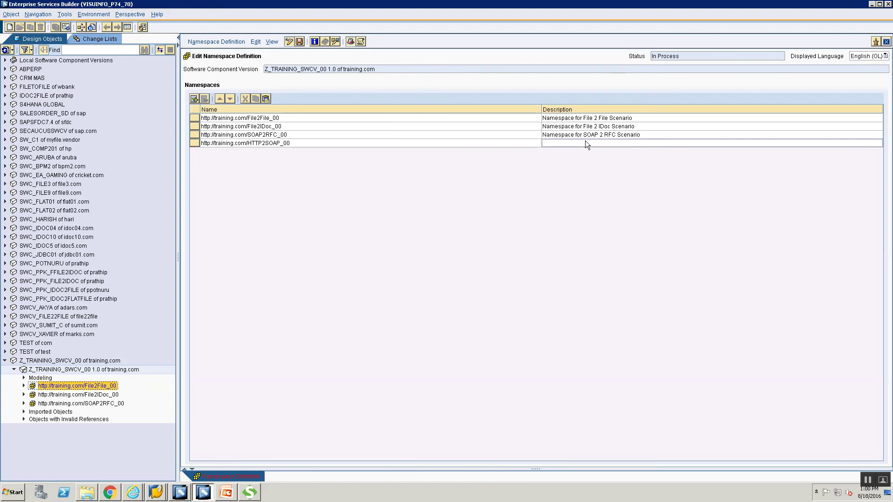
click(585, 143)
text(Names)
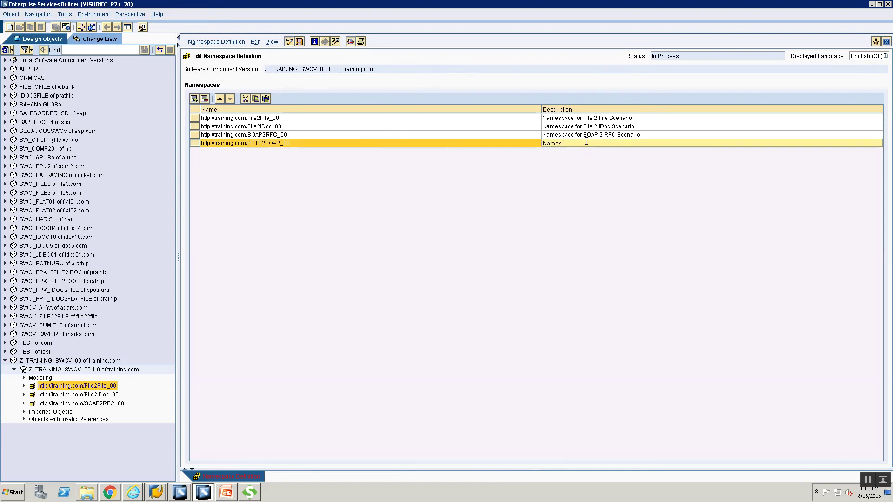
text(pace for HTTP 2 SOAP Scenario)
key(Return)
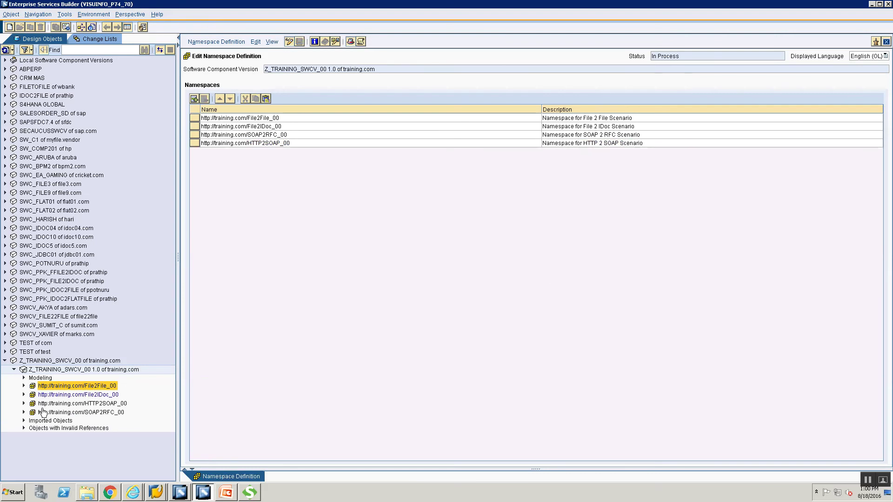
click(24, 412)
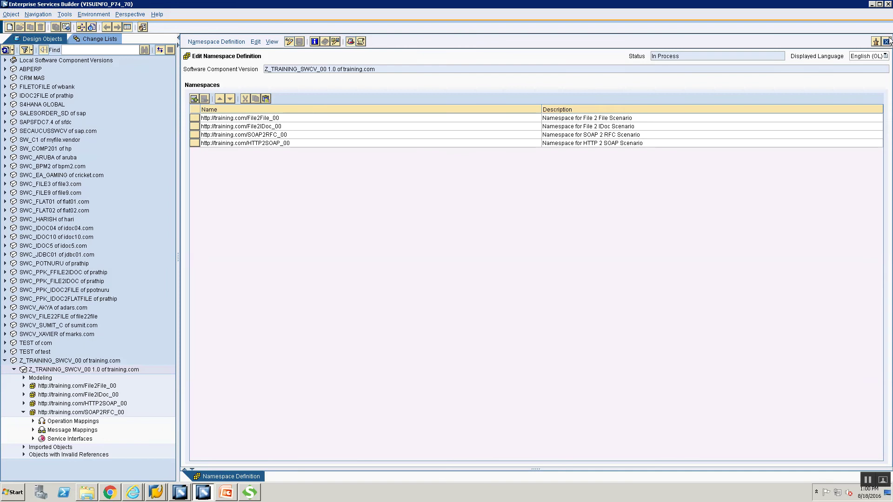
click(886, 42)
click(24, 412)
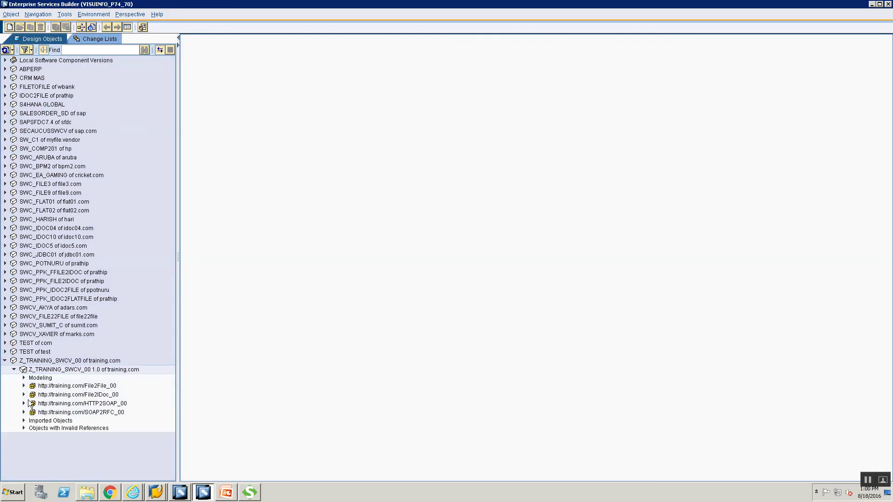
- From the HTTP2SOAP_00 namespace's New menu, create External Definition ED_CurrencyConvertor_WSDL
click(24, 404)
click(57, 404)
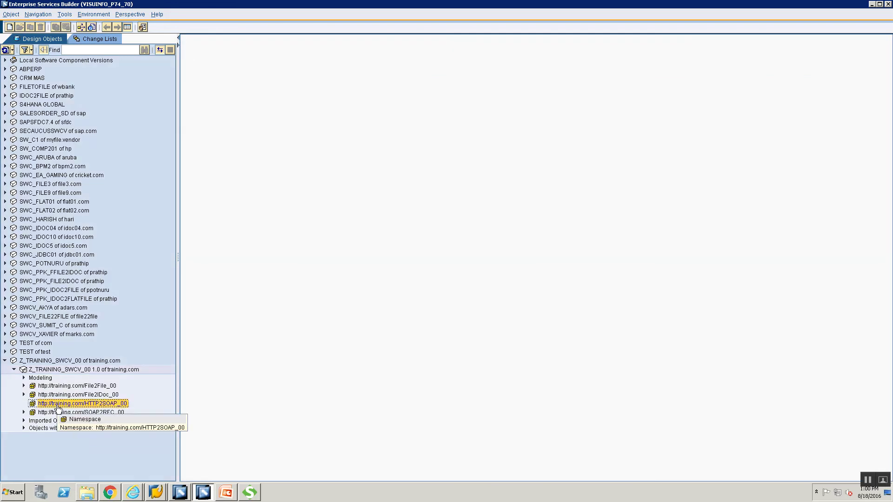
right_click(57, 407)
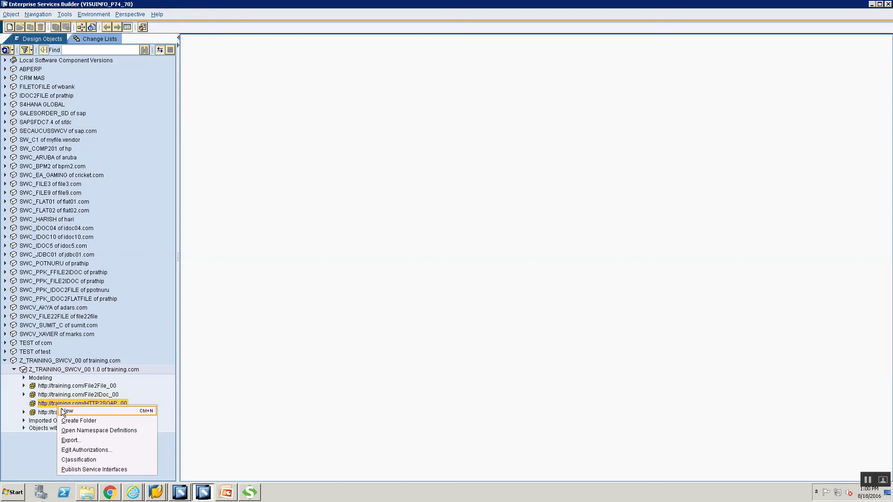
click(65, 411)
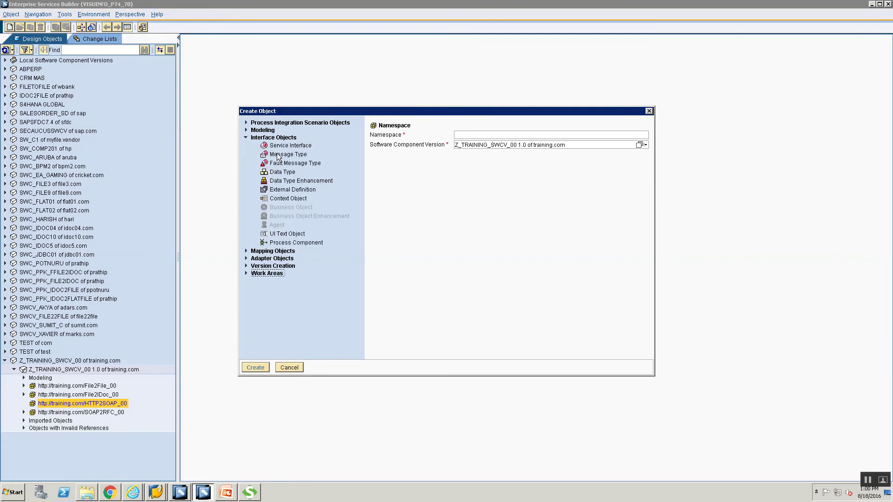
click(274, 190)
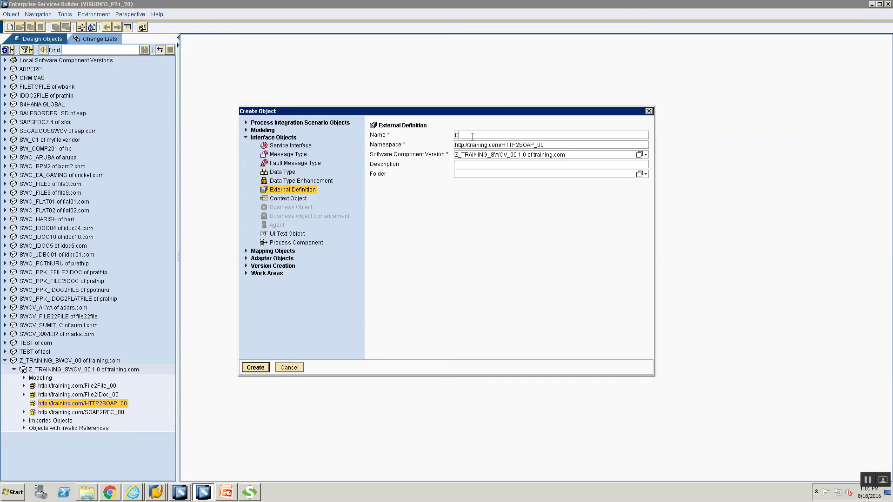
text(ED)
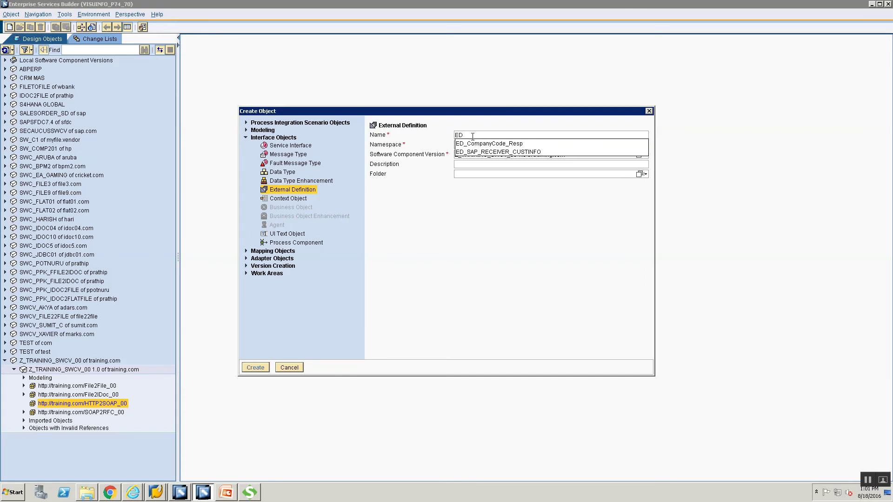
text(_Curre)
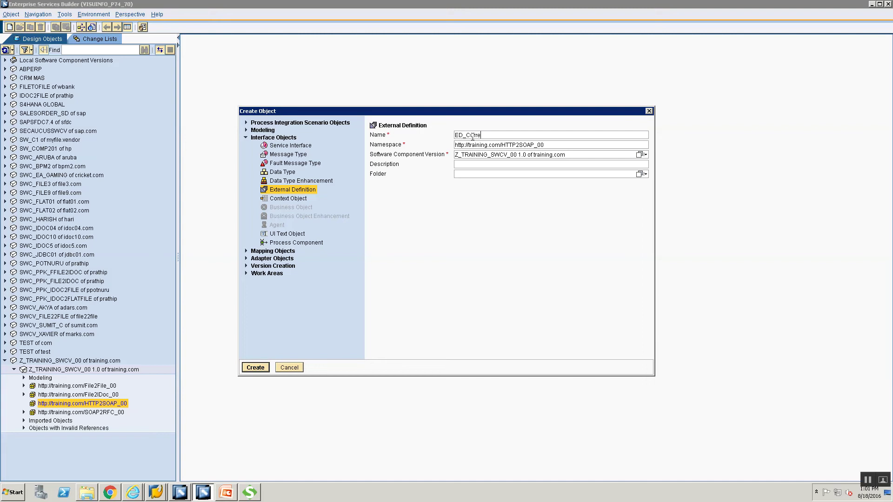
text(ncyConvertor_WSDL)
click(532, 144)
click(256, 367)
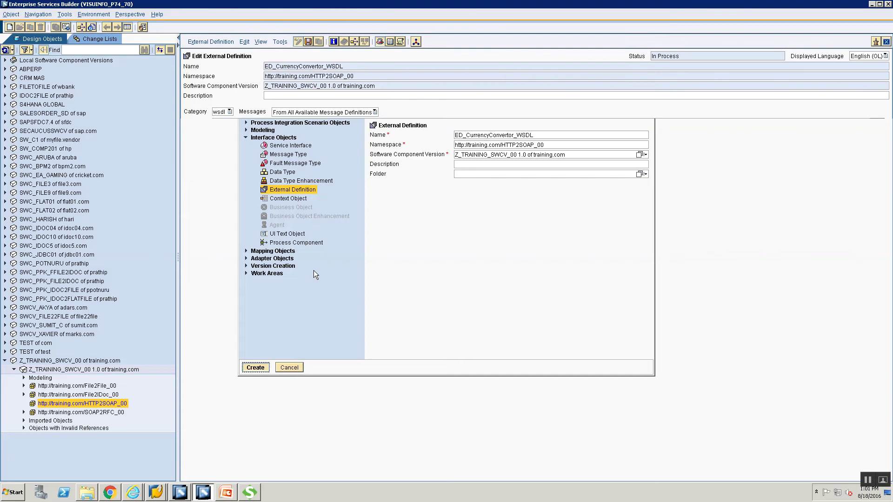
- Check the Category dropdown of ED_CurrencyConvertor_WSDL and keep it set to wsdl
click(219, 113)
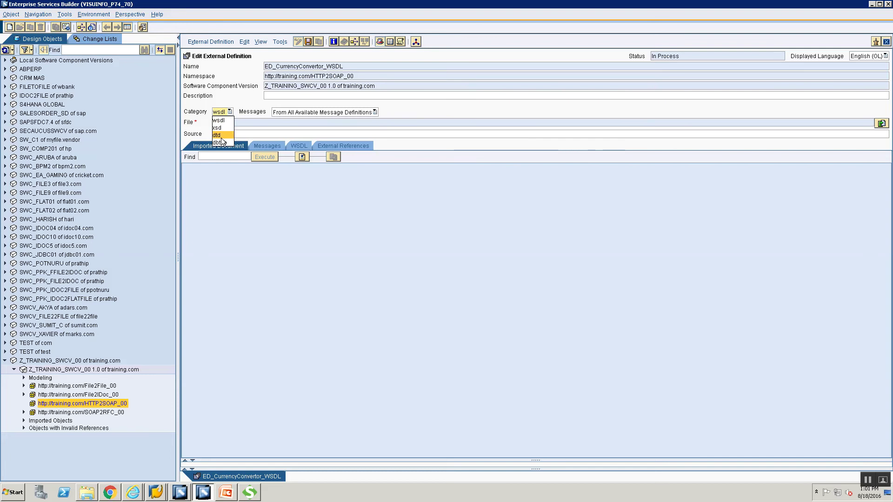
click(319, 124)
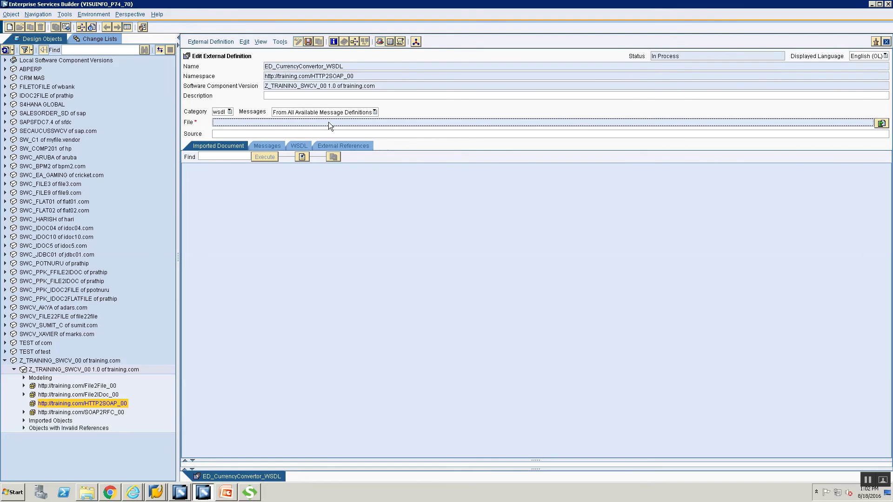
click(220, 112)
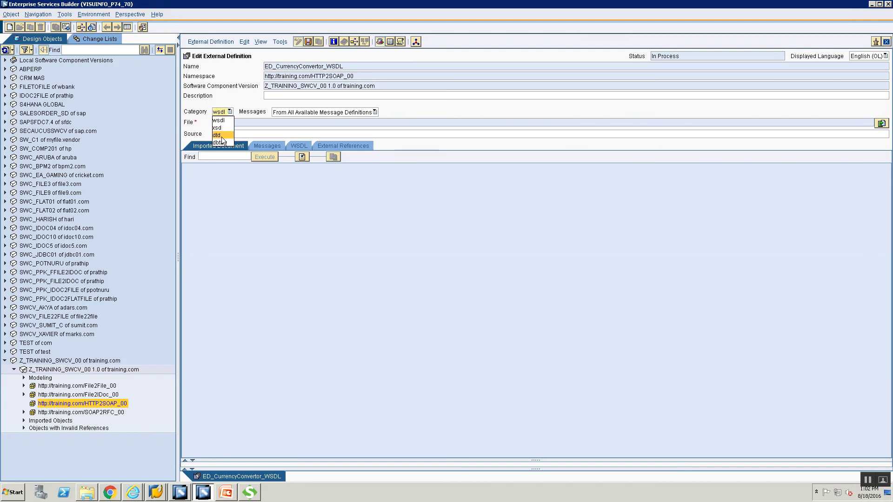
click(261, 188)
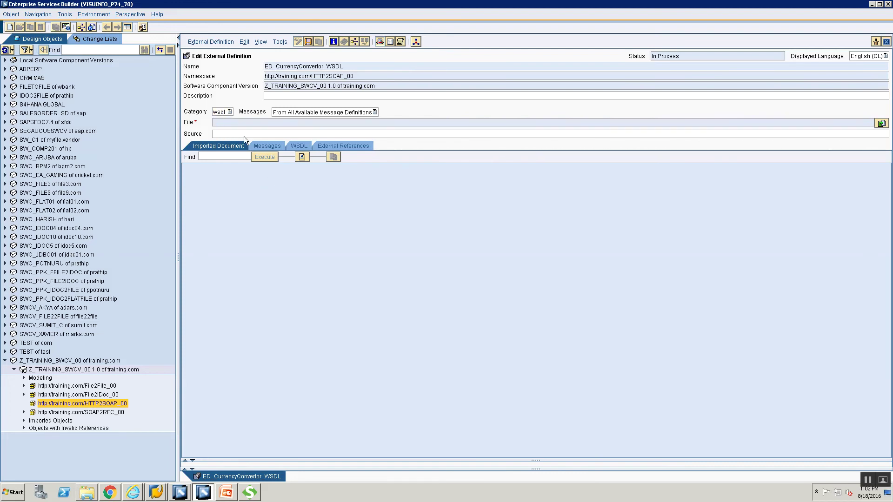
click(219, 112)
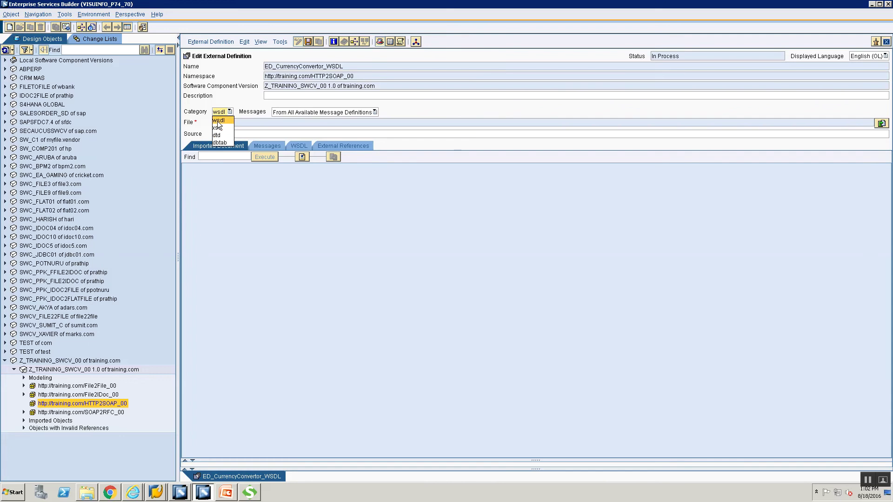
click(218, 120)
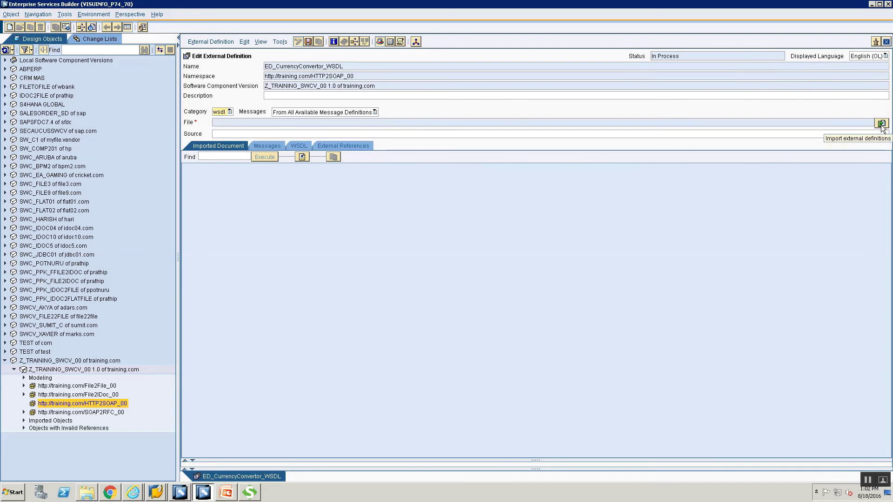
- Import CurrencyConvertor.wsdl from the Training folder into the external definition
click(880, 125)
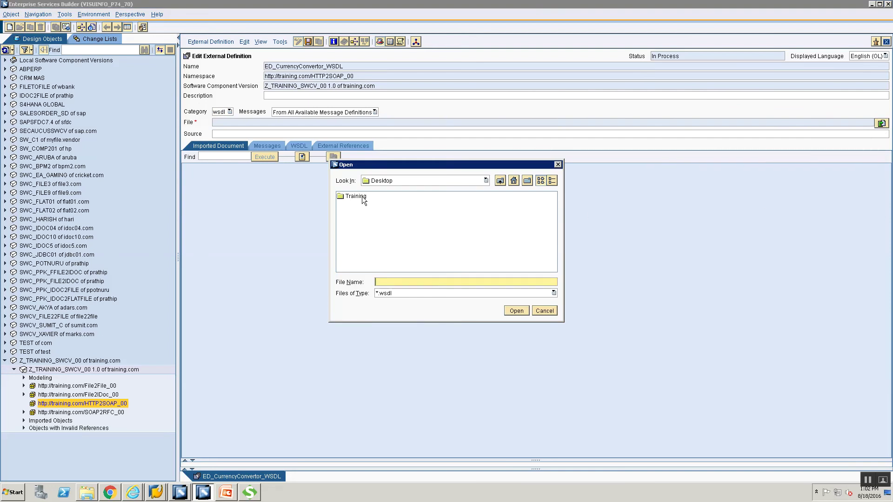
double_click(361, 196)
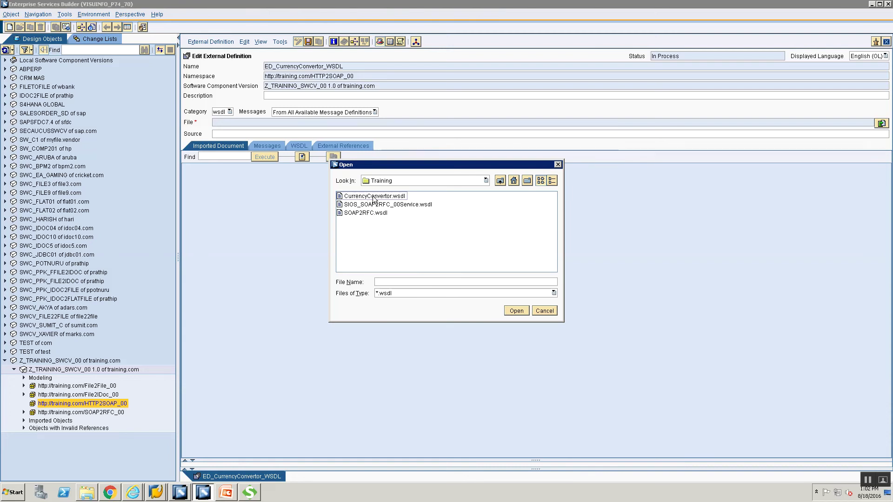
click(373, 196)
click(374, 196)
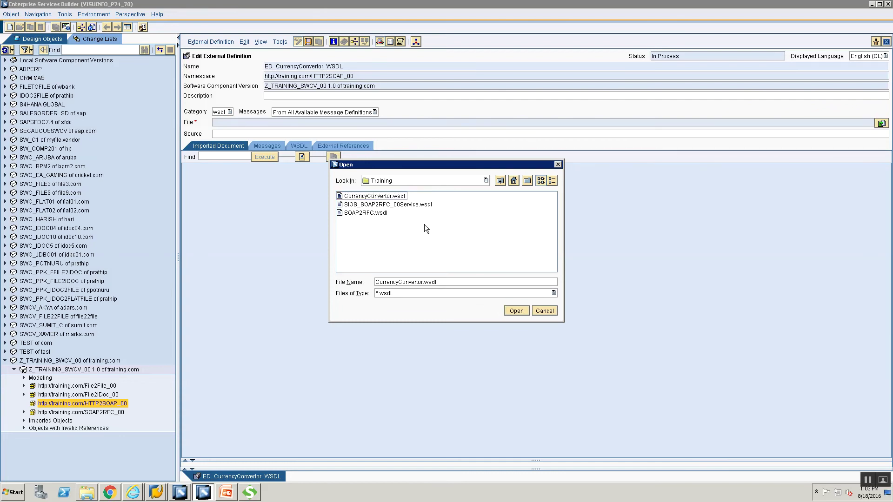
click(451, 214)
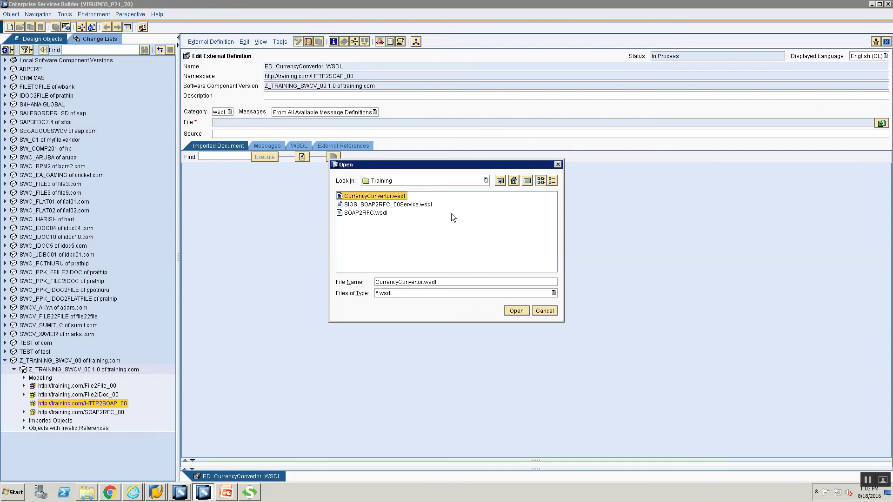
click(516, 311)
click(516, 311)
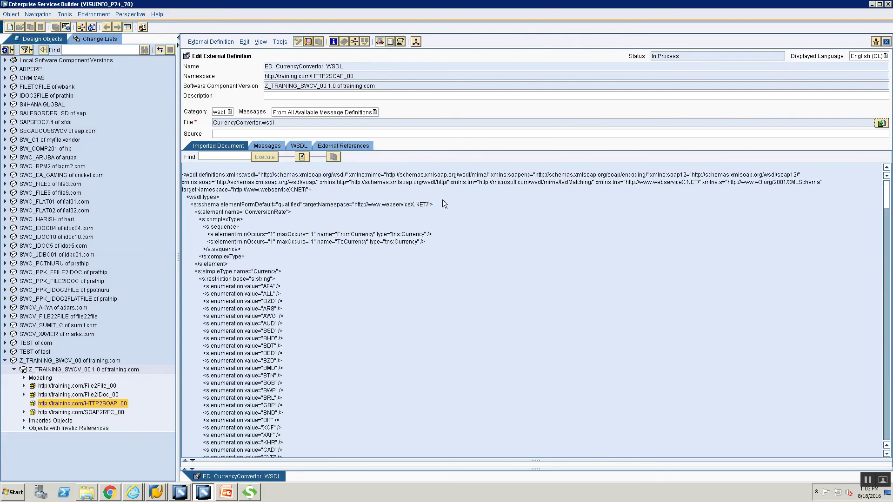
- Review the six ConversionRate messages, close the definition, and select HTTP2SOAP_00
click(279, 146)
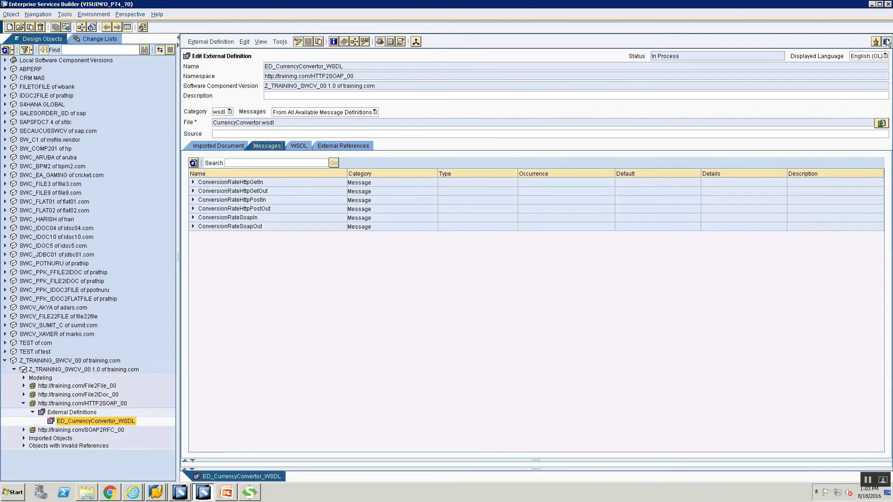
click(886, 42)
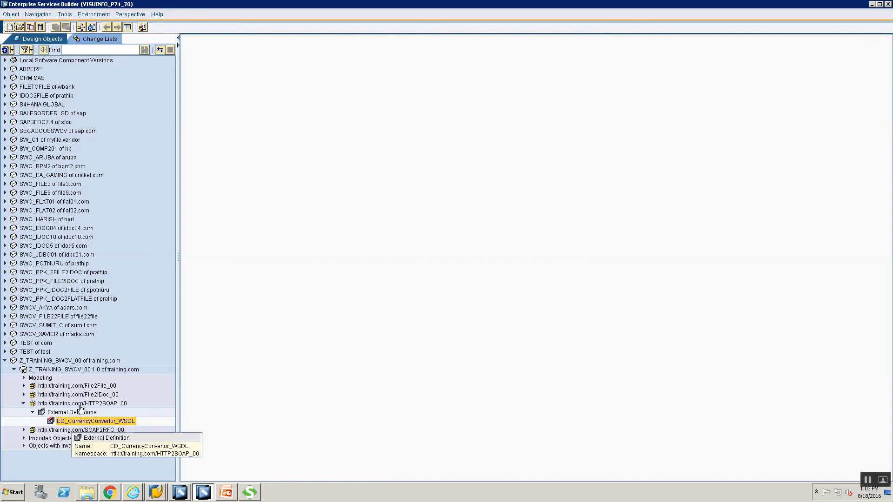
click(80, 404)
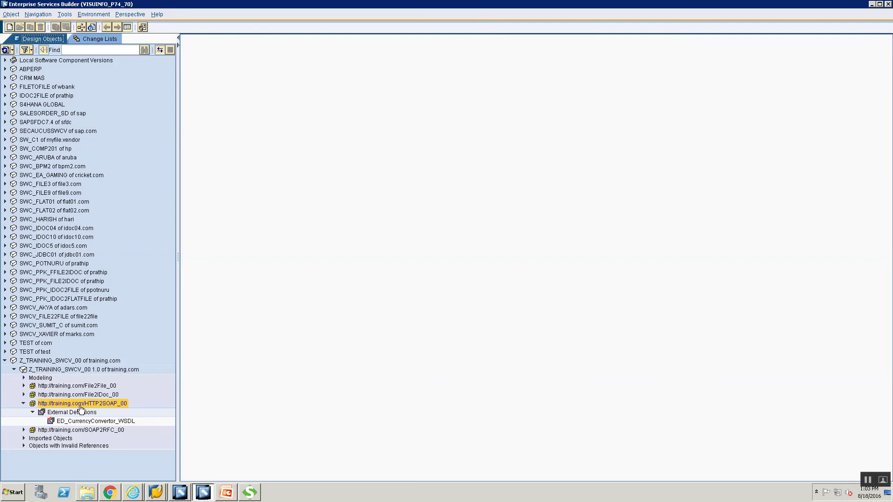
- Create a data type named DT_HTTP2SOAP_Req_00 in the HTTP2SOAP_00 namespace
right_click(80, 409)
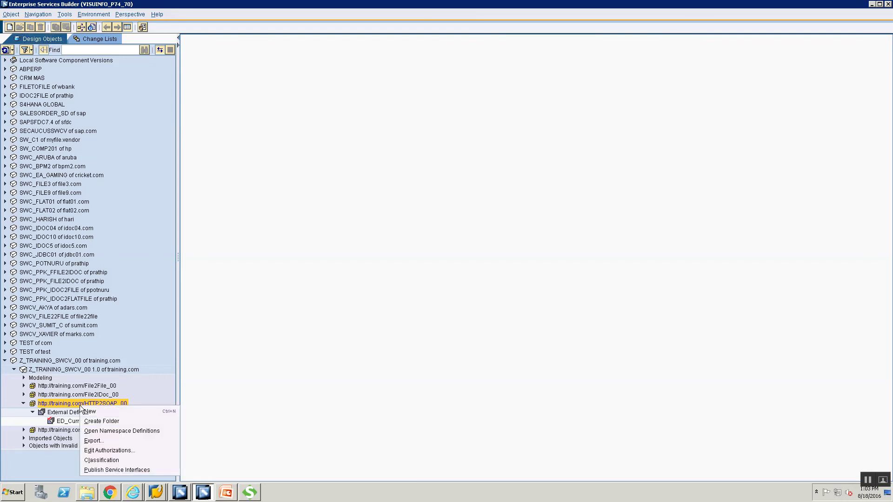
click(88, 411)
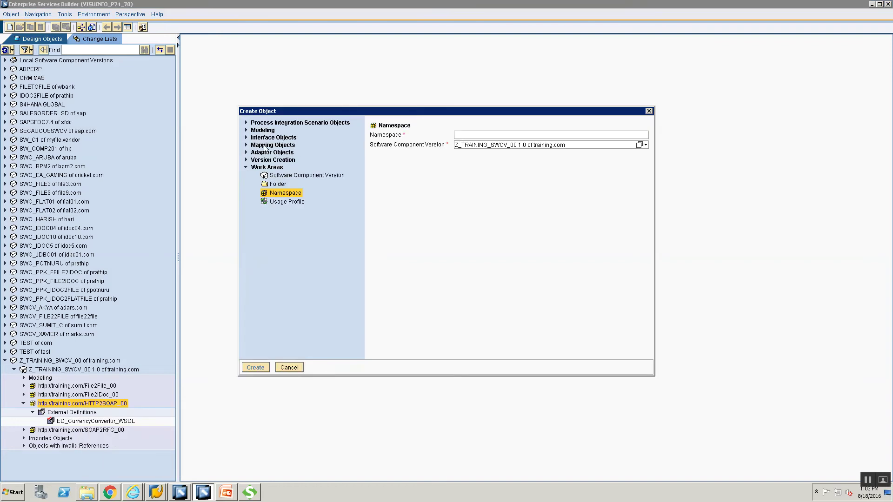
click(246, 138)
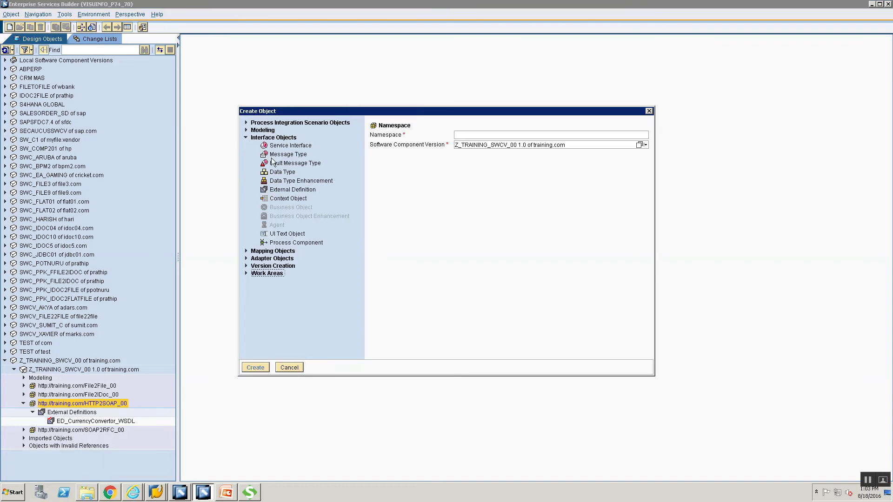
click(282, 172)
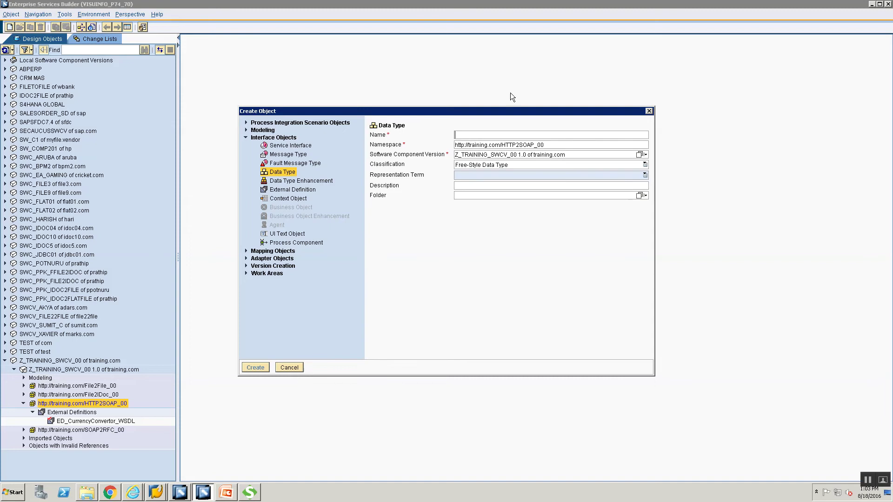
text(DT_)
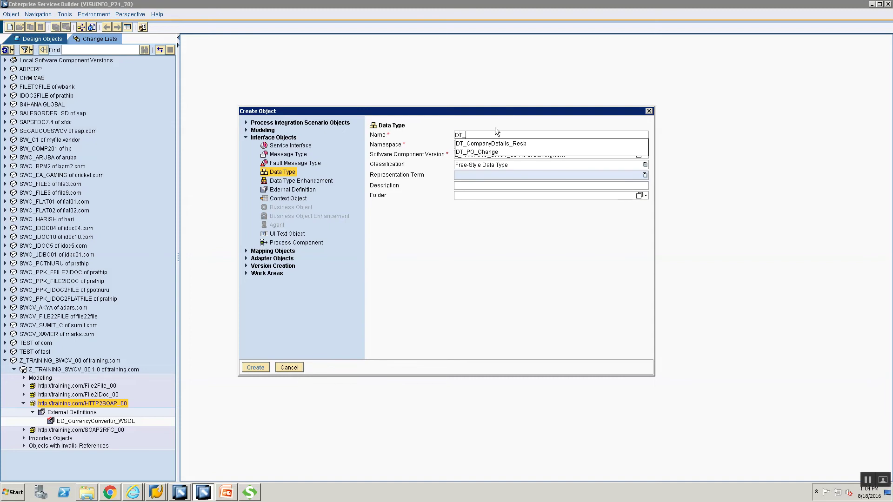
text(HTTPO)
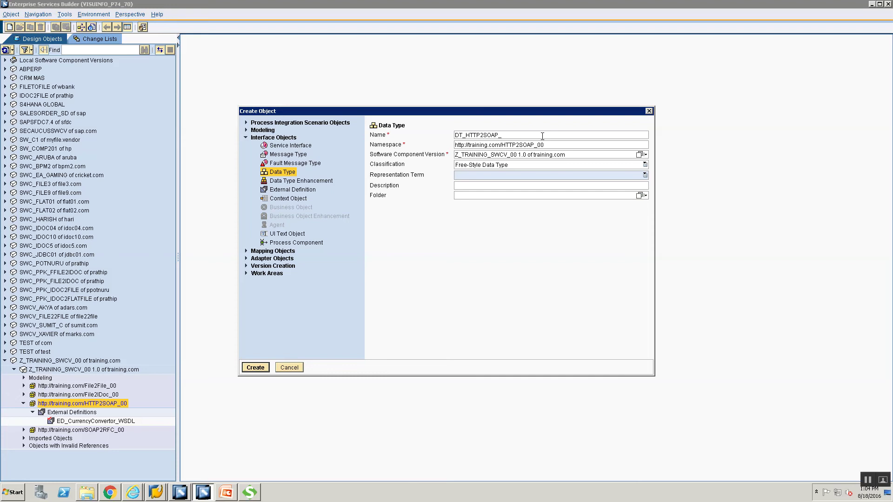
text(R)
text(eq_00)
click(259, 367)
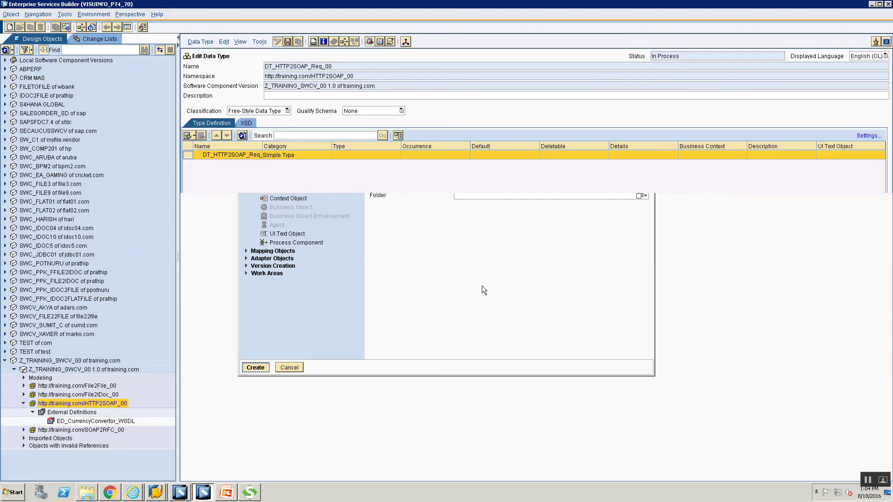
- Remove the extra element rows and insert a single subelement under the root type
click(194, 136)
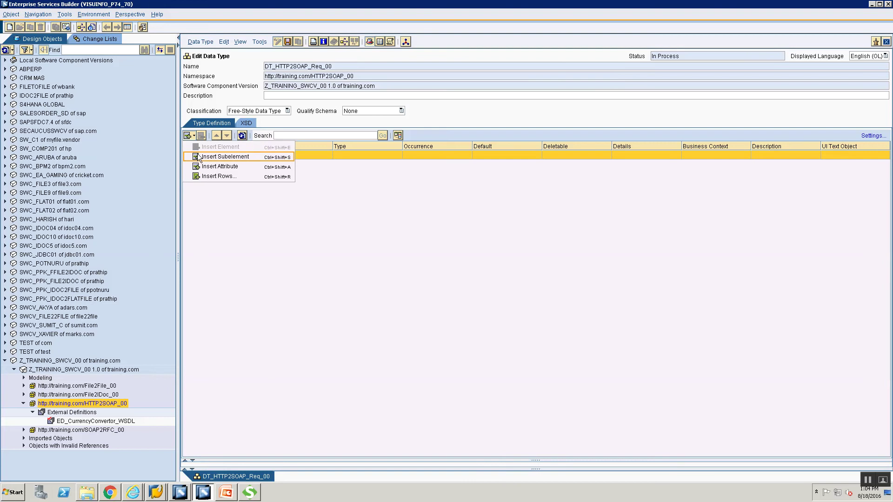
click(225, 156)
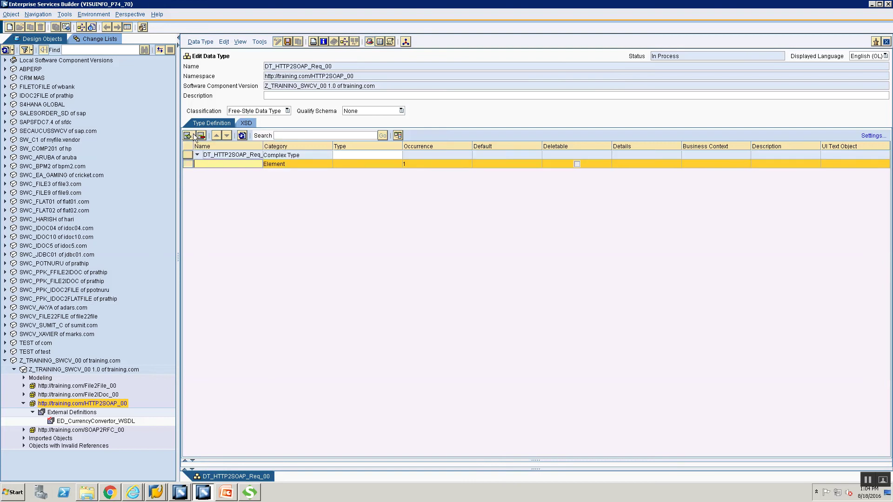
click(194, 137)
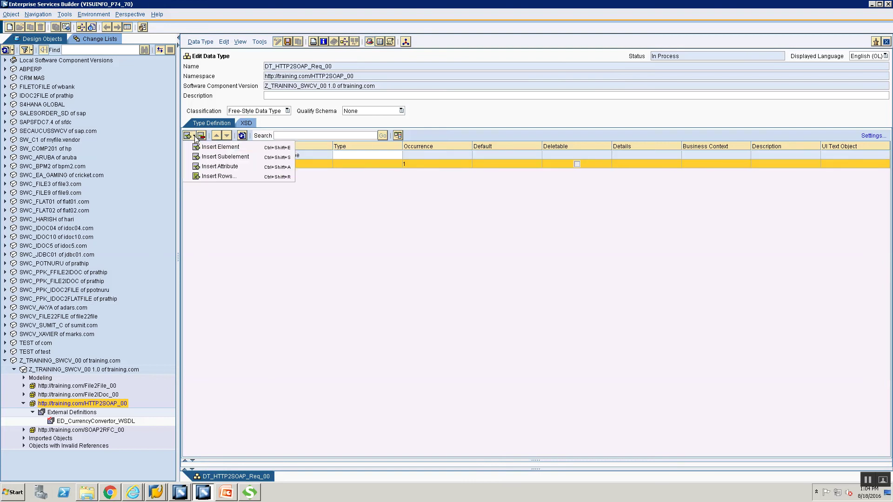
click(204, 156)
click(194, 134)
click(203, 158)
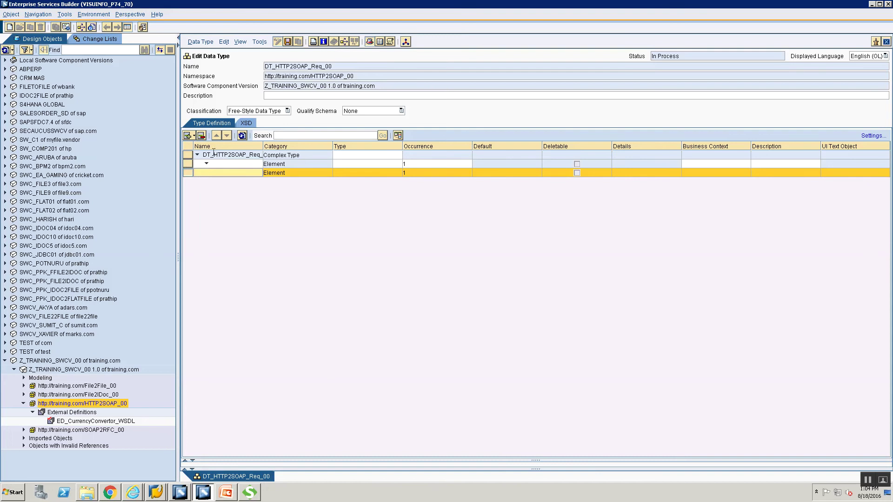
click(228, 164)
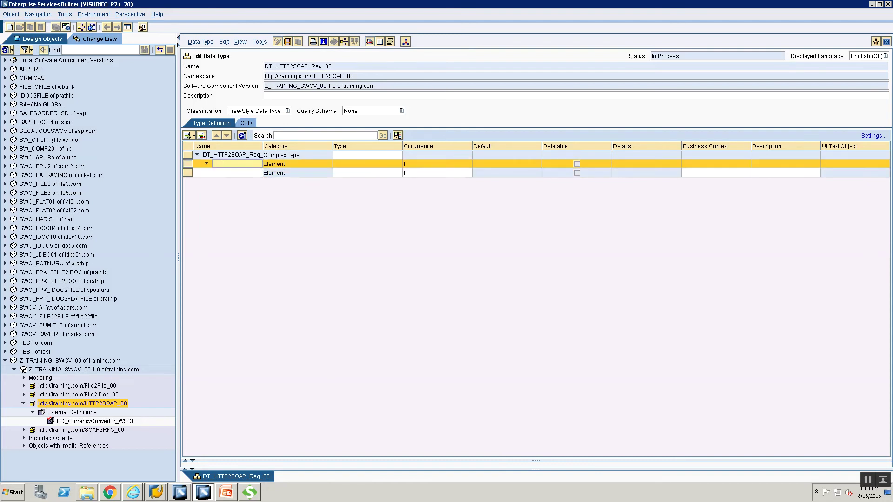
click(201, 135)
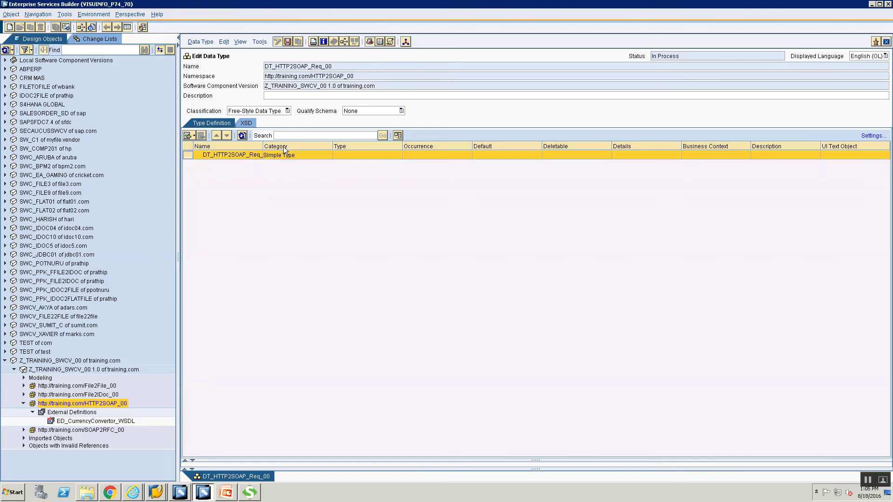
click(193, 137)
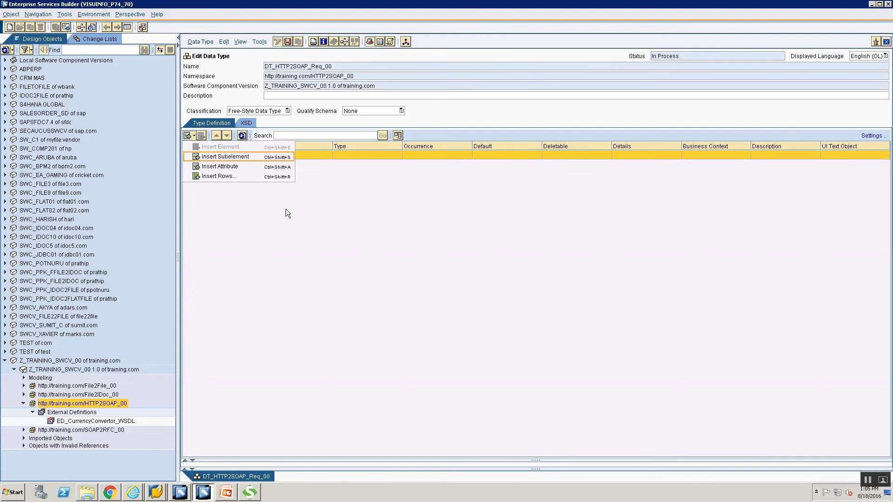
key(Return)
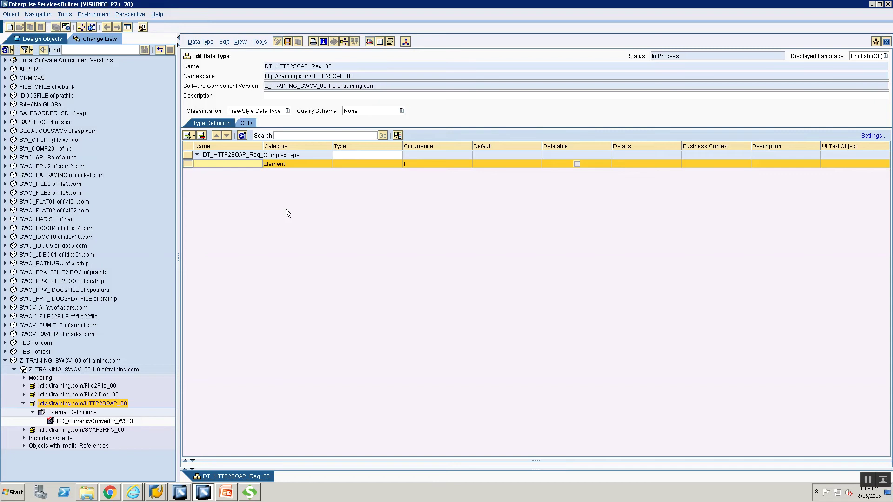
- Name the first subelement FromCurrency with type xsd:string
text(FromCurrency)
click(346, 165)
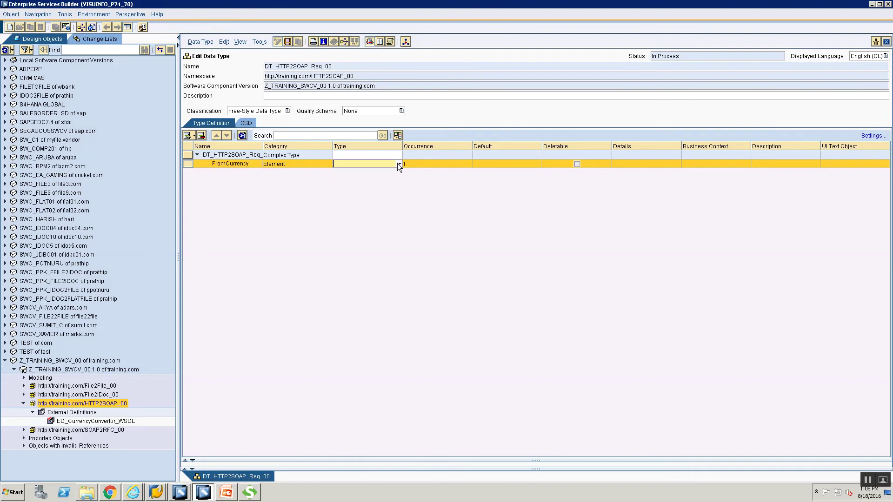
click(398, 164)
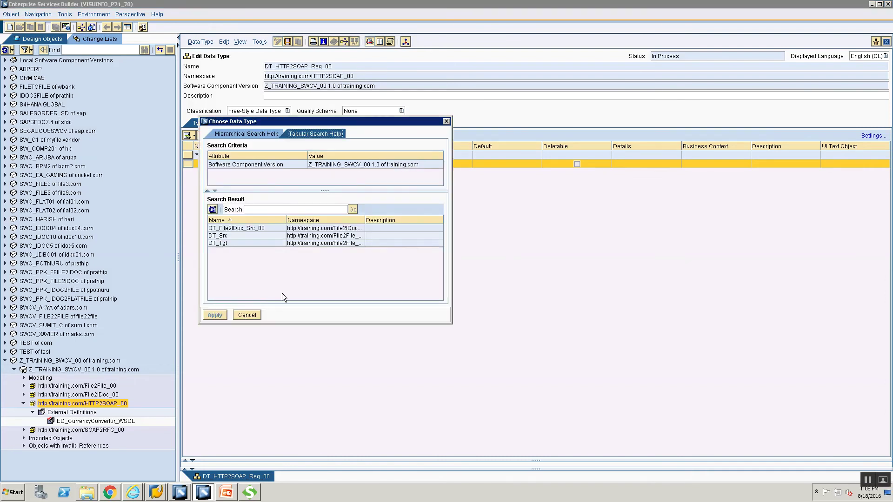
click(253, 315)
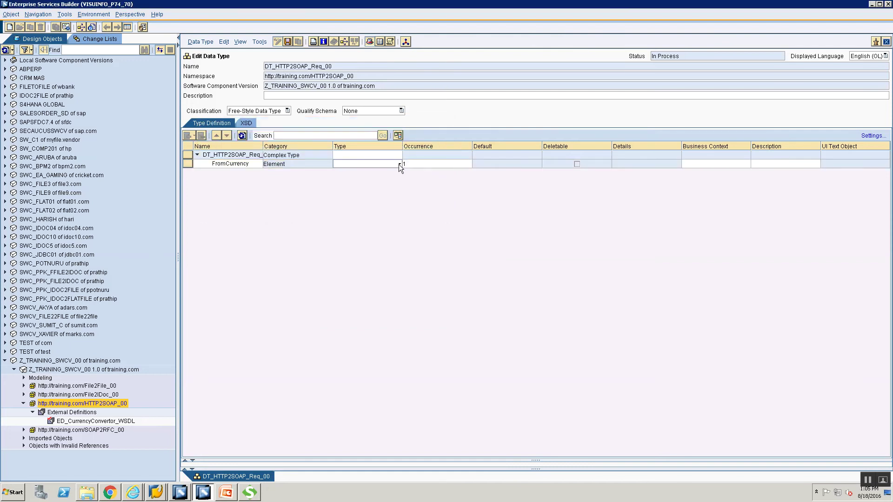
click(398, 165)
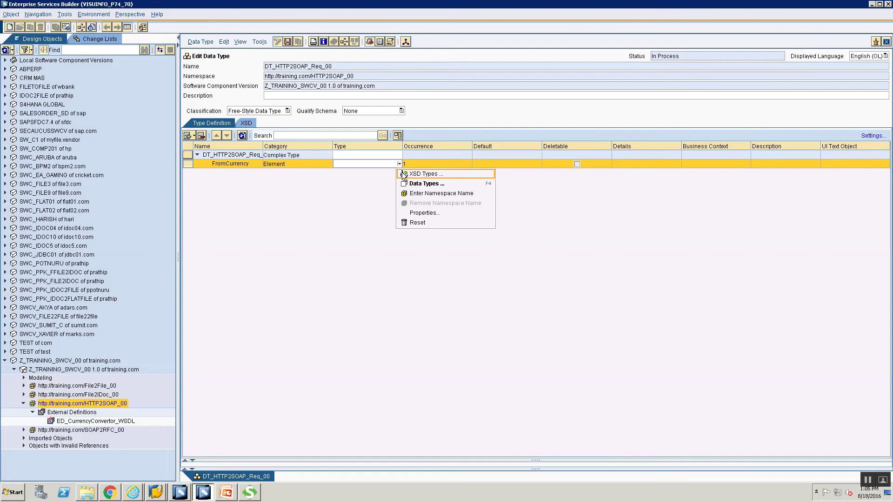
click(403, 174)
click(380, 173)
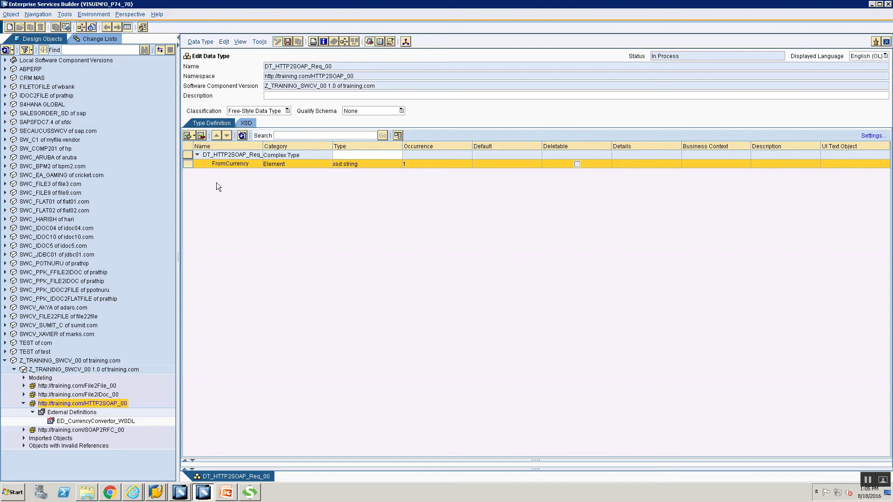
- Add a sibling element ToCurrency of type xsd:string and save the data type
click(194, 135)
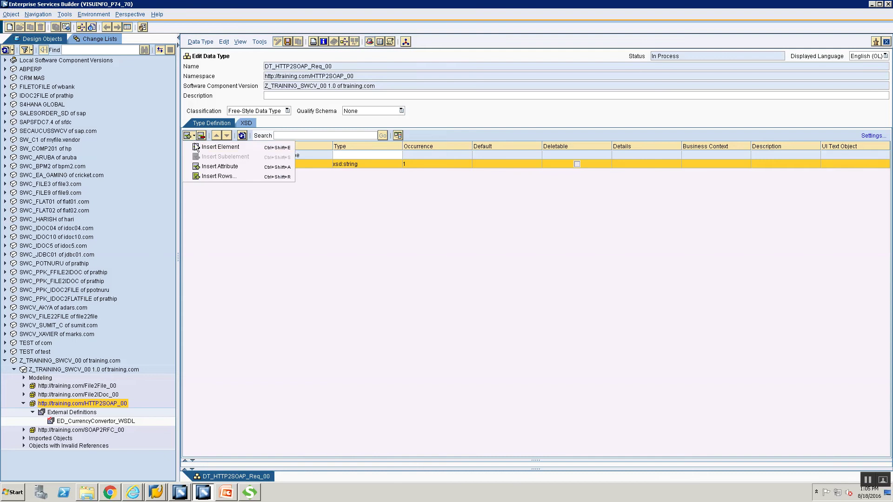
click(195, 148)
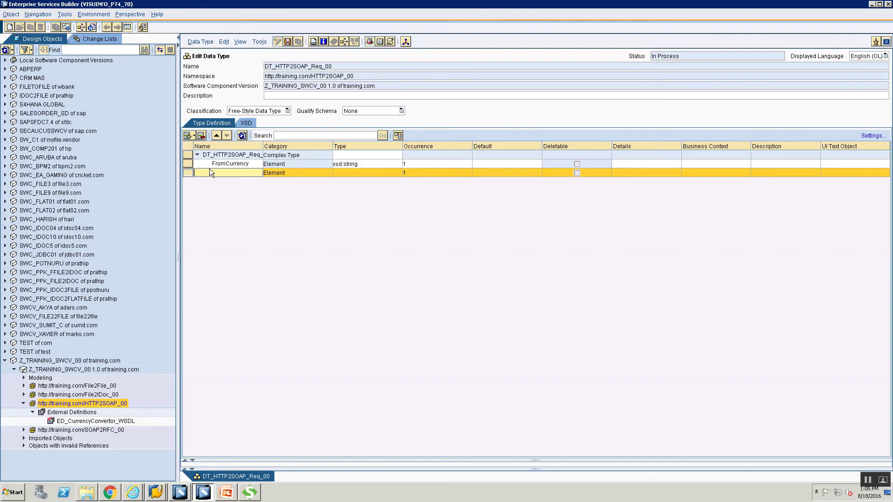
text(ToCurrency)
click(391, 172)
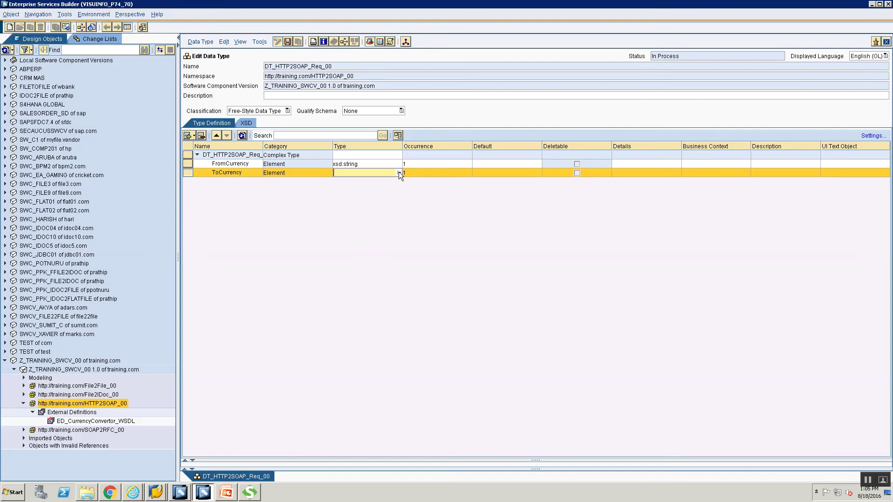
click(398, 172)
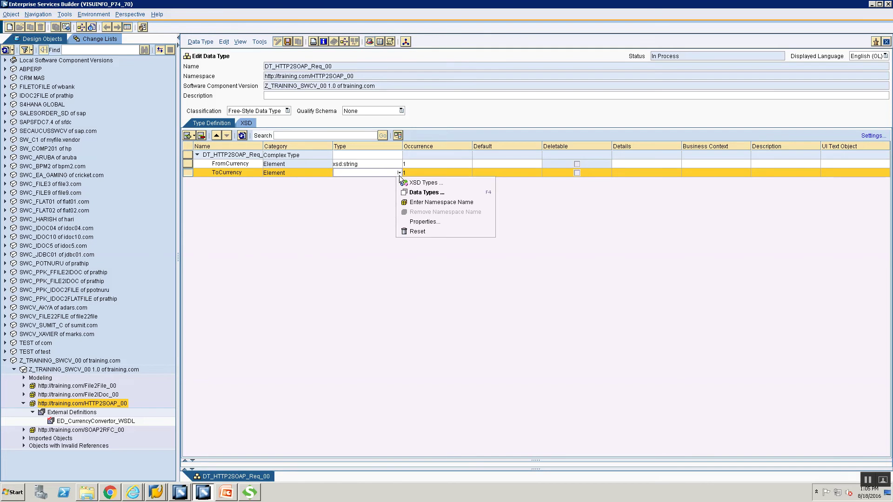
click(399, 174)
click(399, 172)
click(404, 183)
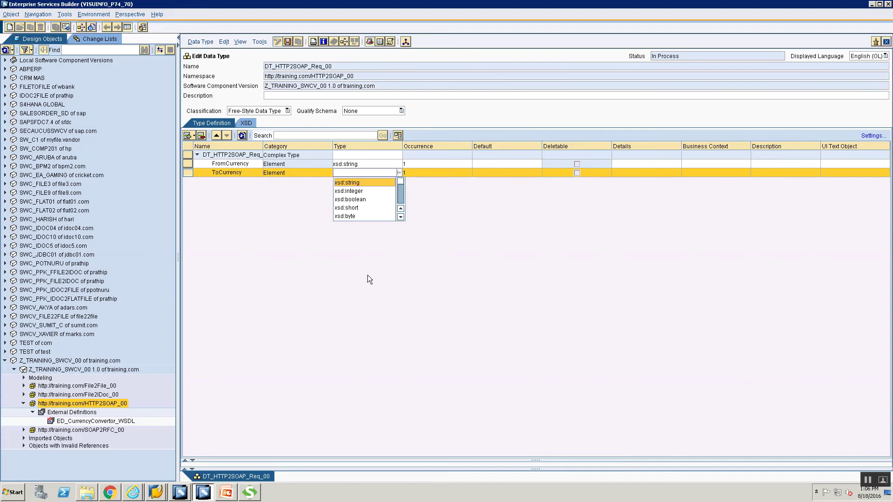
key(Return)
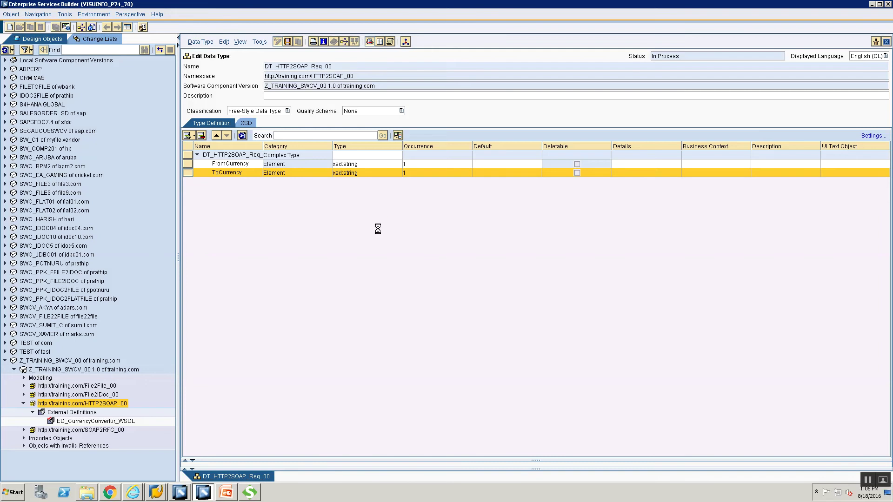
key(ctrl+s)
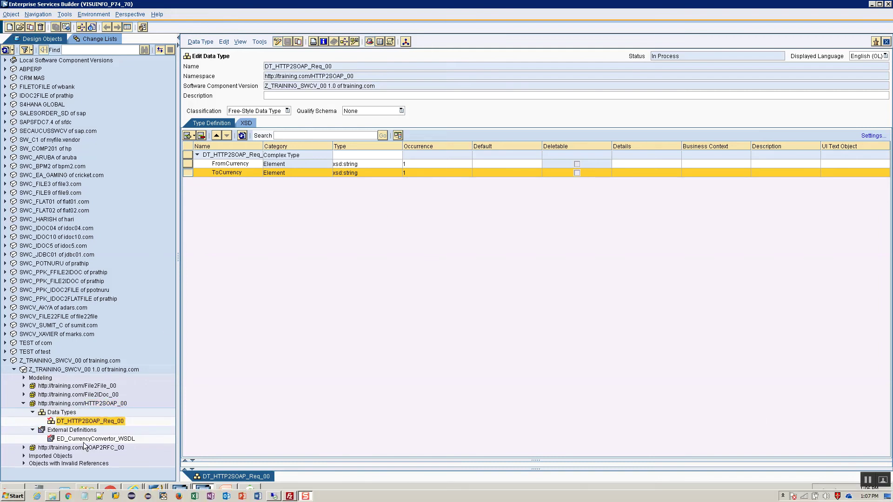
- Create data type DT_HTTP2SOAP_Res_00 by changing the suggested Req name to Res
click(67, 415)
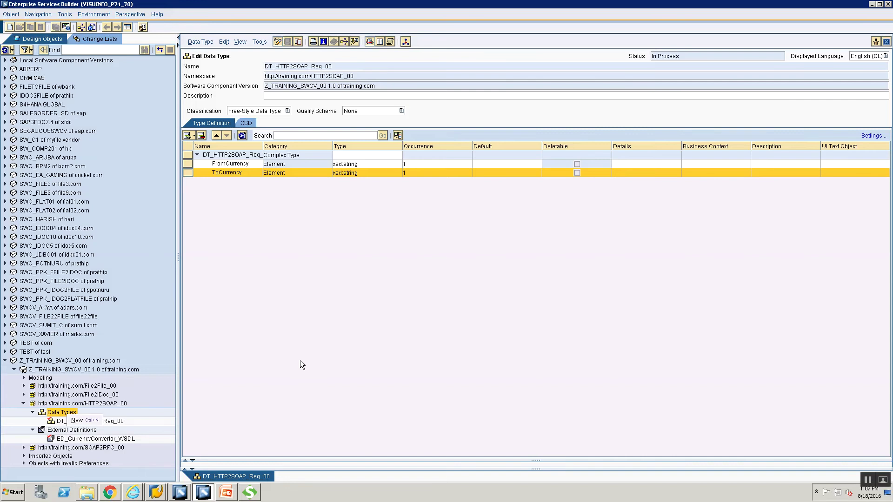
key(ctrl+n)
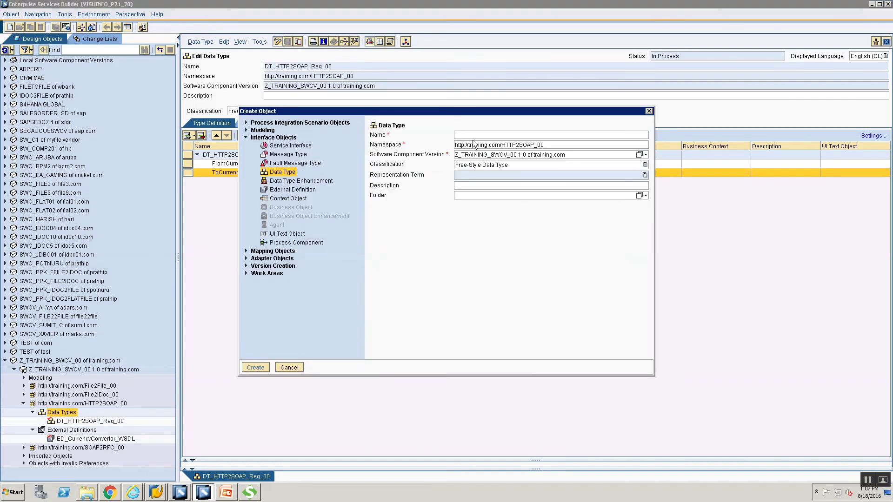
text(DT_HTTP)
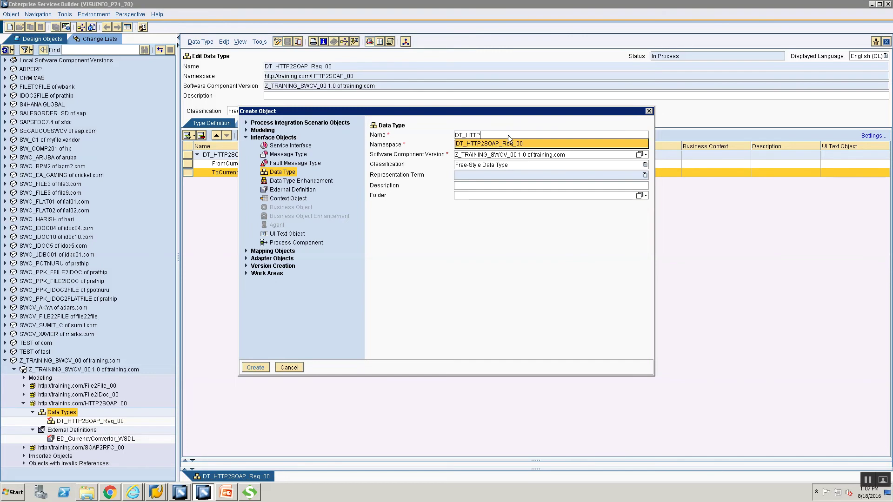
key(Return)
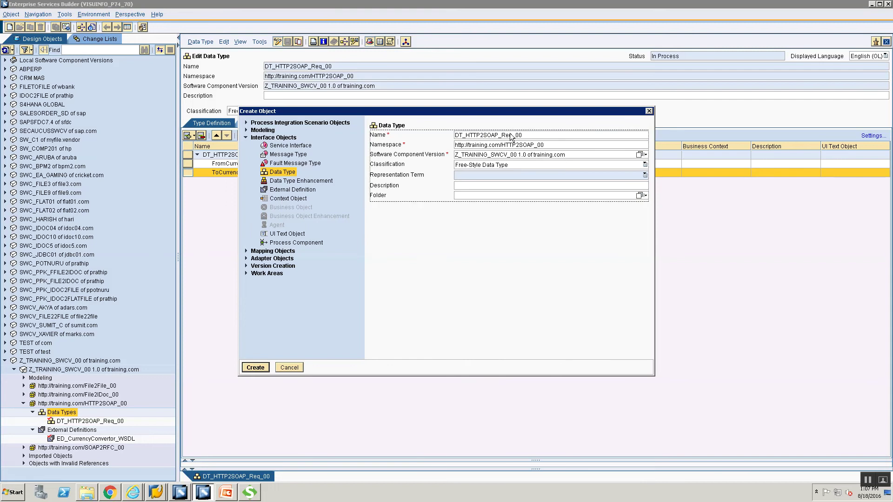
click(513, 136)
key(BackSpace)
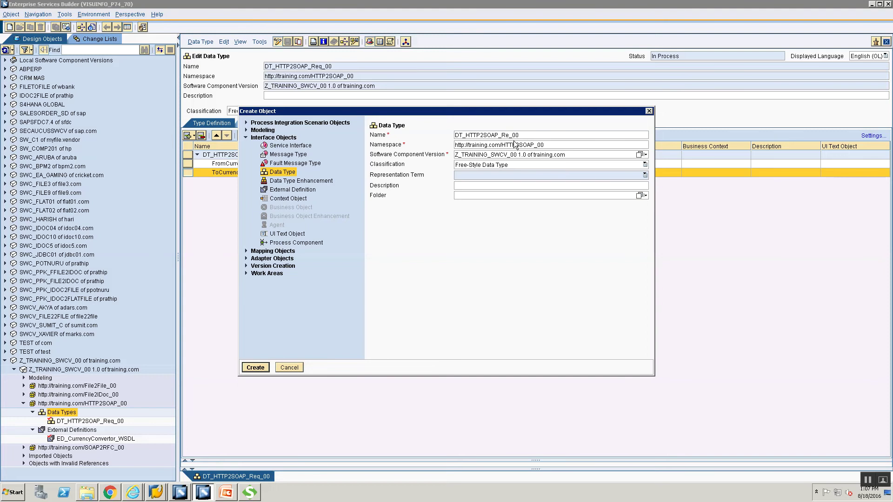
key(BackSpace)
key(BackSpace)
text(s_00)
key(Return)
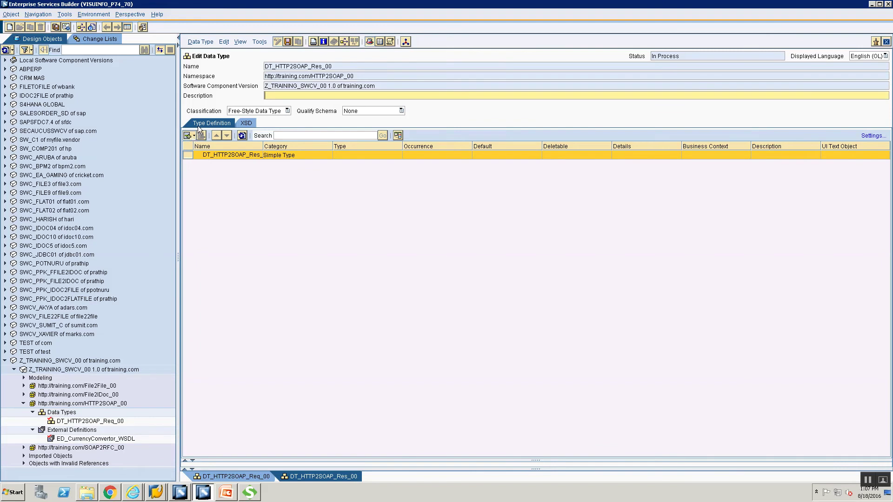
- Add a subelement rate of type xsd:string to DT_HTTP2SOAP_Res_00 and close its editor
click(191, 135)
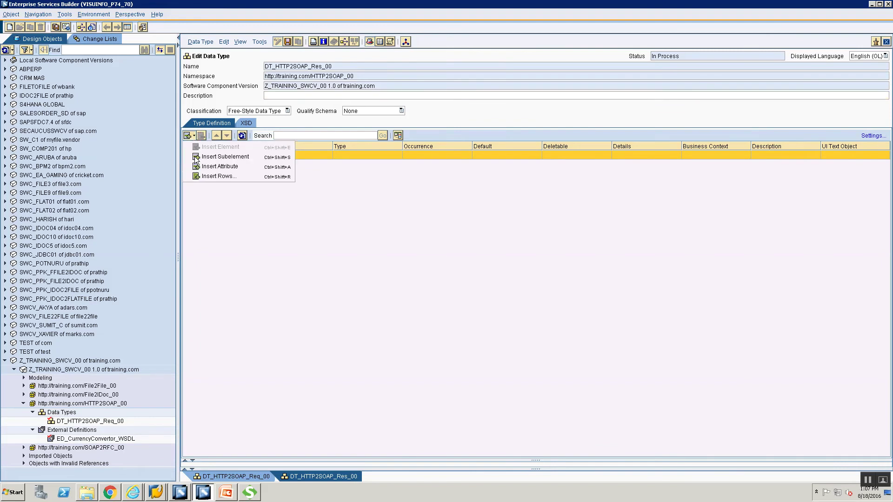
click(192, 135)
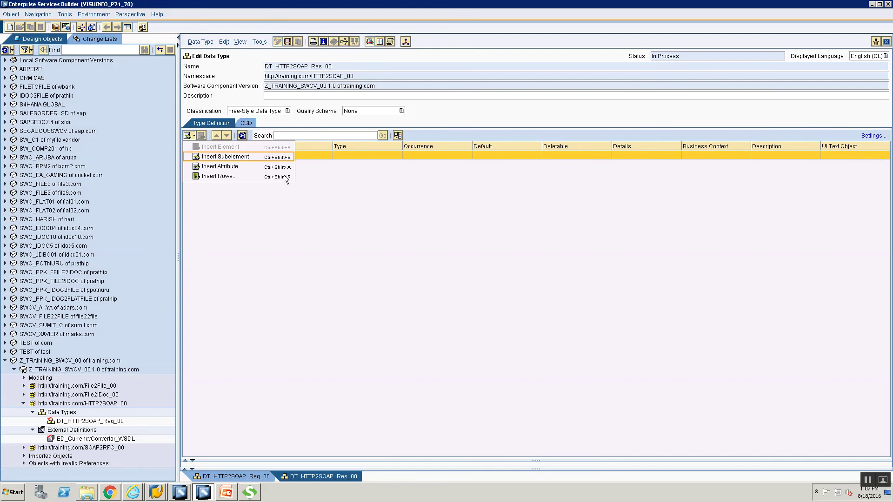
key(Return)
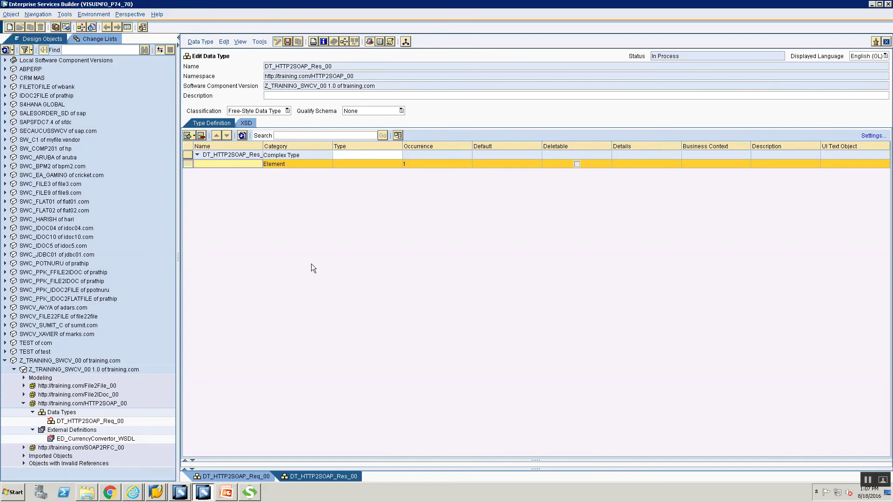
text(rate)
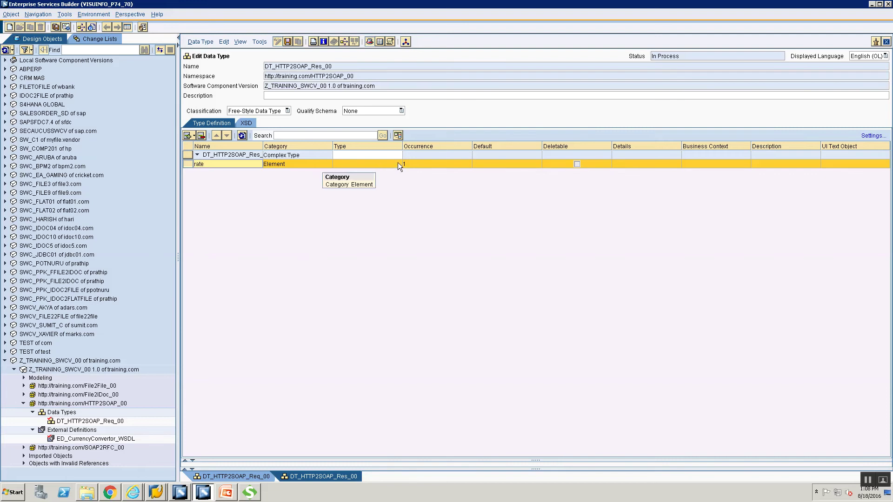
click(398, 166)
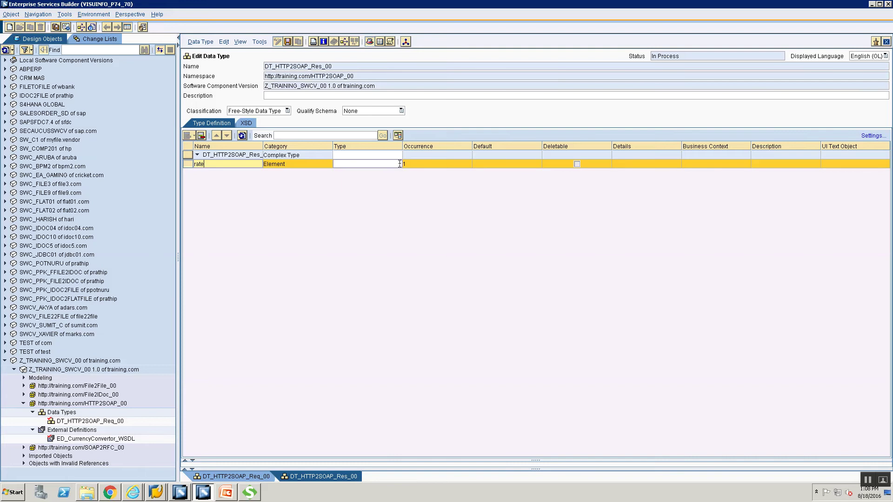
click(398, 163)
click(398, 163)
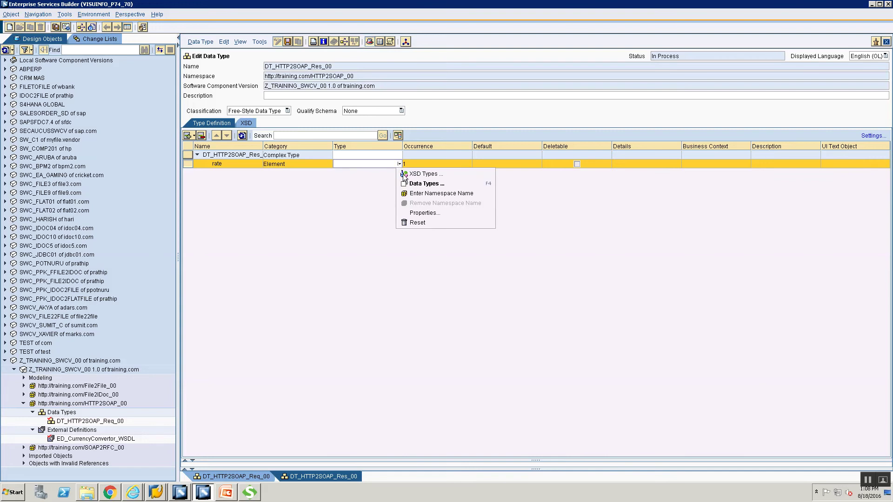
click(403, 174)
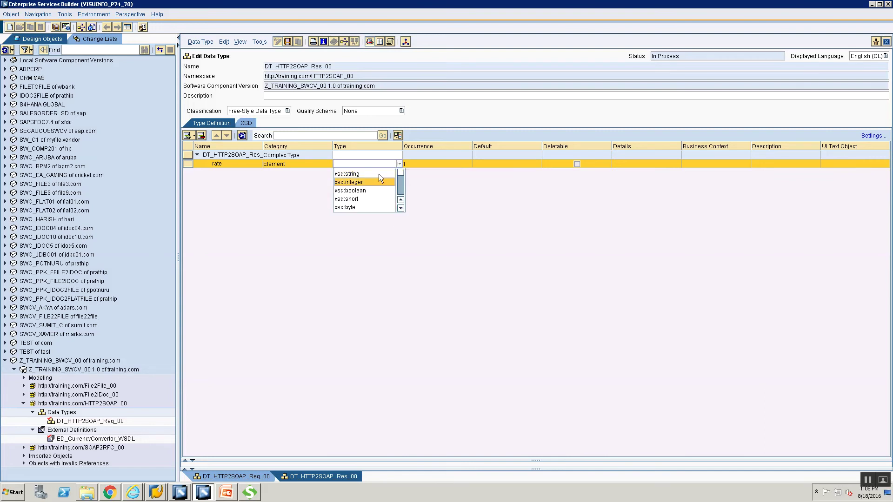
click(378, 173)
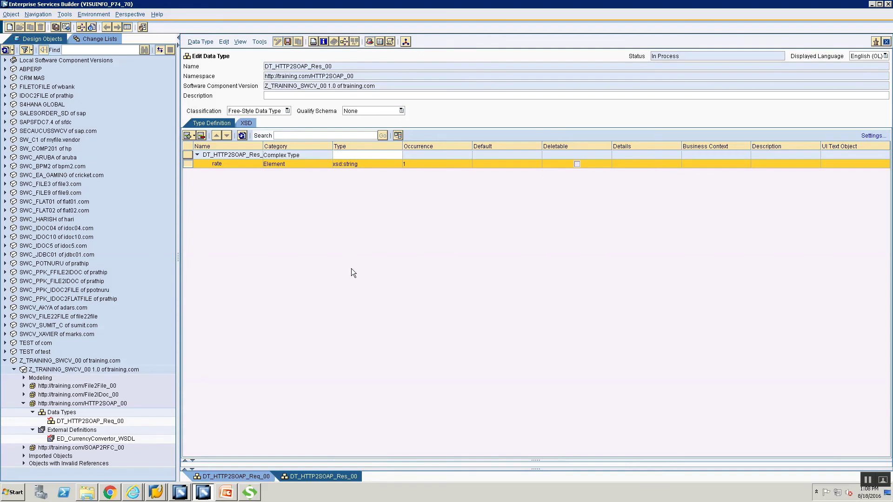
click(886, 43)
click(887, 42)
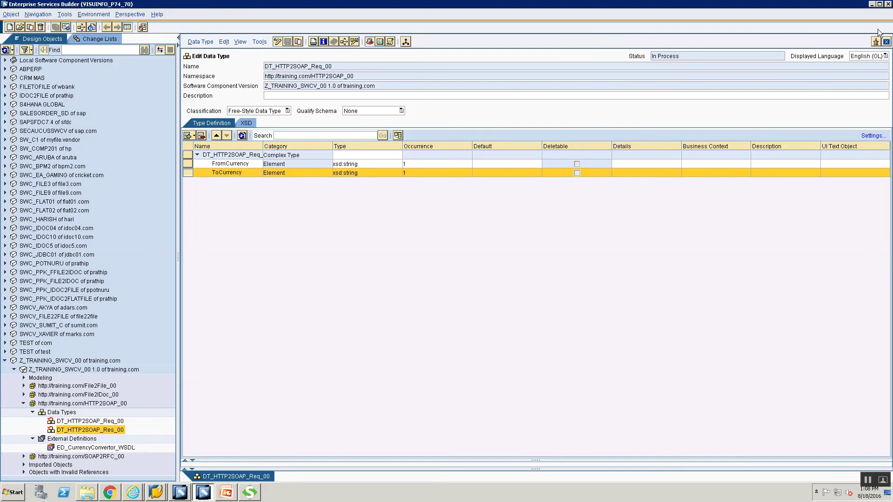
- Close the request data type editor and start a Message Type named MT_HTTP2SOAP_Req_00
click(886, 42)
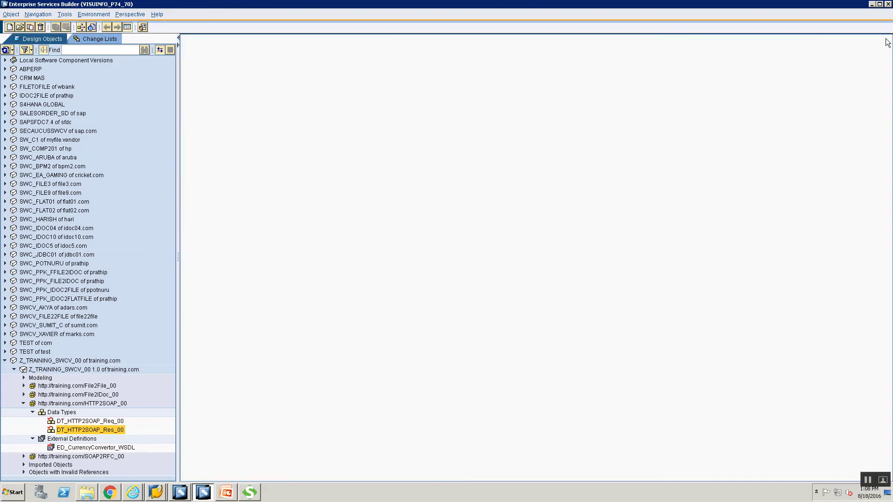
click(55, 412)
right_click(62, 416)
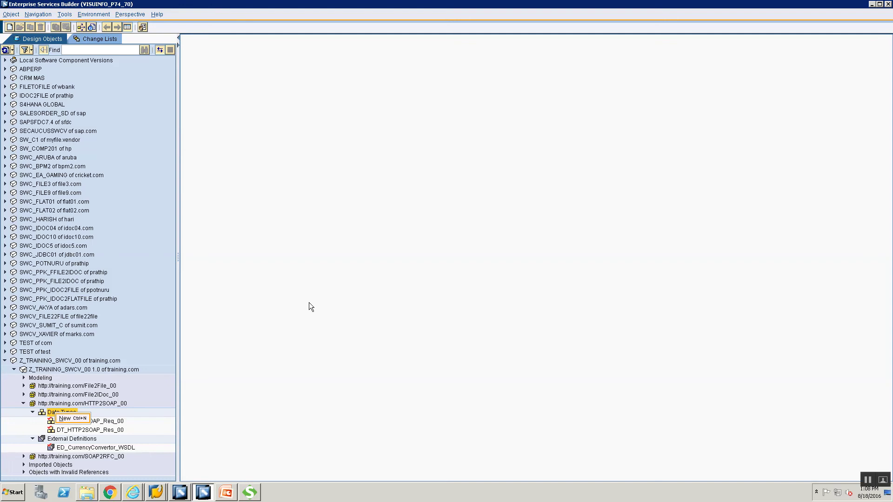
click(64, 418)
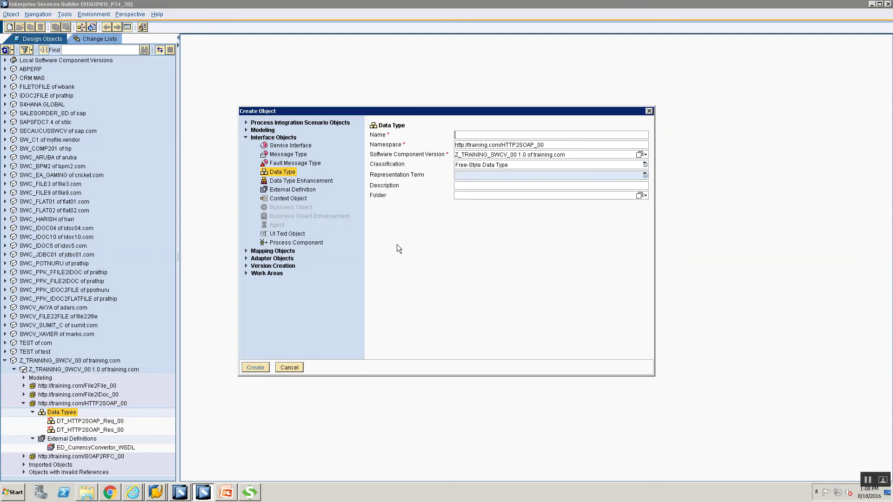
click(287, 156)
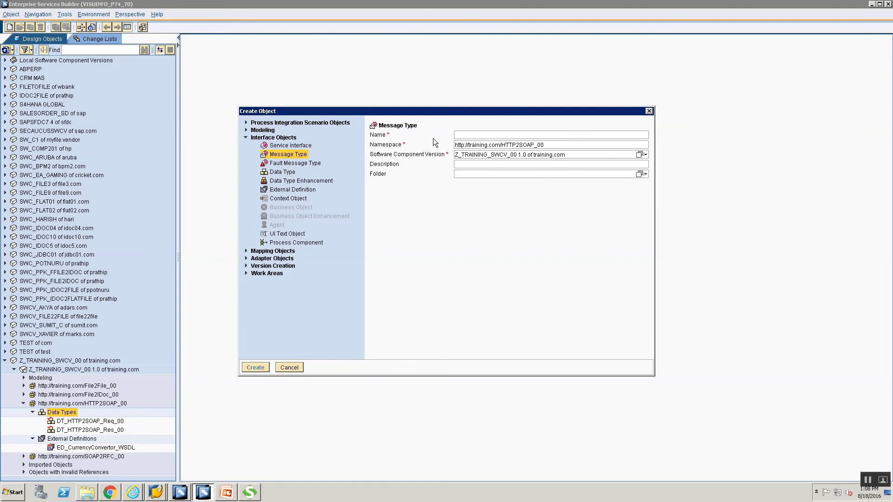
text(M)
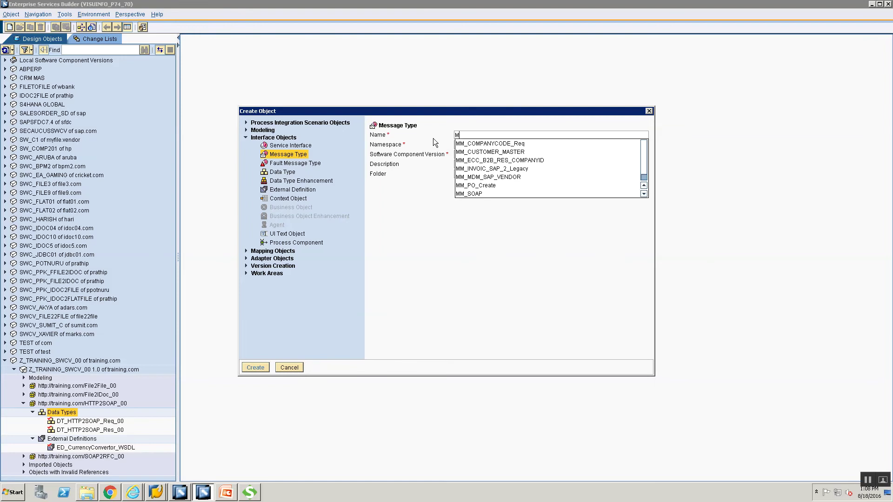
text(T_HTTP2SOAP)
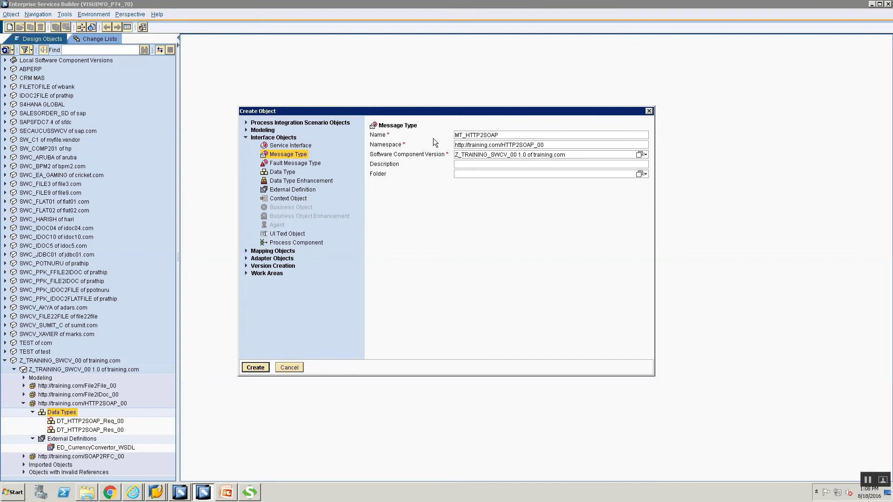
text(_Req_00)
- Create MT_HTTP2SOAP_Req_00 with DT_HTTP2SOAP_Req_00 as its data type, save it, and begin another message type
key(Return)
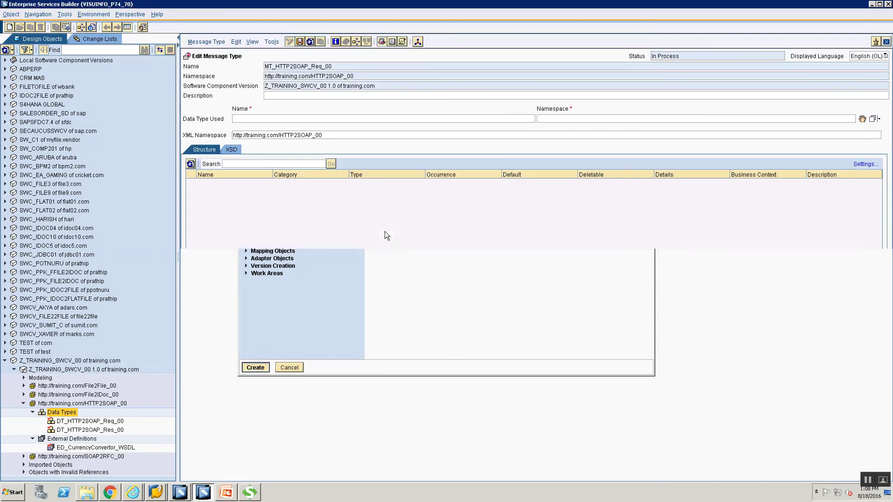
click(62, 422)
drag(63, 423, 744, 278)
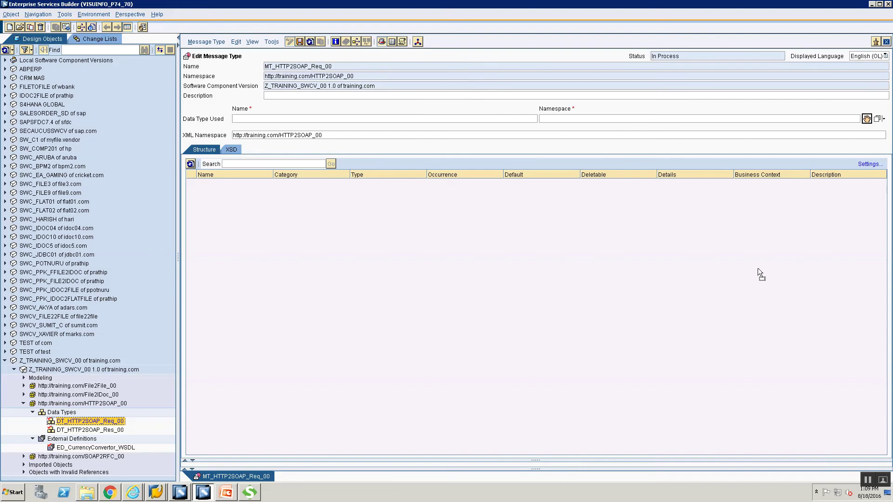
drag(759, 273, 759, 273)
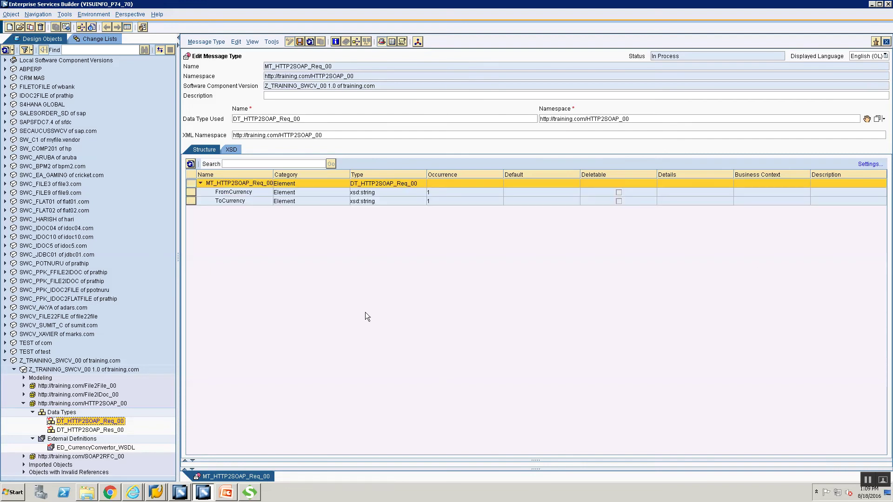
click(300, 41)
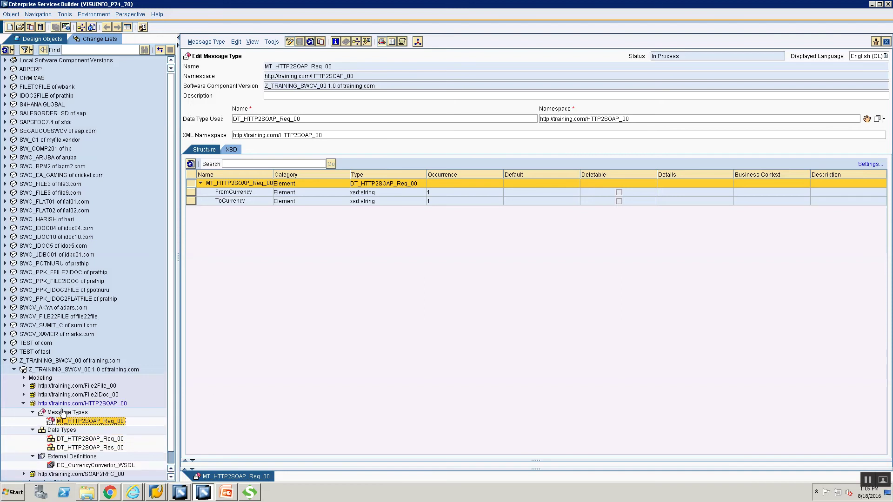
click(63, 413)
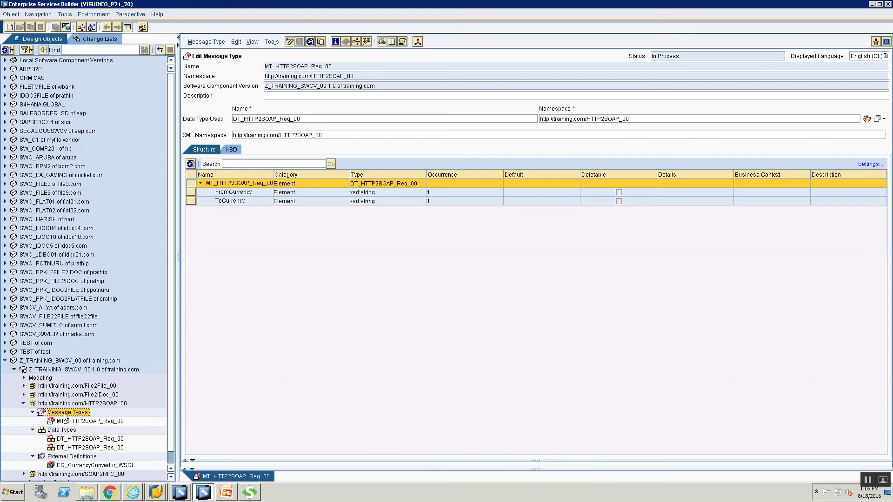
right_click(65, 415)
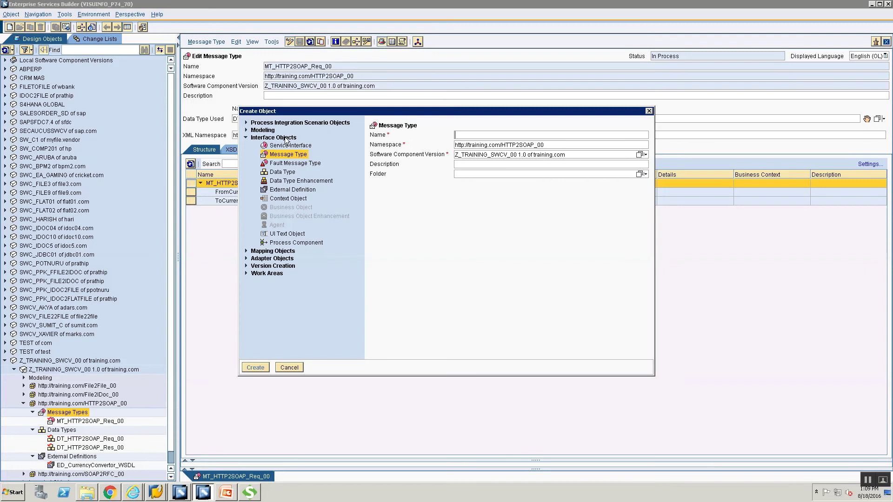
- Name the new message type MT_HTTP2SOAP_Res and assign DT_HTTP2SOAP_Res_00 as its data type
click(492, 135)
text(MT_HTTP2SOAP_)
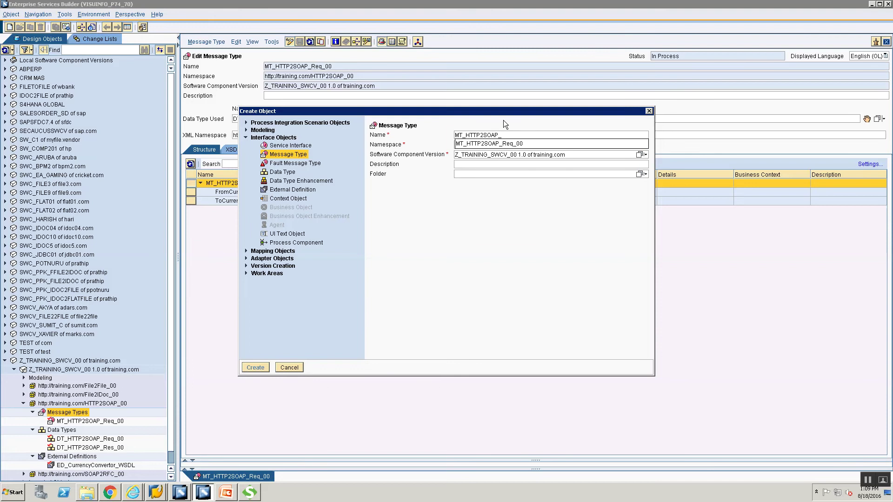
text(Res)
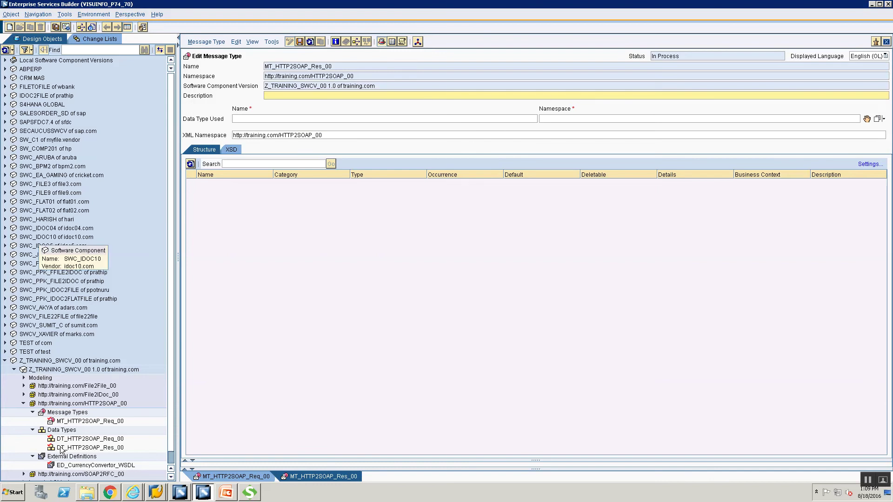
drag(61, 451, 869, 124)
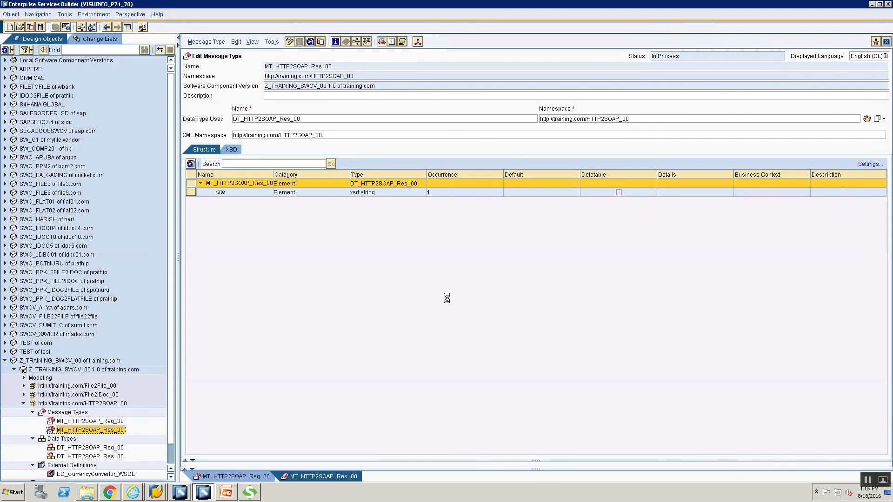
click(84, 415)
- Create a new service interface named SIOS_HTTP2SOAP_00, fixing the missing 'HT' in the name
right_click(84, 414)
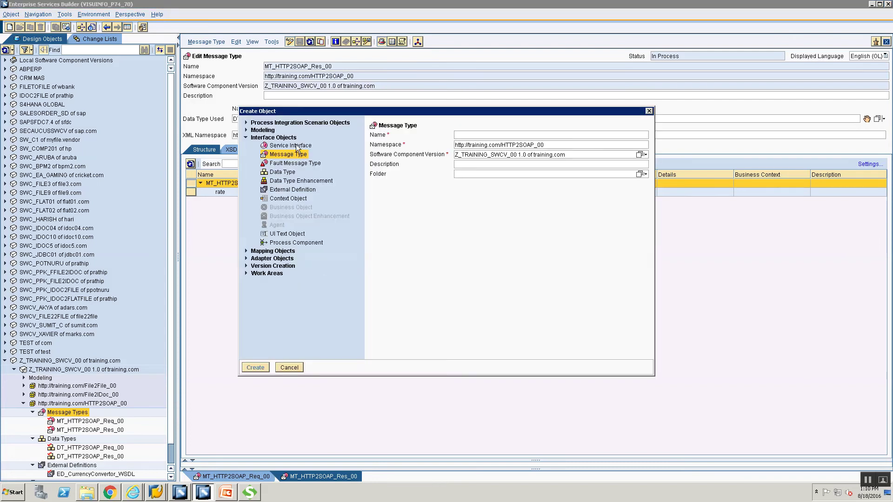
click(294, 146)
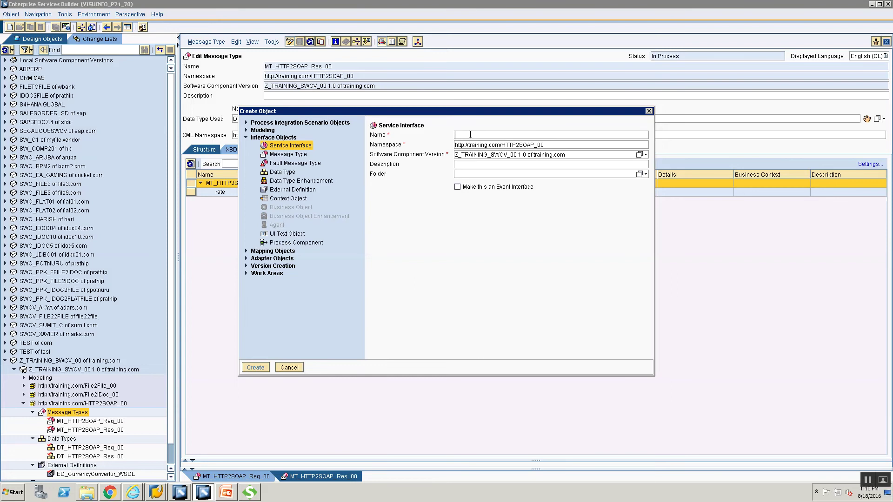
text(SI)
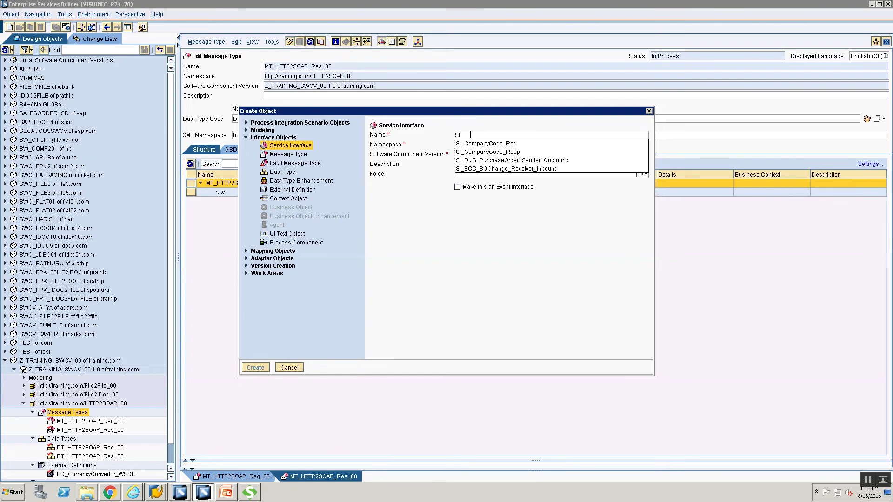
text(OS_)
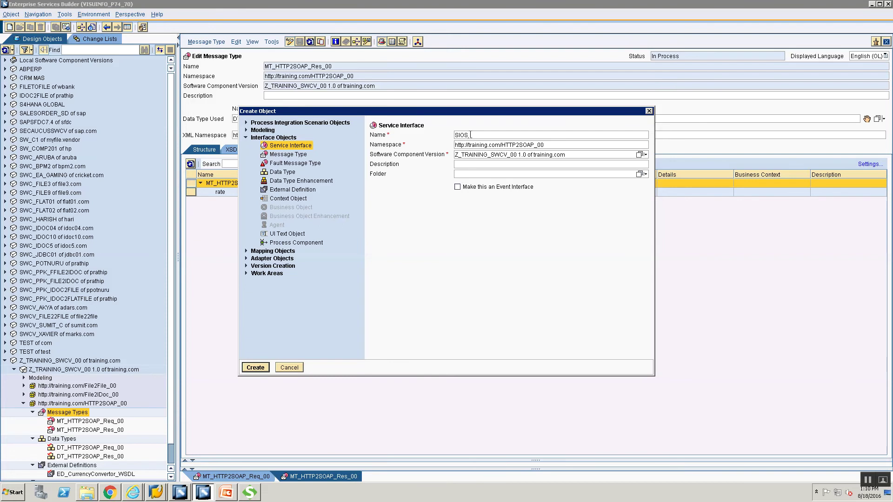
text(TTP2SOAP_00)
click(468, 136)
text(_HT)
key(Return)
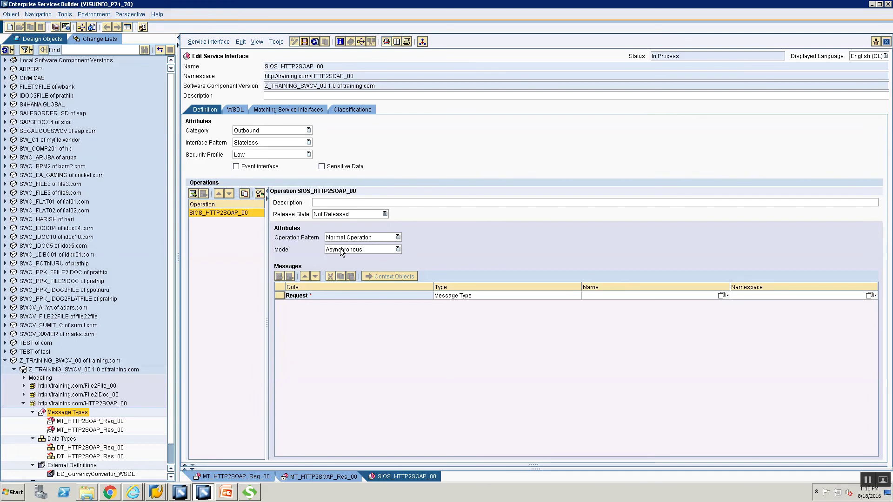
- Switch the operation to Synchronous, with request MT_HTTP2SOAP_Req_00 and response MT_HTTP2SOAP_Res_00
click(342, 252)
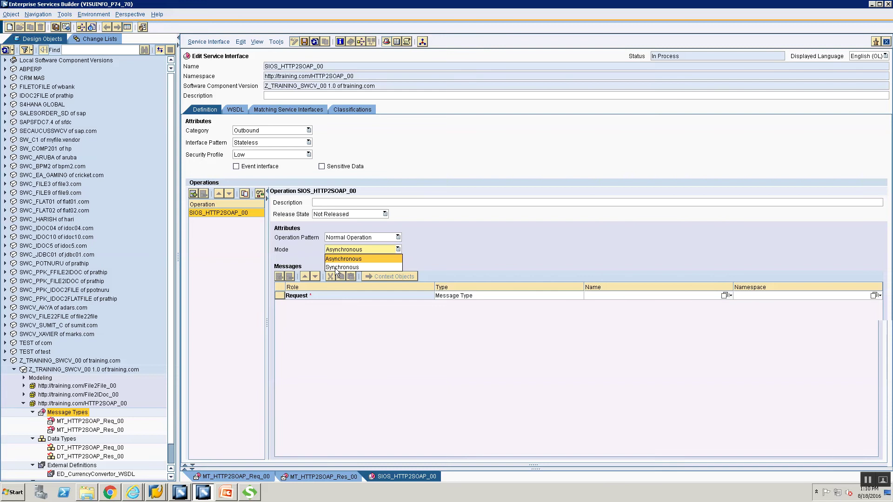
click(335, 268)
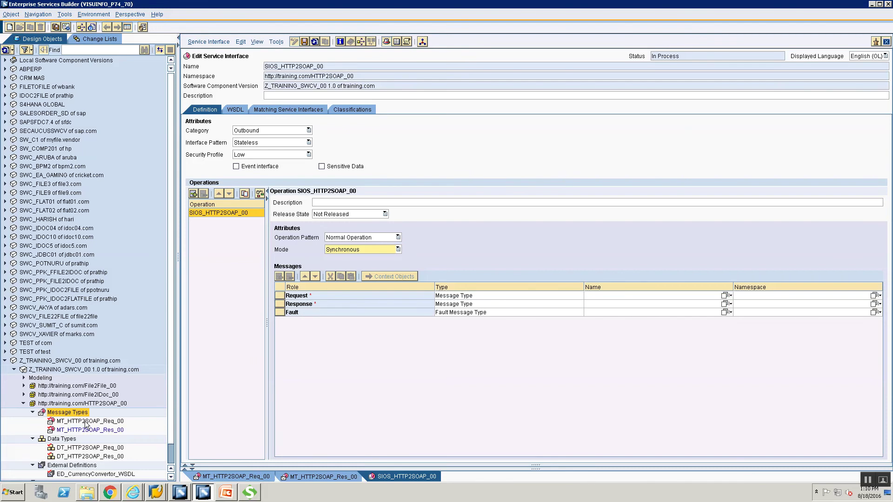
click(83, 423)
double_click(82, 423)
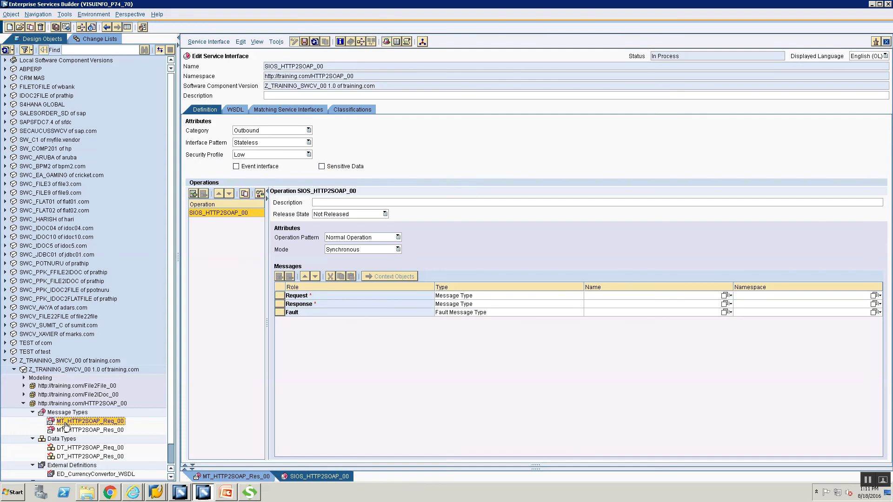
drag(710, 296, 774, 293)
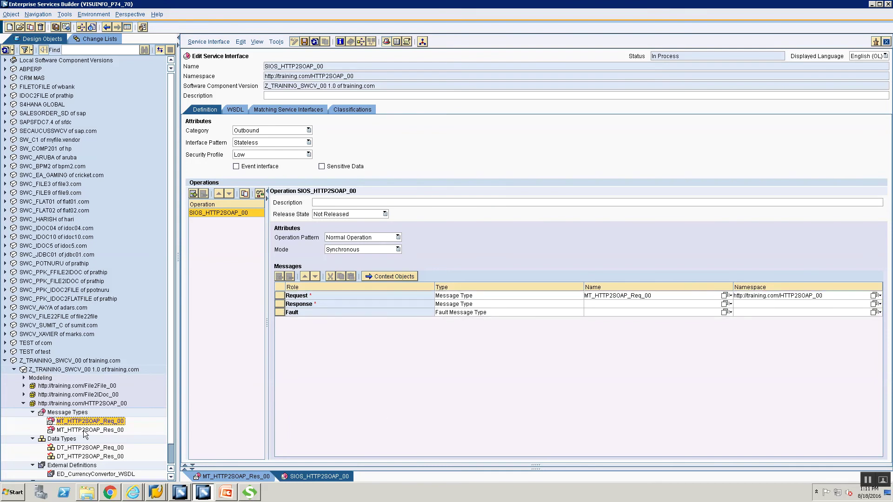
click(84, 431)
drag(85, 432, 722, 307)
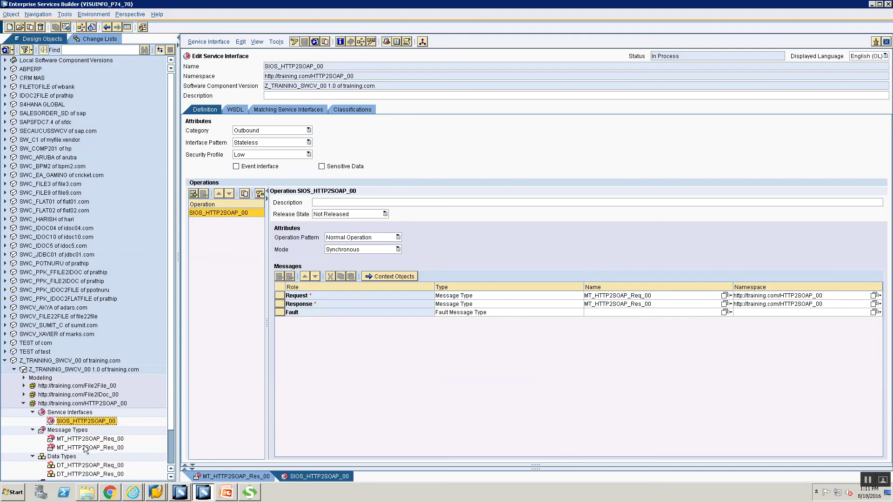
- Create service interface SIIS_HTTP2SOAP_00 from the Service Interfaces folder's New menu
click(74, 413)
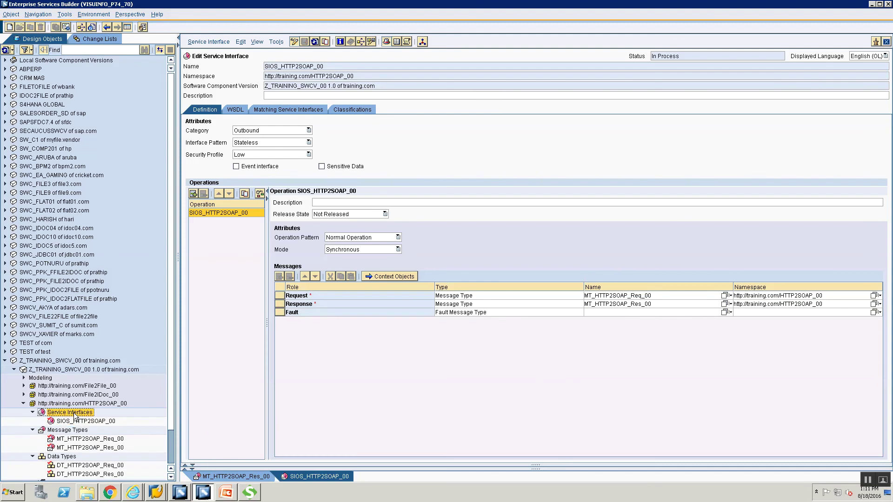
right_click(77, 416)
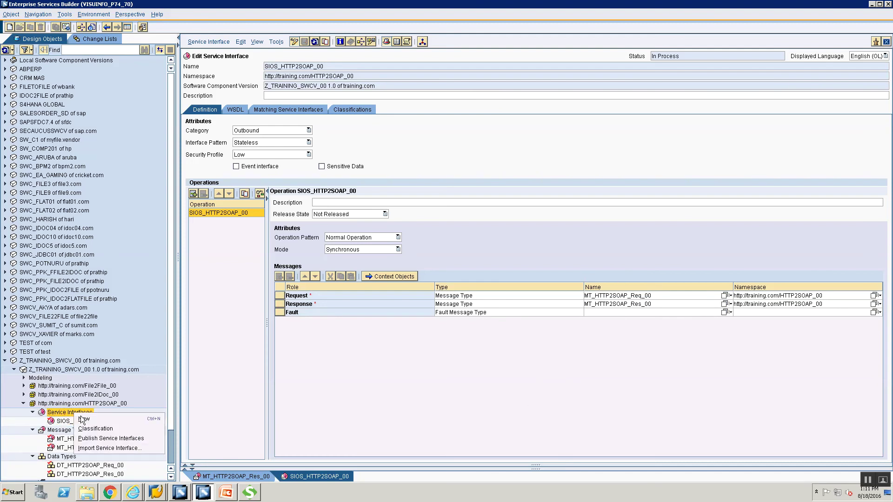
click(82, 420)
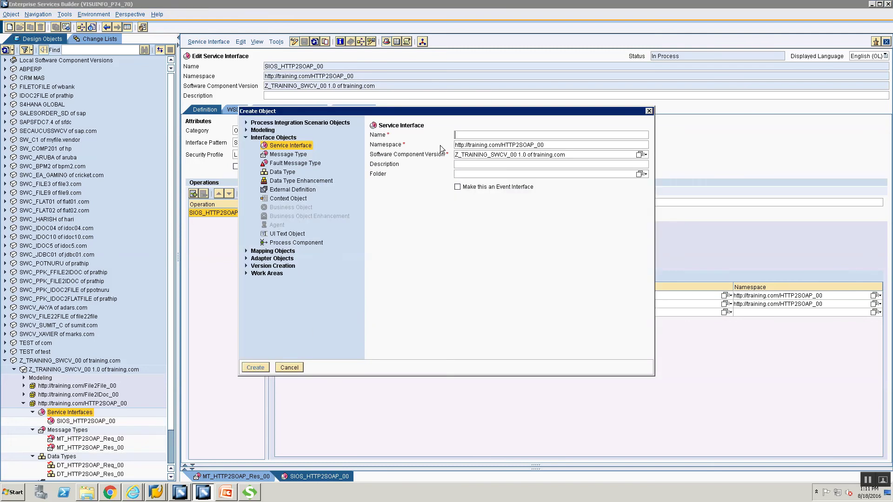
text(SI)
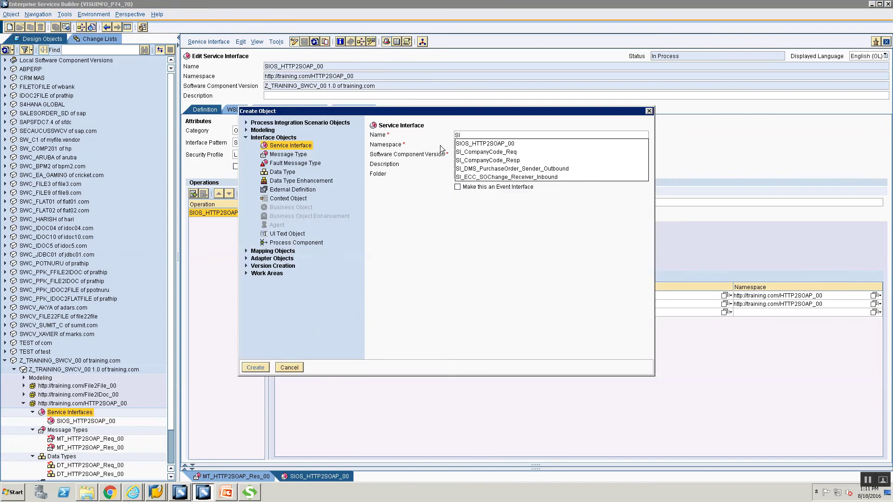
text(IS)
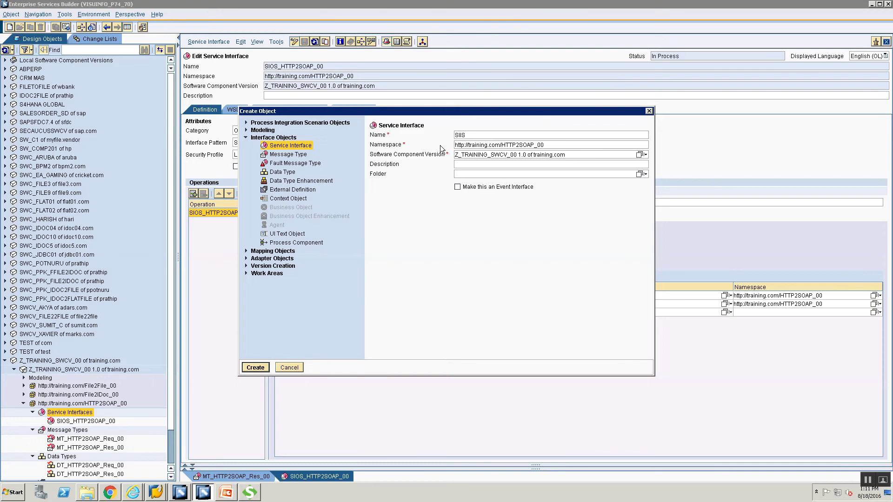
text(HTTP2SOAP_00)
key(Return)
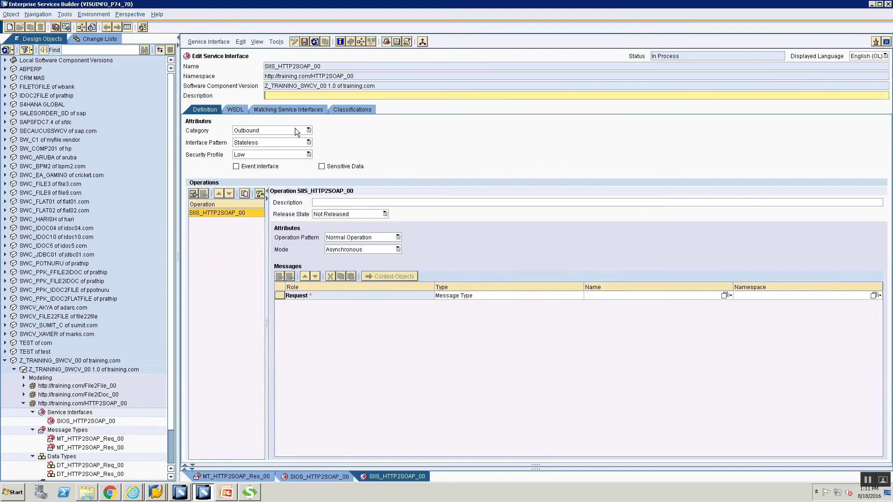
- Set the interface category to Inbound and the operation mode to Synchronous
click(295, 128)
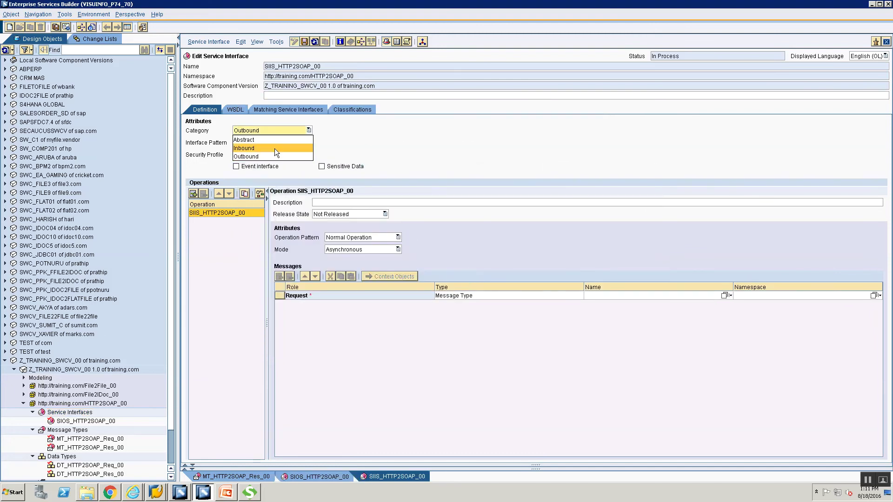
key(Return)
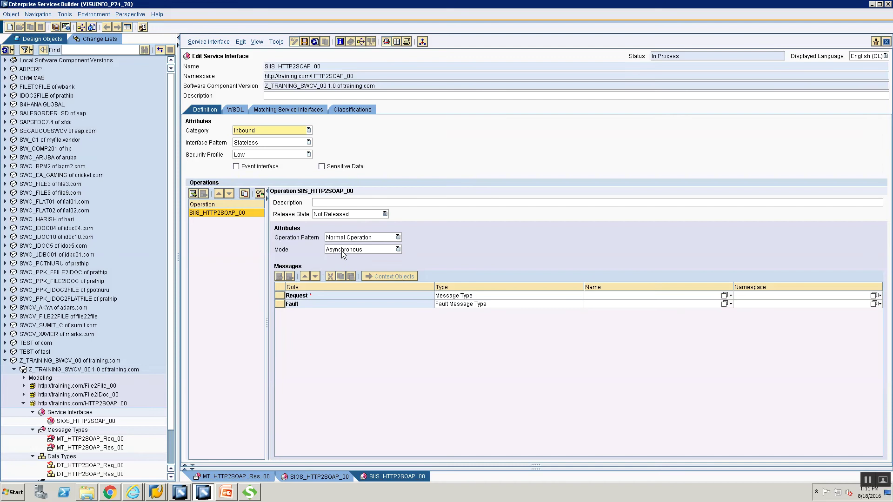
click(342, 250)
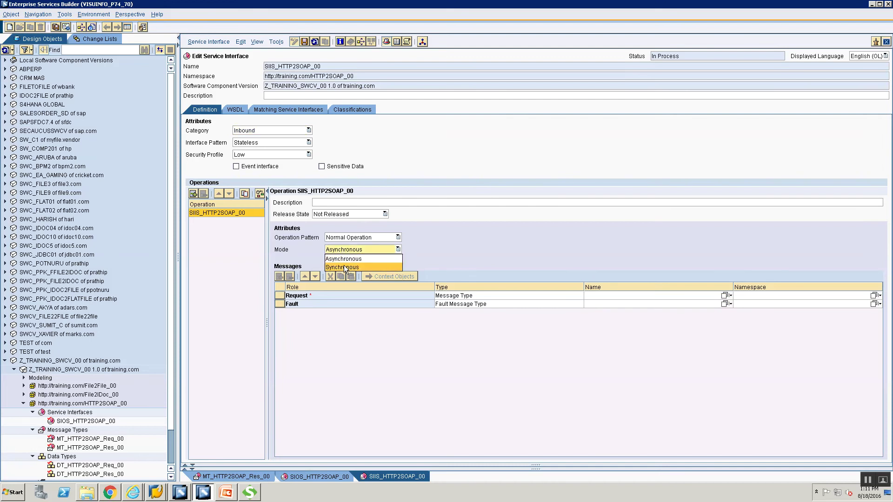
key(Return)
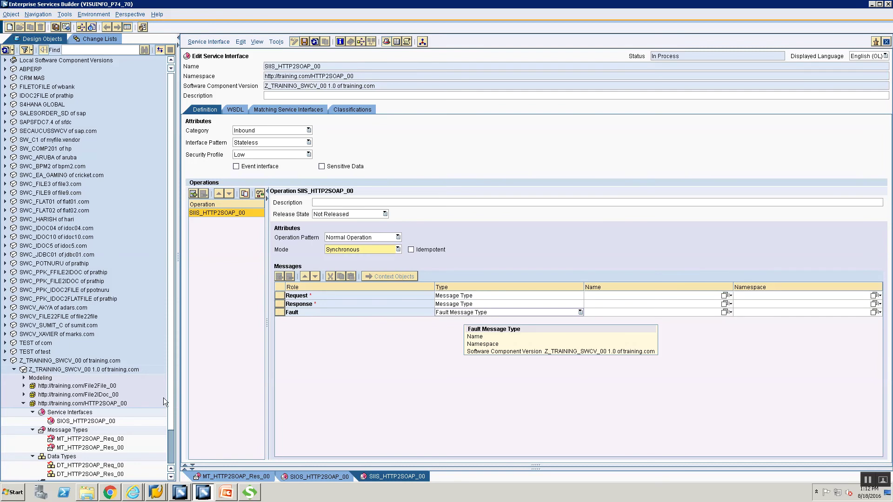
- Locate ED_CurrencyConvertor_WSDL in the tree and try dragging it onto the request message
scroll(174, 448, down, 3)
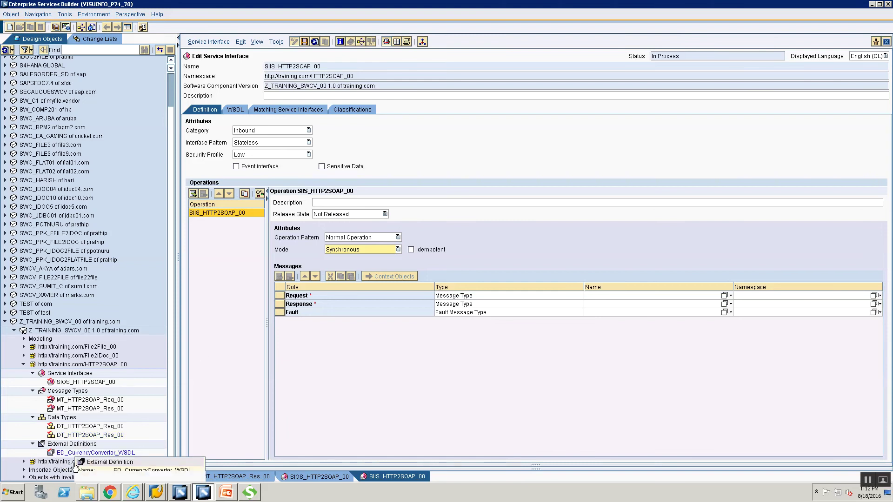
click(62, 453)
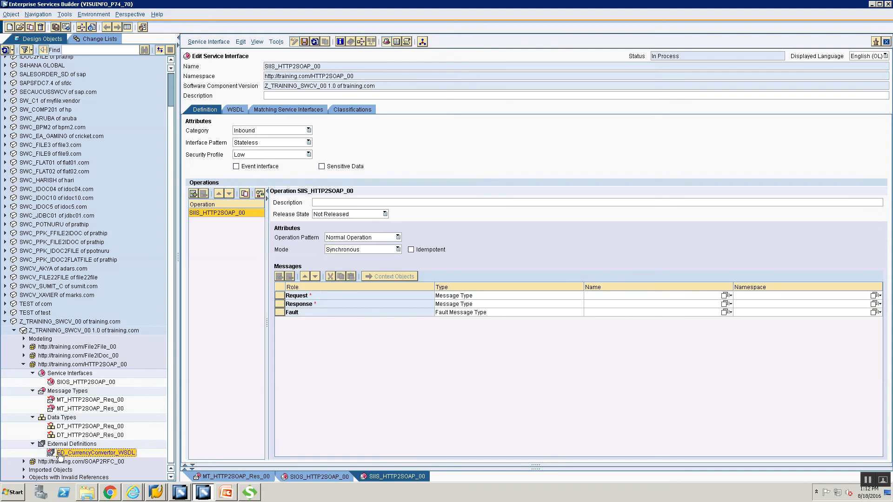
drag(374, 386, 718, 296)
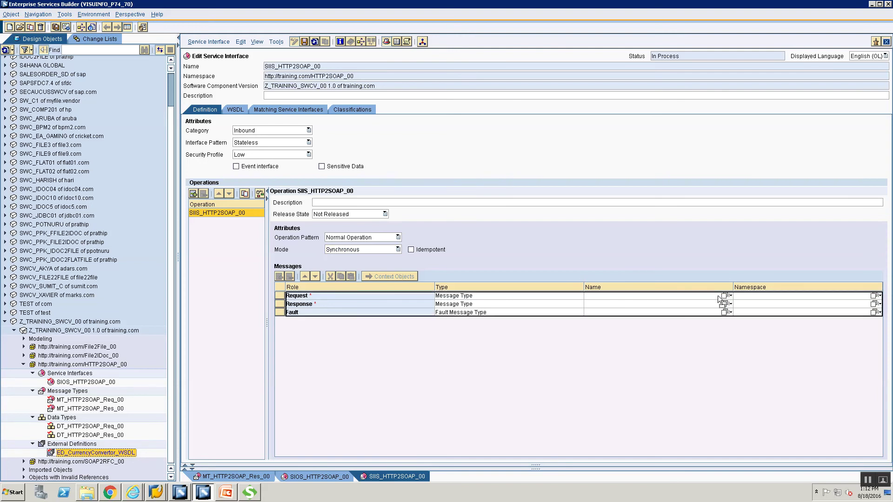
drag(717, 296, 84, 455)
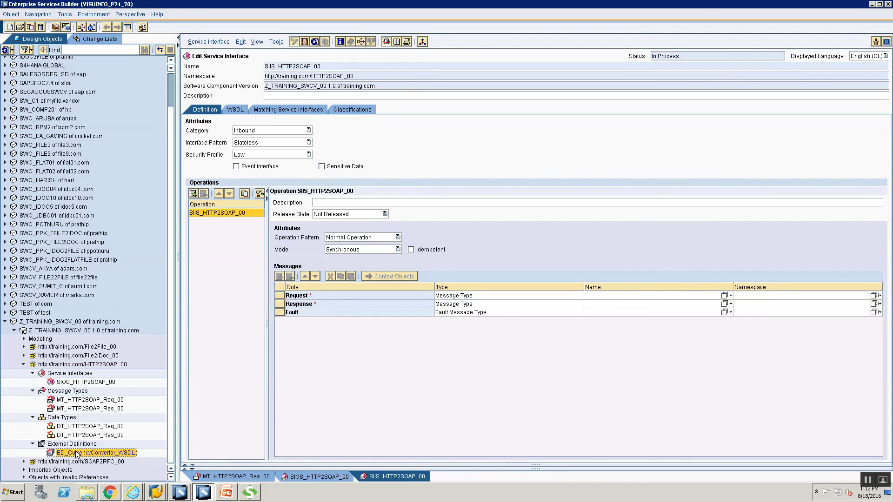
- Assign ConversionRateSoapIn from ED_CurrencyConvertor_WSDL as the request message
drag(76, 454, 703, 296)
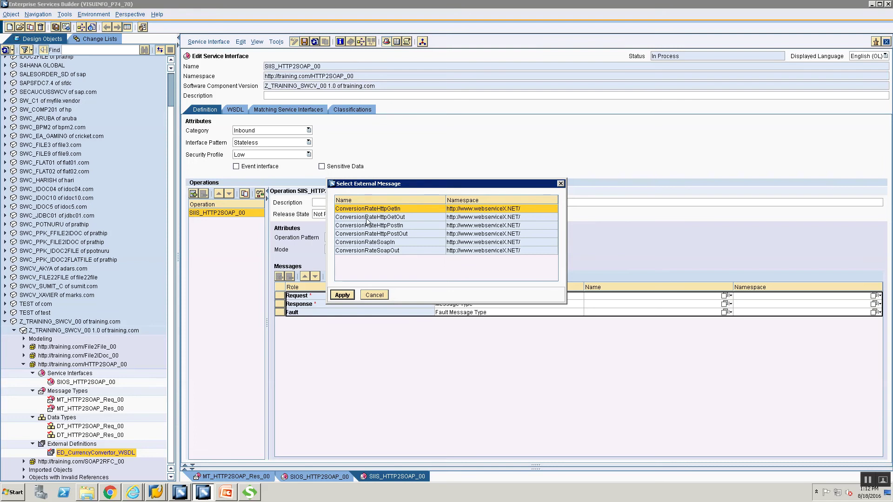
click(348, 244)
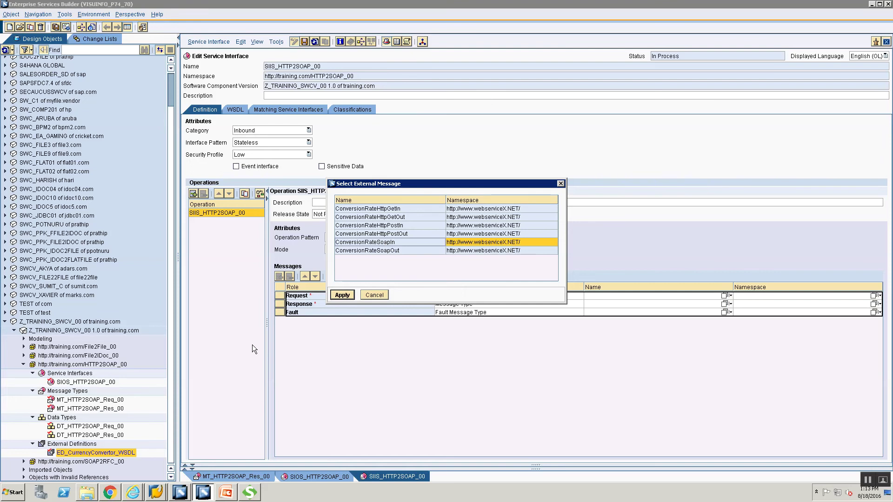
click(423, 267)
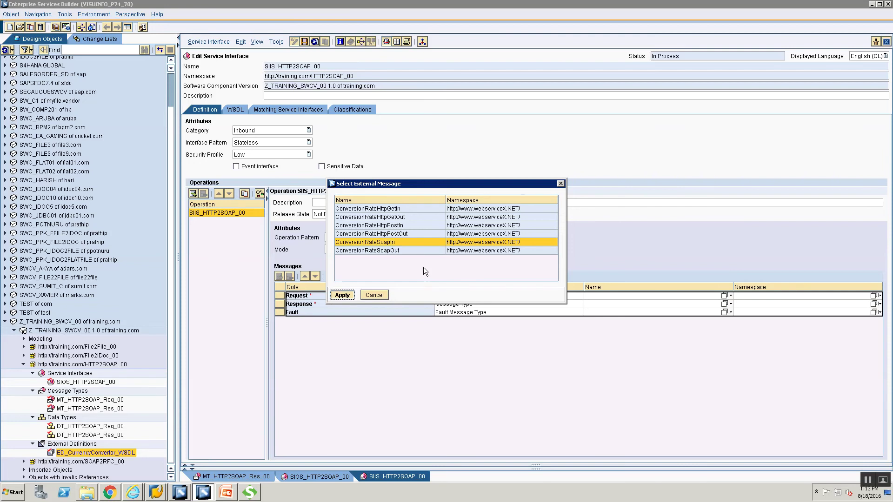
click(349, 295)
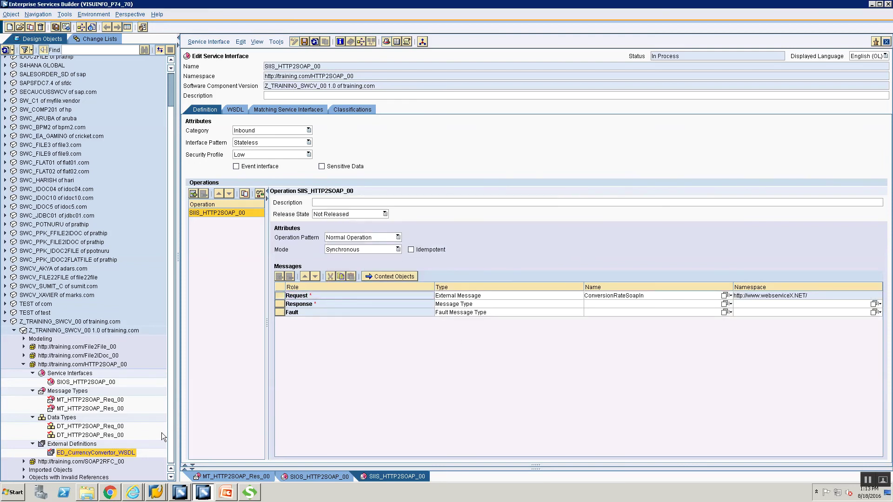
- Assign ConversionRateSoapOut as the response message and save SIIS_HTTP2SOAP_00
drag(534, 337, 605, 303)
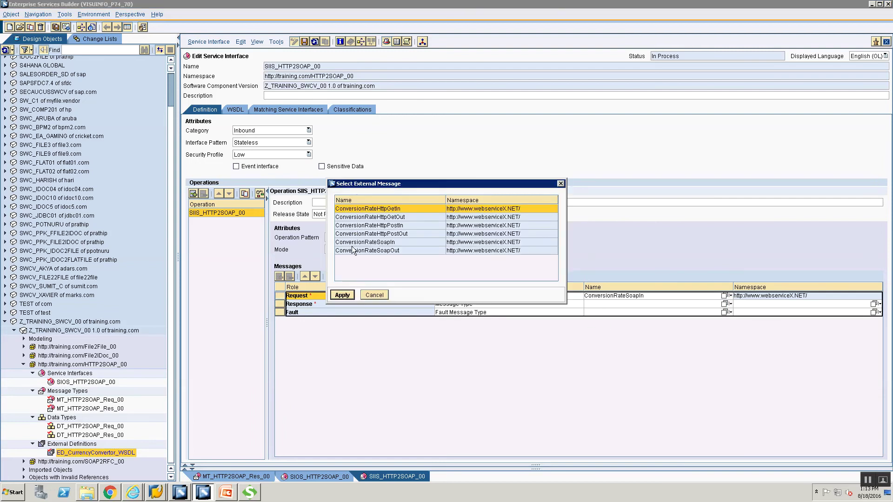
click(367, 251)
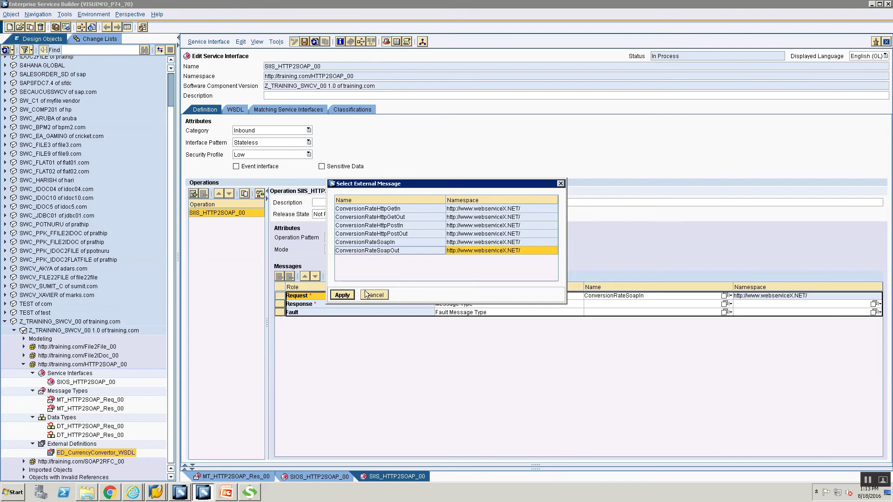
click(342, 296)
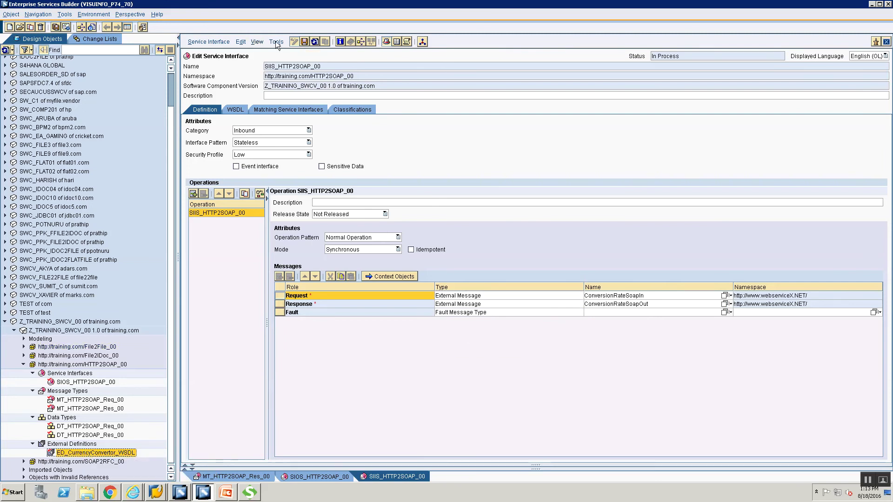
click(303, 42)
- Create message mapping MM_HTTP2SOAP_00, correcting the mistyped name before confirming
click(67, 373)
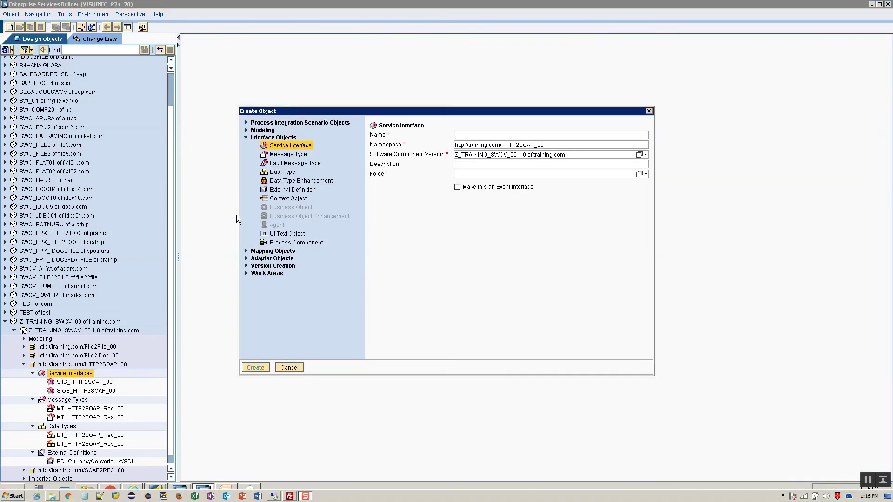
click(247, 250)
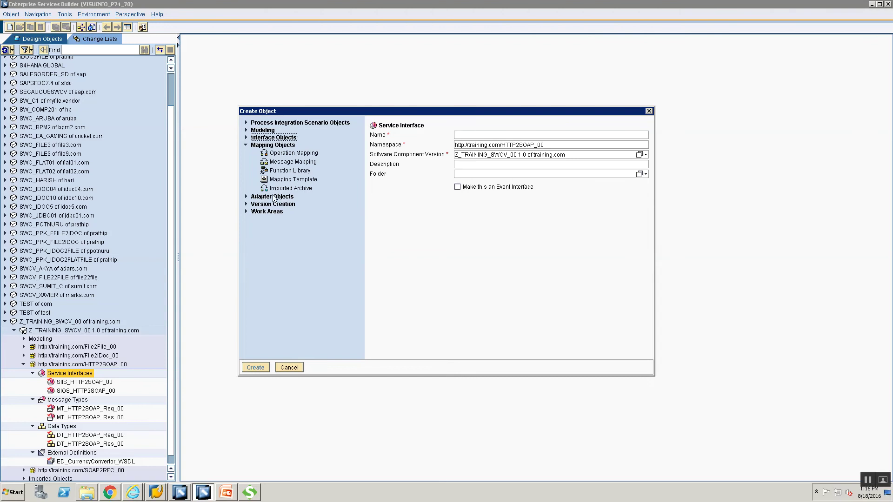
click(284, 163)
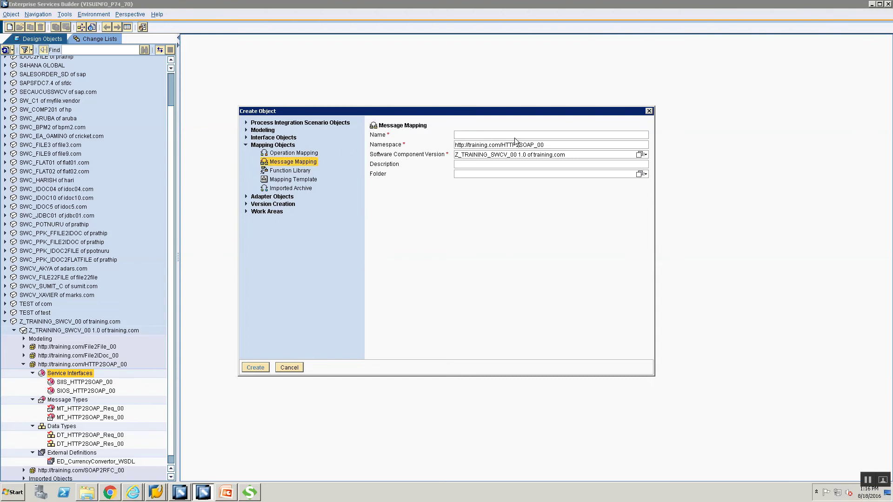
text(MM_SOAP)
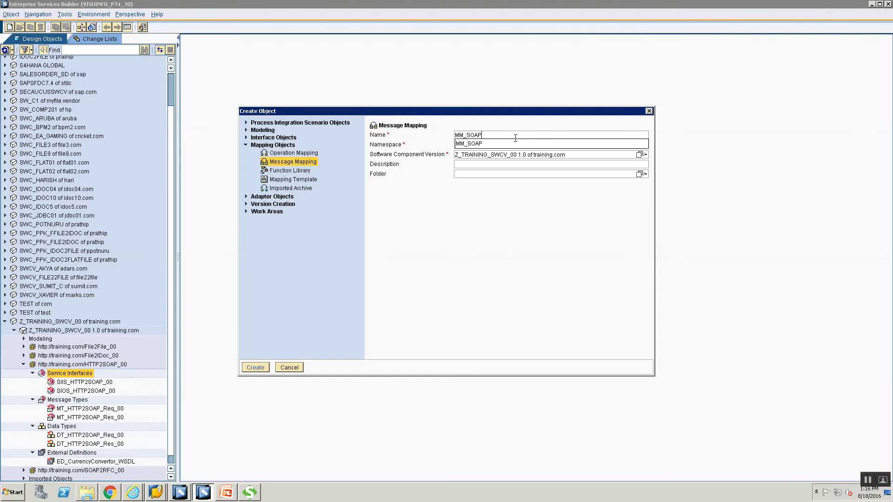
key(BackSpace)
key(BackSpace)
key(BackSpace)
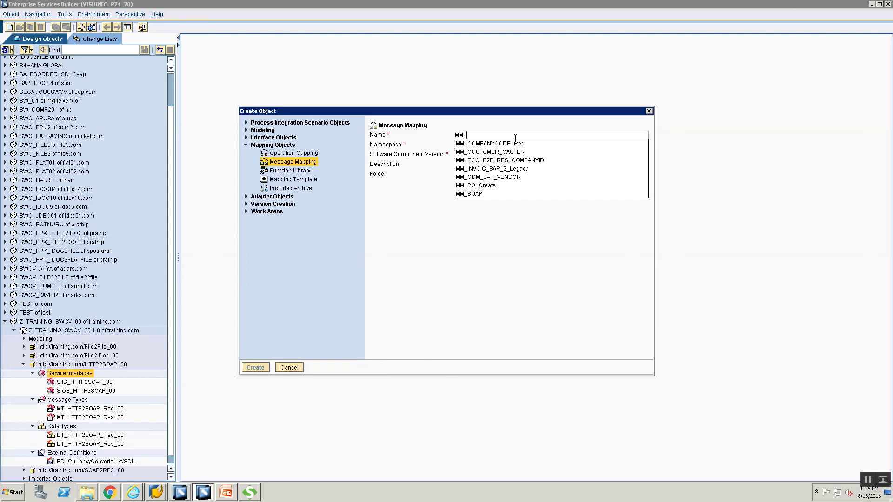
text(HTTP_)
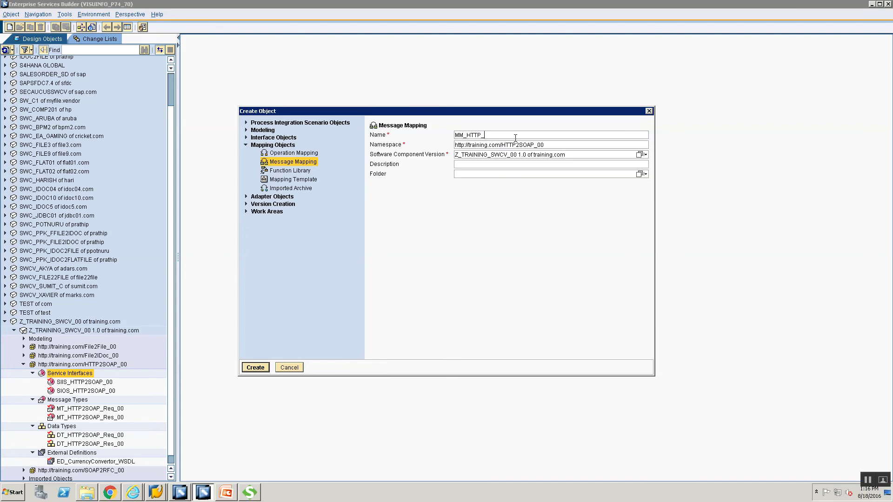
key(BackSpace)
text(2SOAP_00)
key(Return)
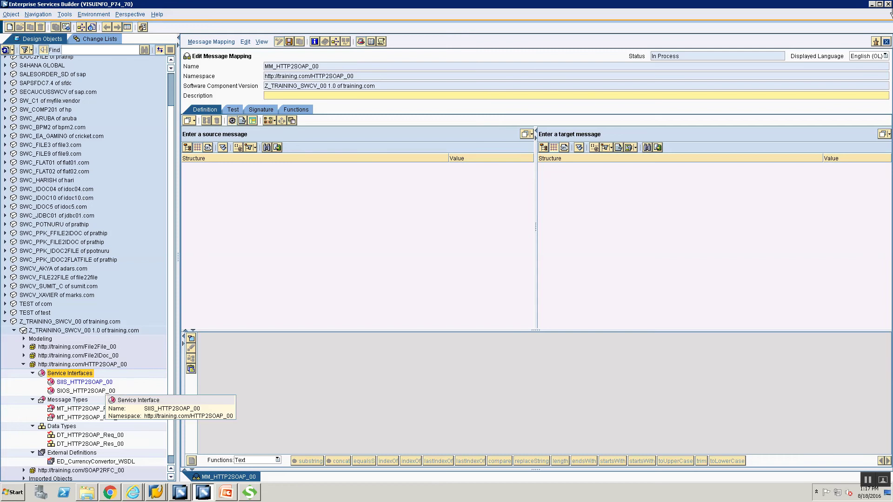
- Discard MM_HTTP2SOAP_00 unsaved and create message mapping MM_HTTP2SOAP_Req_00 instead
click(886, 42)
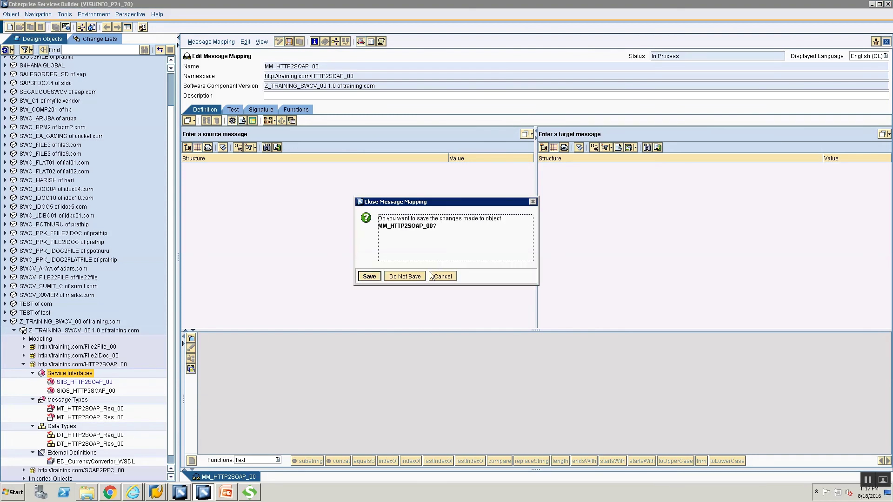
click(405, 277)
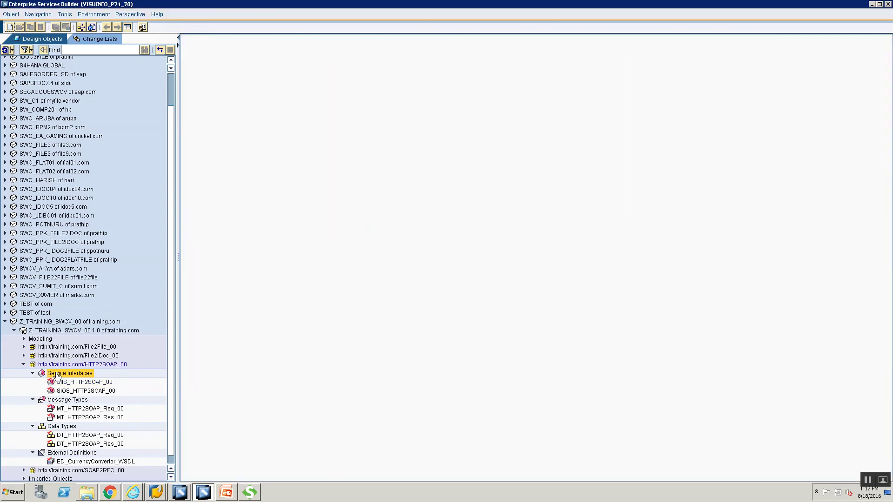
right_click(56, 375)
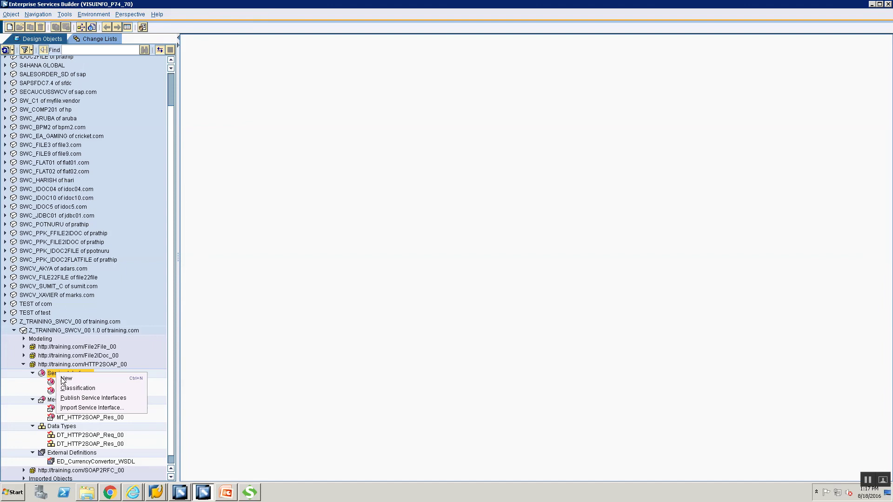
click(65, 378)
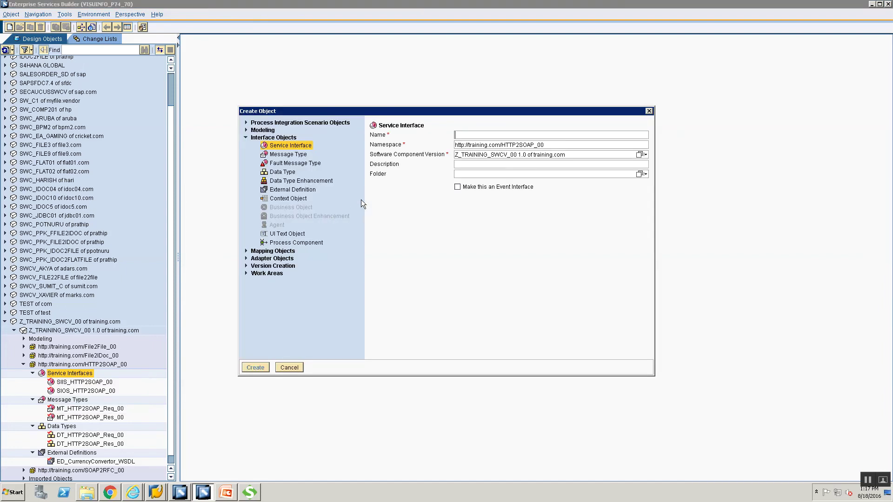
click(246, 251)
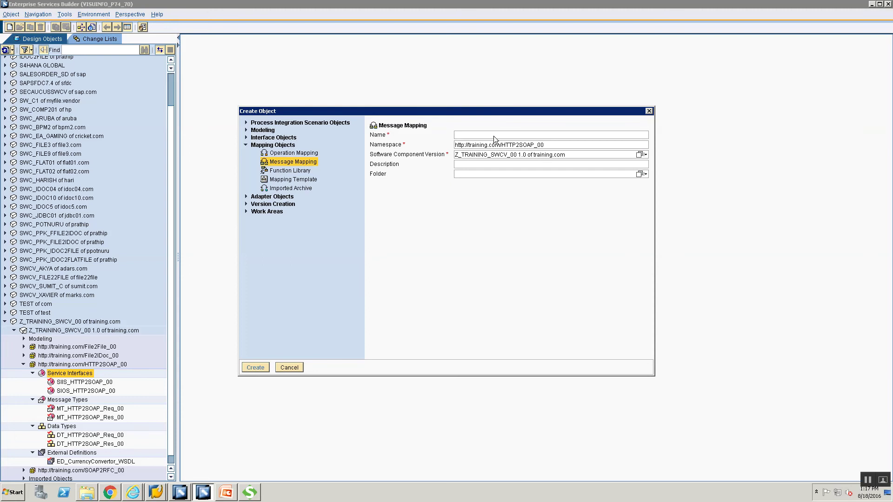
text(MM_HT)
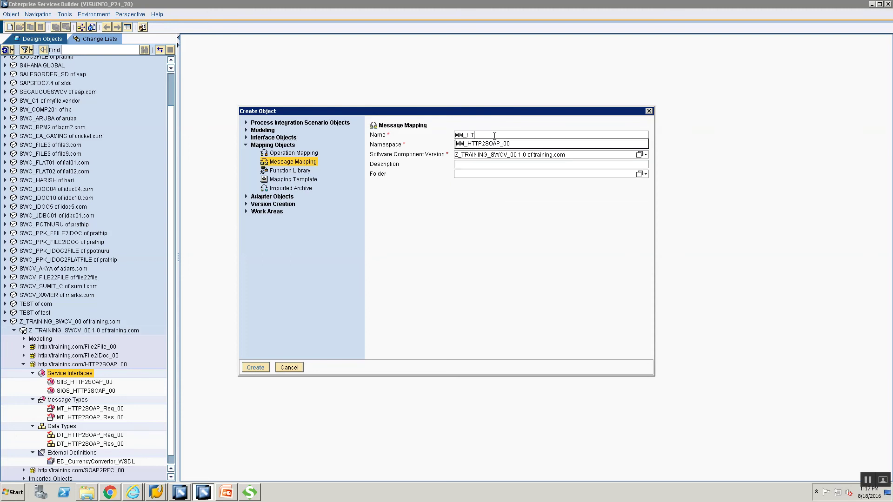
text(TP2SOAP_Re)
text(q_00)
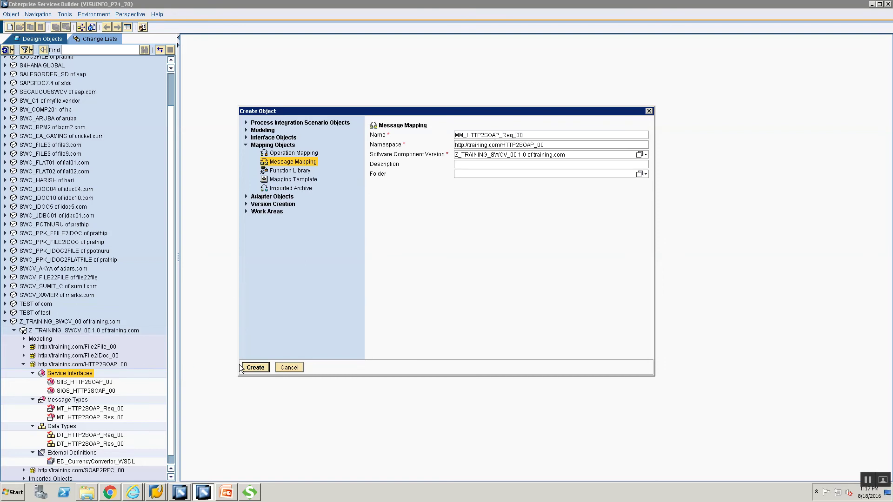
key(Return)
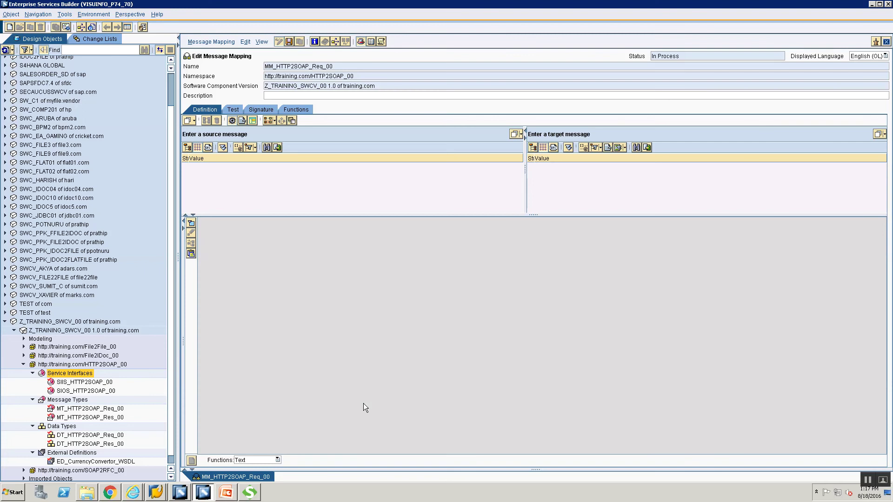
- Set MT_HTTP2SOAP_Req_00 as source and ConversionRateSoapIn from ED_CurrencyConvertor_WSDL as target message
click(88, 409)
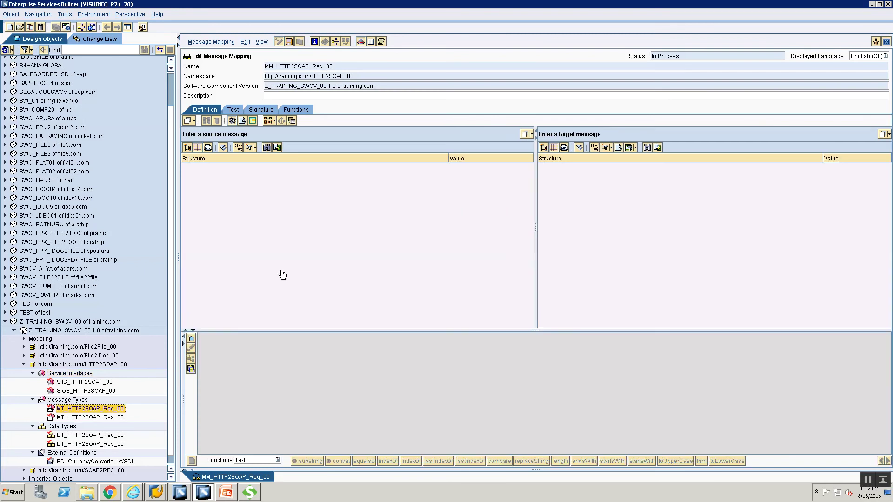
drag(349, 136, 363, 249)
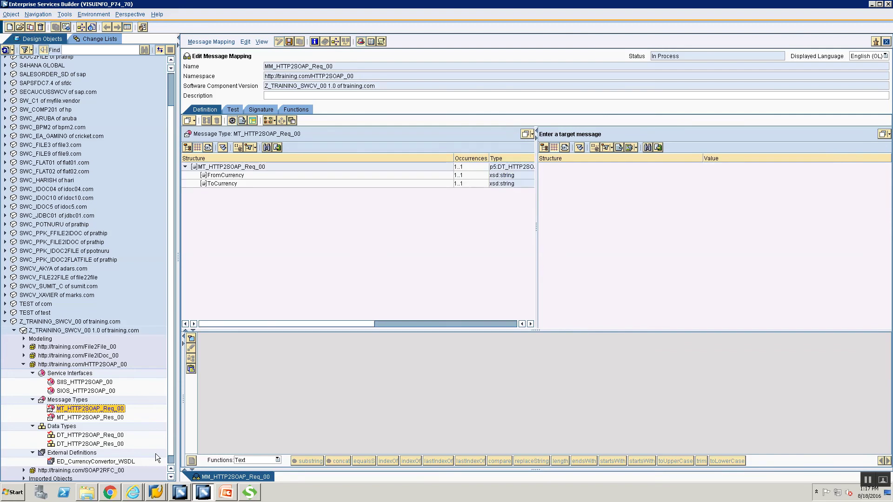
scroll(170, 464, down, 1)
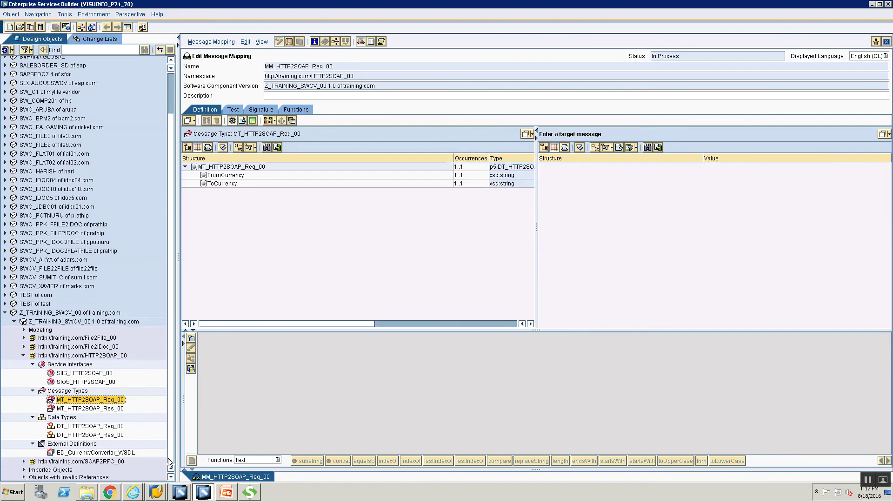
click(78, 454)
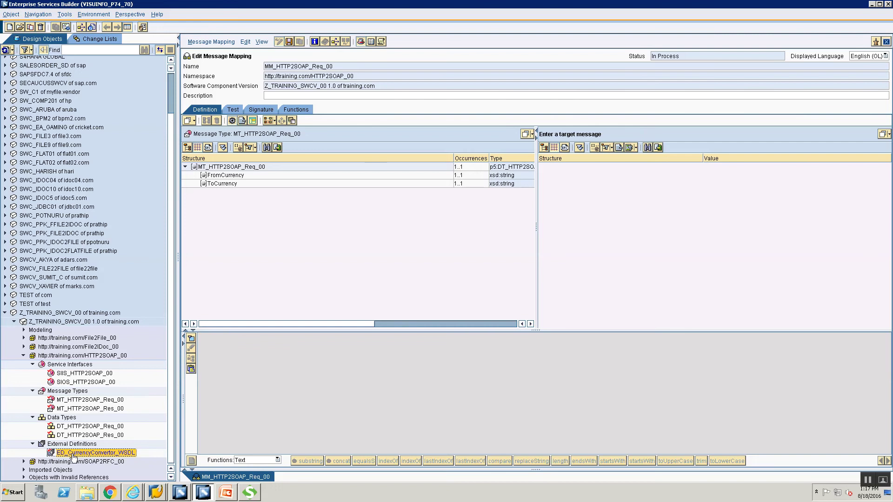
drag(69, 454, 108, 456)
drag(704, 137, 706, 136)
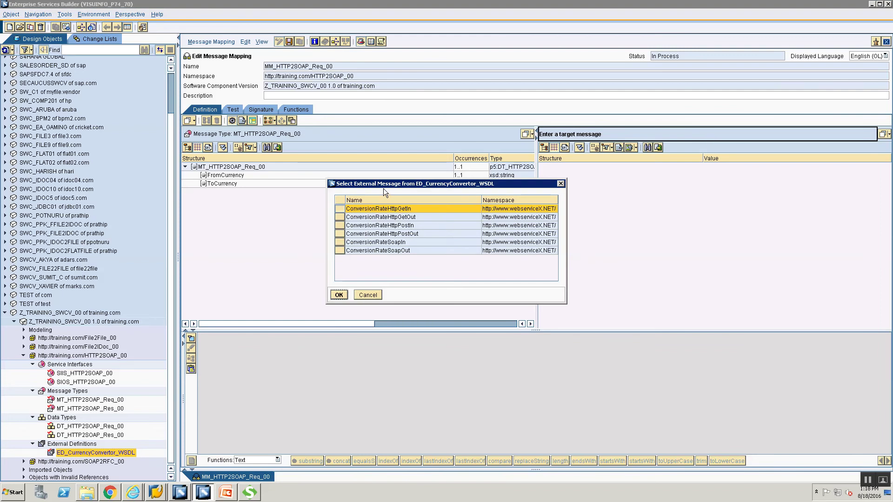
click(340, 243)
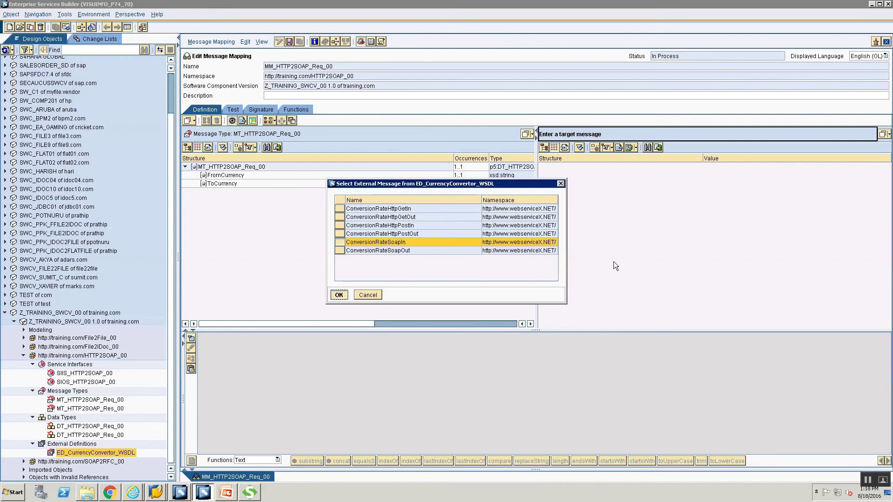
key(Return)
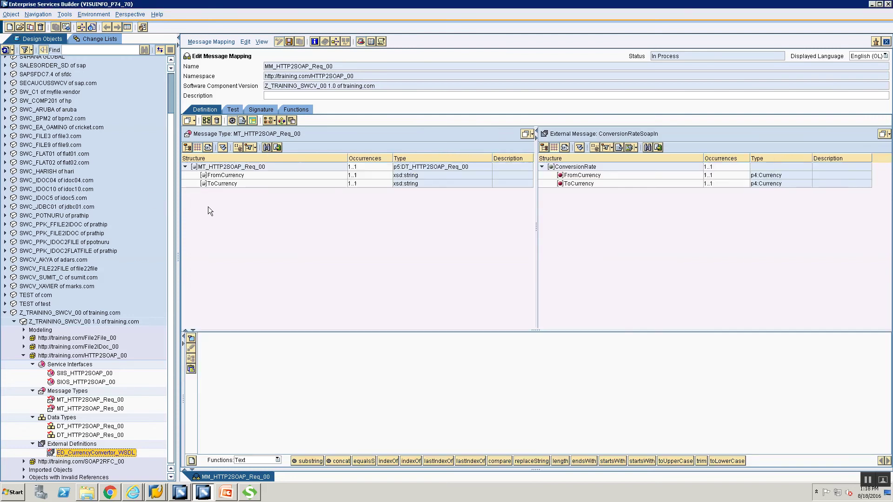
- Map source FromCurrency and ToCurrency onto the target FromCurrency and ToCurrency fields
click(215, 177)
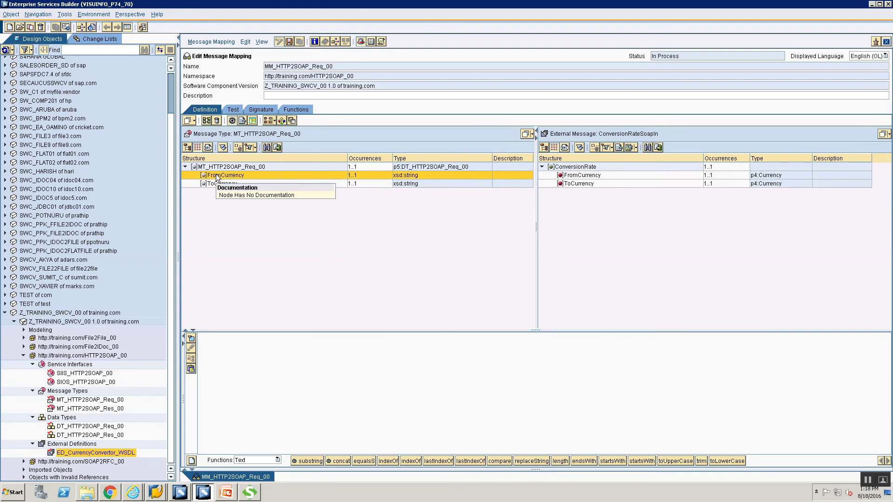
drag(215, 176, 574, 176)
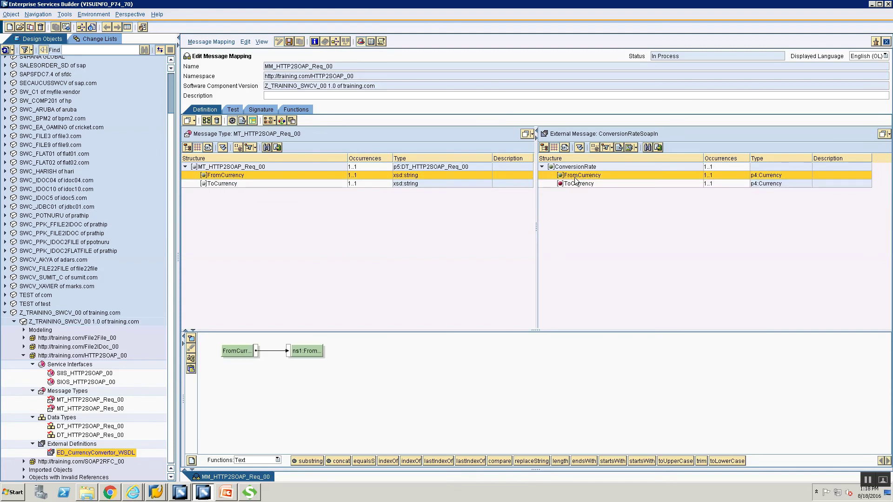
click(219, 184)
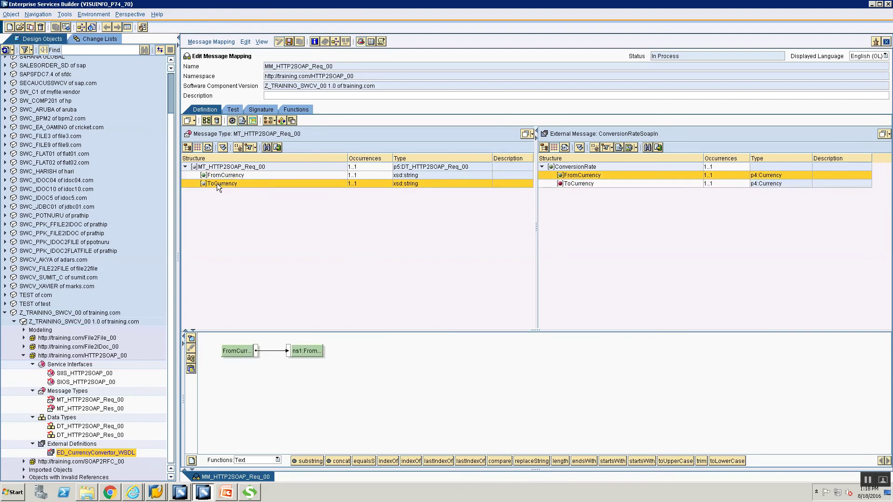
drag(259, 183, 567, 184)
drag(212, 186, 314, 221)
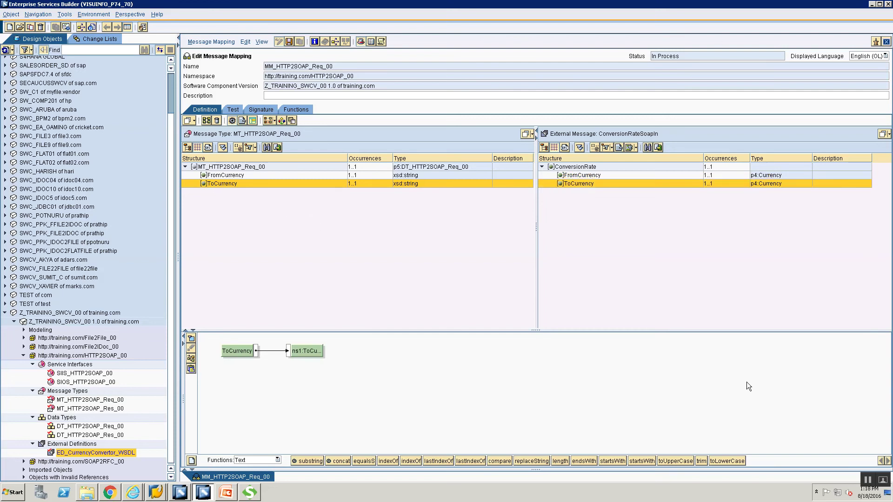
- Check both field mappings, clear the selection, and move to the mapping Test view
click(586, 176)
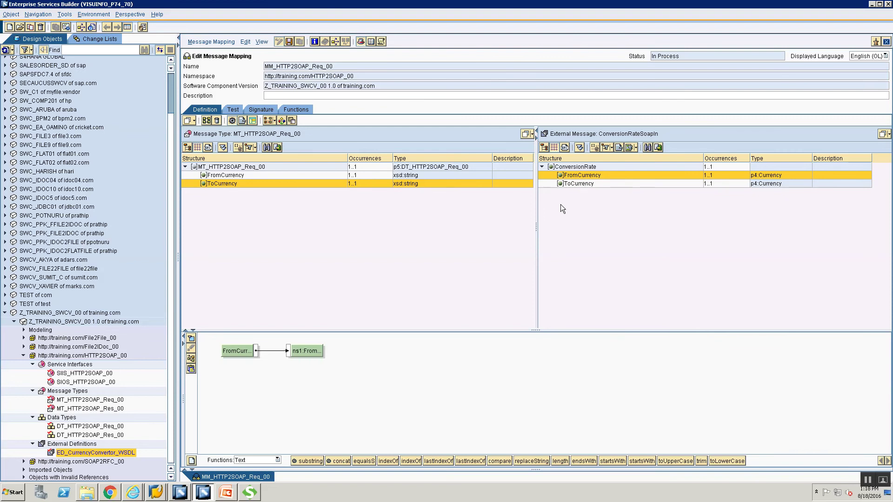
click(579, 185)
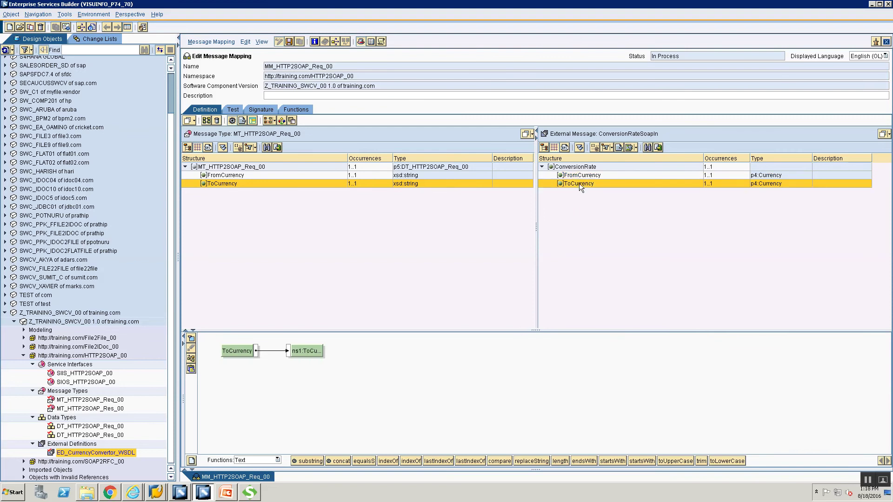
click(345, 273)
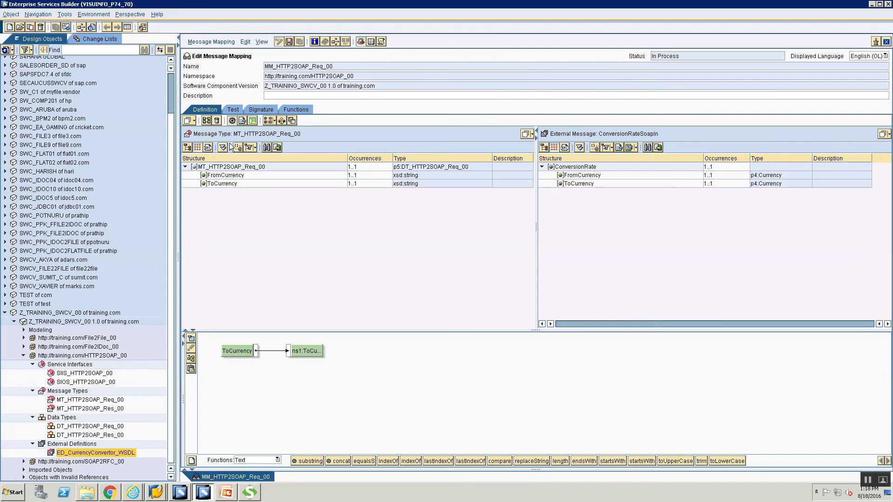
click(232, 110)
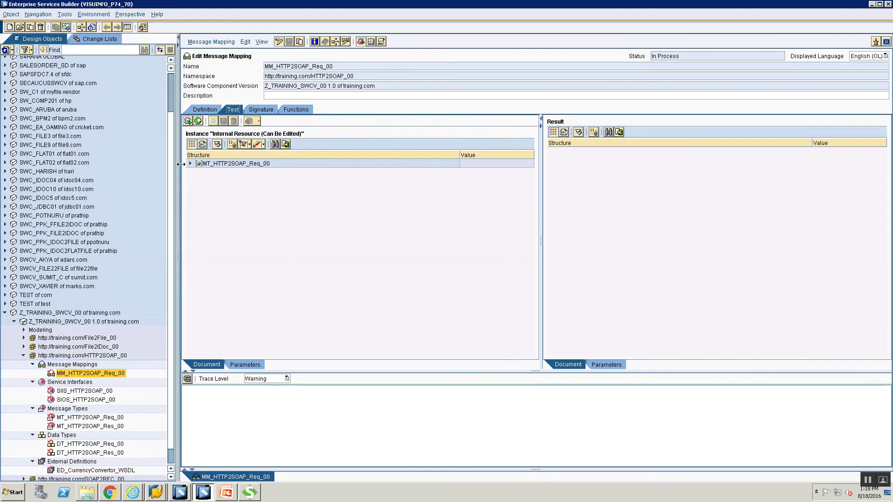
- Test the request mapping with FromCurrency USD and ToCurrency INR
click(189, 163)
click(464, 172)
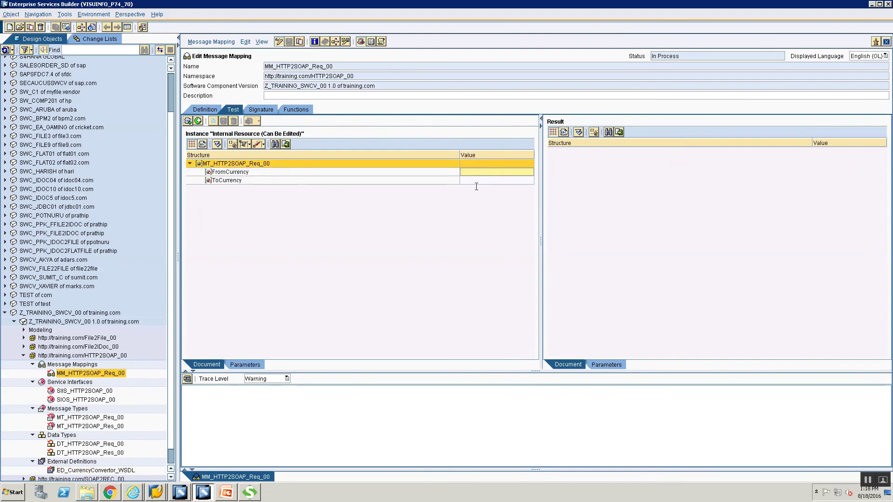
text(USD)
click(475, 180)
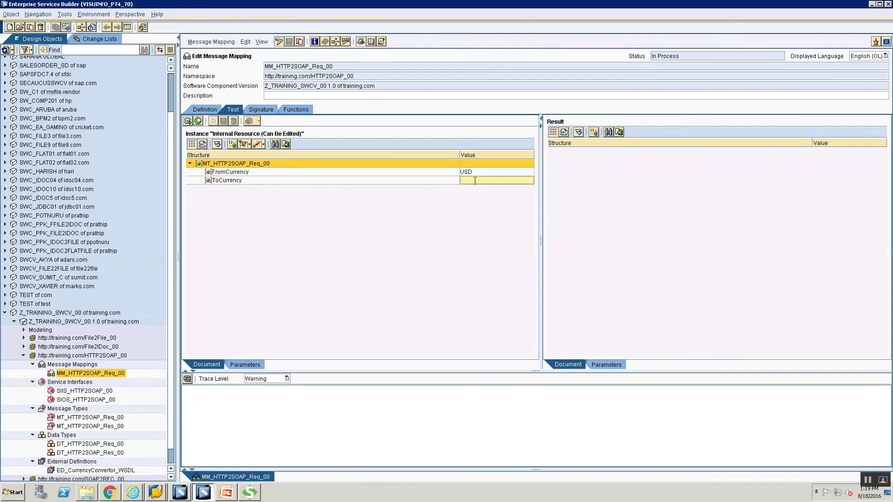
text(INR)
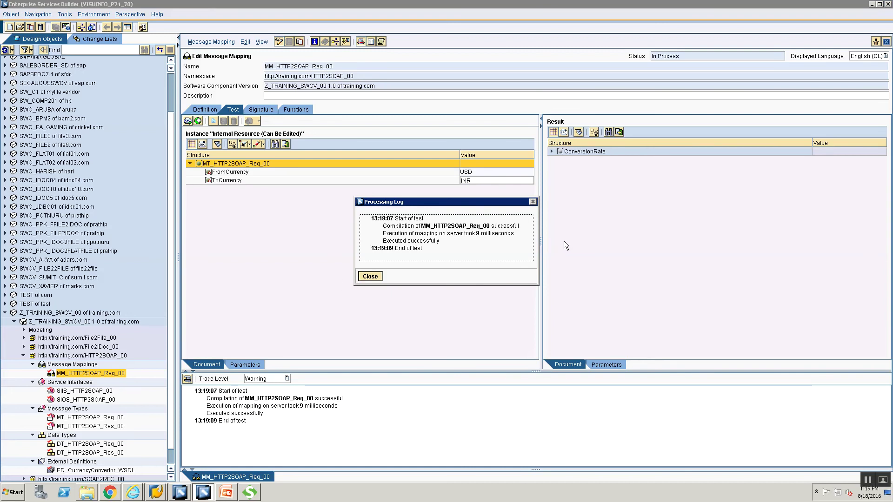
click(370, 277)
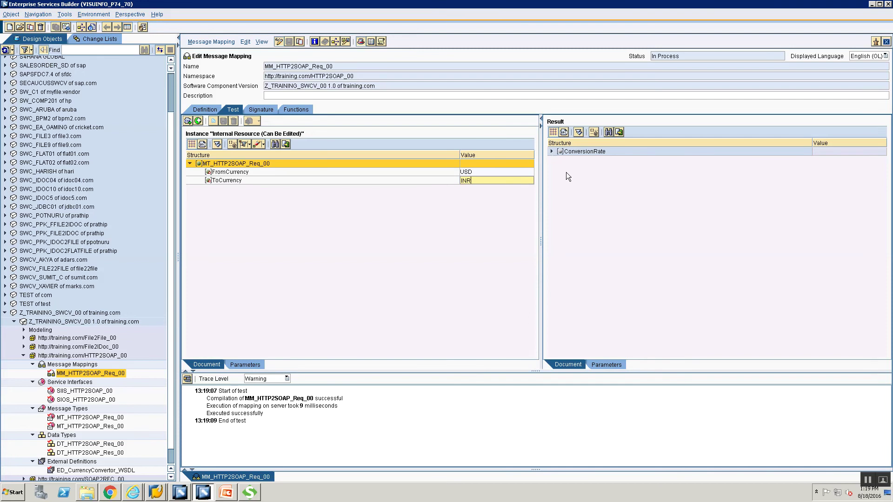
- Expand the ConversionRate result and select the whole XML test instance
click(551, 152)
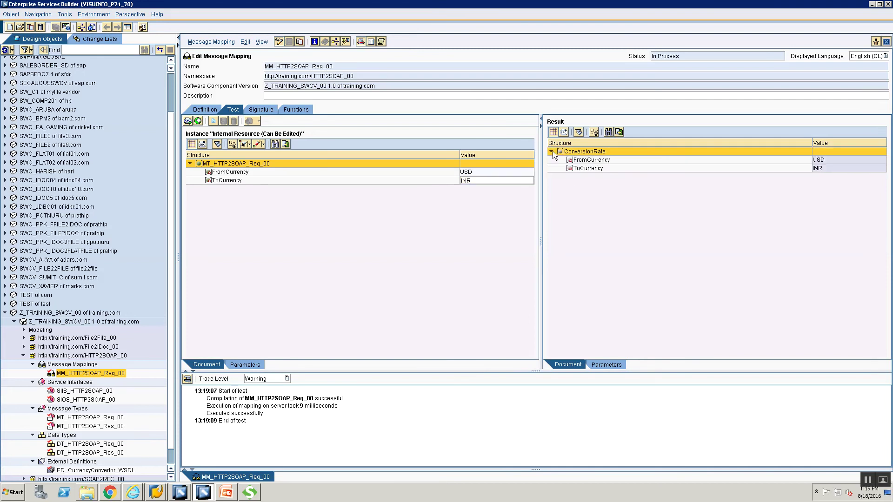
click(552, 151)
click(551, 151)
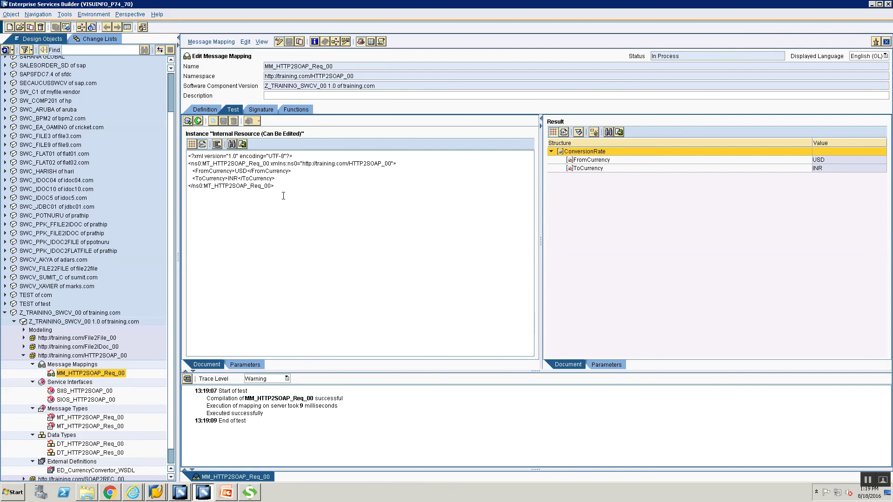
key(ctrl+a)
key(ctrl+c)
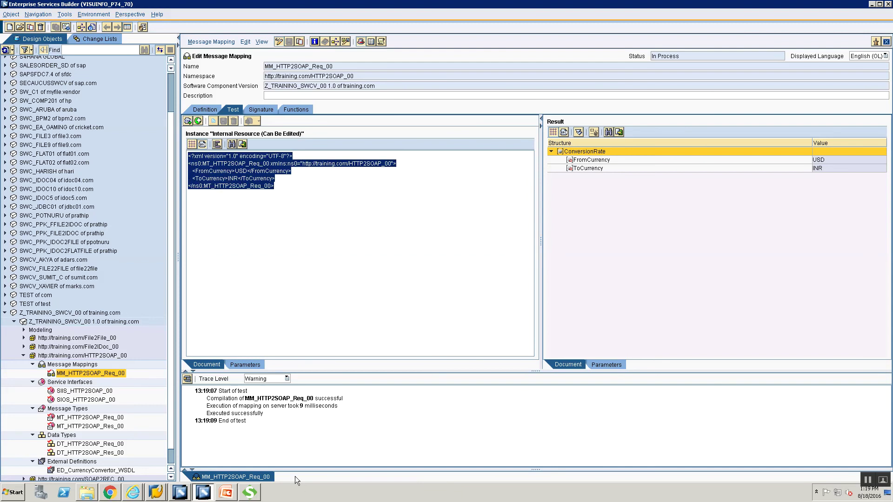
key(super+r)
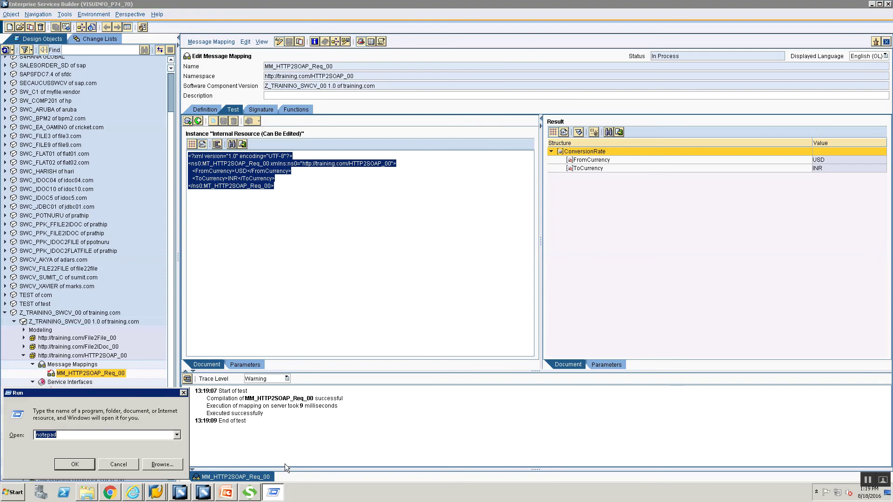
- Paste the XML into Notepad and save it as HTTP2SOAP_Re.xml in the Training folder
key(Return)
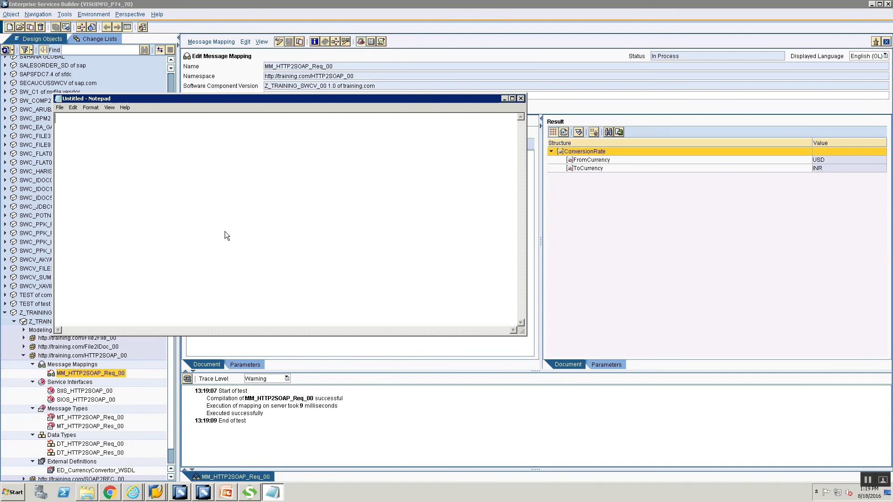
key(ctrl+v)
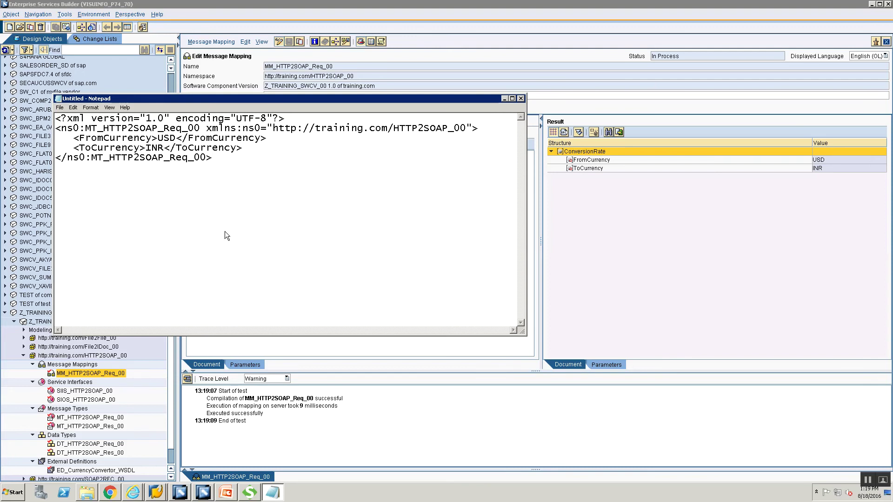
key(ctrl+s)
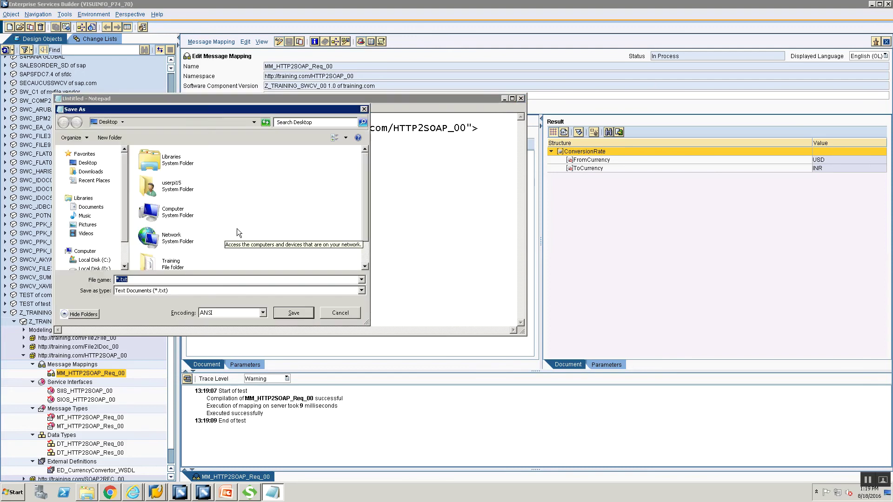
double_click(170, 265)
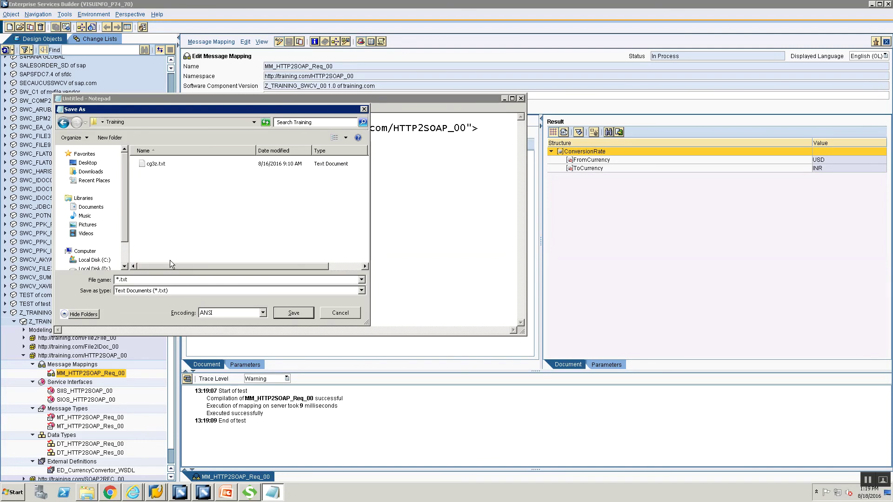
double_click(150, 279)
text(HTP2SOAP_Re.xml)
key(Return)
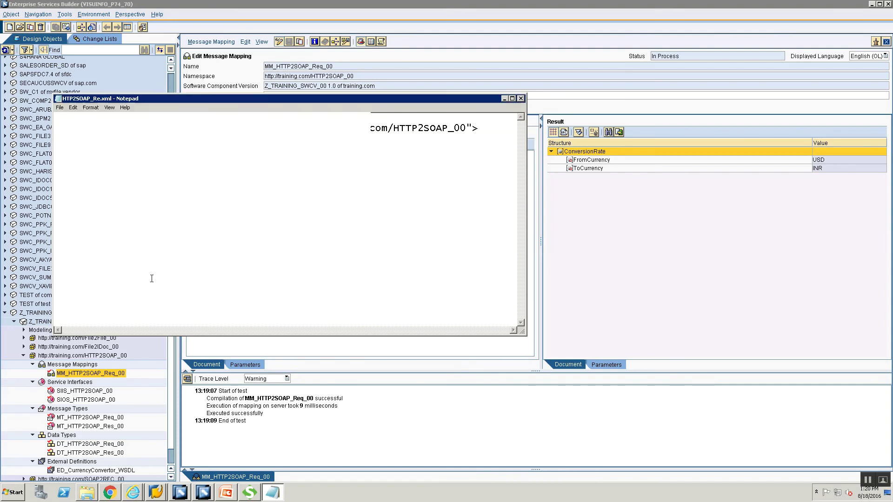
click(504, 98)
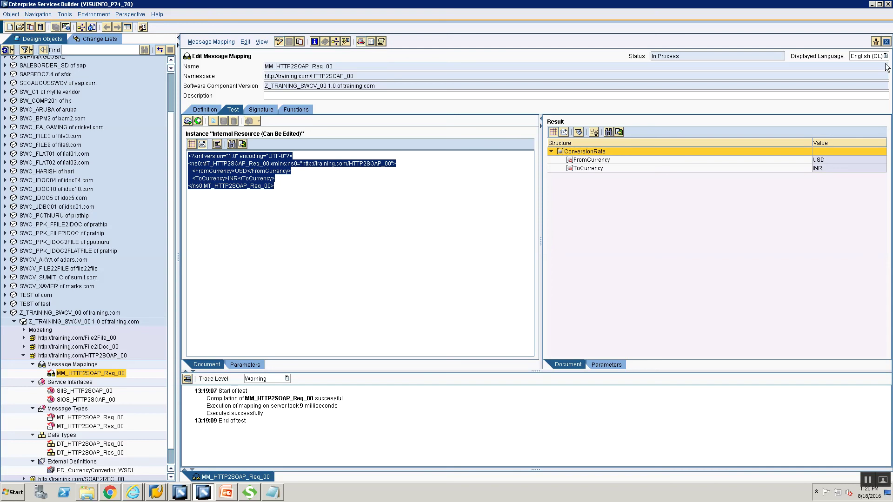
- Add message mapping MM_HTTP2SOAP_Res_00 under Message Mappings in namespace HTTP2SOAP_00
right_click(70, 366)
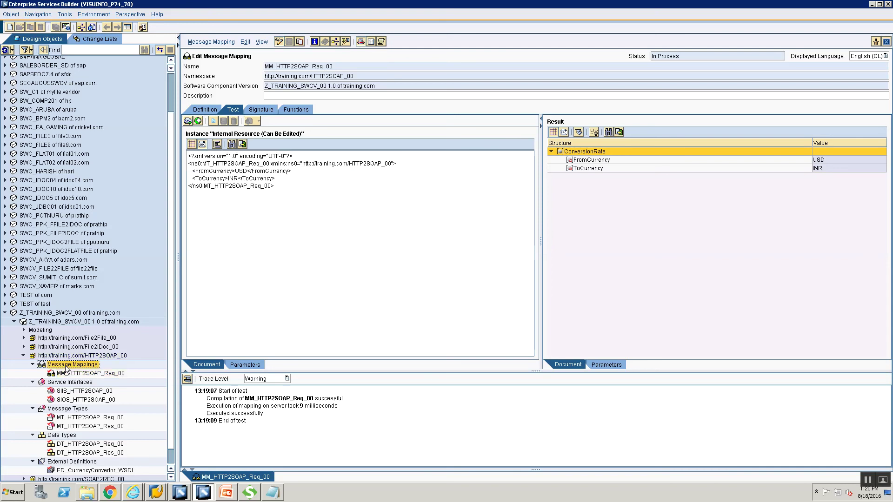
click(75, 372)
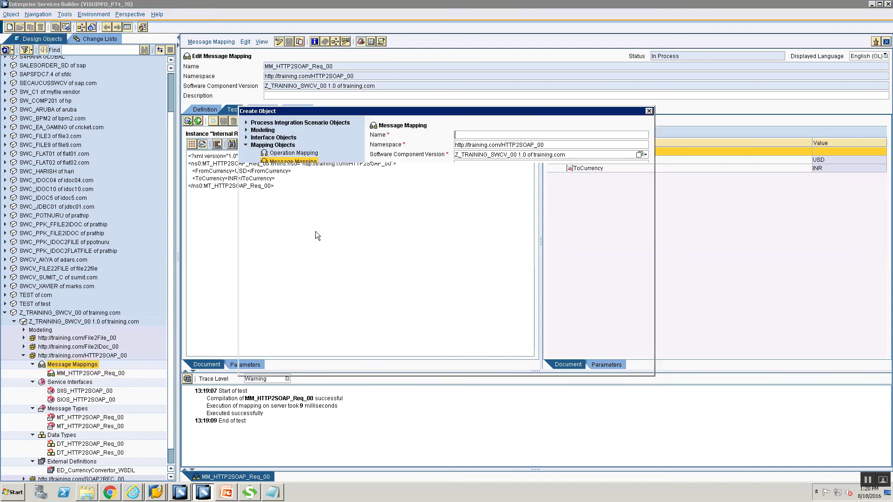
text(MM)
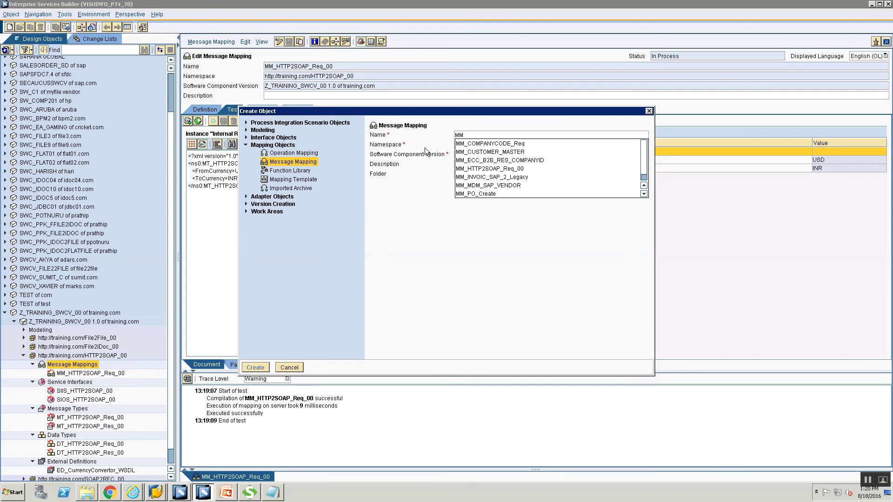
text(_HTTP2SOAP_R)
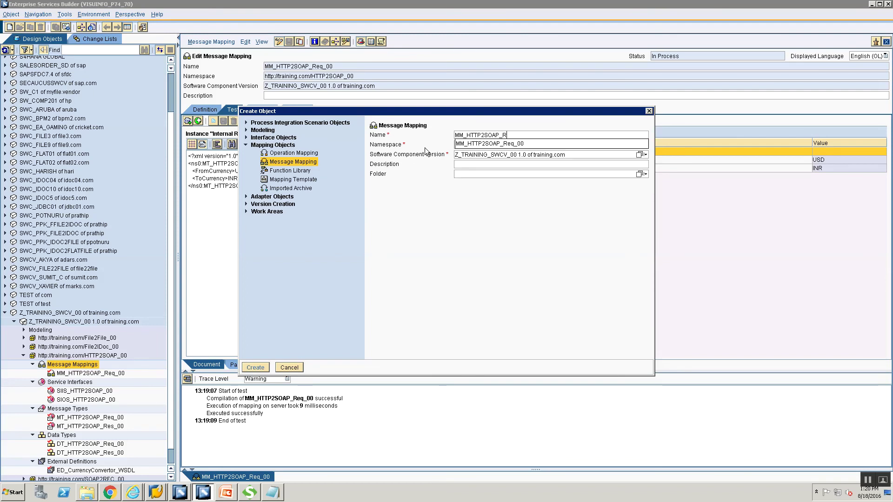
text(es_00)
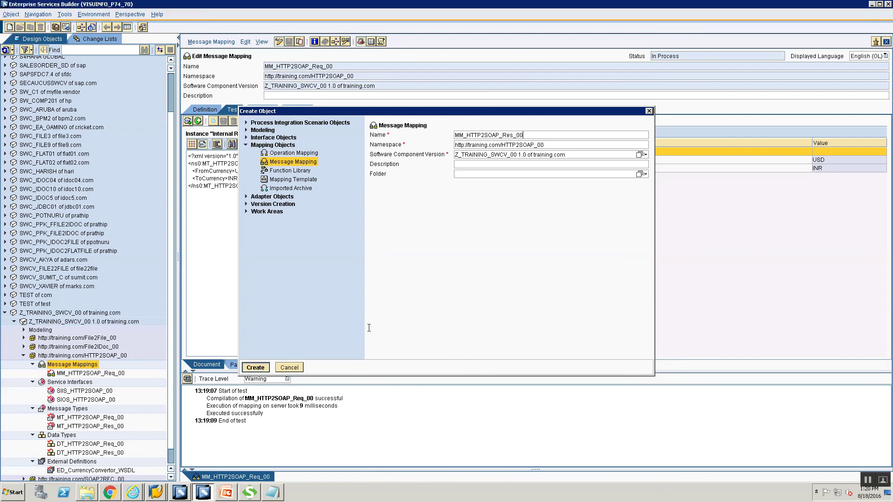
key(Return)
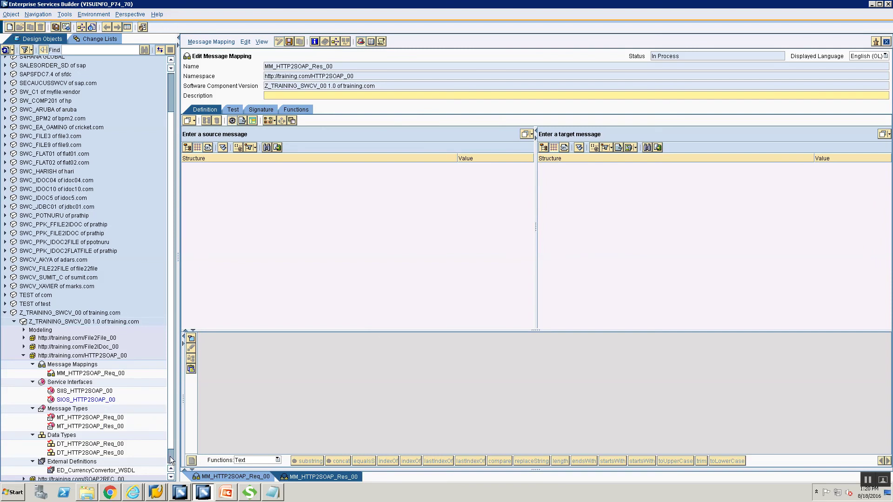
- Use ConversionRateSoapOut from ED_CurrencyConvertor_WSDL as the source message
scroll(171, 458, down, 1)
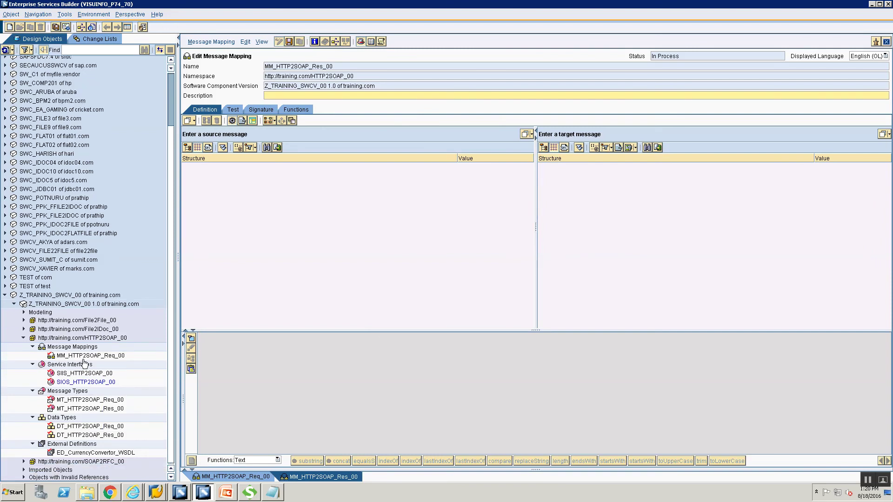
click(86, 455)
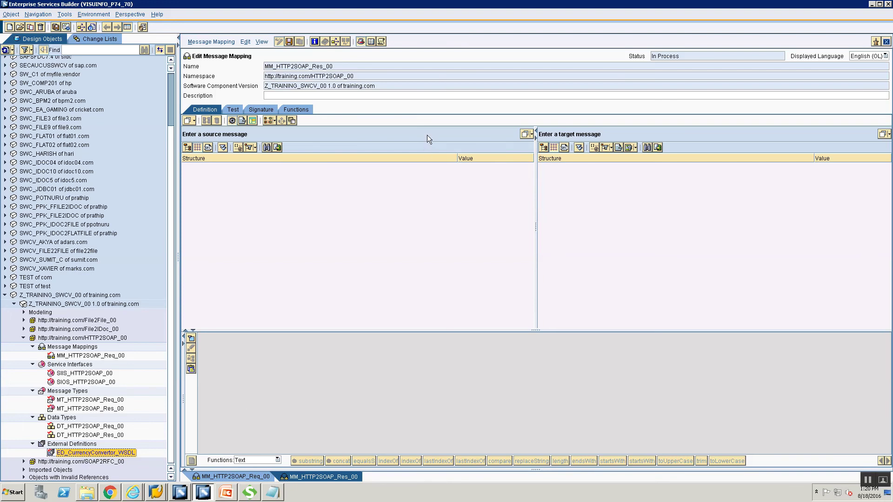
drag(434, 131, 434, 132)
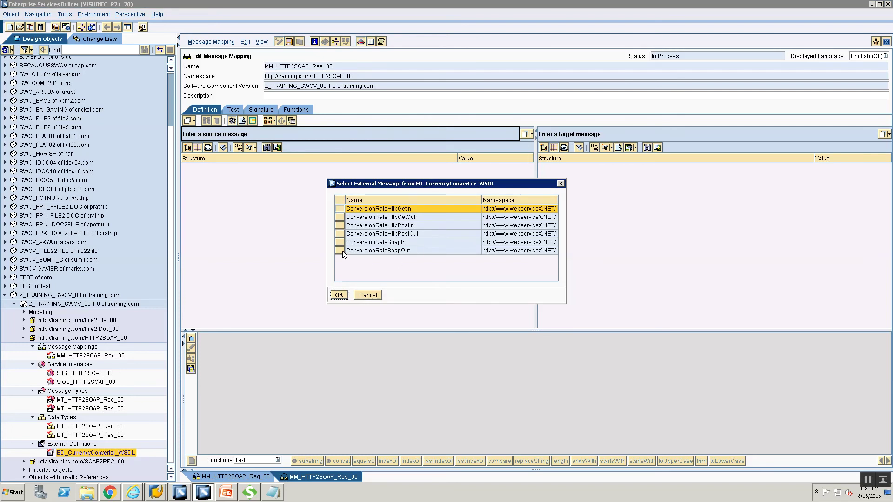
click(400, 250)
click(341, 297)
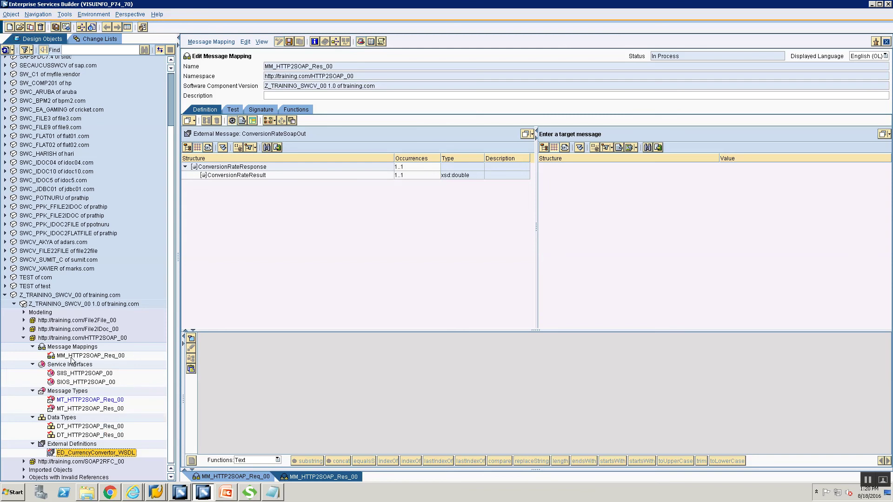
- Set MT_HTTP2SOAP_Res_00 as the target and map ConversionRateResult to rate
click(63, 408)
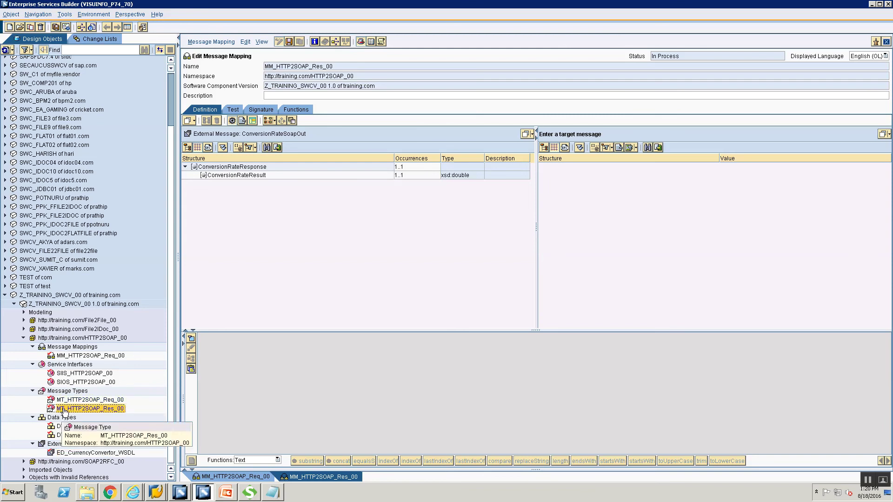
drag(65, 410, 600, 139)
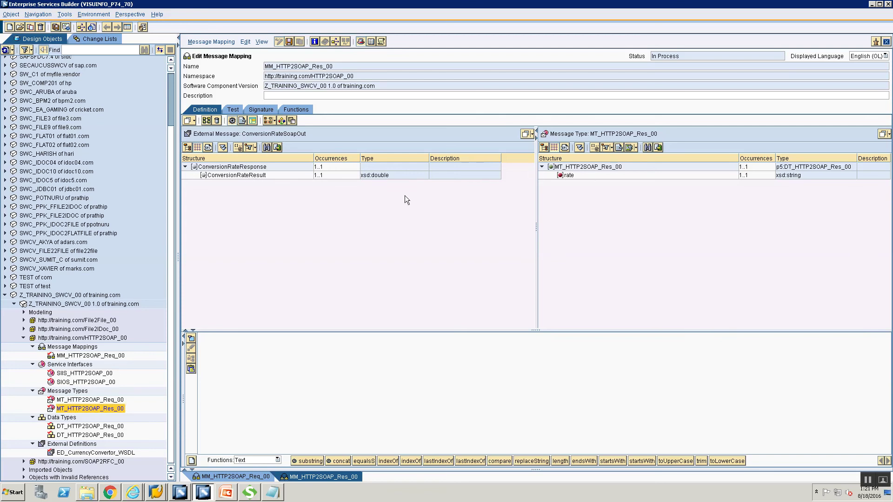
click(242, 176)
drag(242, 176, 572, 176)
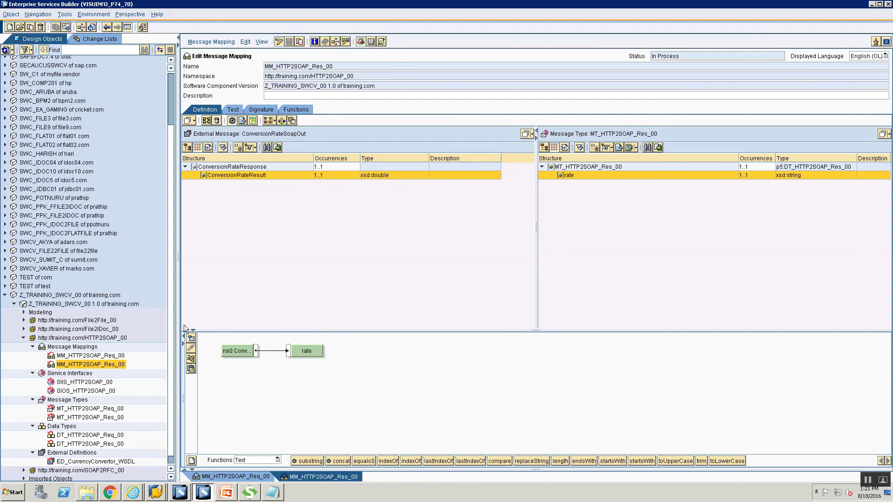
click(92, 347)
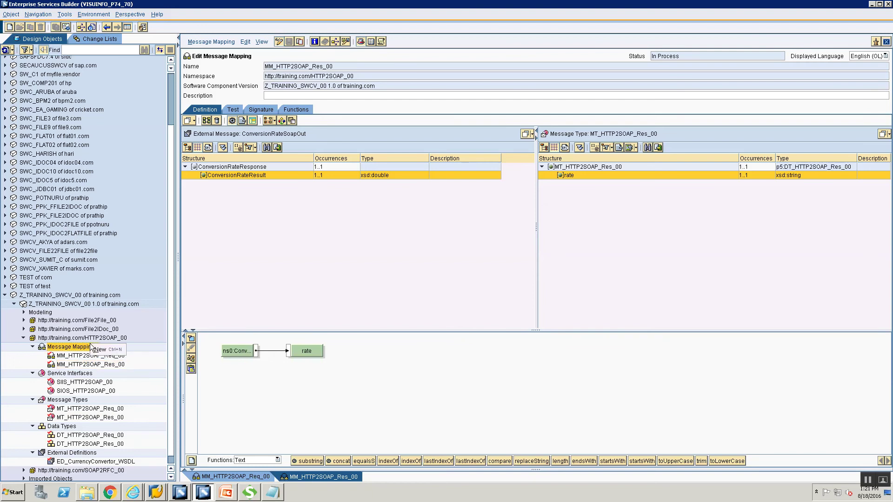
double_click(92, 347)
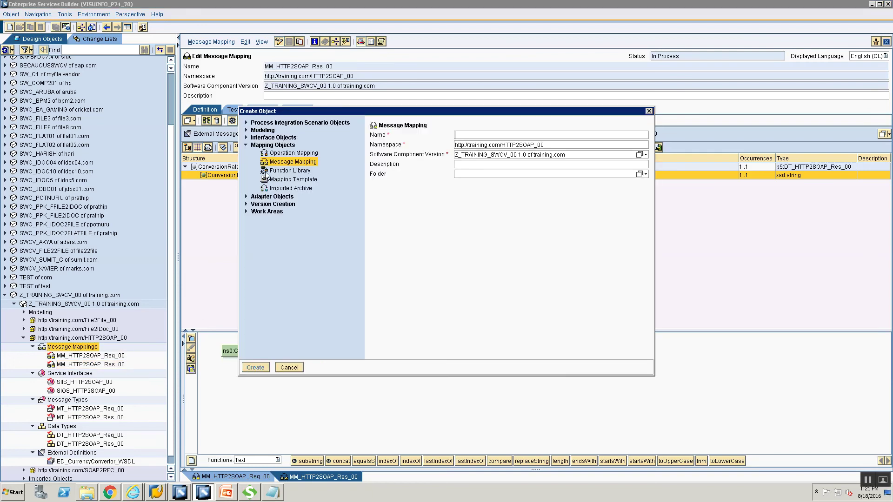
- Choose Operation Mapping as the object type and name it OM_HTTP2SOAP_00
click(280, 154)
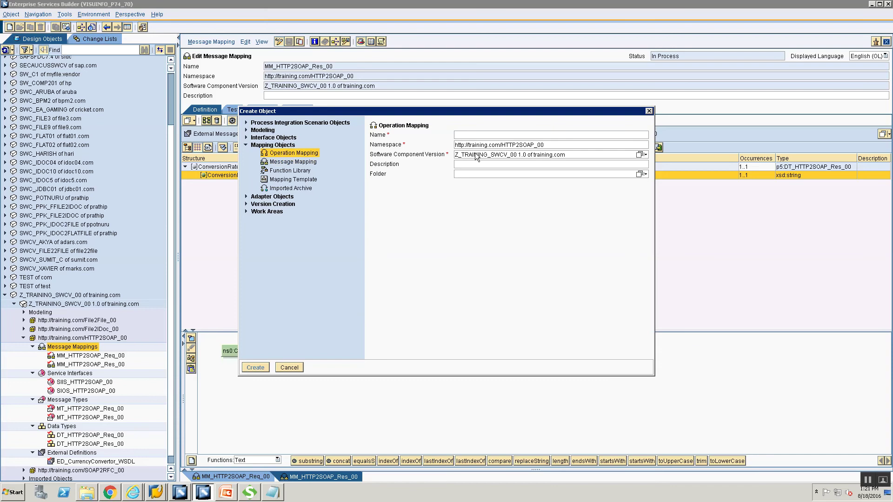
text(OM)
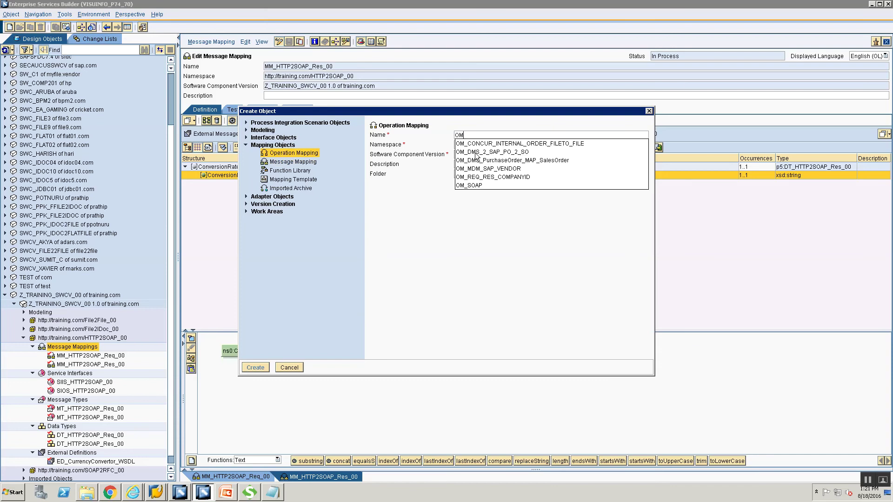
text(_HTTP2SOAP_)
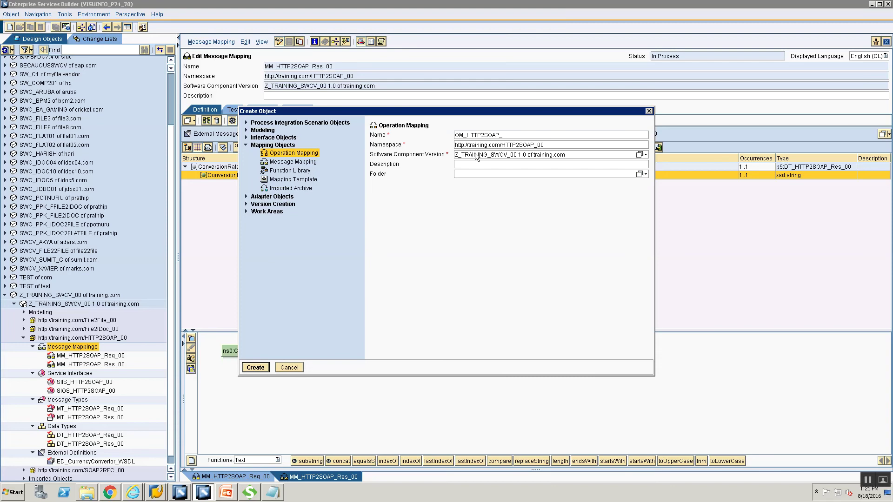
text(0000)
key(BackSpace)
key(BackSpace)
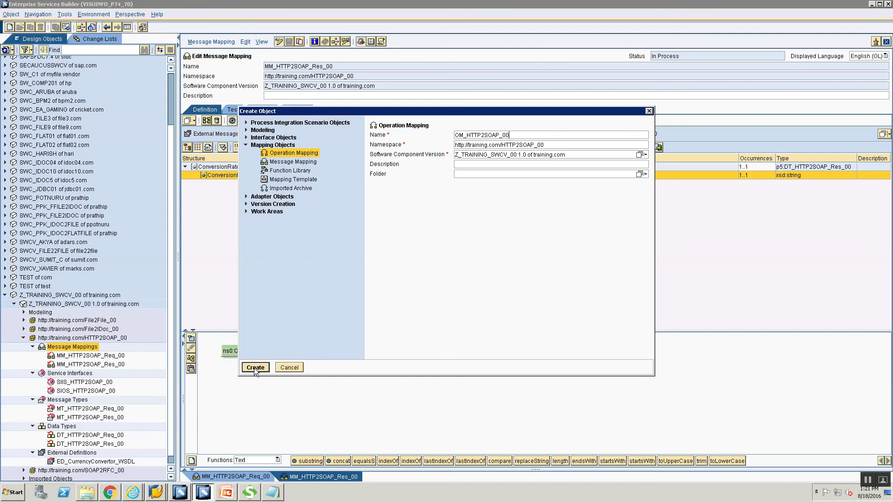
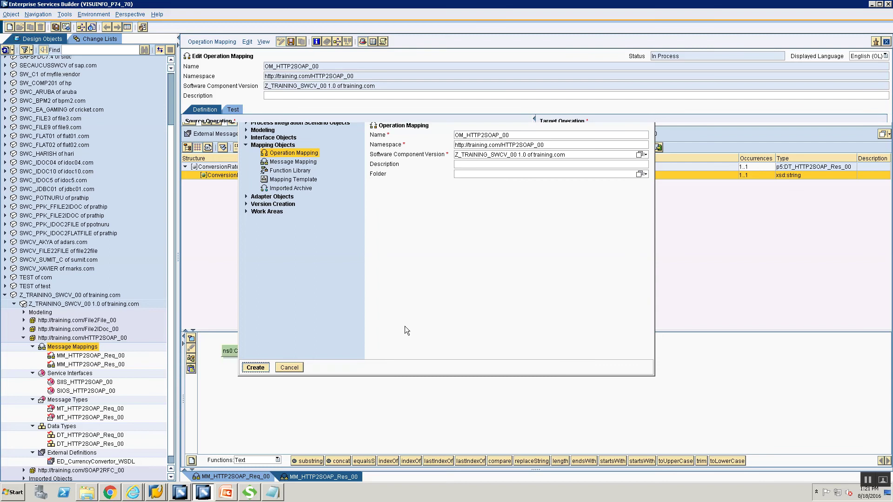
- Set SIOS_HTTP2SOAP_00 as source and SIIS_HTTP2SOAP_00 as target operation, then read the operations
click(64, 391)
drag(64, 395, 242, 154)
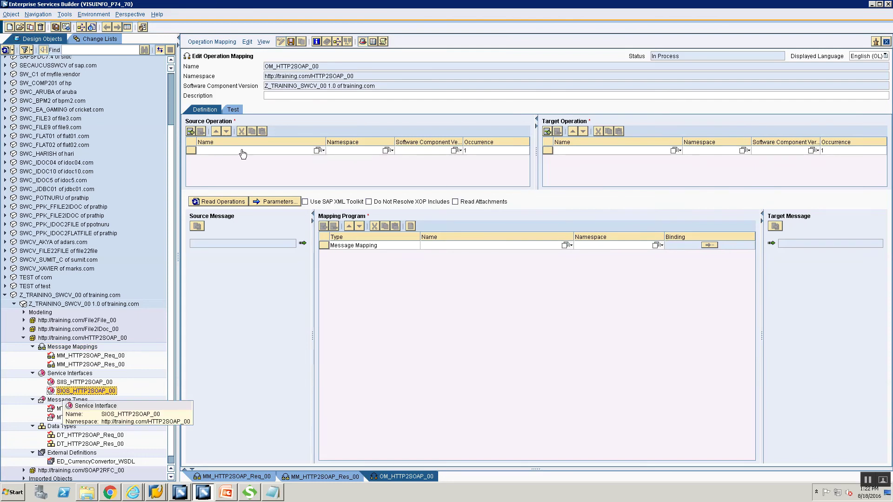
drag(242, 154, 241, 149)
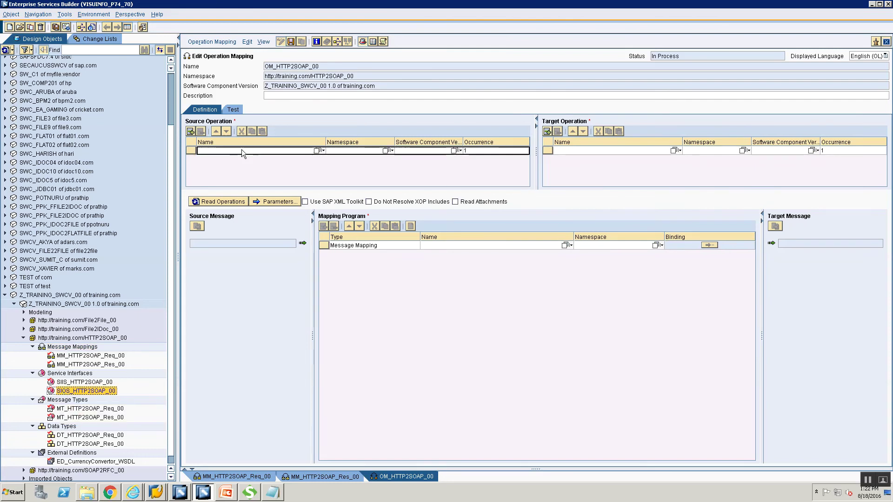
click(93, 382)
drag(100, 384, 551, 205)
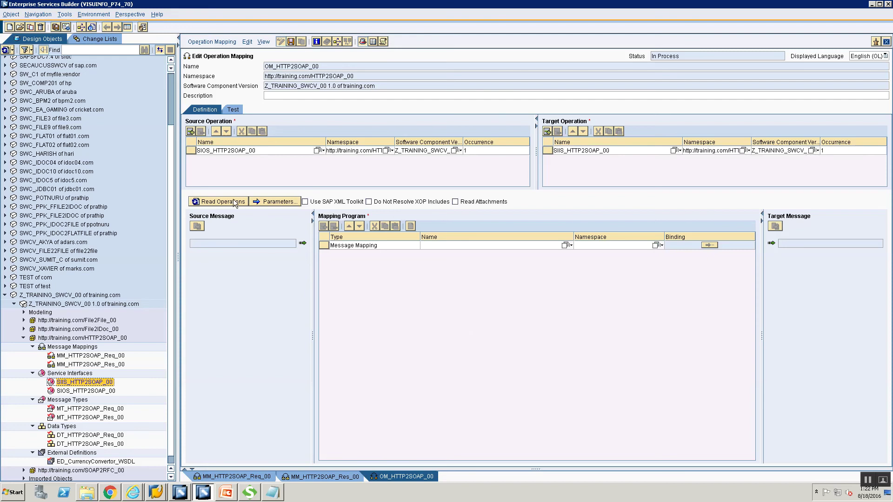
click(218, 202)
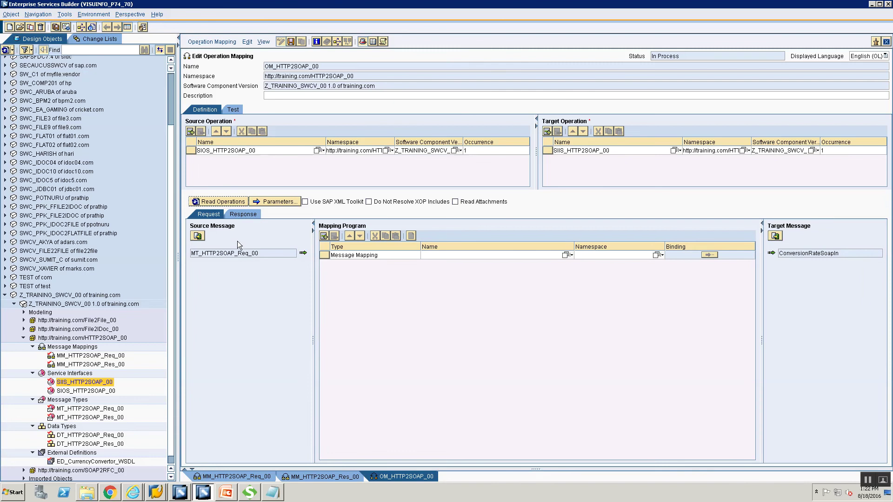
- Choose MM_HTTP2SOAP_Req_00 as the request mapping program
click(571, 255)
click(251, 260)
click(571, 254)
click(261, 254)
click(564, 260)
click(565, 257)
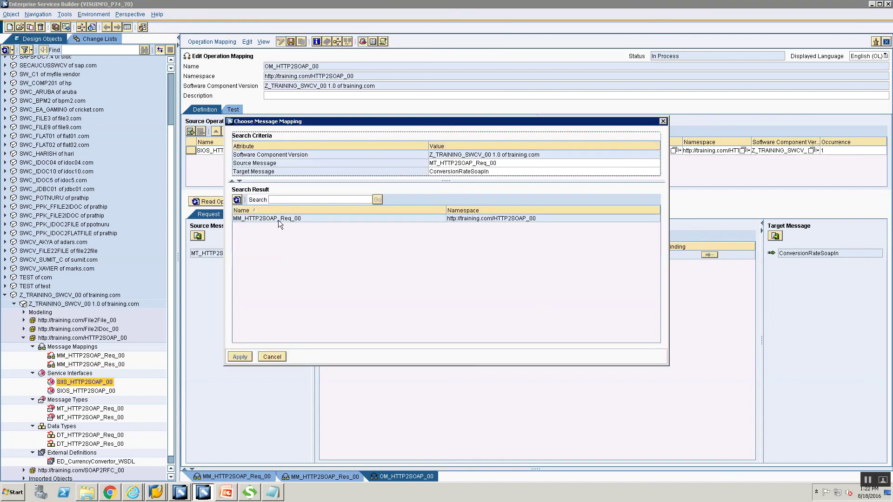
click(278, 219)
click(240, 357)
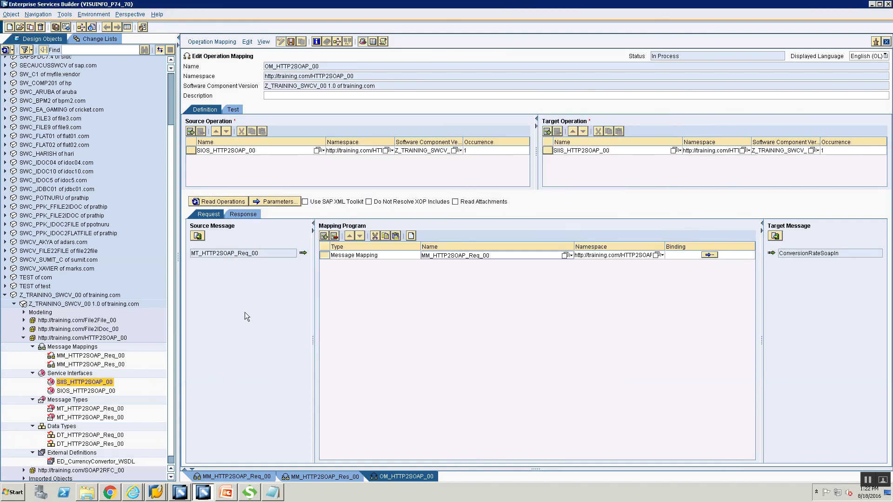
- Choose MM_HTTP2SOAP_Res_00 as the response mapping program
click(247, 213)
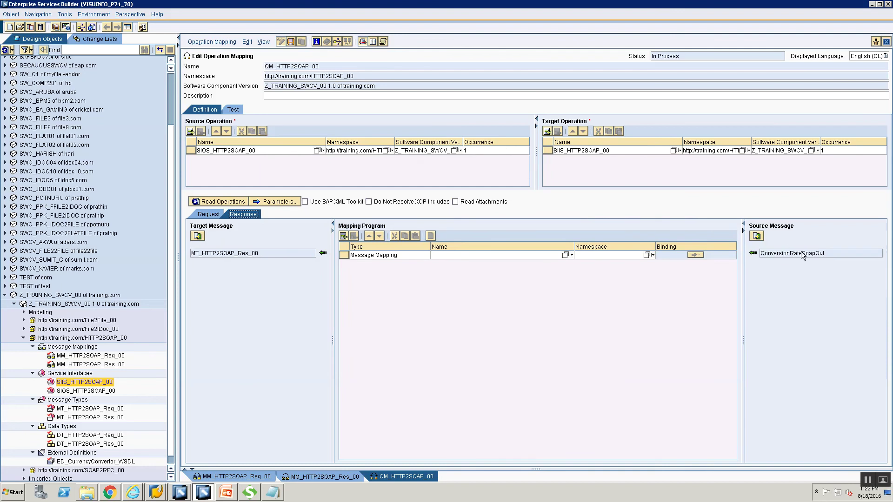
click(565, 255)
click(306, 219)
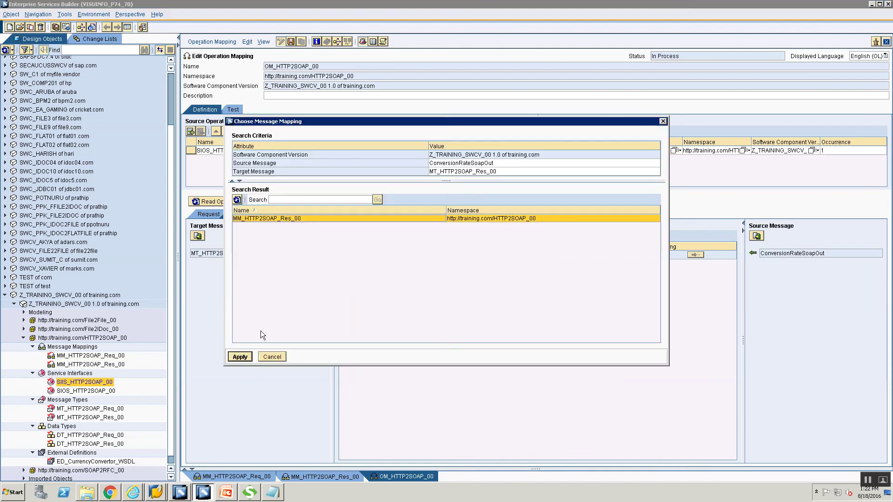
click(246, 357)
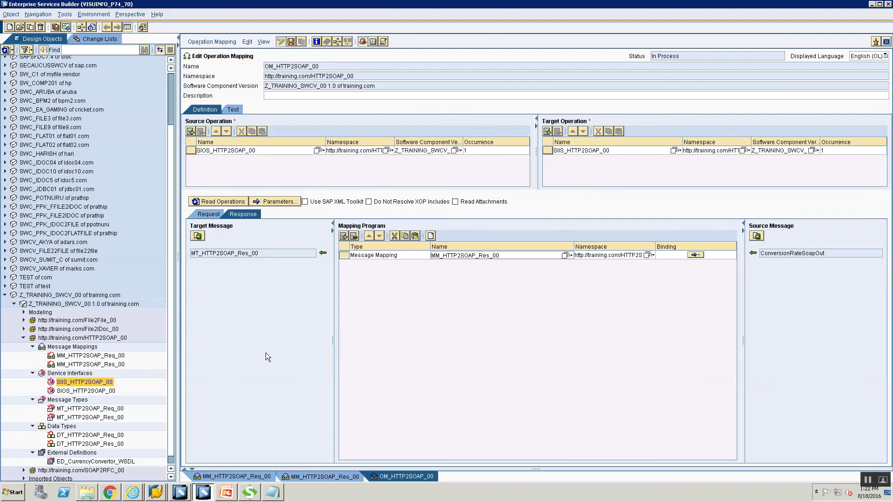
click(100, 38)
- Expand the Standard change list under Z_TRAINING_SWCV_00 and check the WSDL and data type entries
click(5, 124)
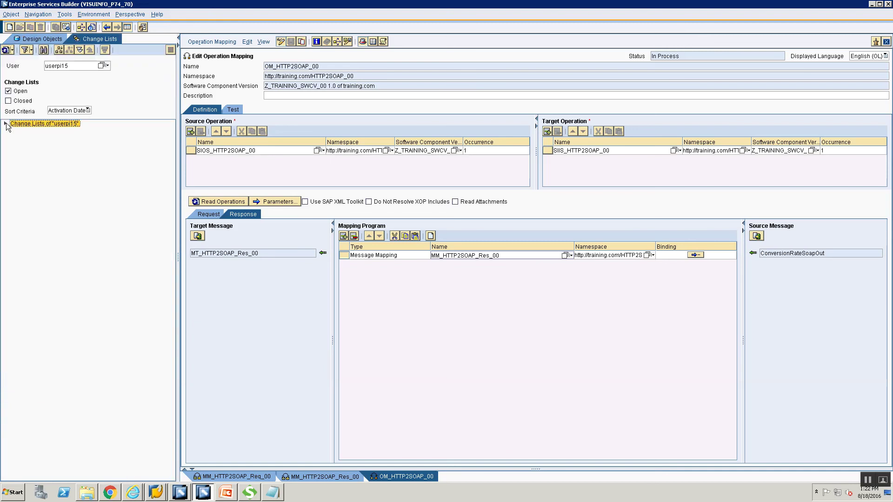
click(14, 131)
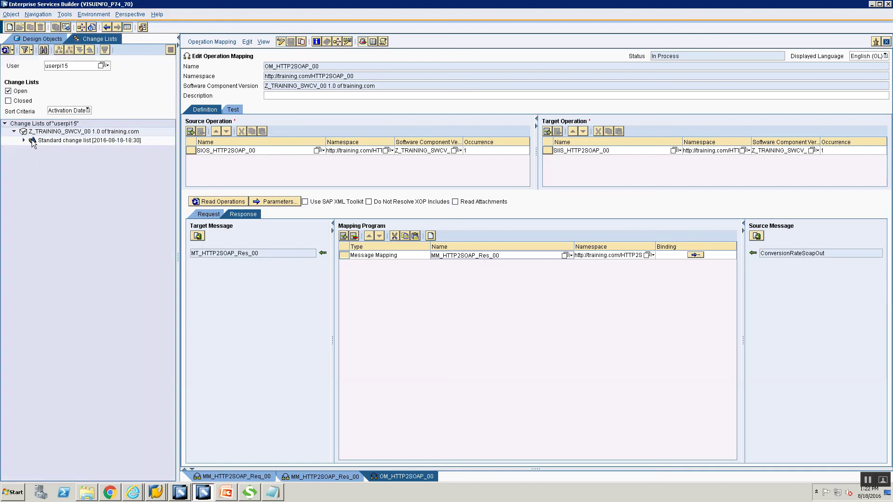
click(23, 140)
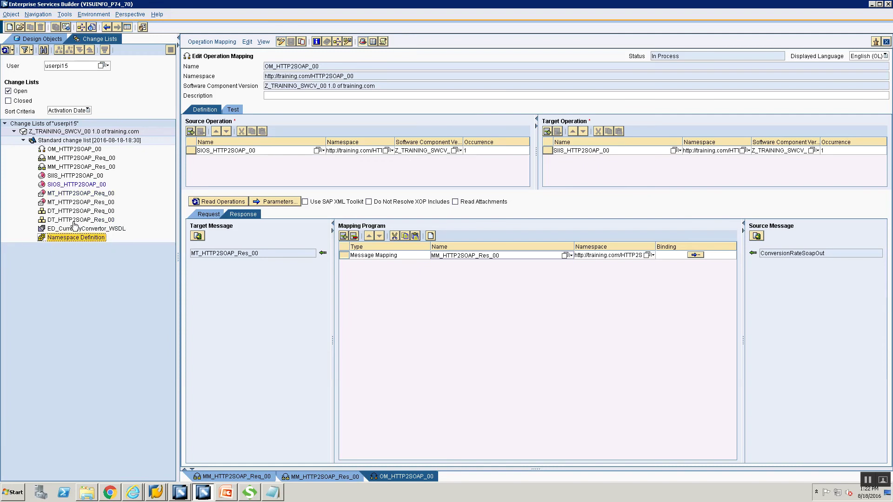
click(79, 228)
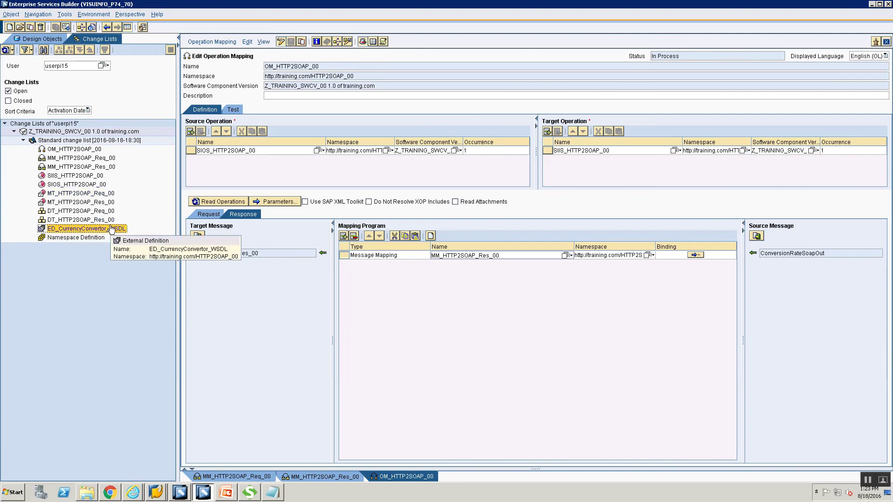
click(75, 211)
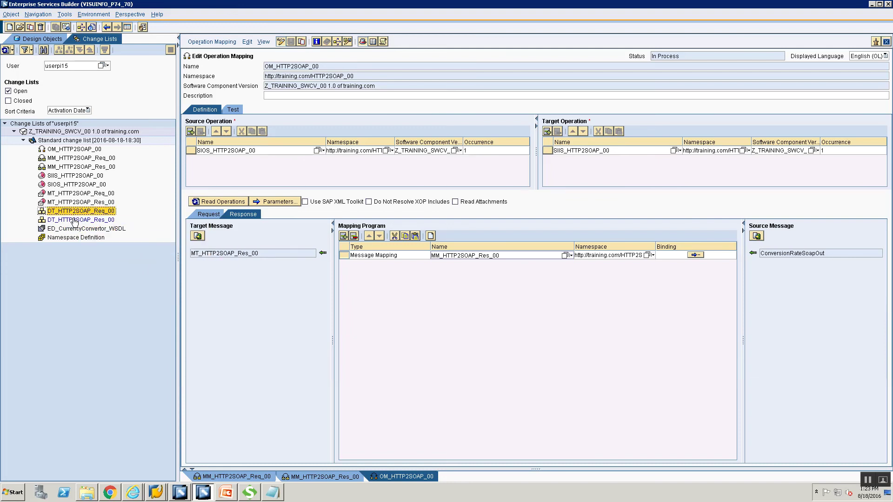
click(75, 220)
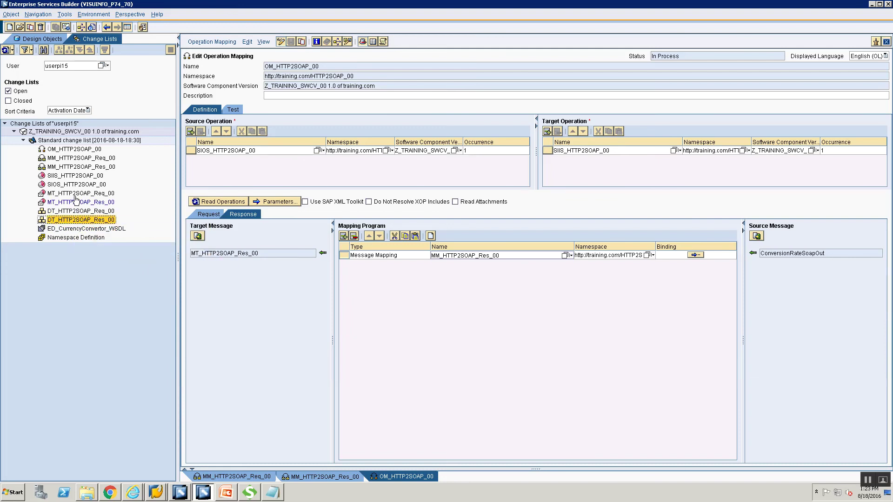
- Review the message types, service interfaces, message mappings and OM_HTTP2SOAP_00 in the list
click(75, 196)
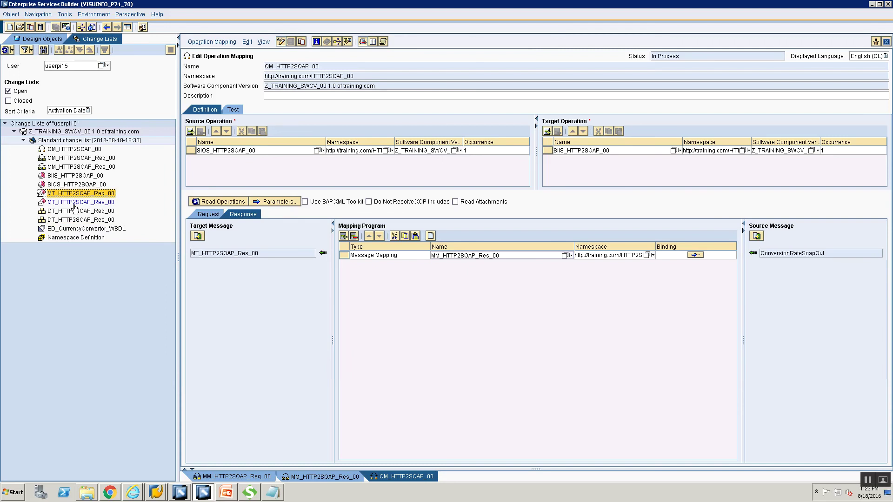
click(75, 205)
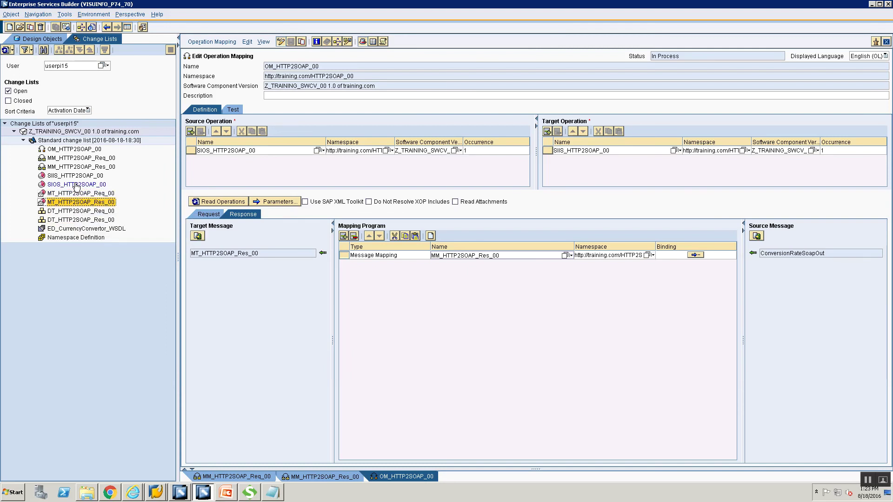
click(72, 185)
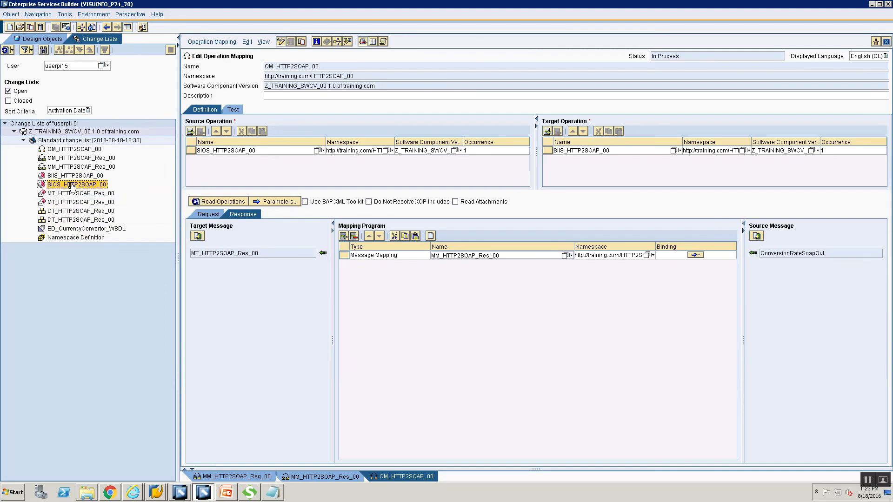
click(56, 177)
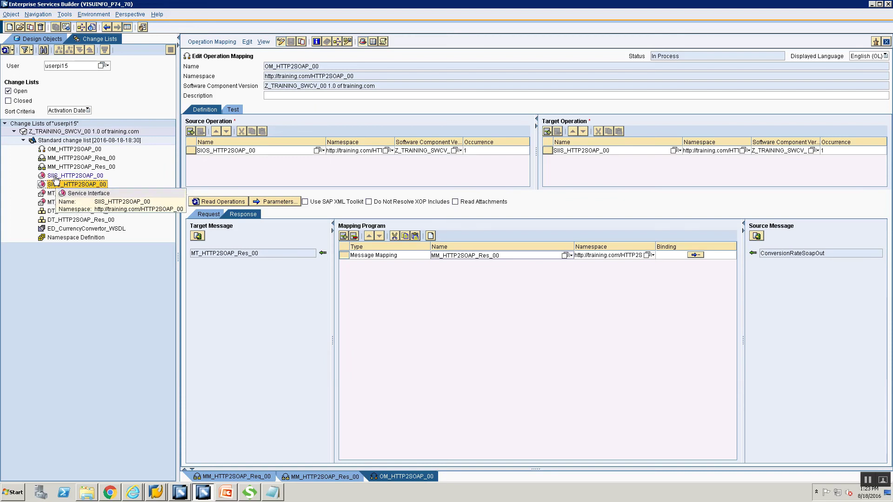
click(54, 186)
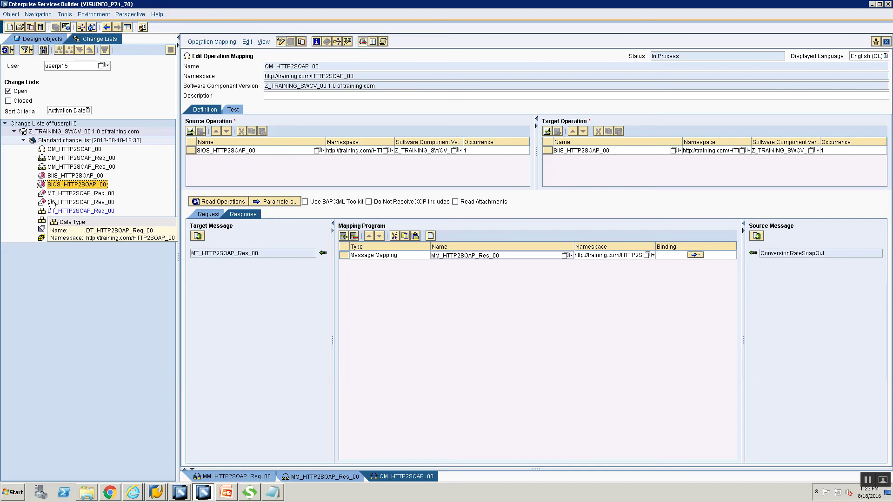
click(62, 178)
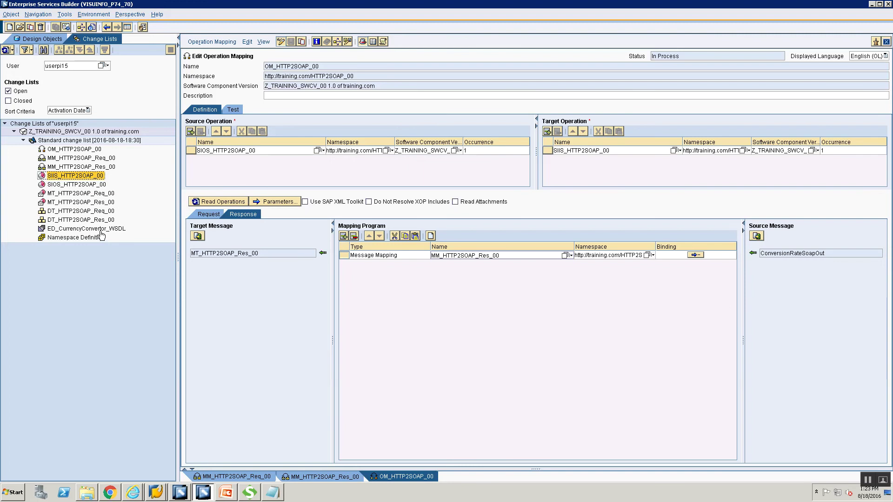
click(68, 168)
click(67, 159)
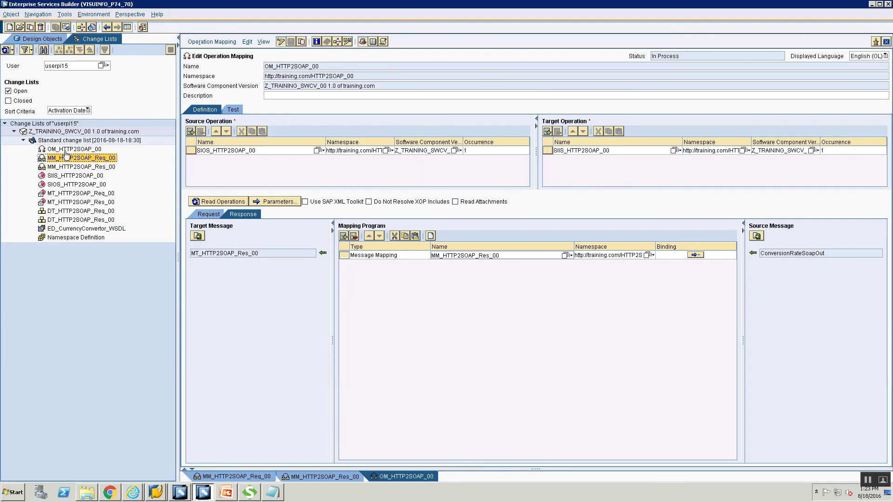
click(67, 149)
click(65, 141)
- Activate all objects in the Standard change list and close the confirmation
right_click(68, 141)
click(107, 157)
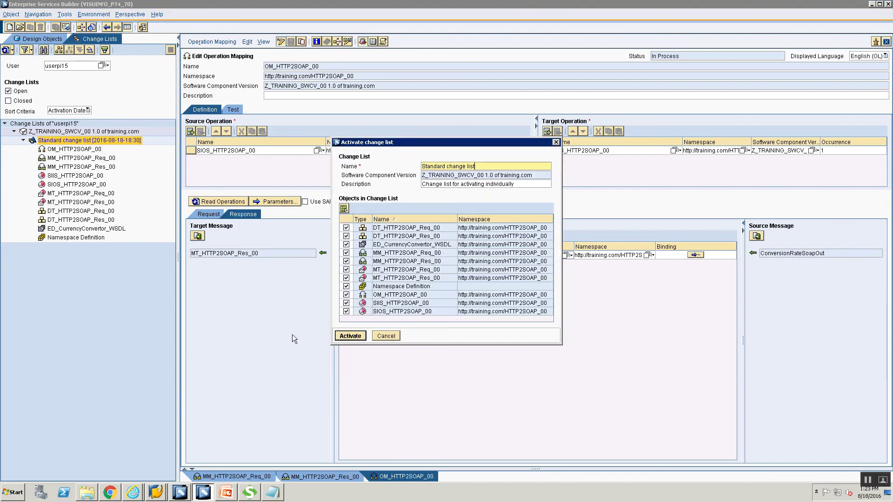
click(340, 340)
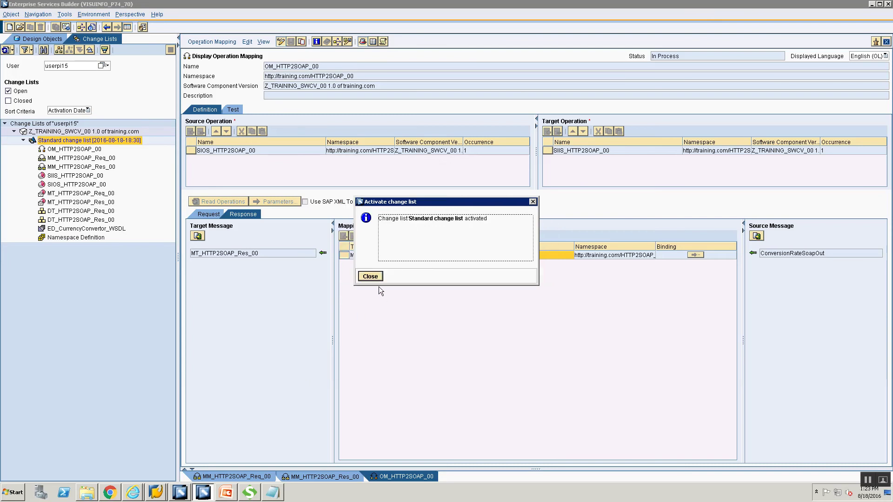
click(370, 277)
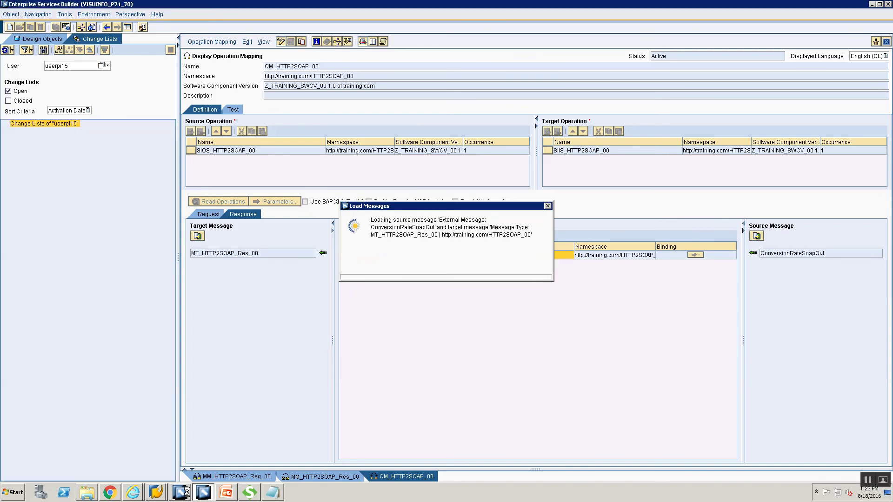
click(181, 494)
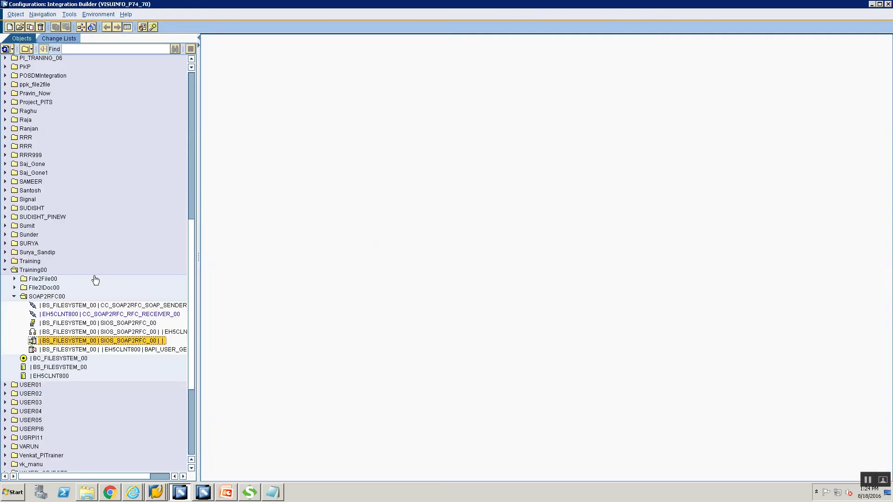
- Create a new folder named HTTP2SOAP00 inside Training00
click(35, 271)
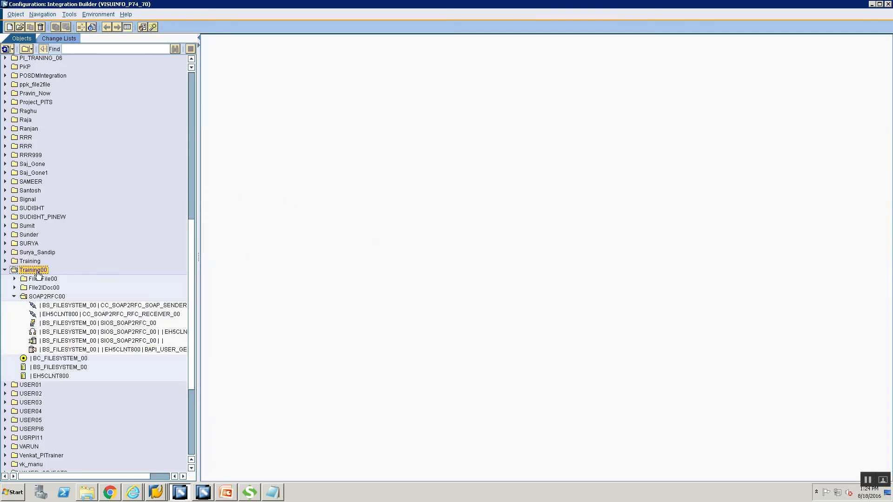
right_click(37, 272)
mouse_move(110, 305)
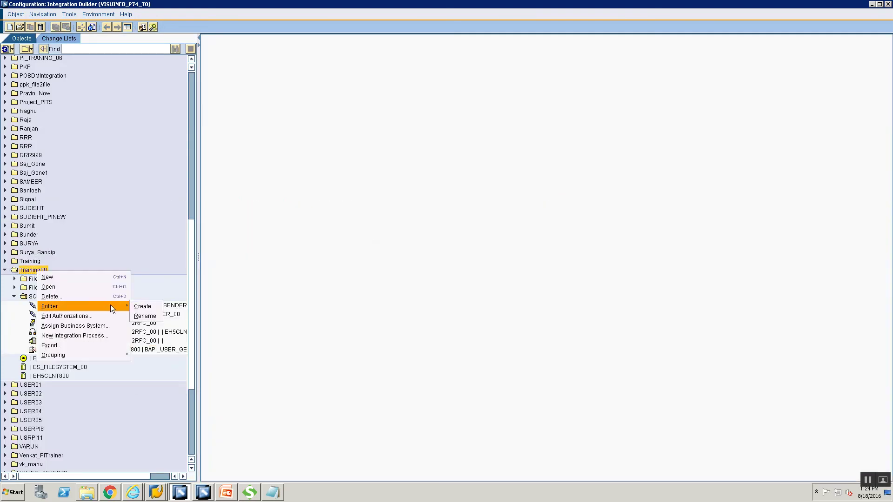
click(148, 305)
text(HTTP2SOAP)
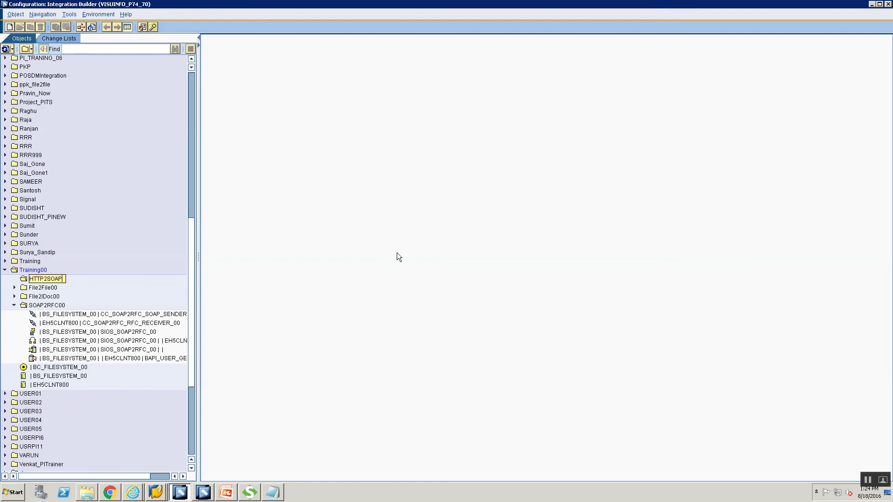
text(00)
- Start a new Communication Channel object in the HTTP2SOAP00 folder
right_click(61, 298)
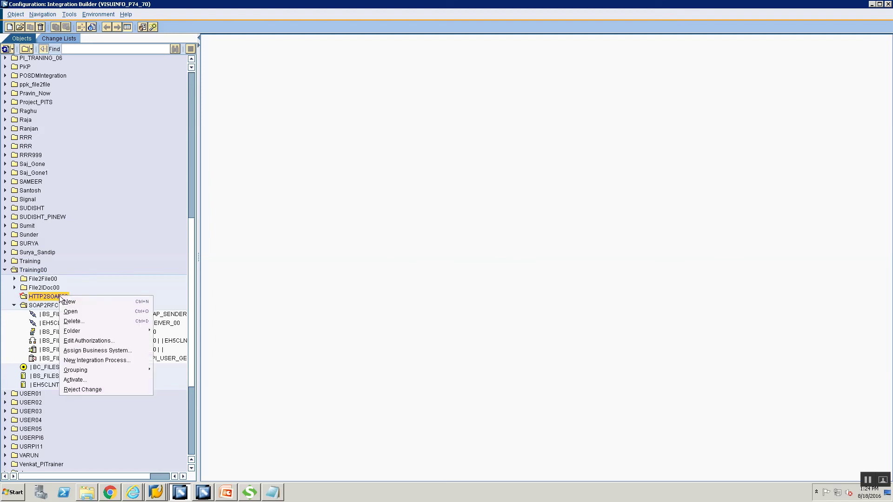
click(85, 302)
click(302, 165)
- Create channel CC_HTTP2SOAP_HTTP_SENDER_00 for communication component BS_FILESYSTEM_00
click(468, 145)
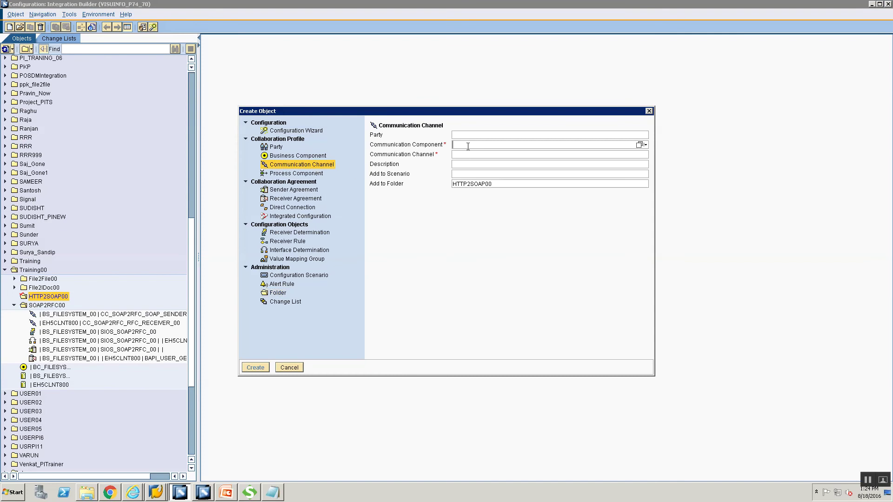
text(BS)
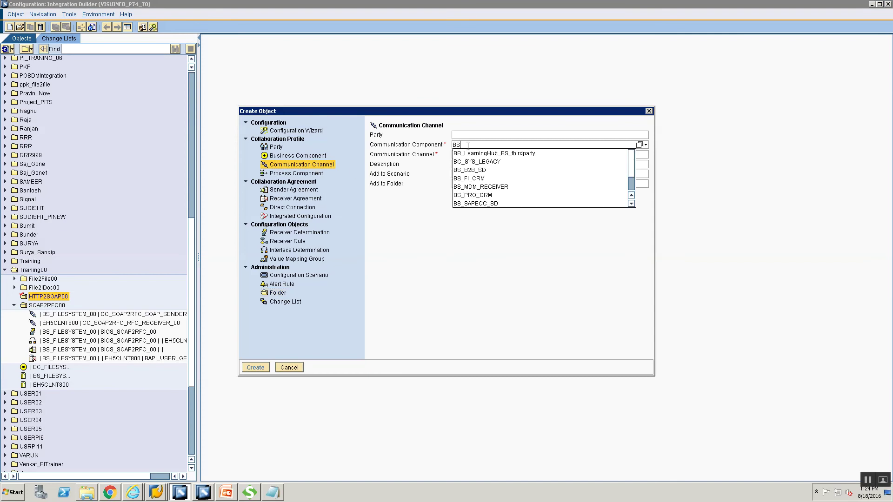
text(_FI)
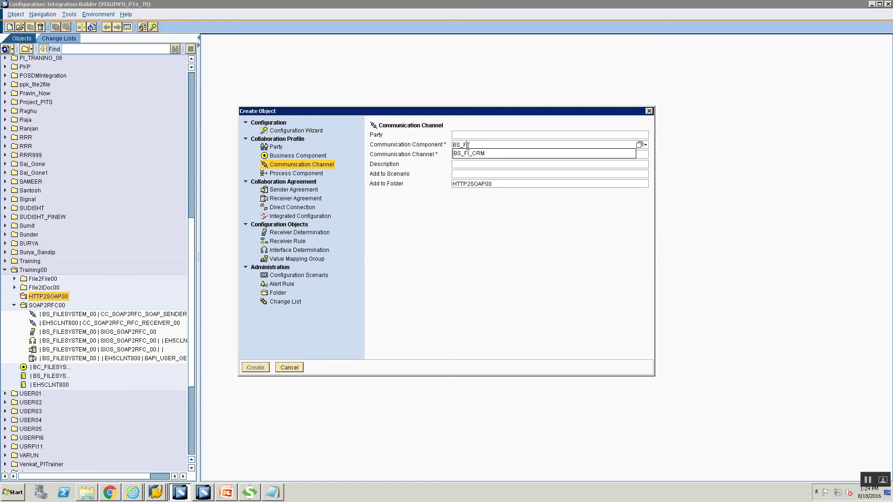
text(LESYSTEM_00)
key(Tab)
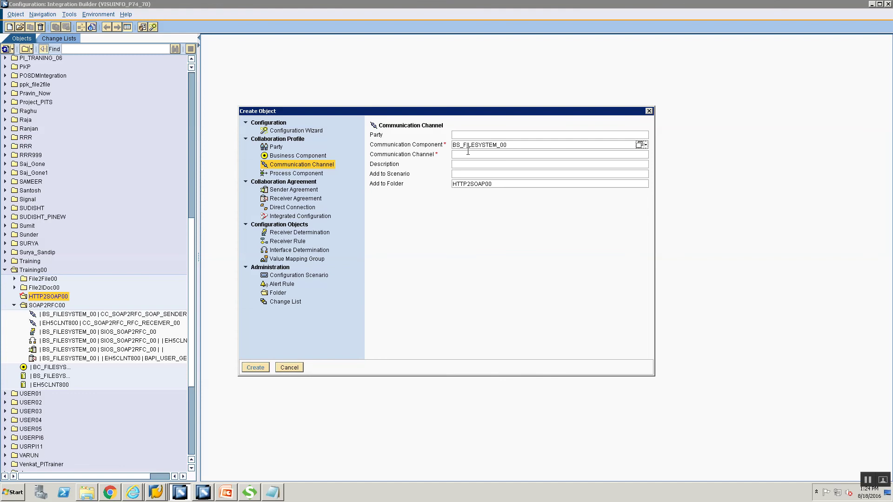
click(469, 154)
text(CC_HTTP2SOAP_SENDER_00)
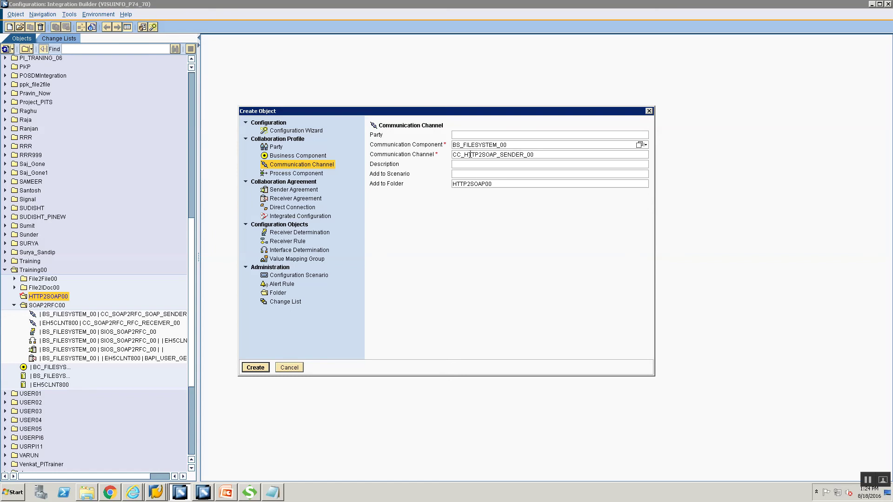
click(501, 155)
text(HTTP_)
click(254, 368)
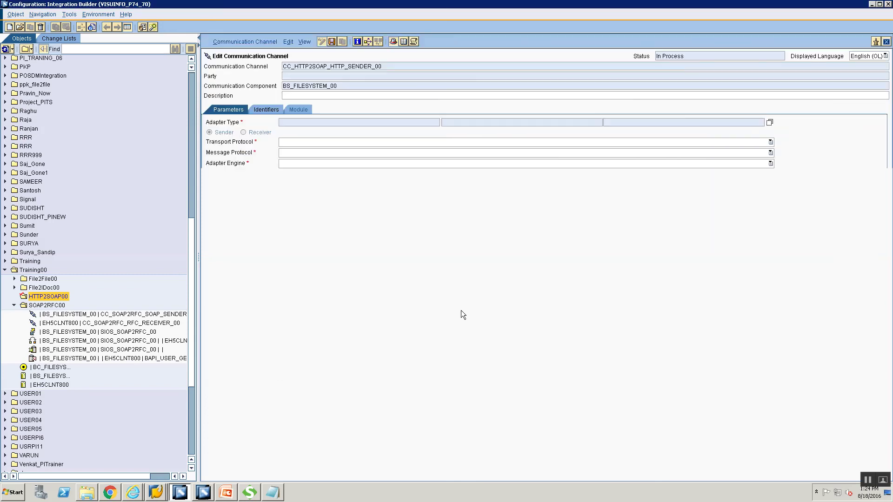
- Set the sender channel's adapter type to HTTP_AAE and save it
click(769, 122)
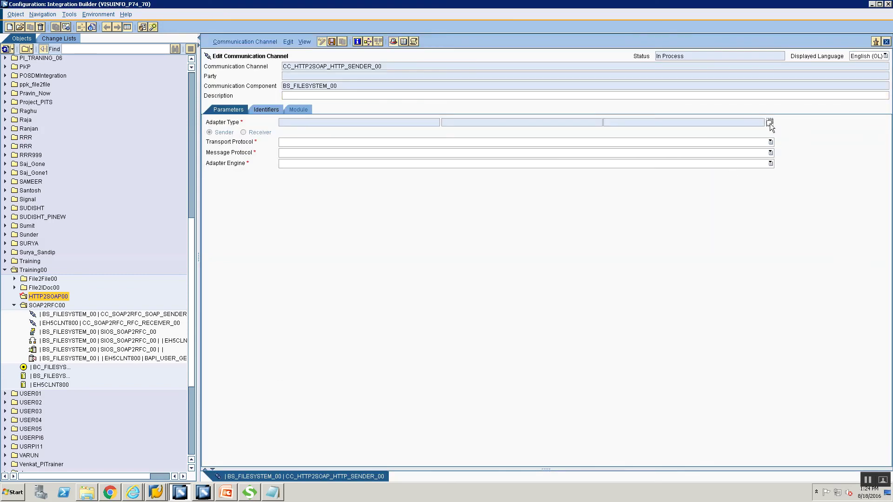
scroll(267, 306, down, 1)
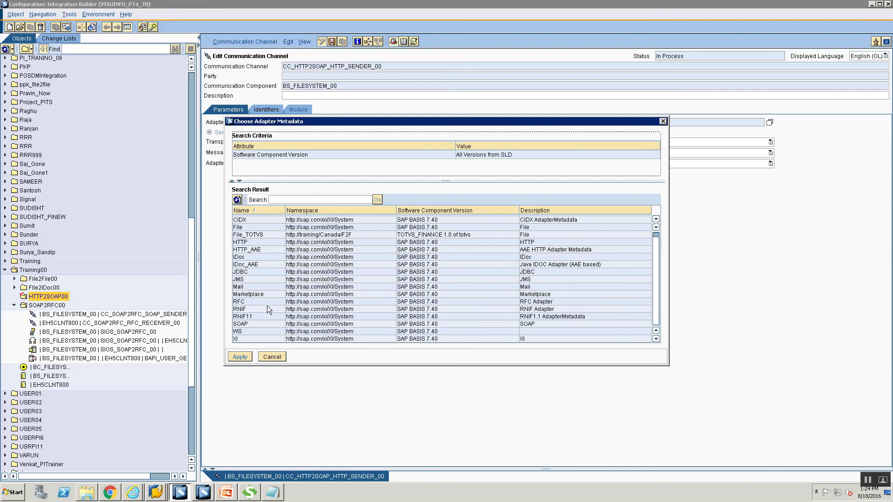
click(275, 249)
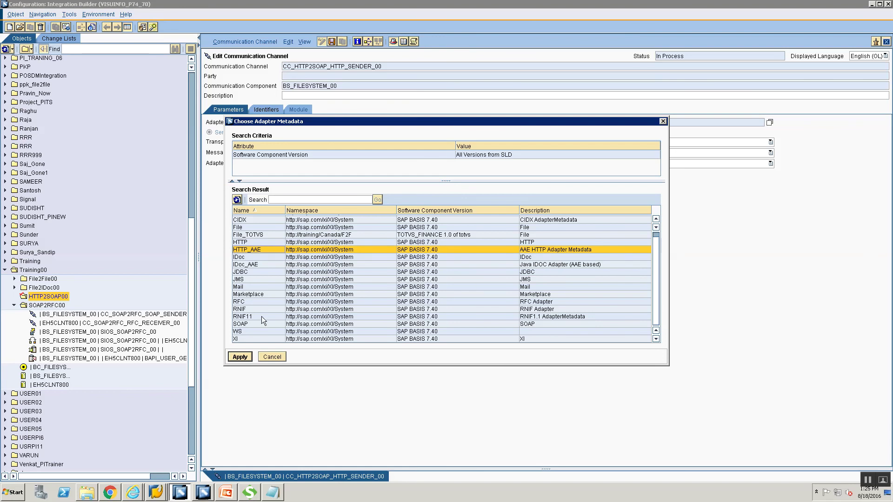
click(240, 357)
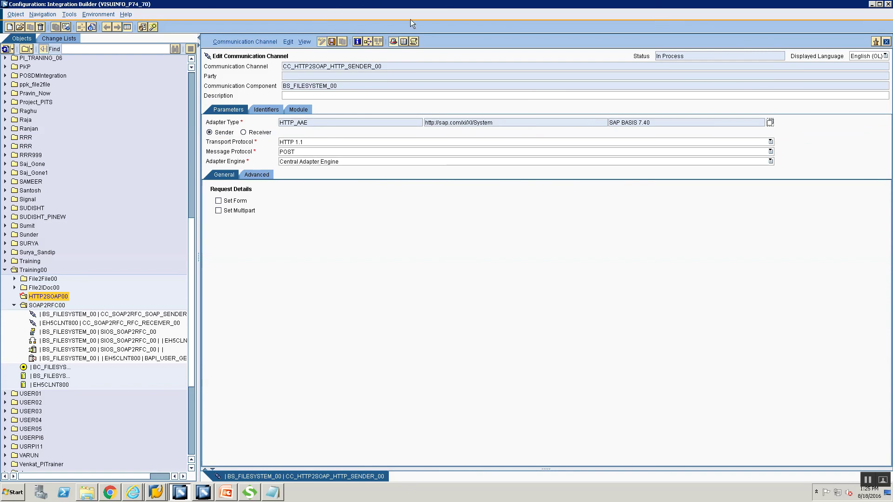
click(331, 42)
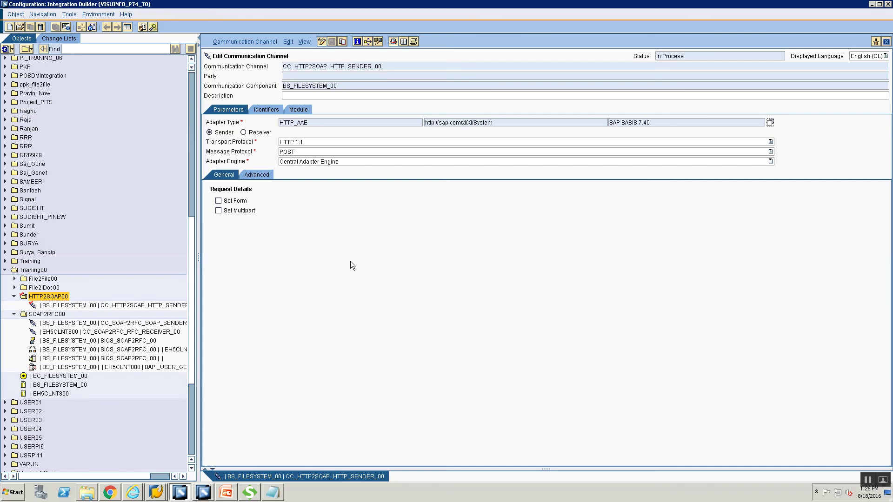
- Create channel CC_HTTP2SOAP_SOAP_RECEIVER_00 for component BC_FILESYSTEM_00 in HTTP2SOAP00
right_click(46, 297)
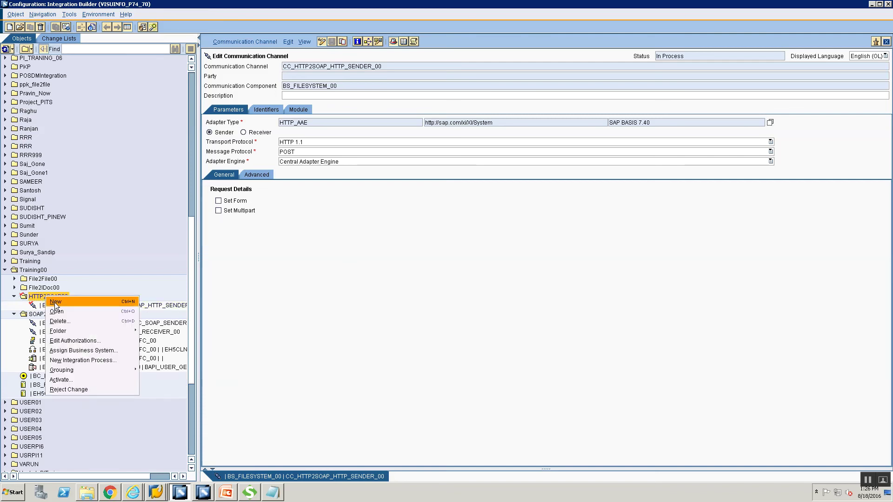
click(54, 303)
click(278, 164)
click(469, 147)
text(BC)
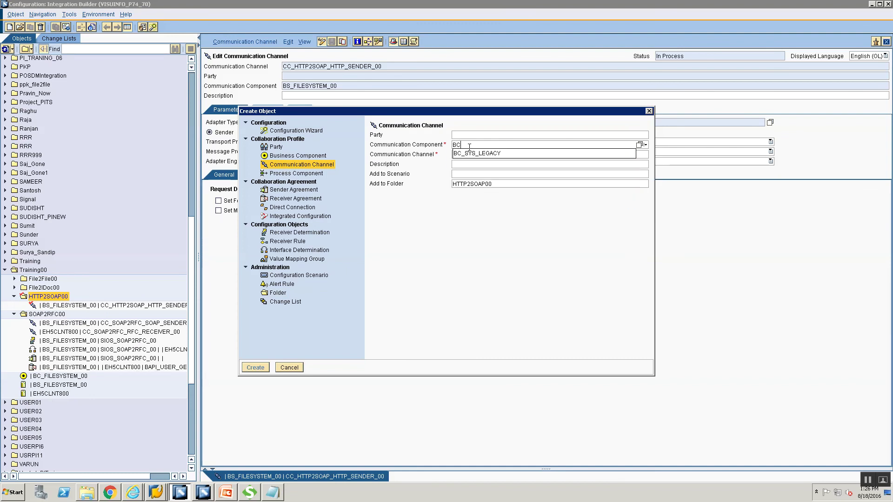
text(_FILE)
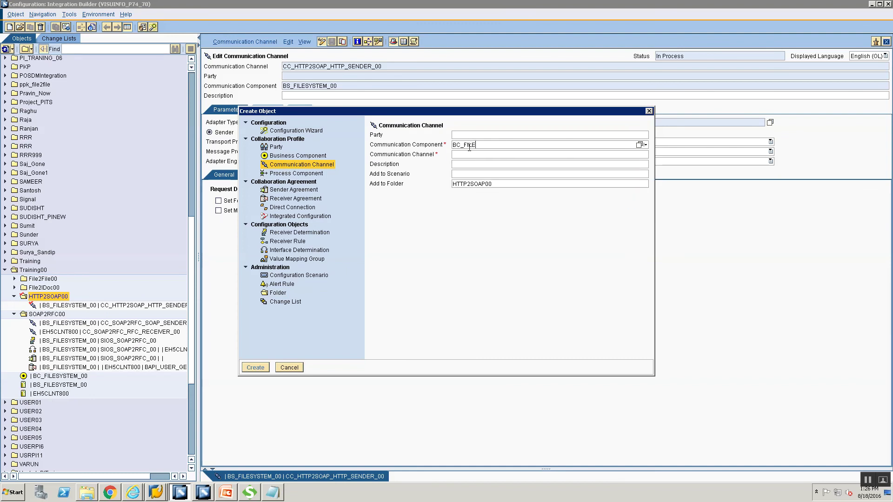
text(SYSTEM_00)
click(473, 156)
text(CC_SOA)
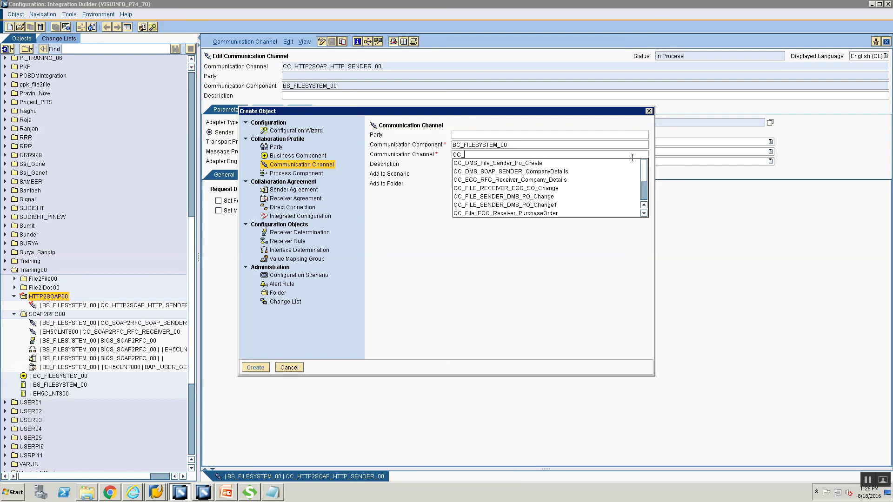
key(BackSpace)
key(BackSpace)
key(BackSpace)
text(H)
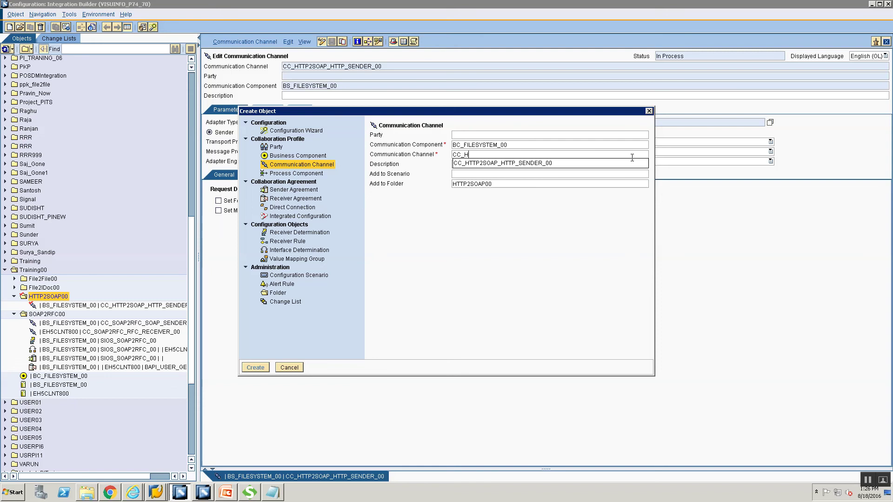
text(TTP2SOAP_SOAP_RECEIVER_00)
key(Return)
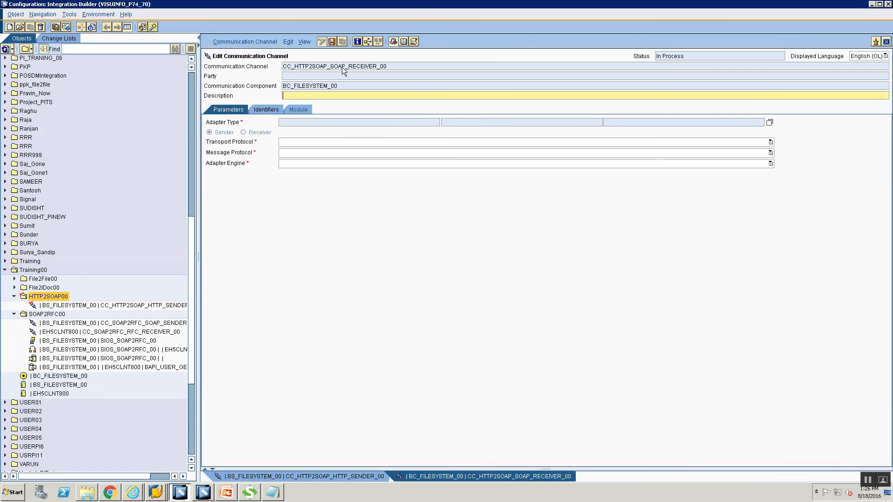
- Make the channel a SOAP adapter receiver and get ready to fill in the target URL
click(769, 123)
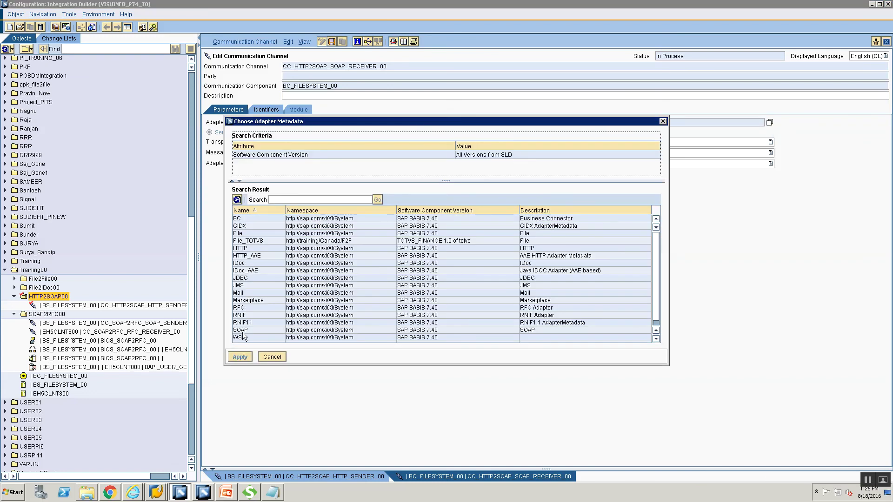
click(242, 331)
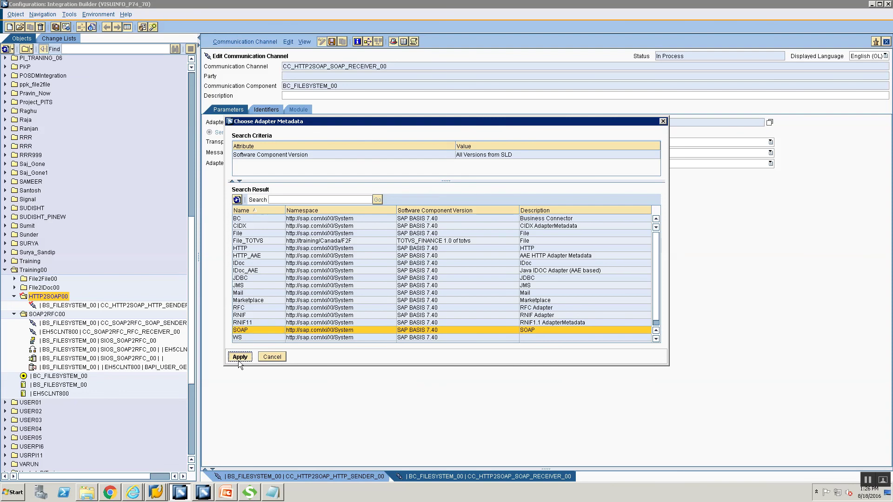
click(240, 356)
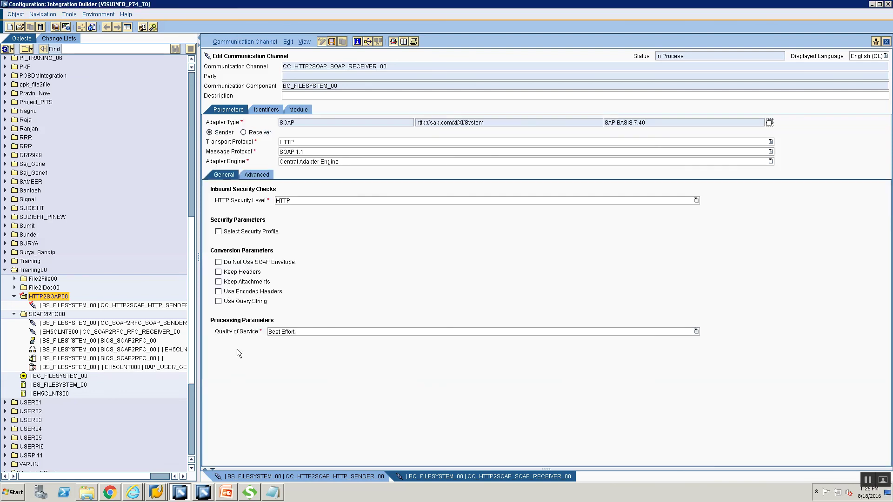
click(243, 135)
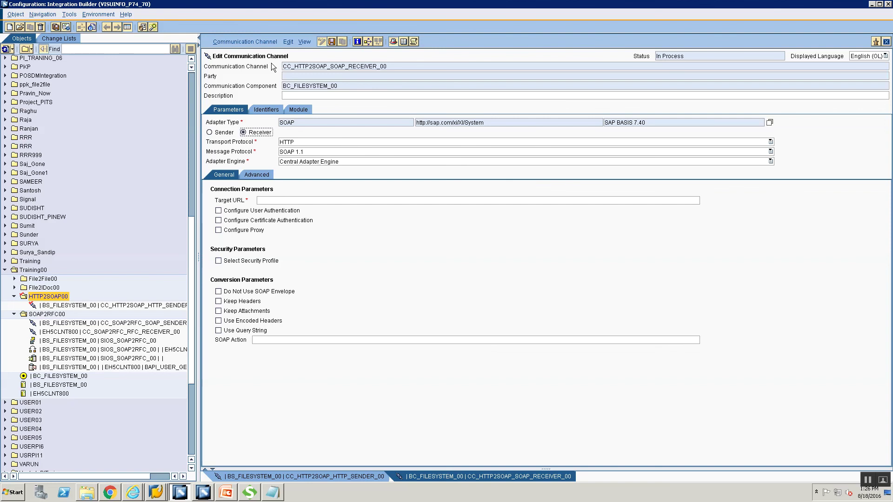
click(301, 201)
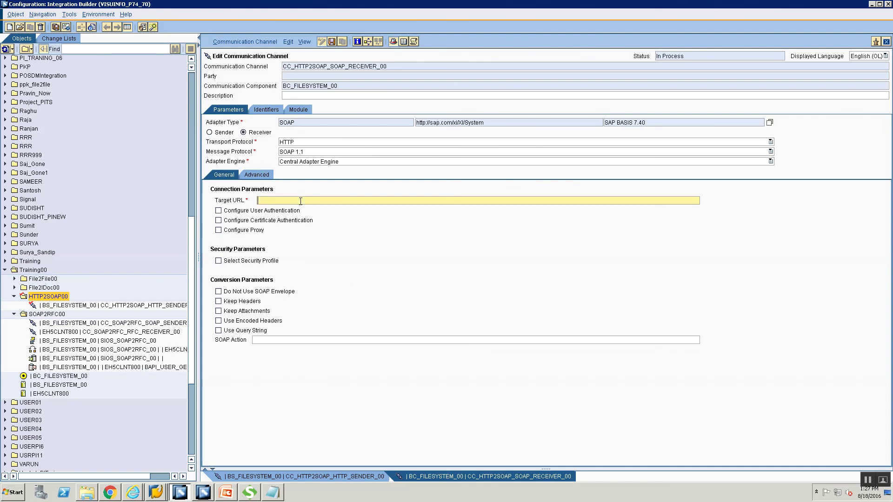
click(312, 339)
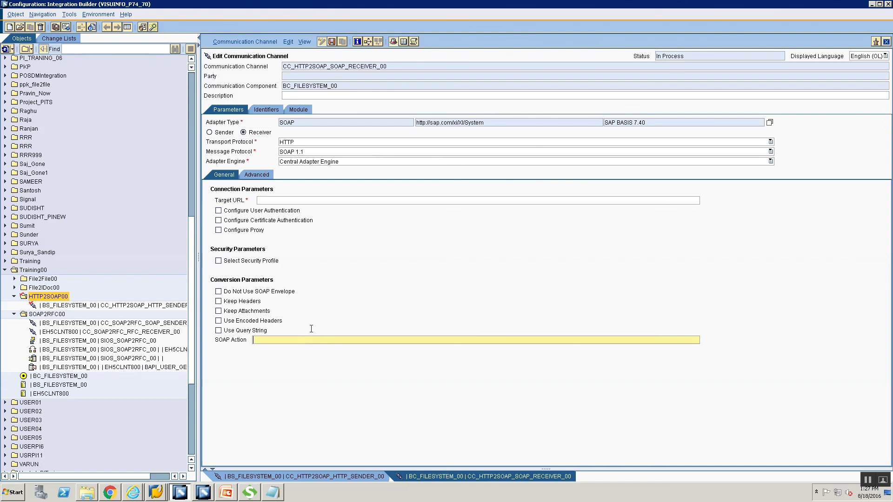
click(315, 201)
key(alt+Tab)
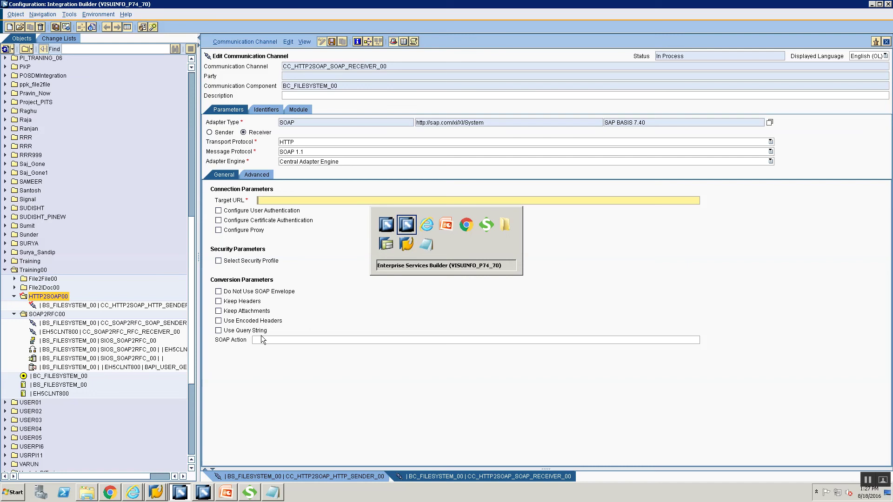
key(alt+Tab)
key(alt+Tab)
key(alt+Tab)
key(alt+Tab)
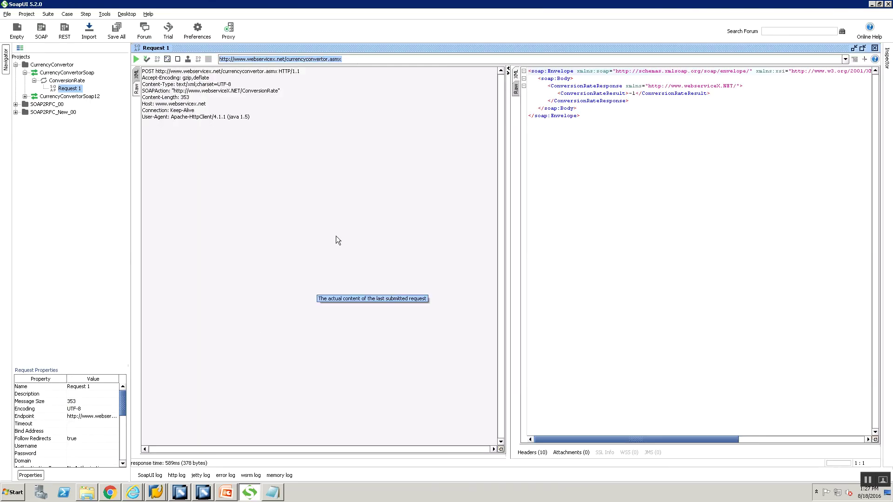
key(alt+Tab)
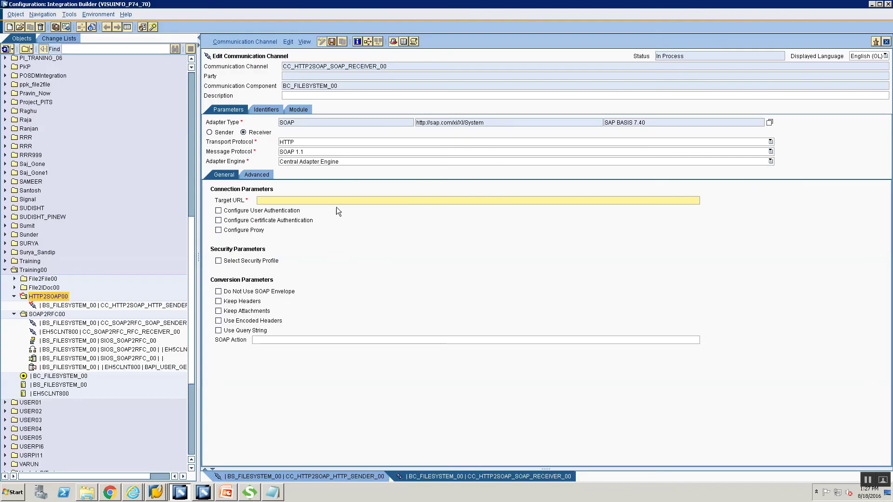
text(http://www.webservicex.net/currencyconvertor.asmx)
key(alt+Tab)
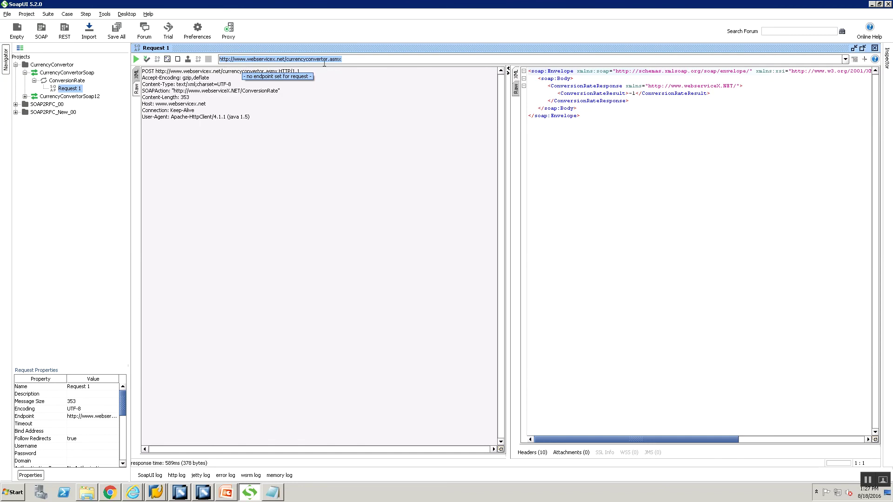
key(alt+Tab)
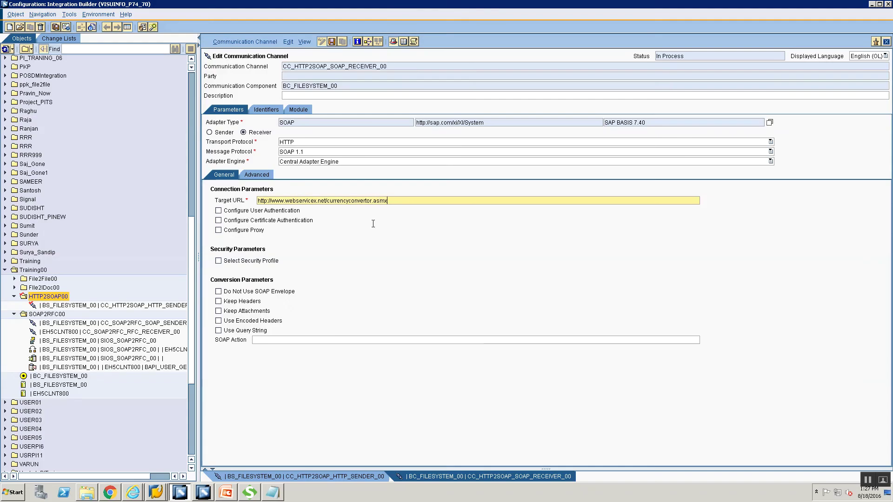
key(alt+Tab)
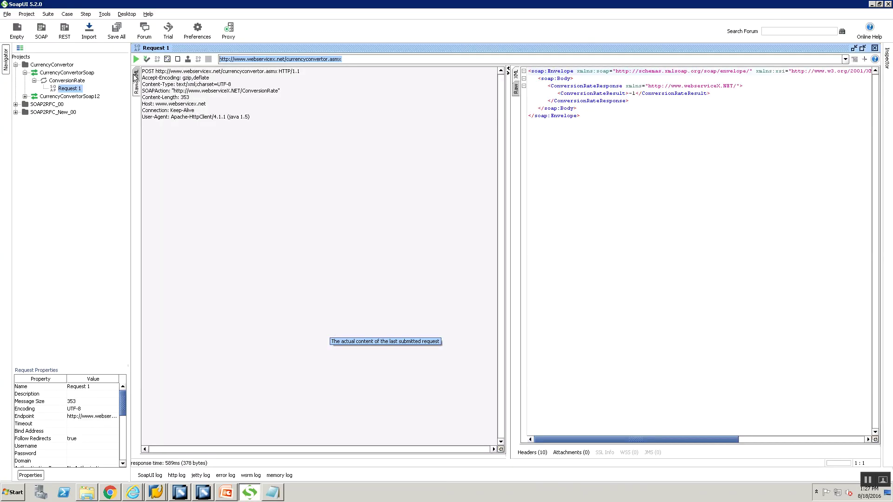
click(136, 75)
click(138, 90)
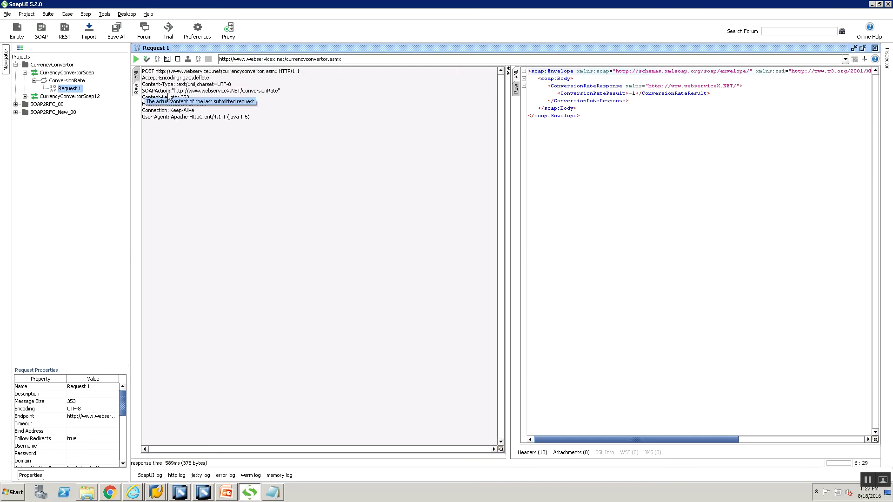
drag(174, 91, 279, 91)
key(ctrl+c)
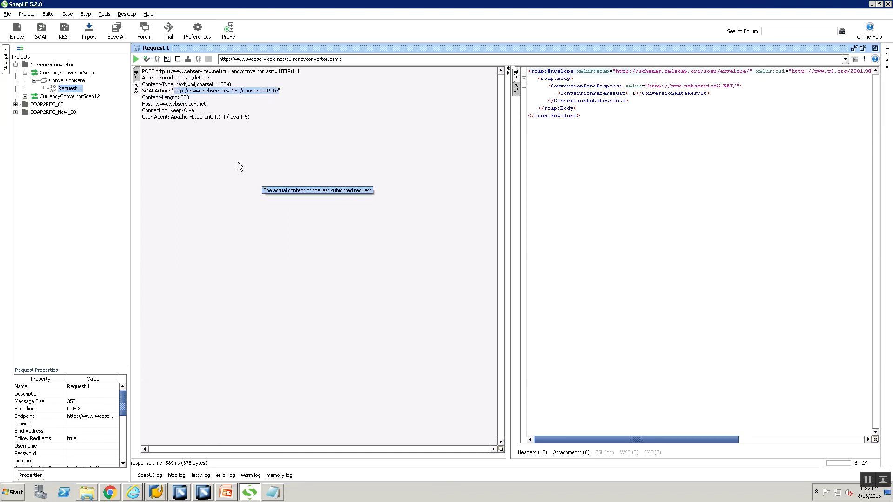
key(alt+Tab)
click(326, 341)
key(ctrl+v)
key(alt+Tab)
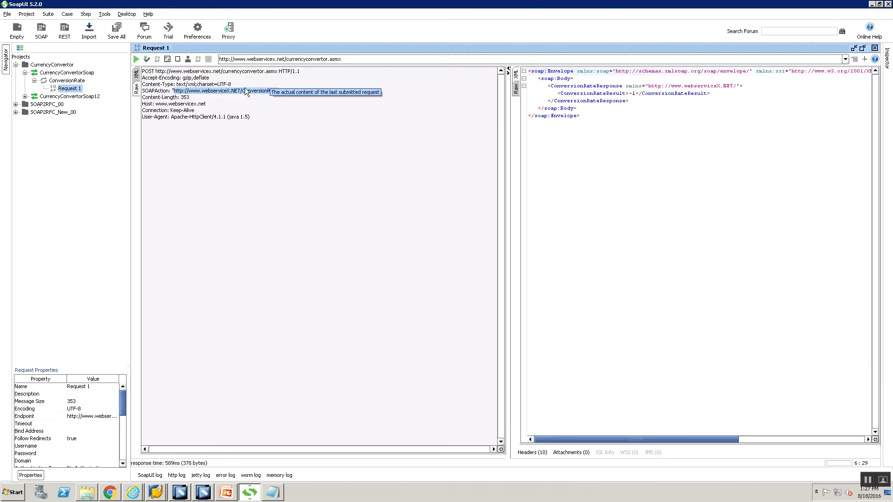
key(alt+Tab)
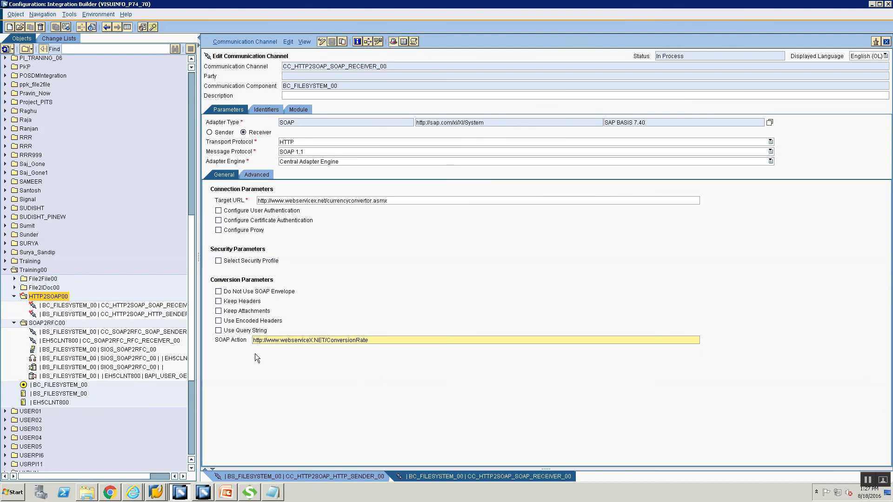
- Leave user authentication and proxy settings off, then save the receiver channel with Ctrl+S
click(218, 213)
click(218, 213)
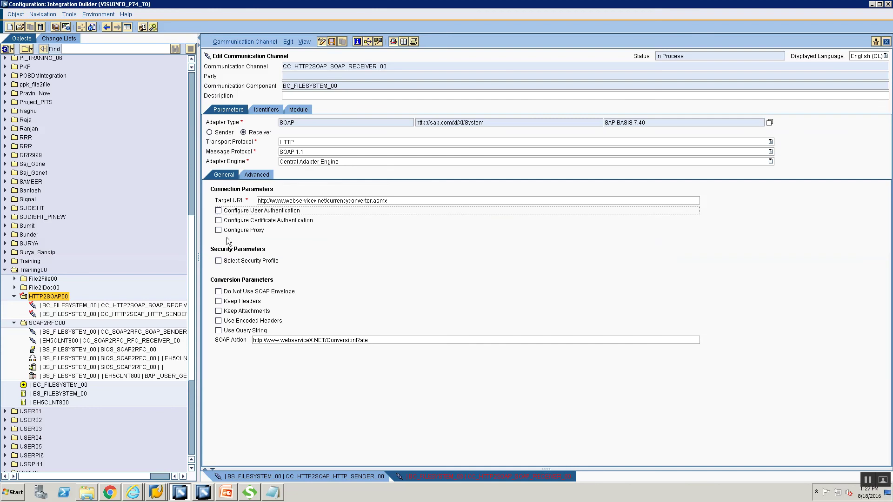
click(218, 231)
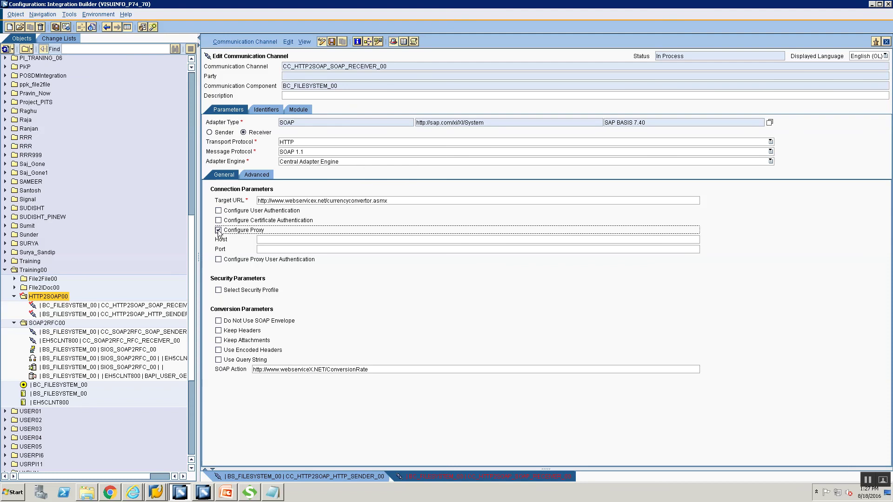
click(219, 260)
click(218, 260)
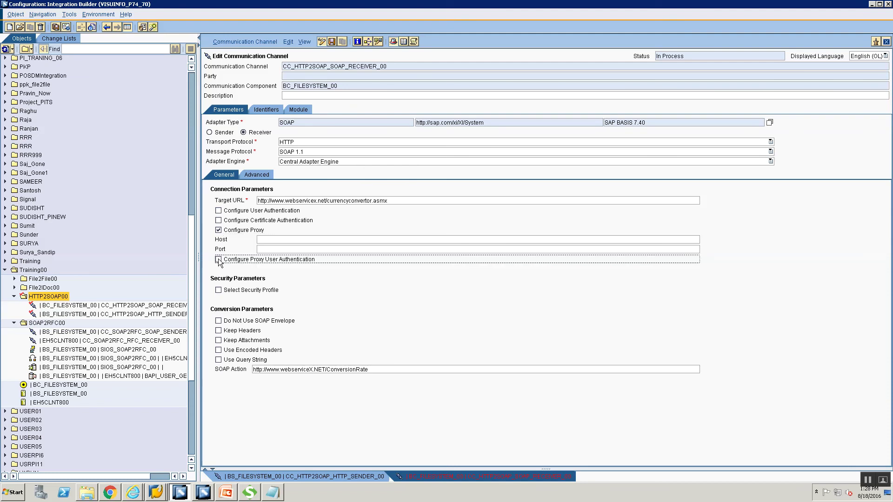
click(218, 230)
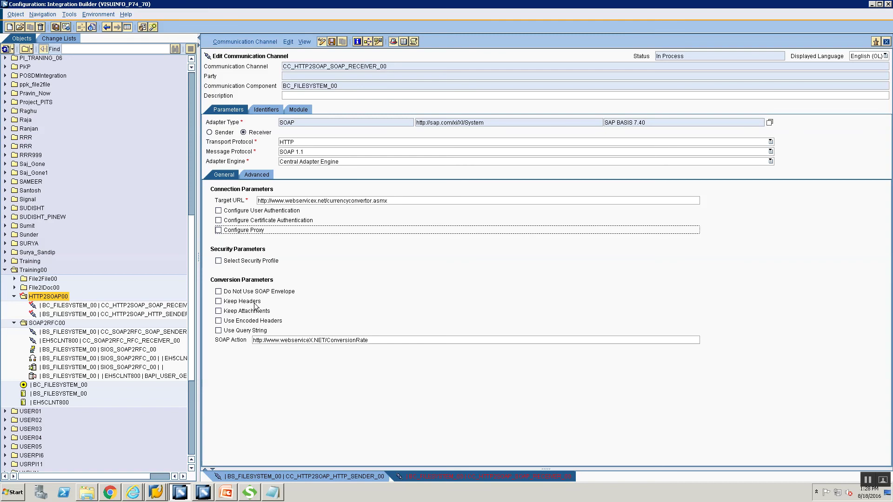
key(ctrl+s)
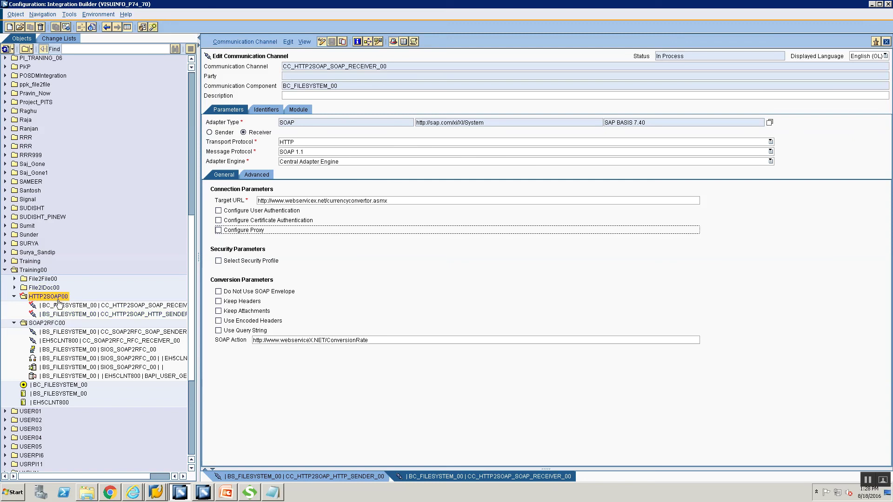
- Create a sender agreement in HTTP2SOAP00 for component BS_FILESYSTEM_00 and interface SIOS_HTTP2SOAP_00
right_click(59, 302)
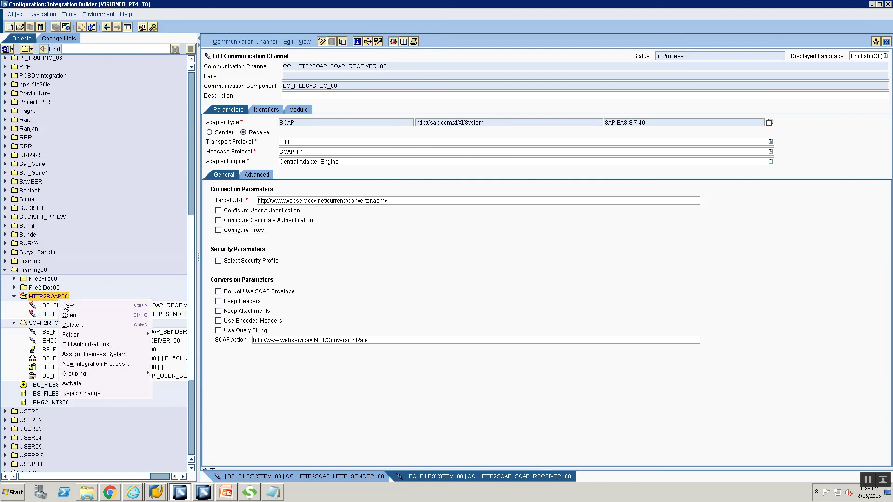
click(67, 305)
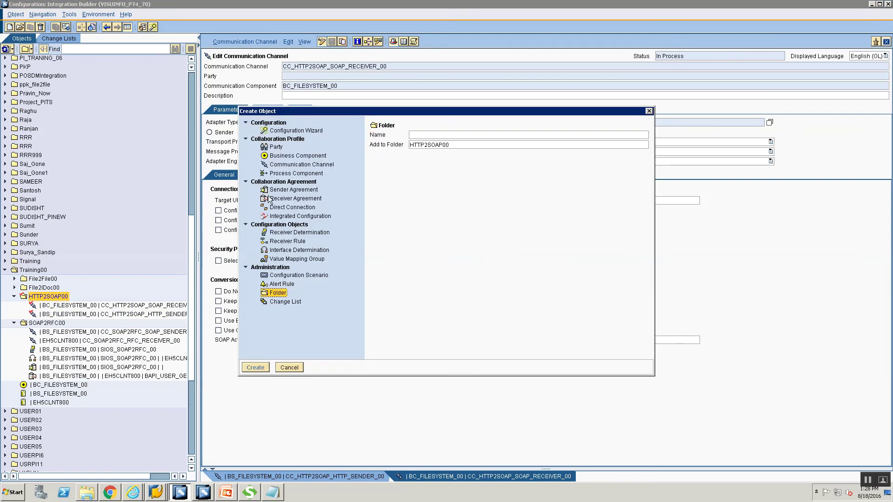
click(462, 159)
text(BS)
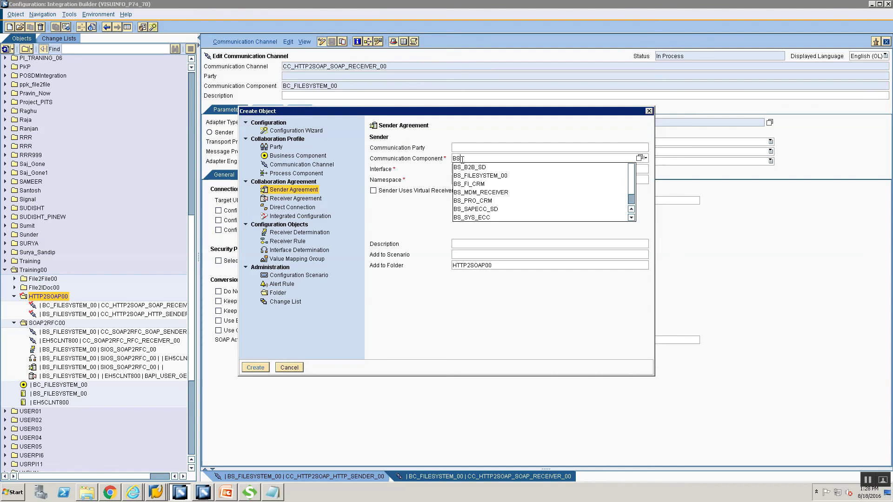
key(Down)
key(Down)
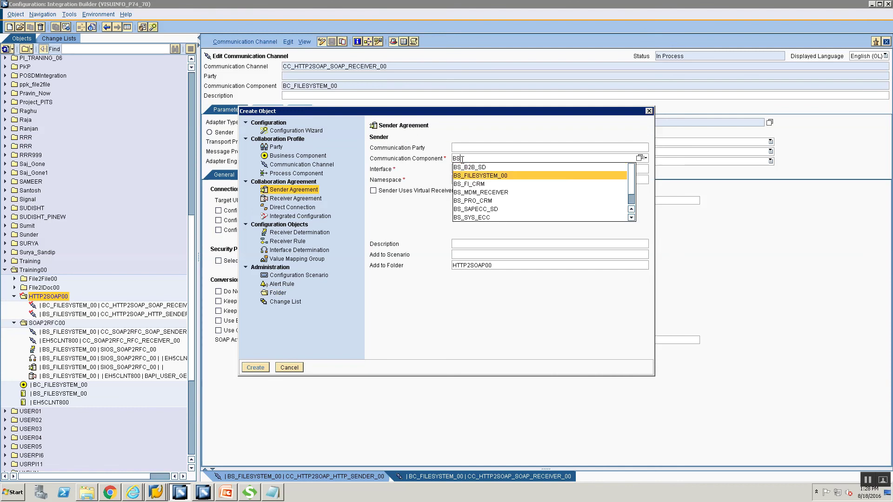
key(Return)
click(473, 168)
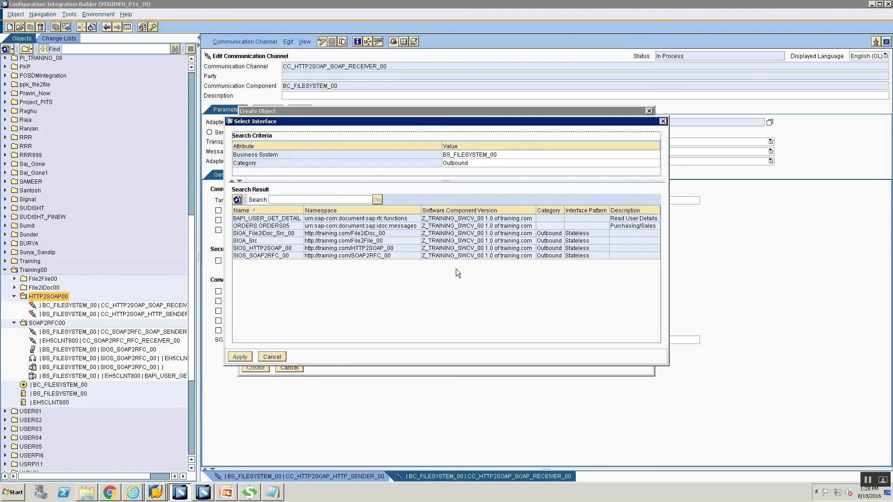
click(275, 255)
click(276, 249)
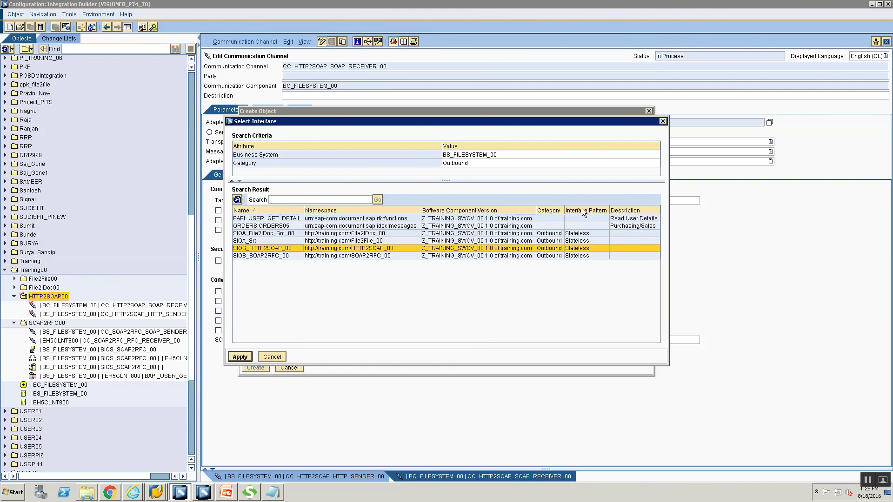
click(241, 358)
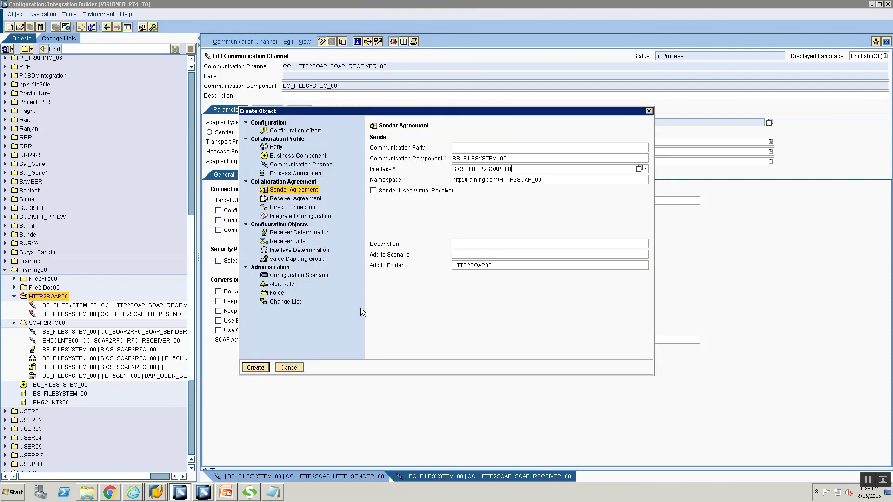
click(257, 366)
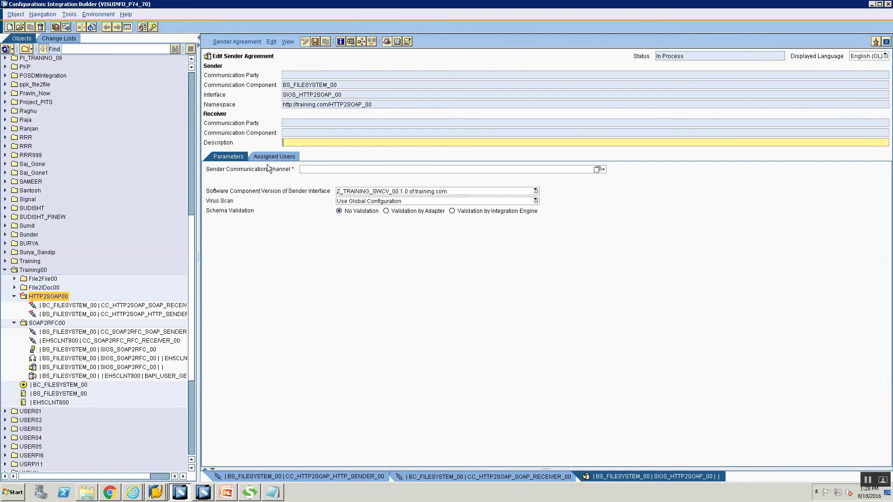
- Assign the CC_HTTP2SOAP_HTTP_SENDER_00 sender channel to the agreement
click(597, 170)
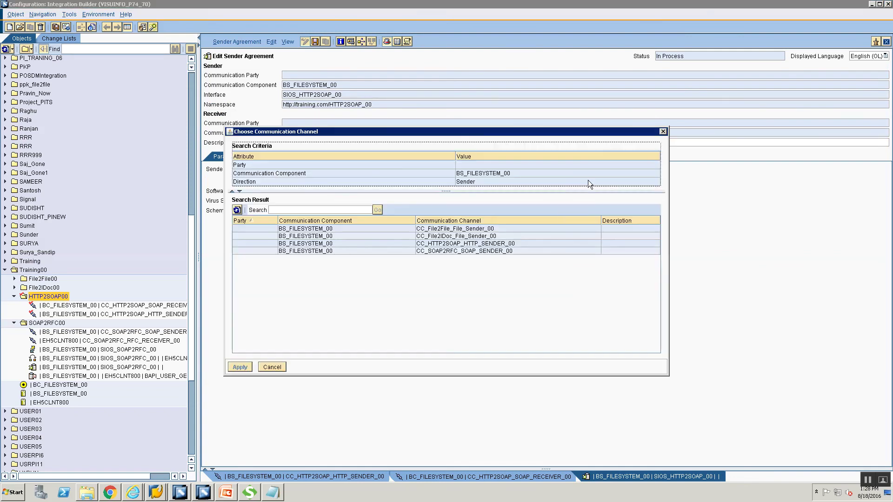
click(446, 245)
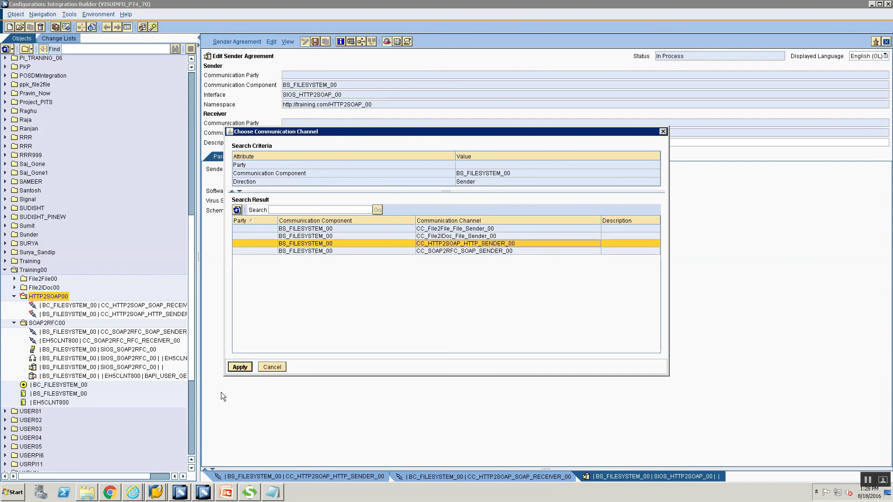
click(240, 368)
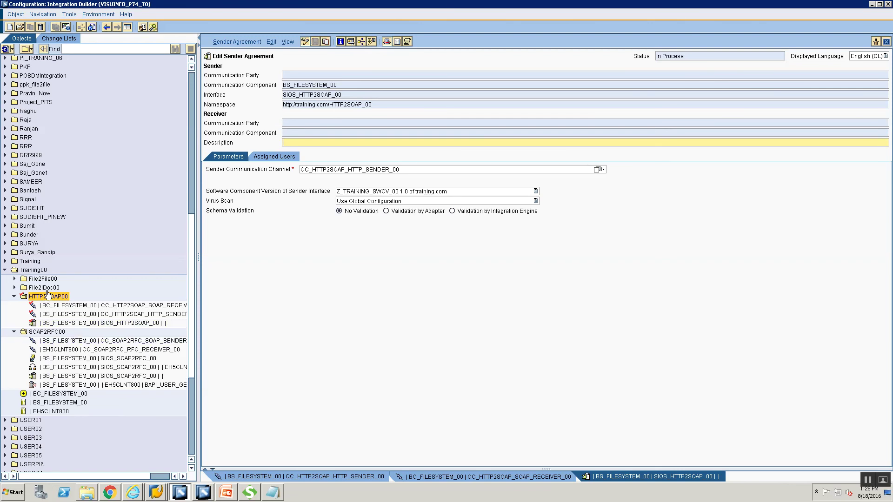
- Create a receiver determination in HTTP2SOAP00 for BS_FILESYSTEM_00 and interface SIOS_HTTP2SOAP_00
right_click(48, 298)
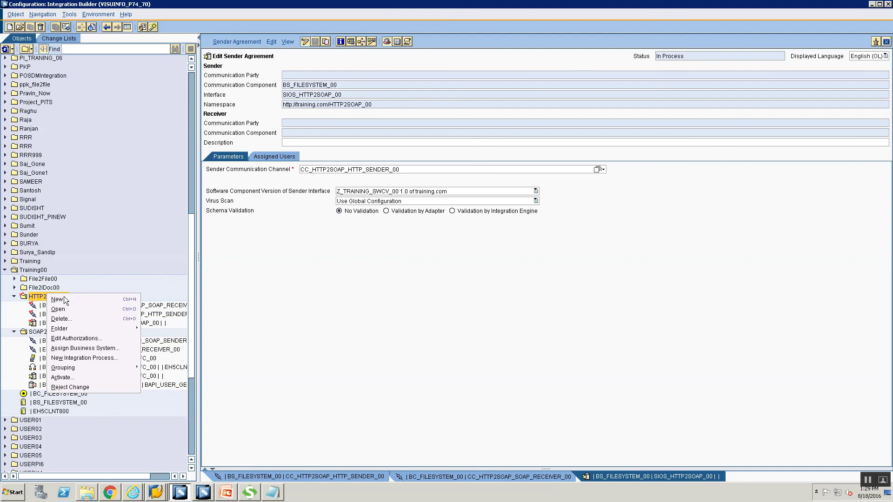
click(63, 300)
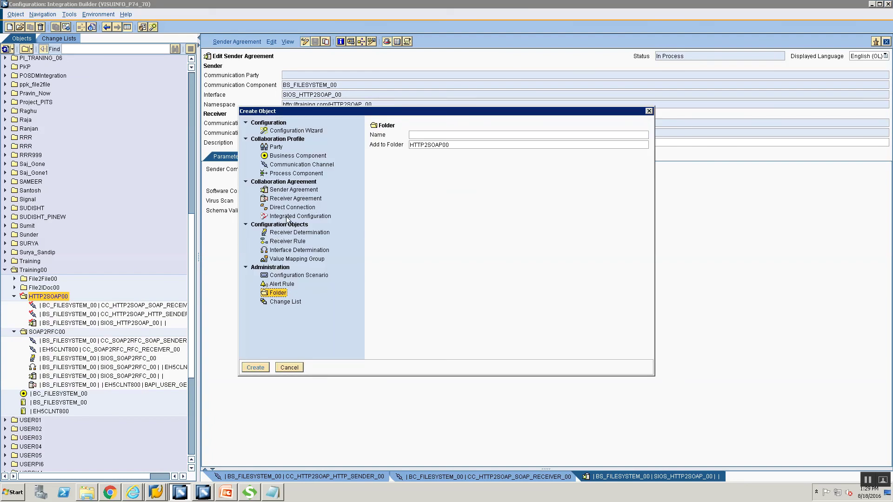
click(279, 233)
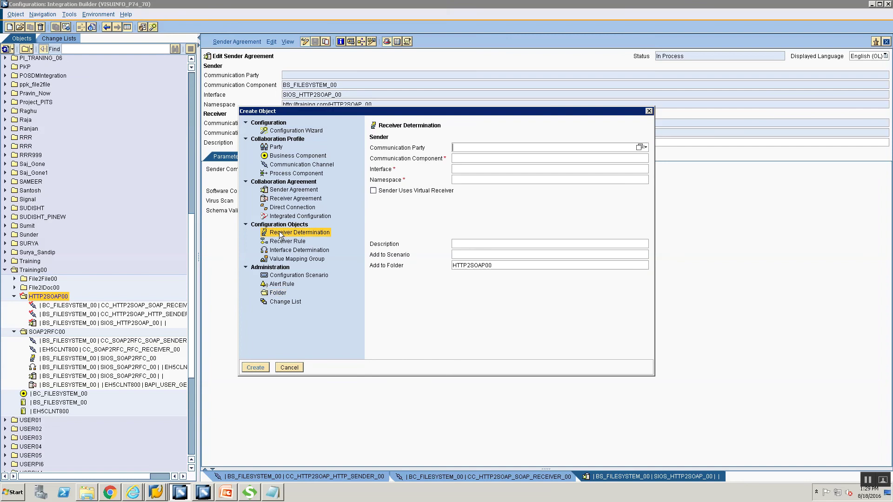
key(Tab)
text(BS)
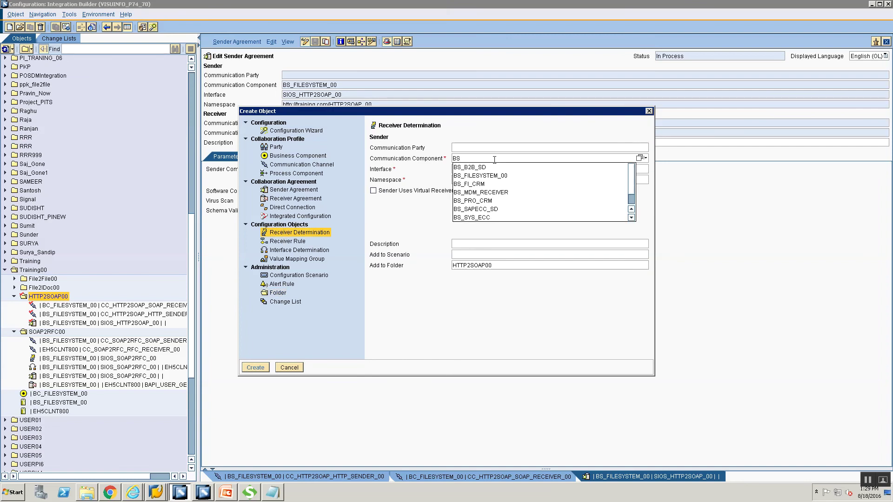
key(Down)
key(Down)
key(Return)
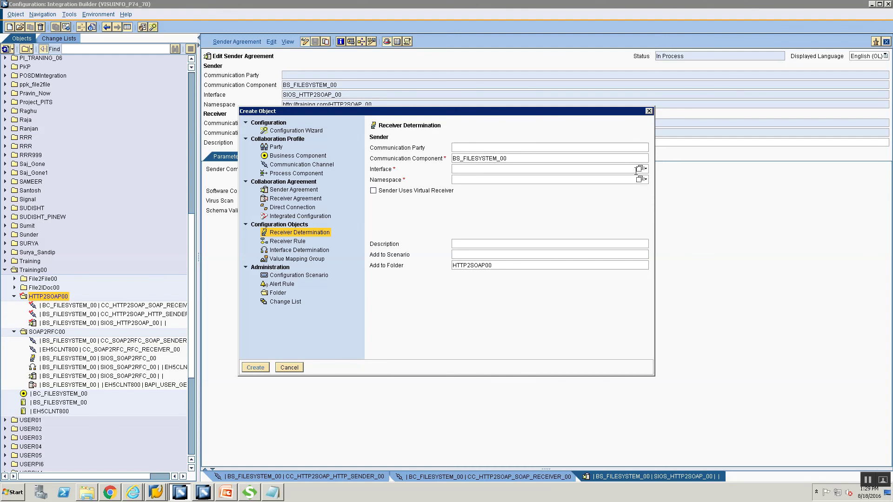
click(640, 170)
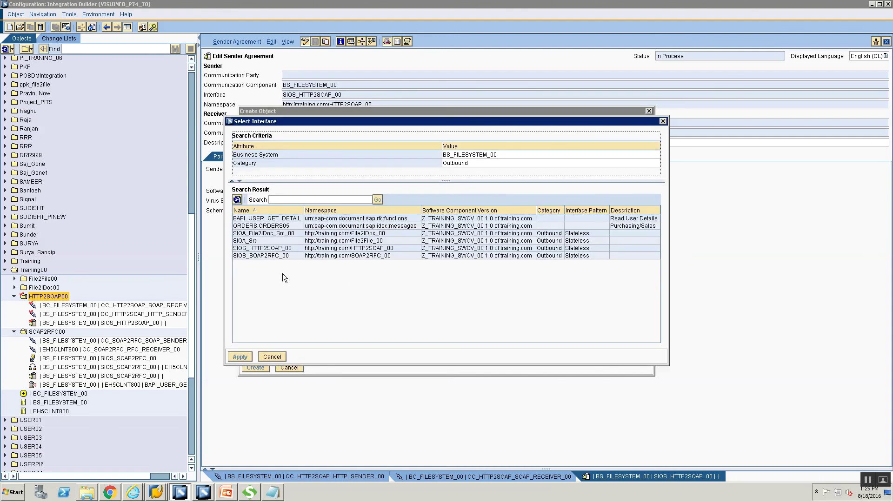
click(276, 249)
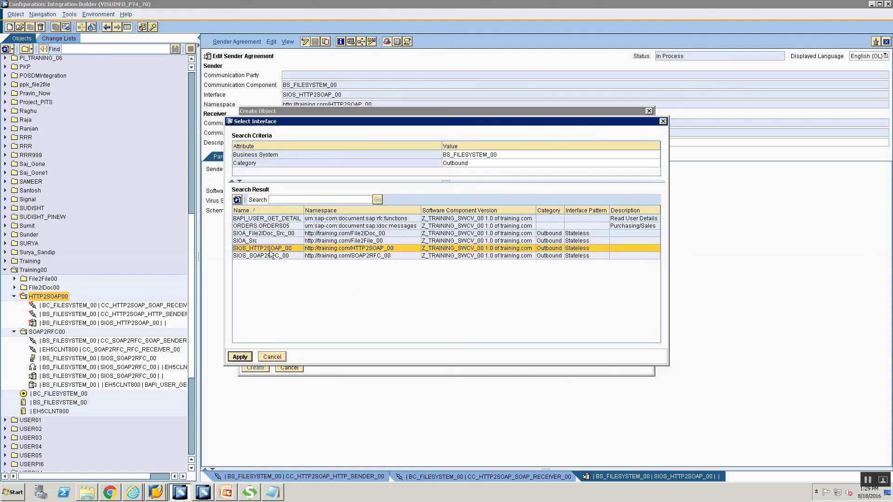
click(241, 357)
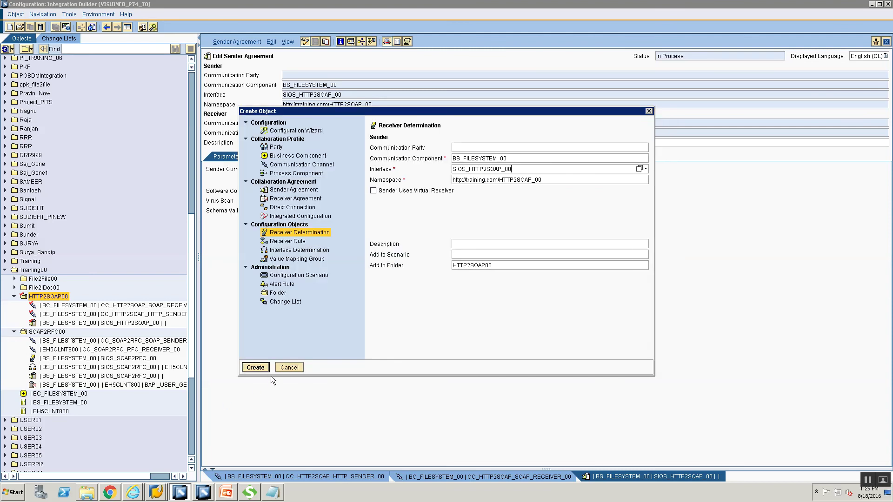
click(255, 367)
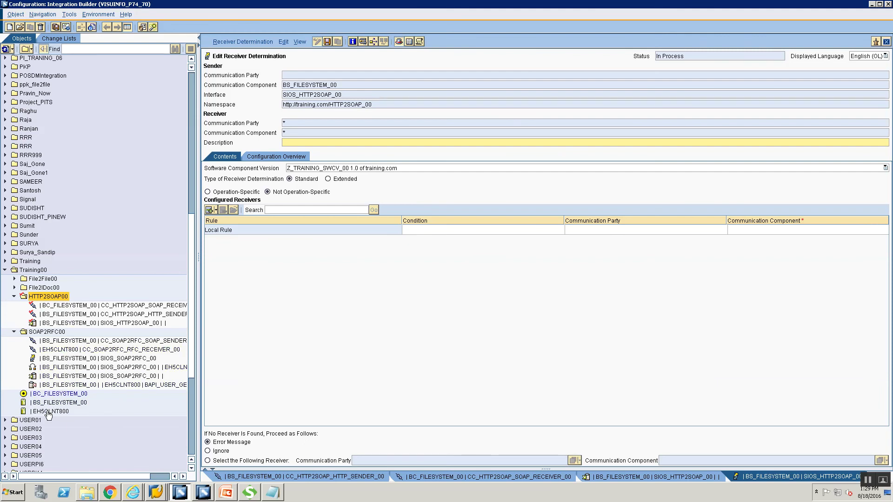
- Set BC_FILESYSTEM_00 as the local rule's receiver communication component
click(731, 230)
text(EC)
text(_)
text(FILESYSTEM)
text(_0)
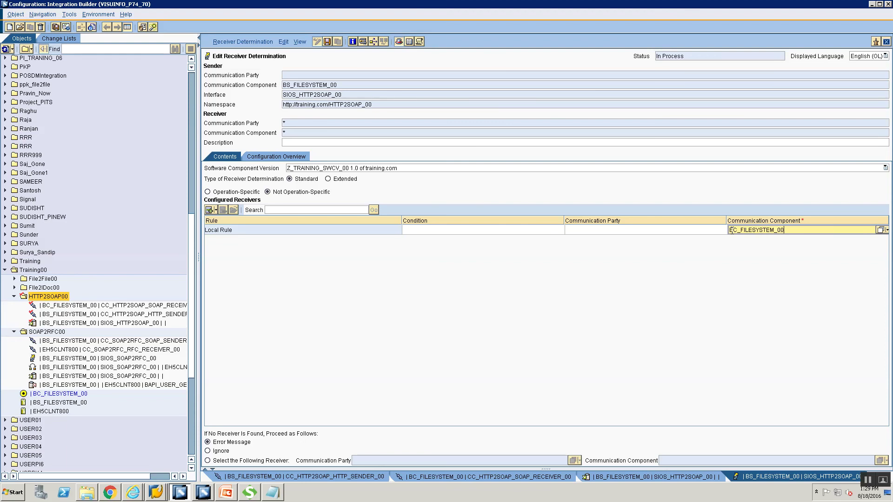
text(0)
click(879, 231)
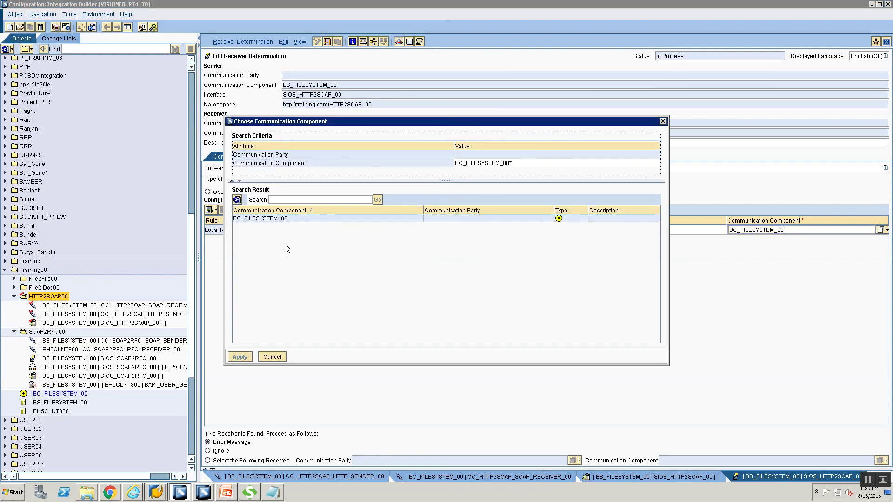
click(307, 218)
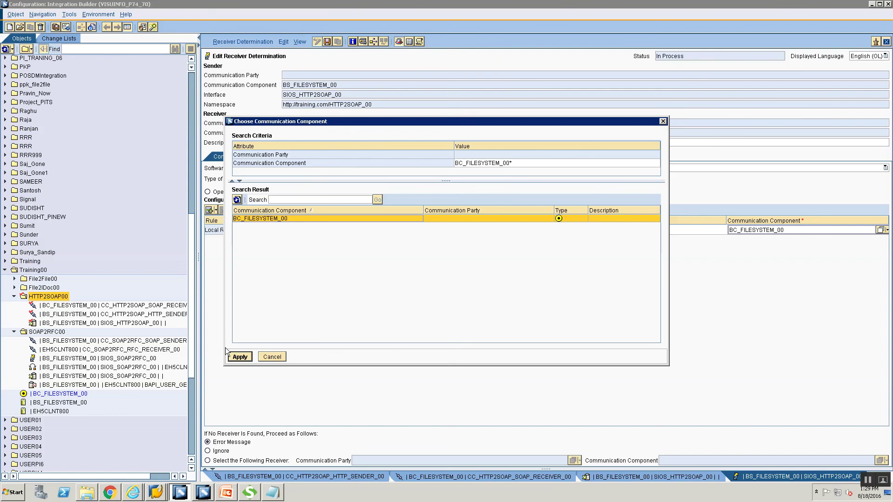
click(240, 356)
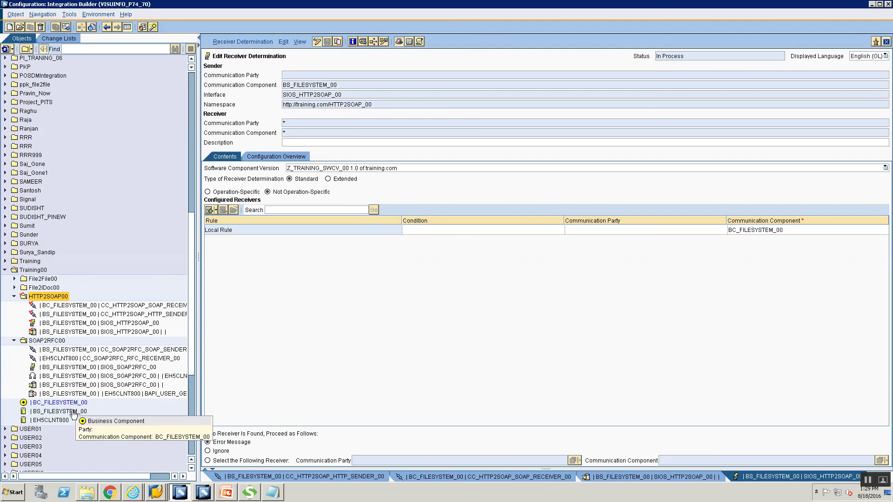
click(74, 412)
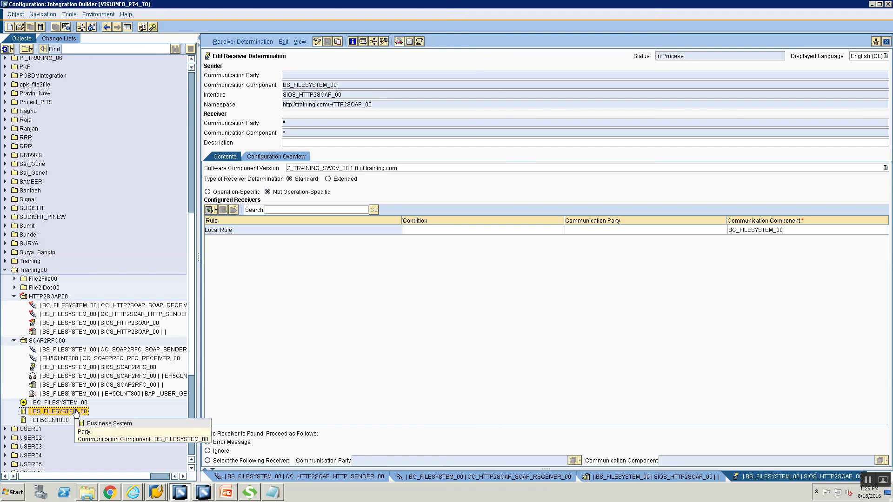
click(73, 404)
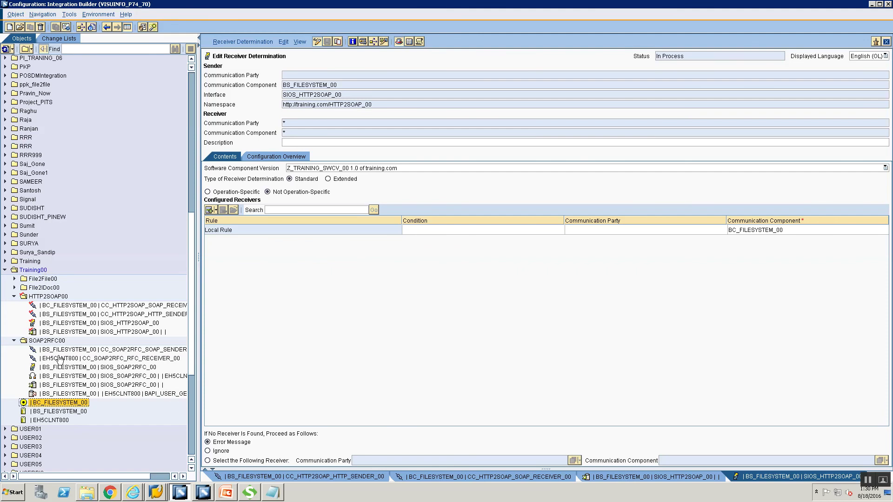
- Inspect the receiving and sending interfaces of BC_FILESYSTEM_00 and BS_FILESYSTEM_00
double_click(63, 404)
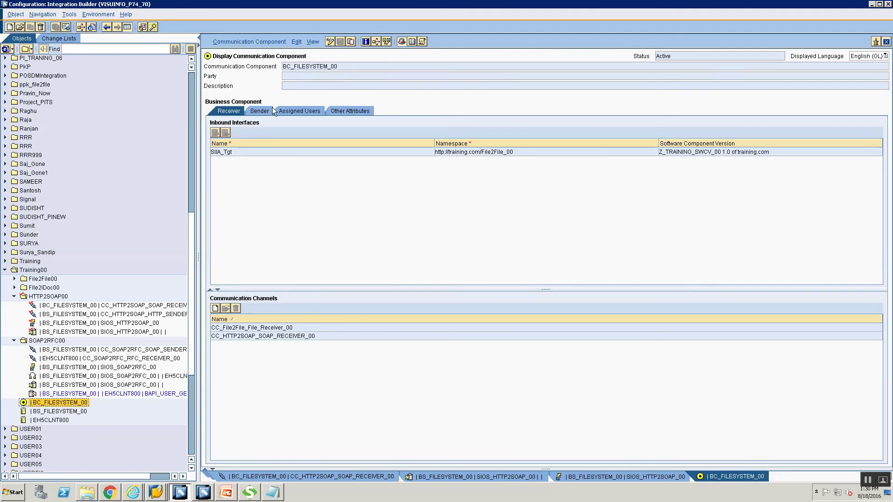
click(228, 114)
click(330, 41)
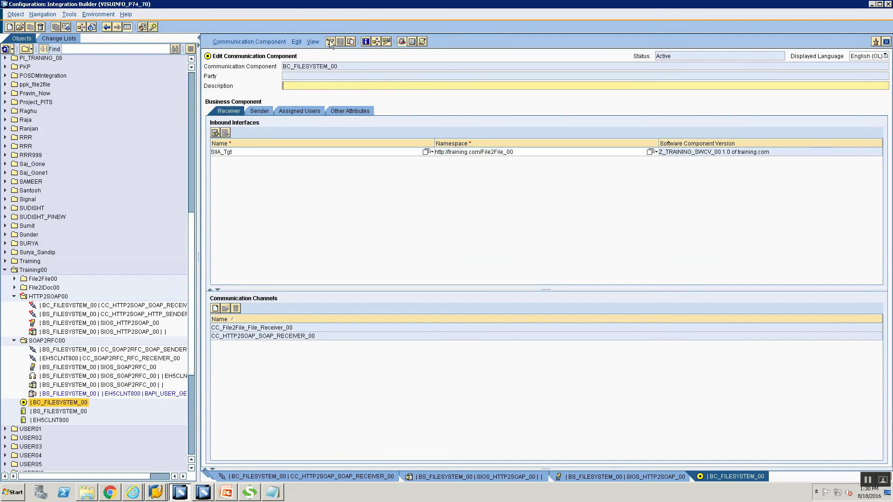
click(886, 42)
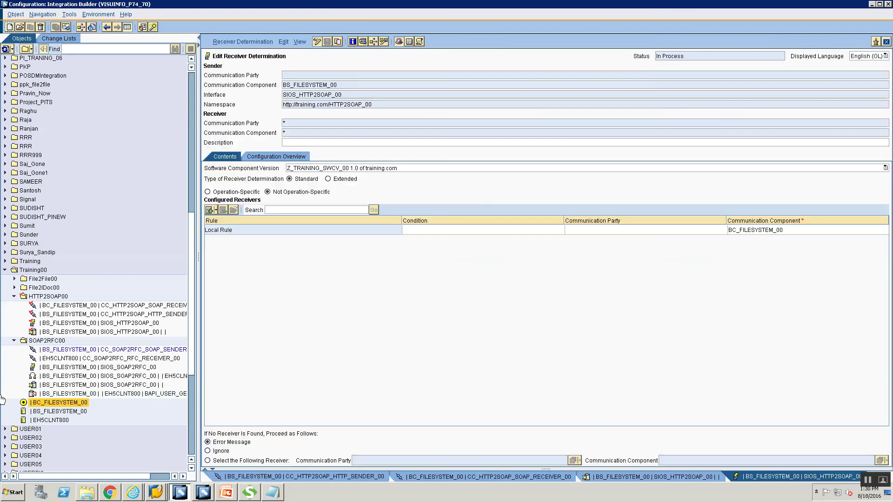
double_click(56, 412)
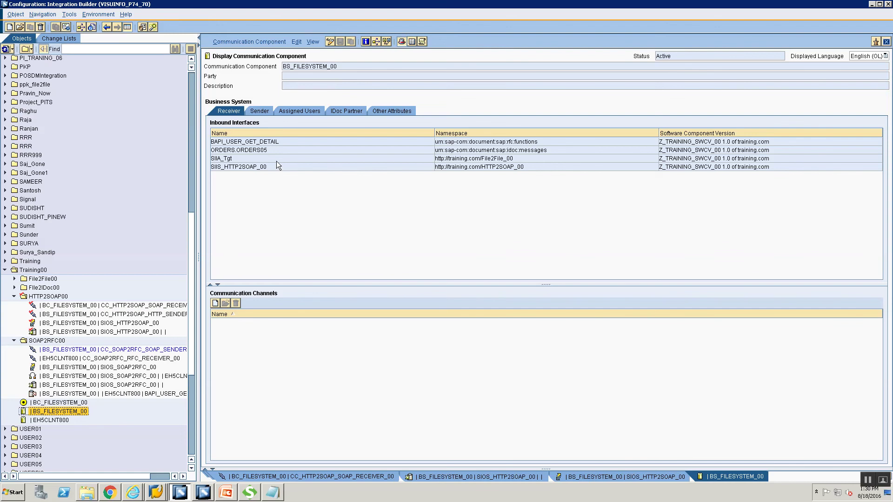
click(254, 112)
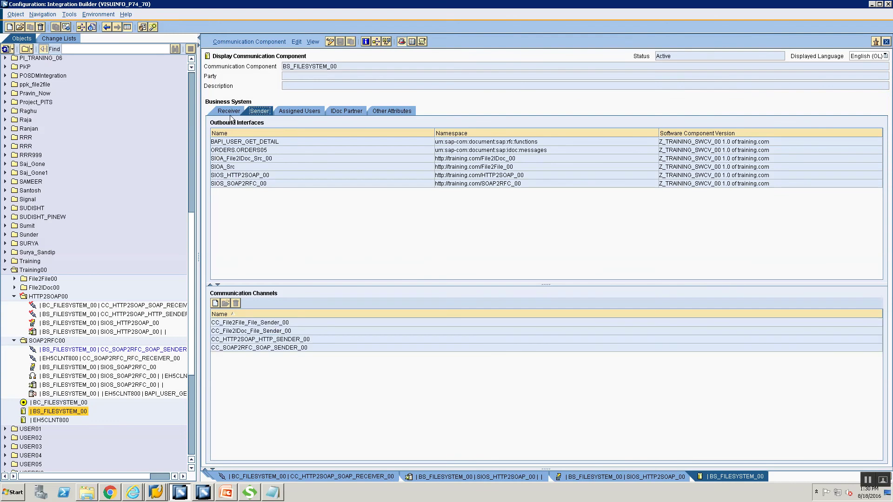
click(228, 112)
click(259, 111)
click(226, 110)
click(264, 111)
- Add SIIS_HTTP2SOAP_00 as an inbound interface of BC_FILESYSTEM_00 and close both component editors
double_click(51, 402)
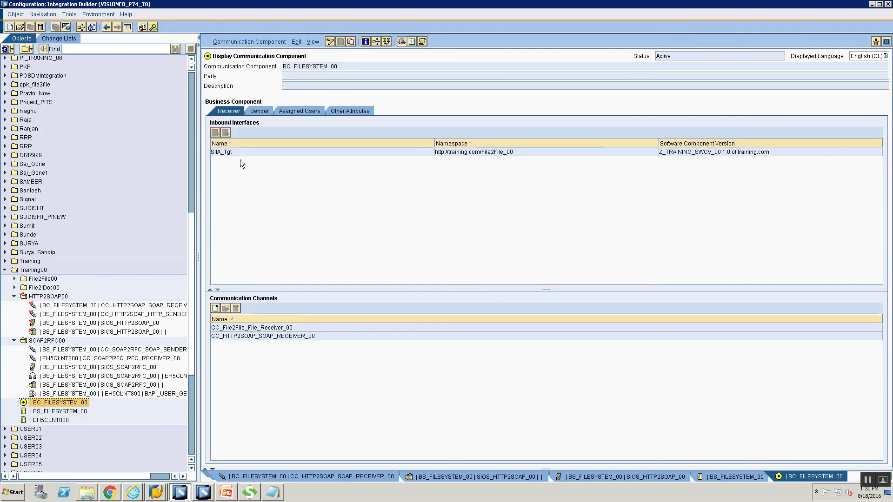
click(330, 42)
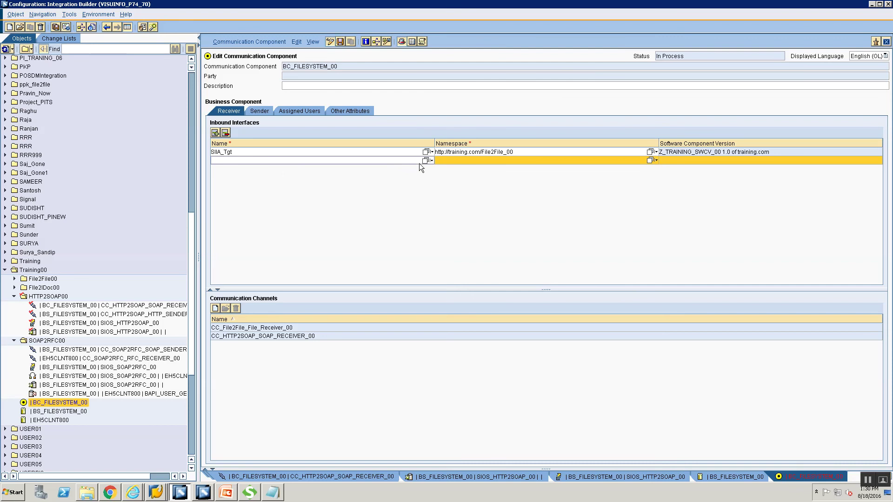
click(318, 160)
text(SIIS_HTTP2SOAP_)
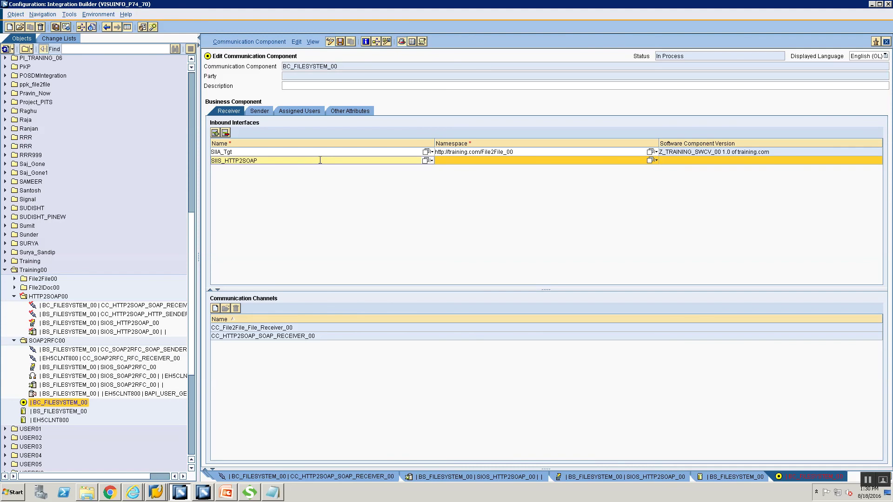
click(424, 161)
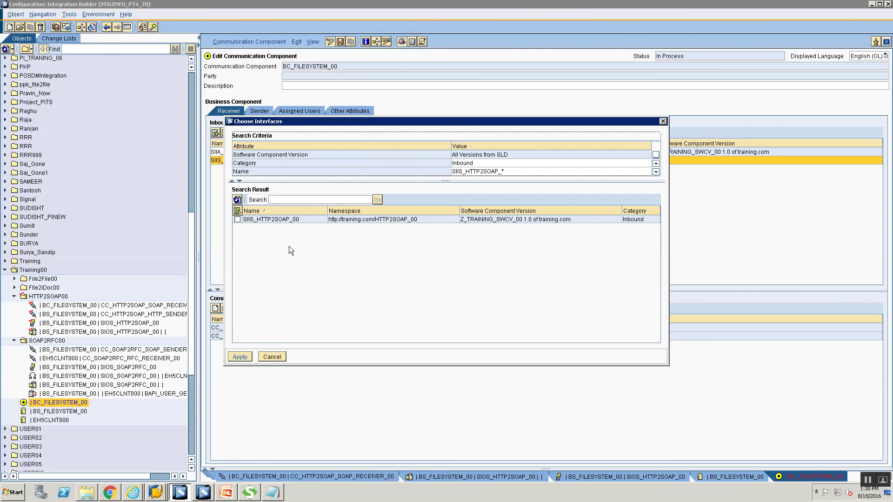
click(236, 219)
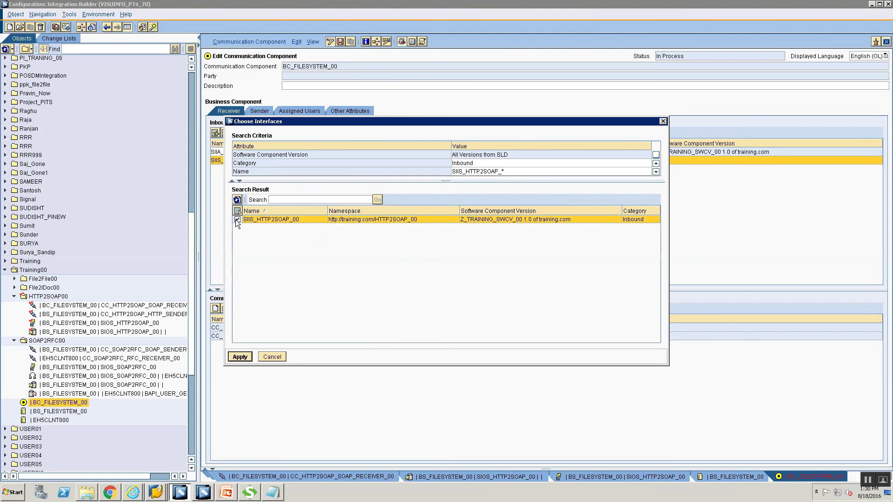
click(240, 358)
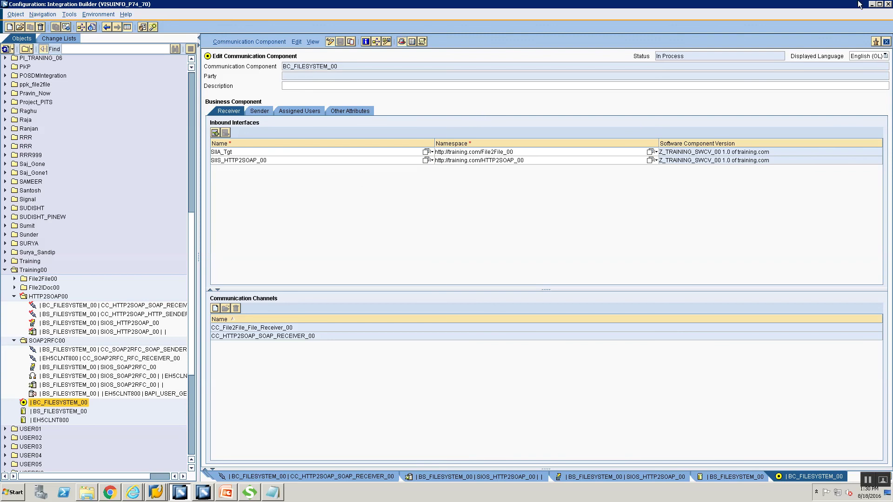
click(886, 42)
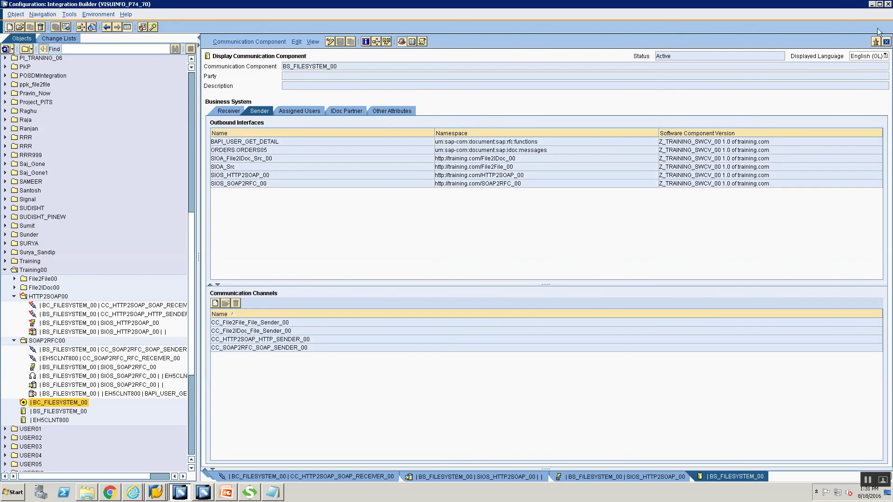
click(886, 42)
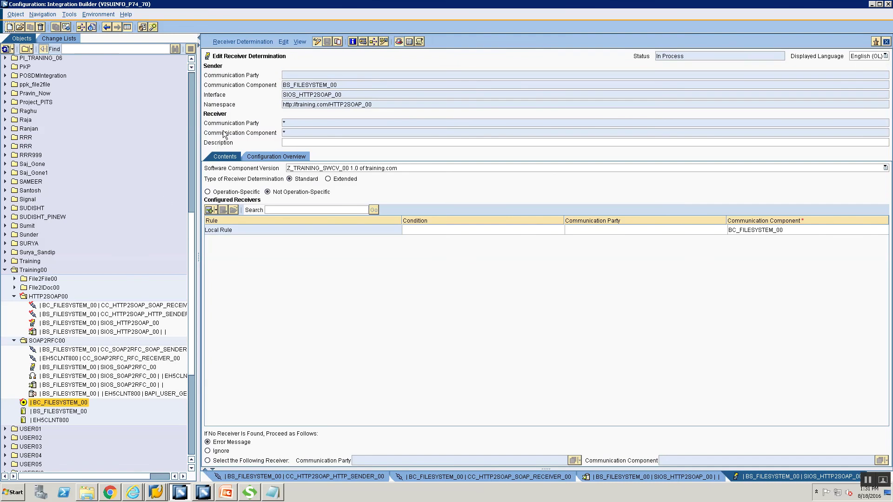
- Start a new specific interface determination for the SIOS_HTTP2SOAP_00 connection from the configuration overview
click(296, 155)
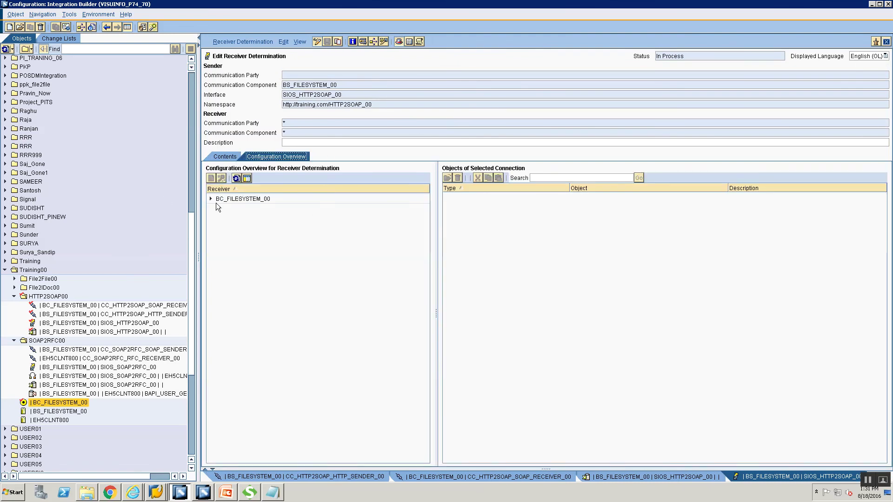
click(211, 200)
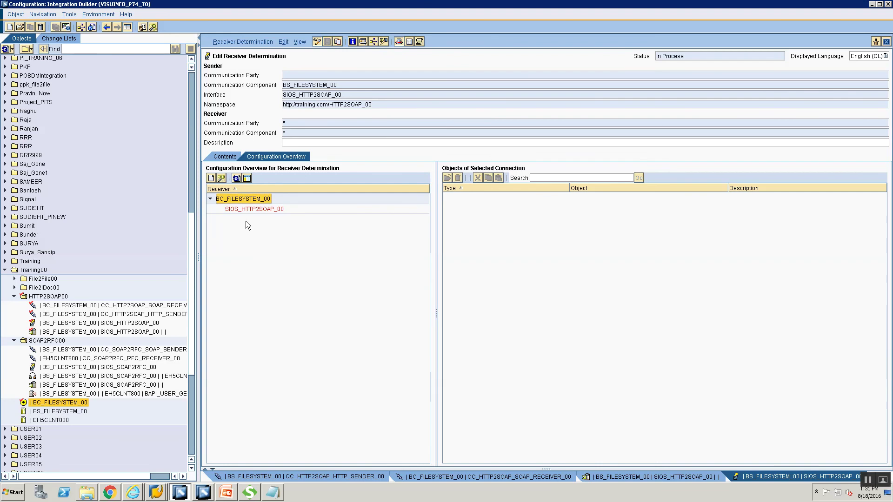
click(244, 209)
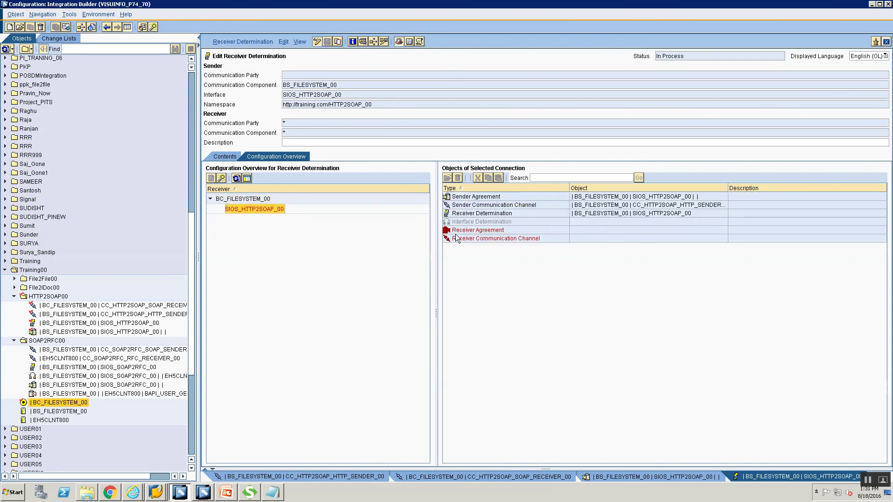
click(470, 221)
right_click(470, 221)
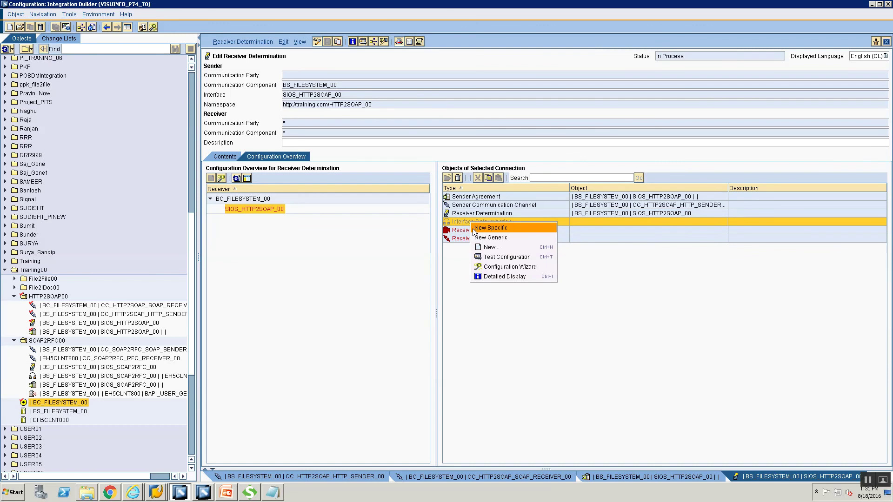
click(474, 228)
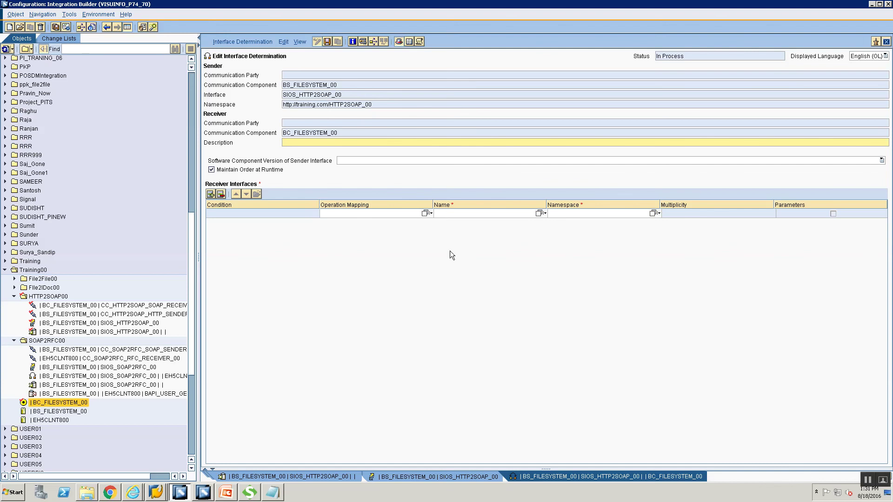
- Use operation mapping OM_HTTP2SOAP_00, save the interface determination, and refresh the overview
click(424, 213)
click(285, 219)
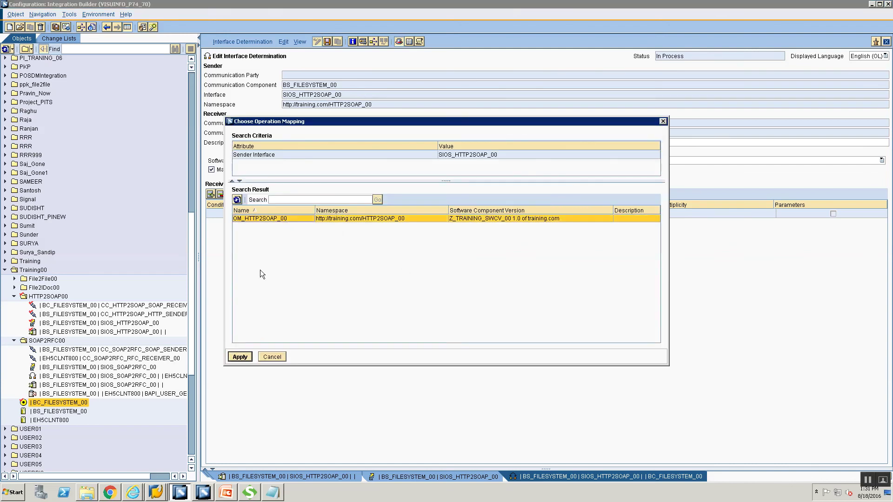
click(240, 357)
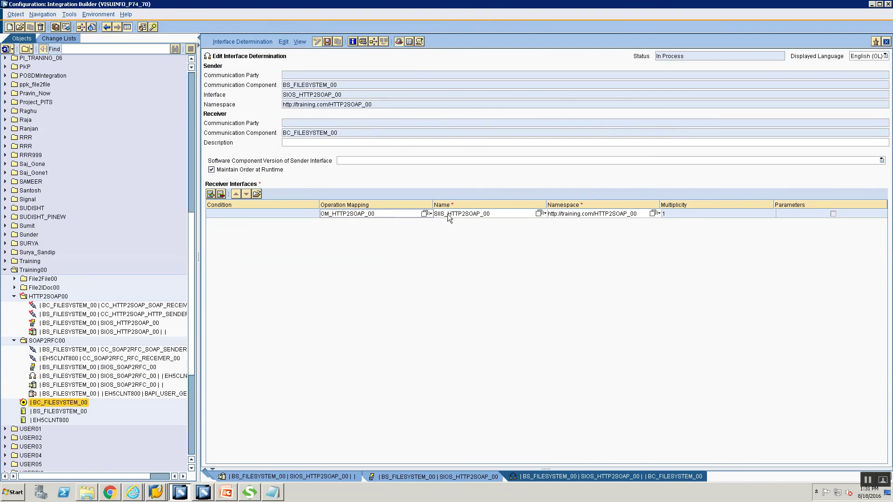
key(ctrl+s)
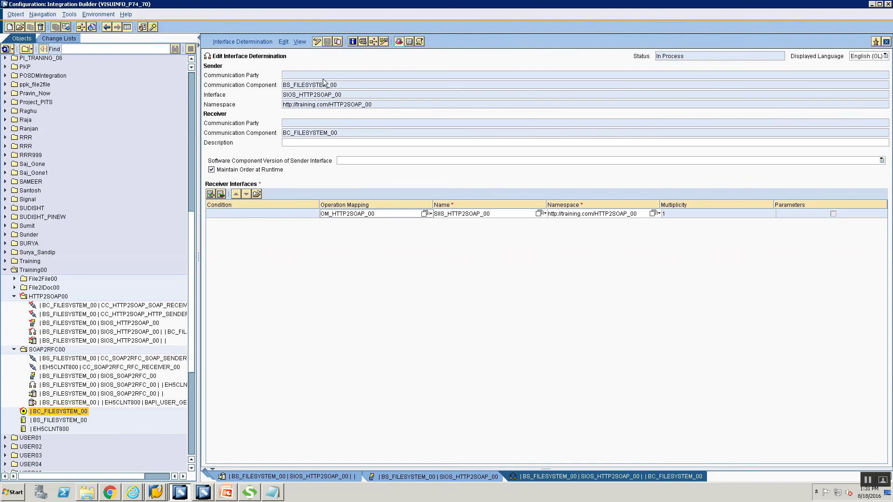
click(451, 475)
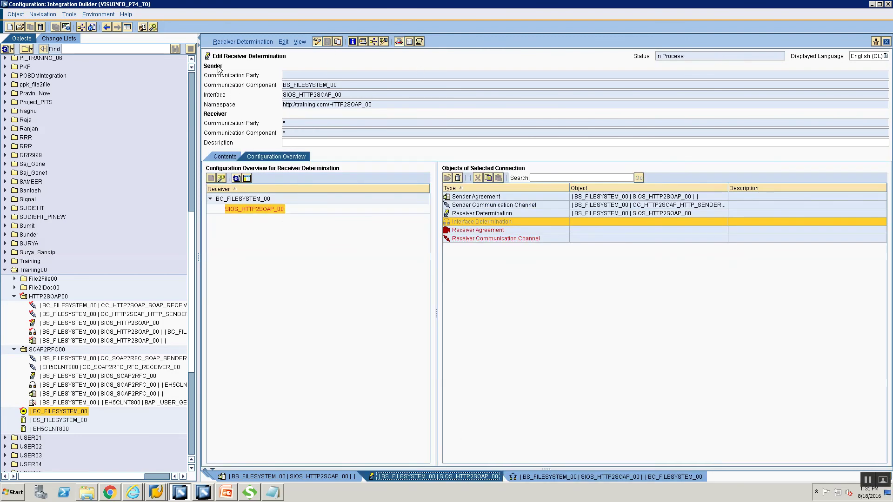
click(236, 179)
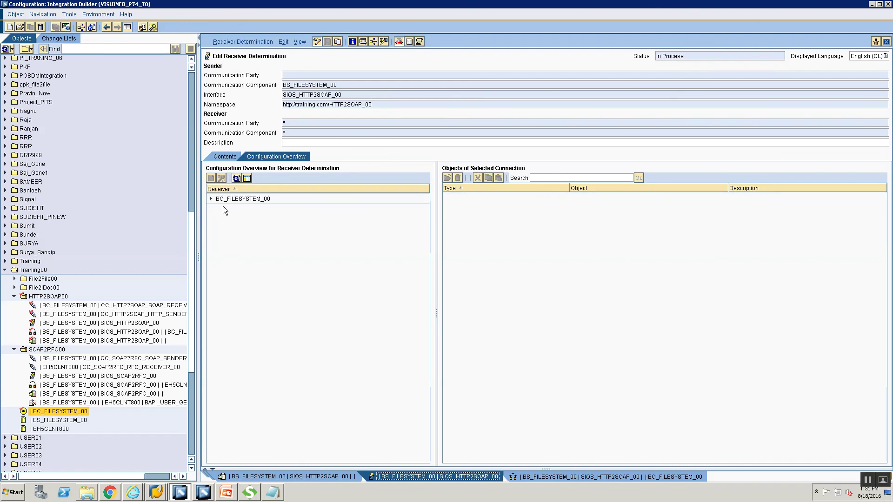
- Create and save a receiver agreement for SIIS_HTTP2SOAP_00 using channel CC_HTTP2SOAP_SOAP_RECEIVER_00
click(212, 199)
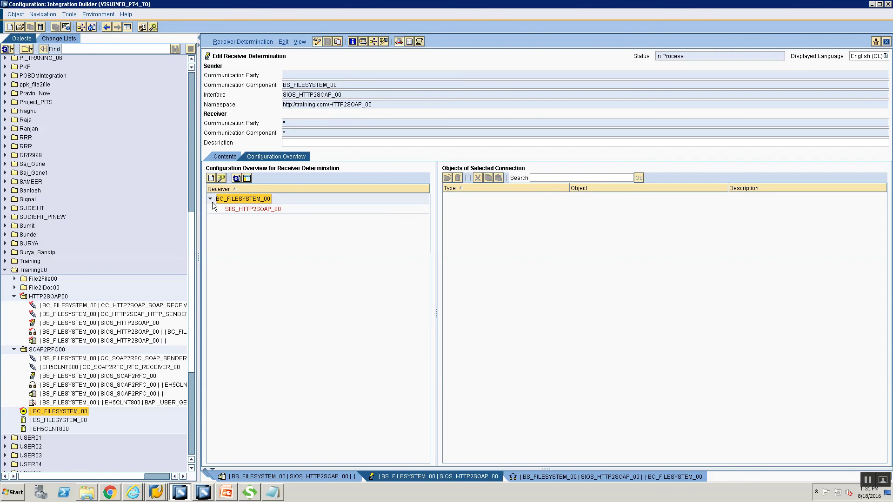
click(236, 209)
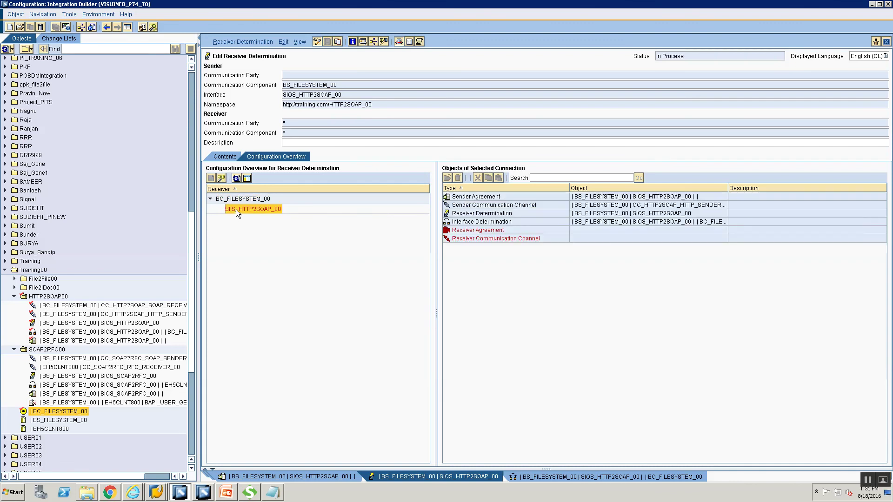
click(503, 231)
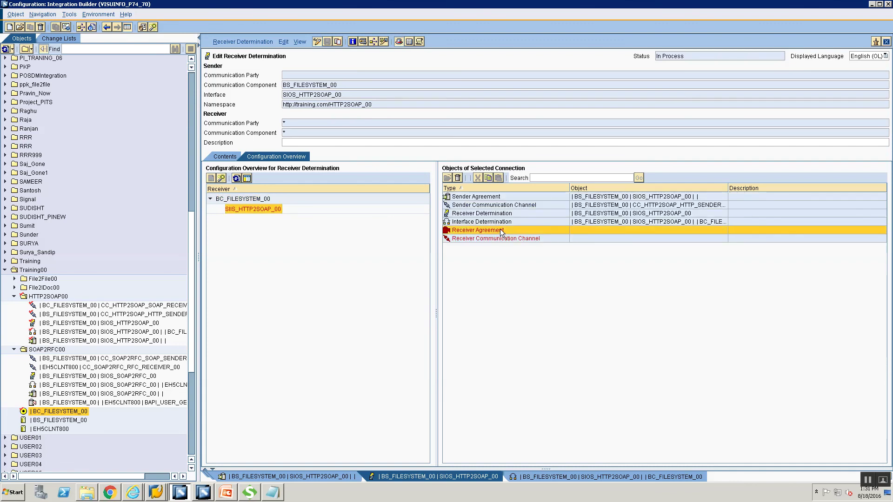
right_click(500, 229)
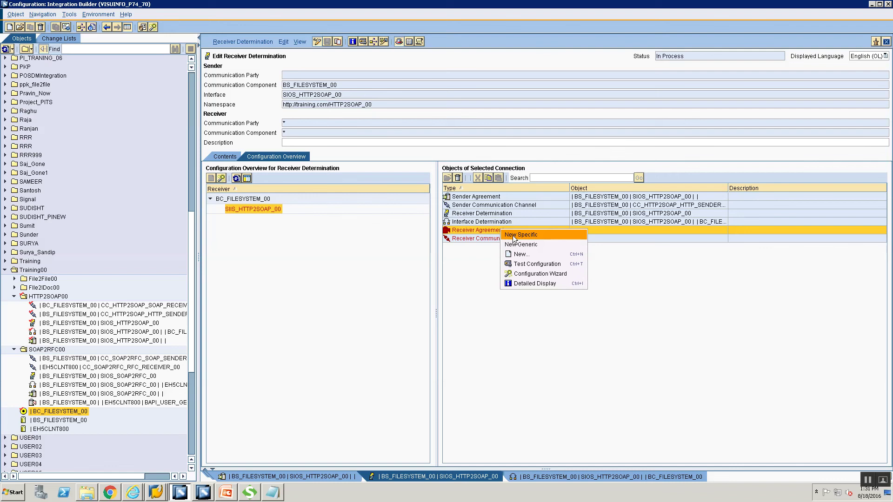
click(512, 236)
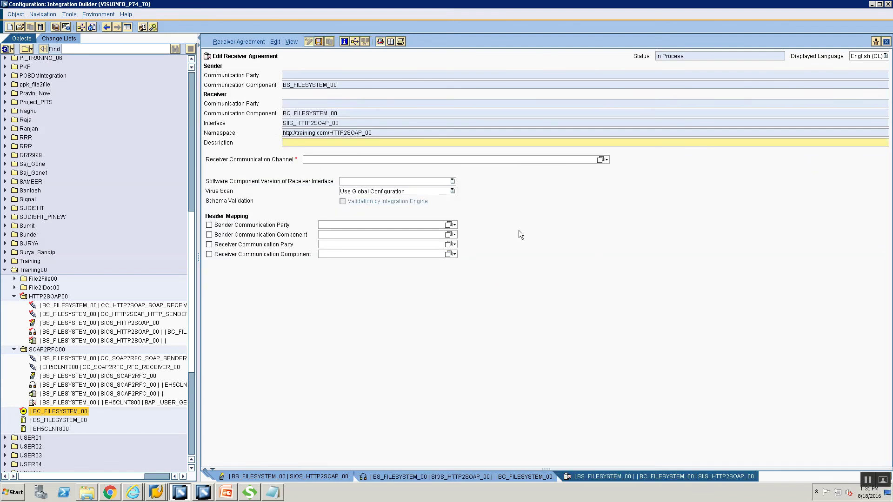
click(601, 160)
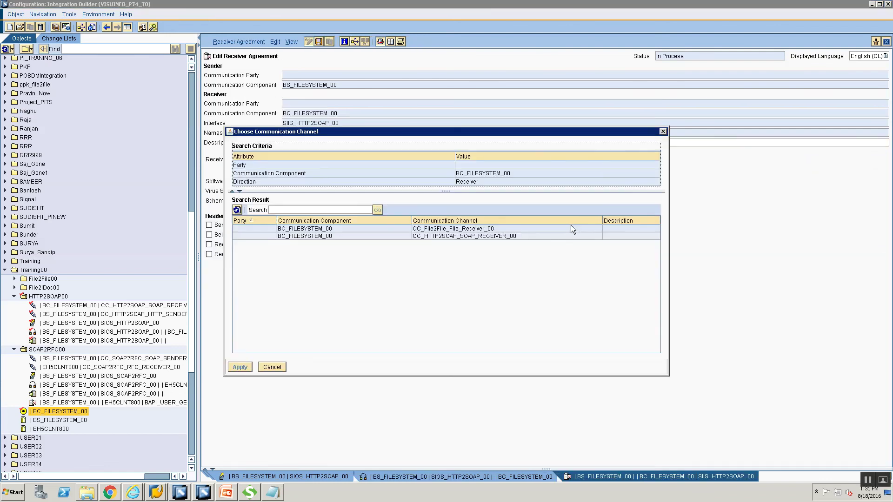
click(476, 236)
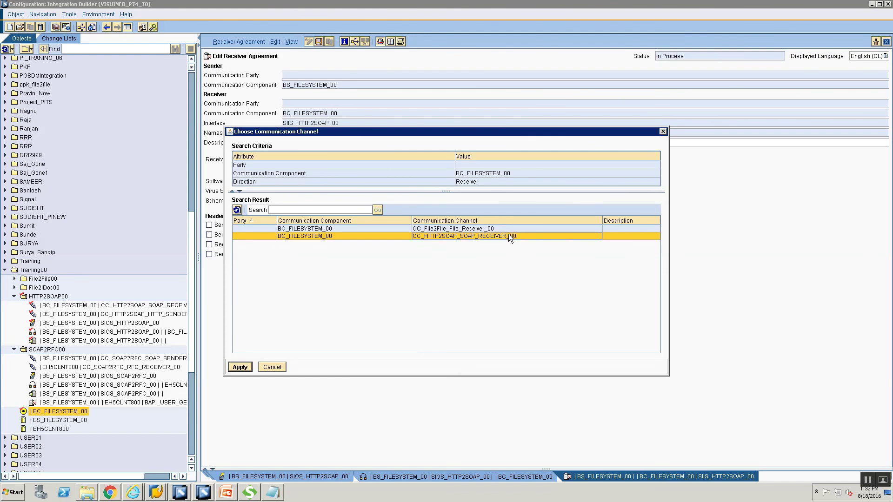
click(248, 367)
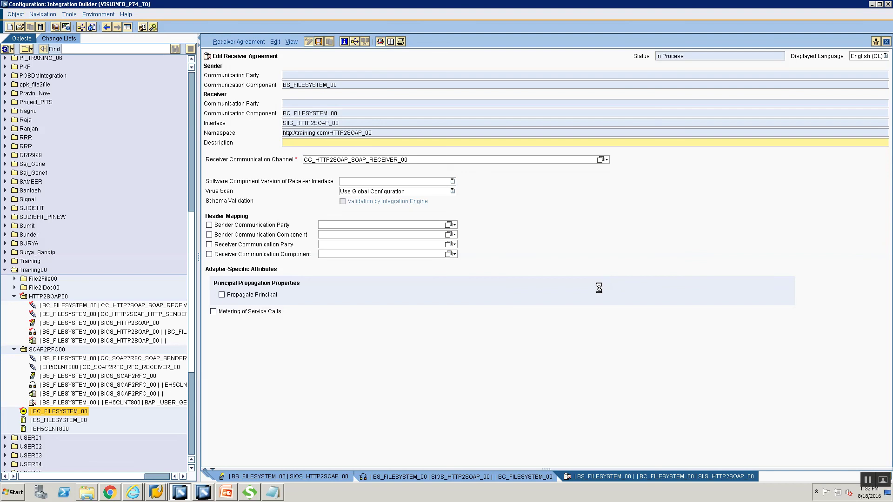
key(ctrl+s)
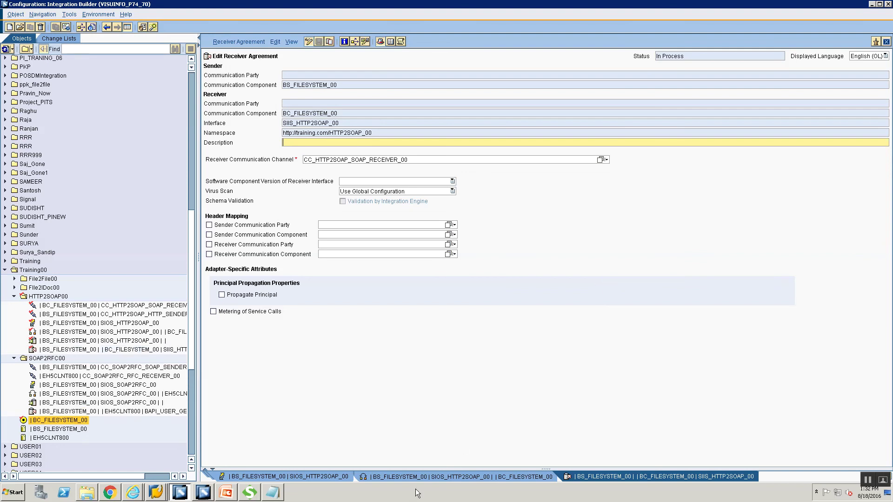
- Return to the receiver determination and refresh the overview to confirm all six objects
click(417, 476)
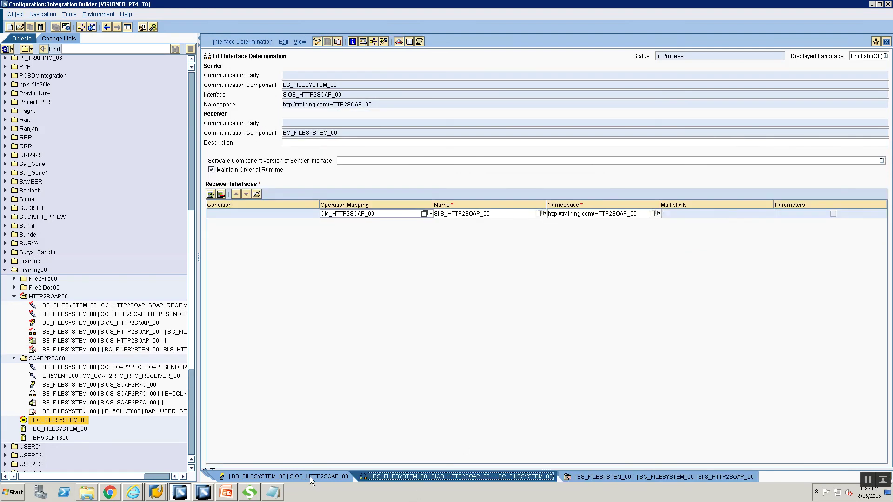
click(310, 477)
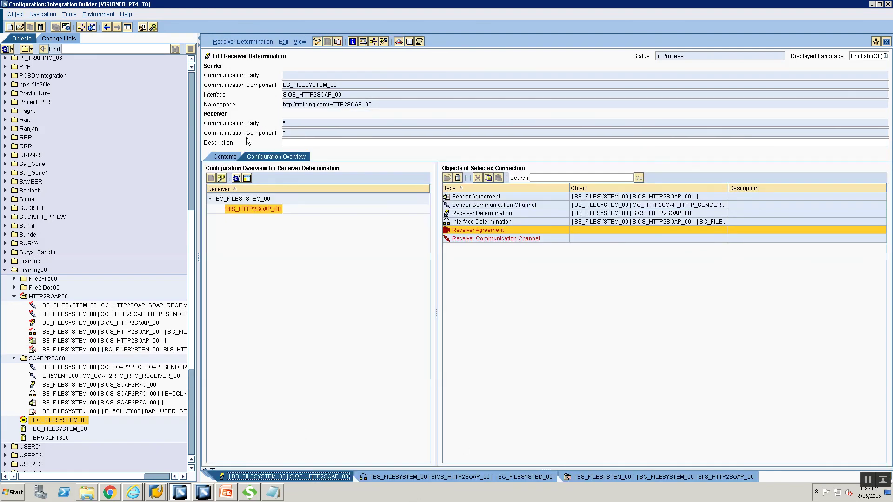
click(236, 178)
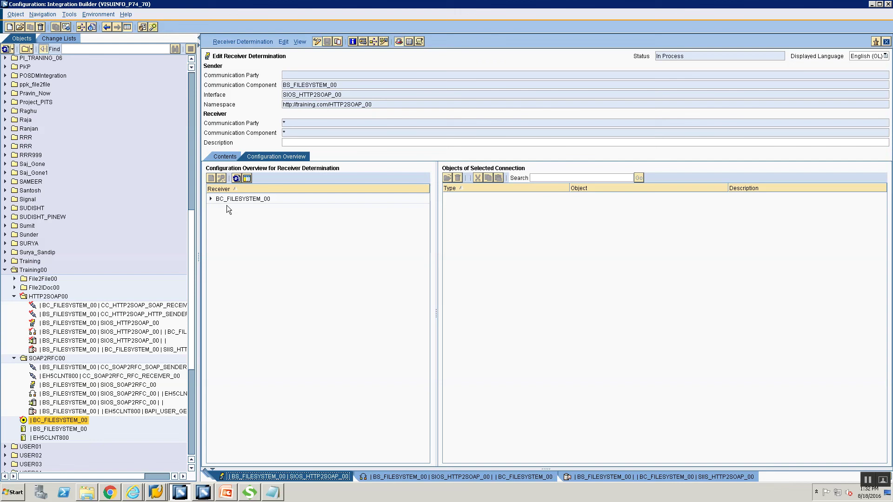
click(211, 198)
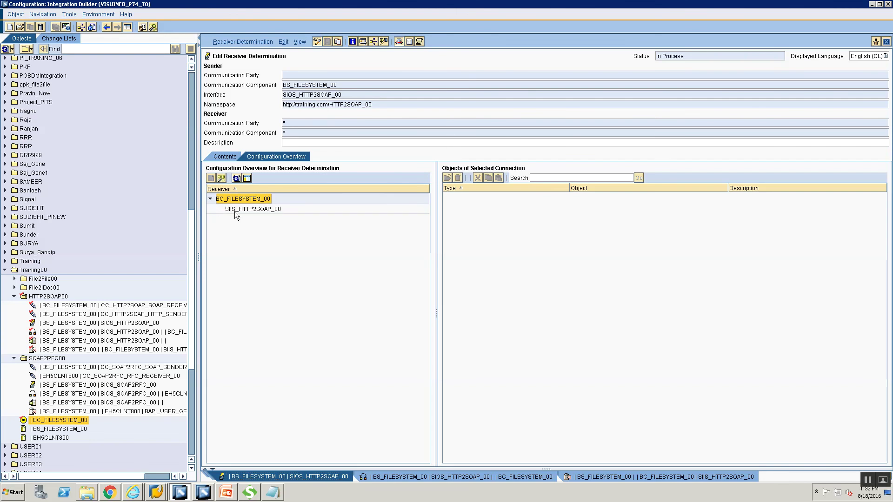
click(235, 210)
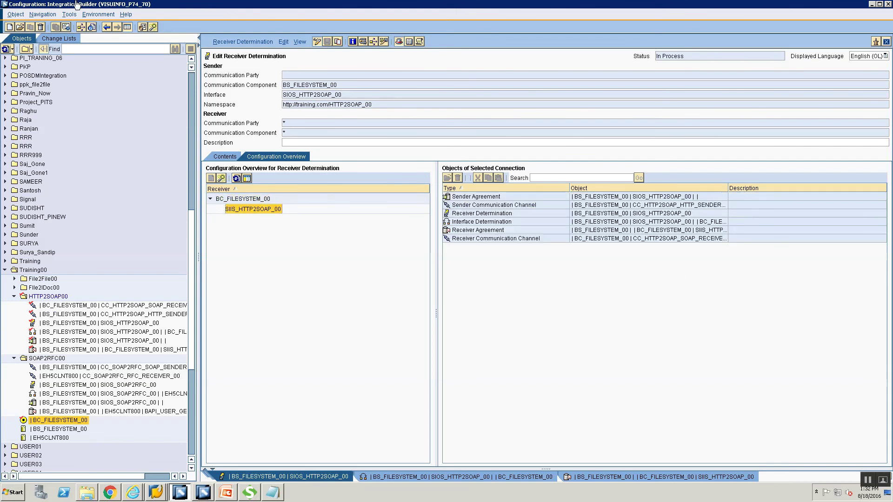
- Bring up activation for the Standard change list, then cancel it
click(69, 37)
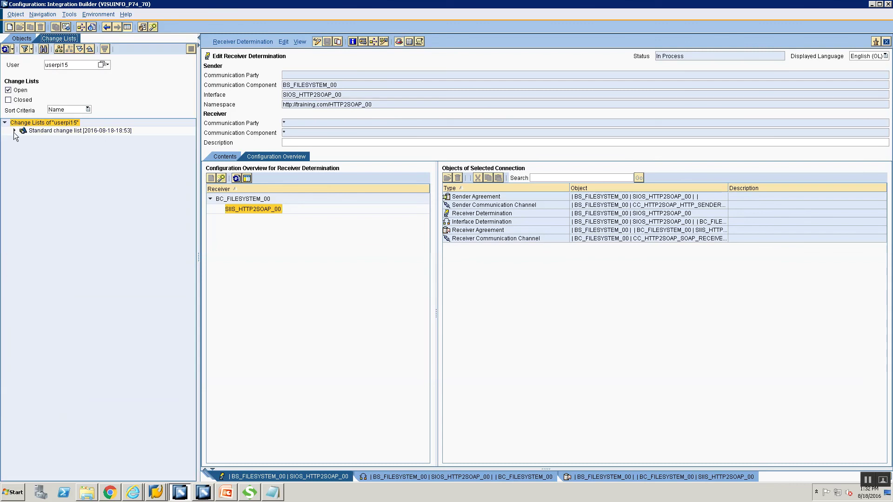
click(41, 132)
right_click(41, 134)
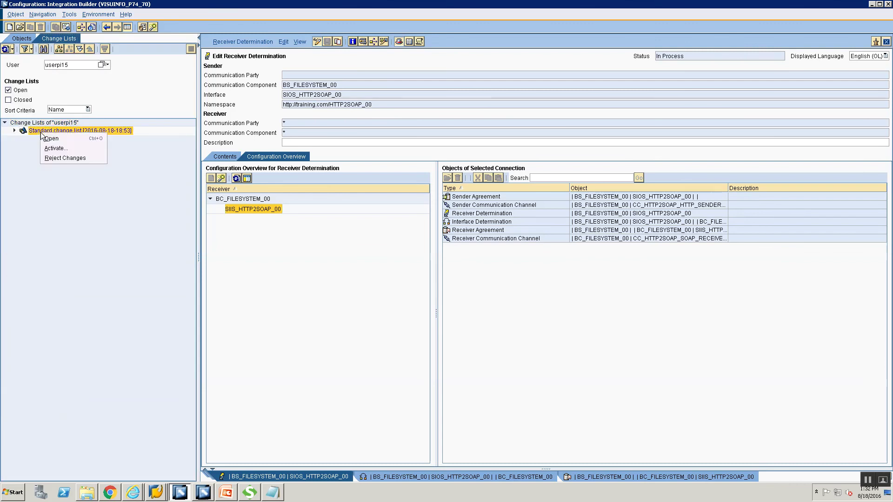
click(72, 148)
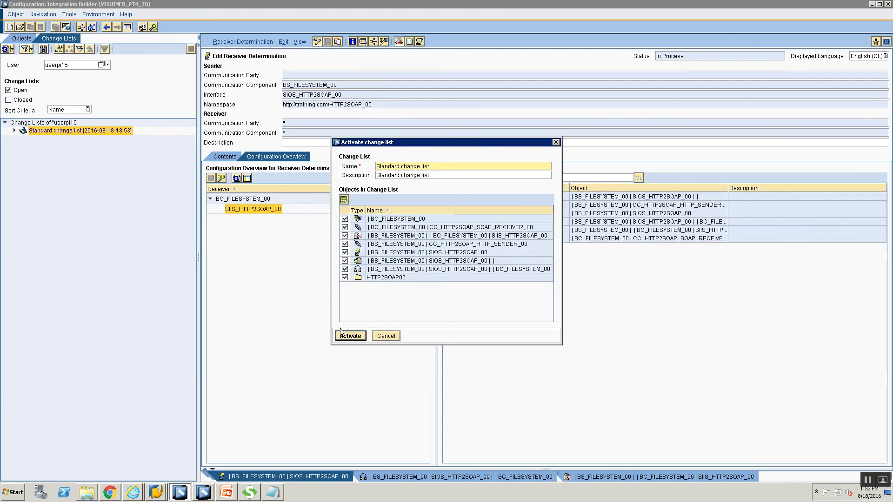
click(380, 336)
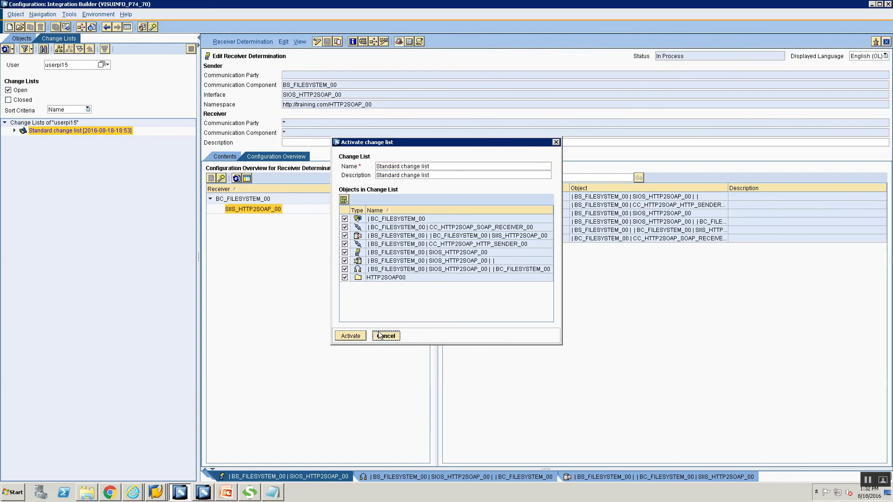
- Expand the Standard change list and review its channels, component, determinations and agreements
click(14, 131)
click(48, 202)
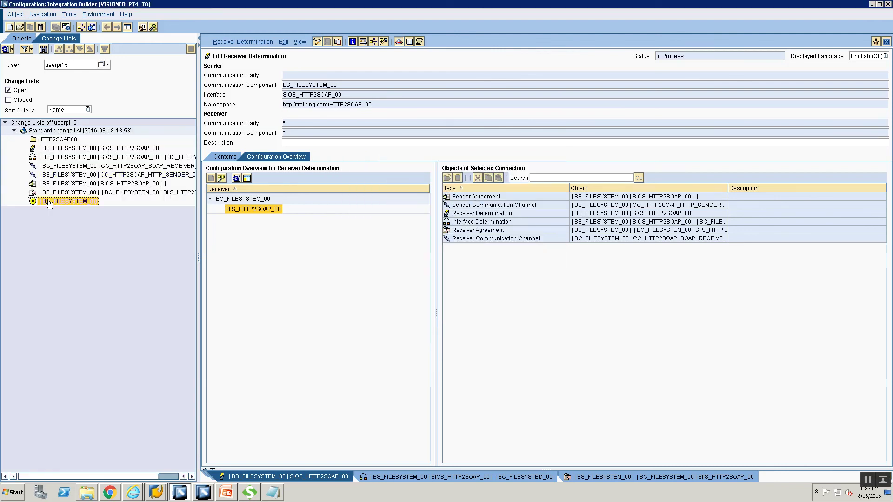
click(50, 168)
click(69, 176)
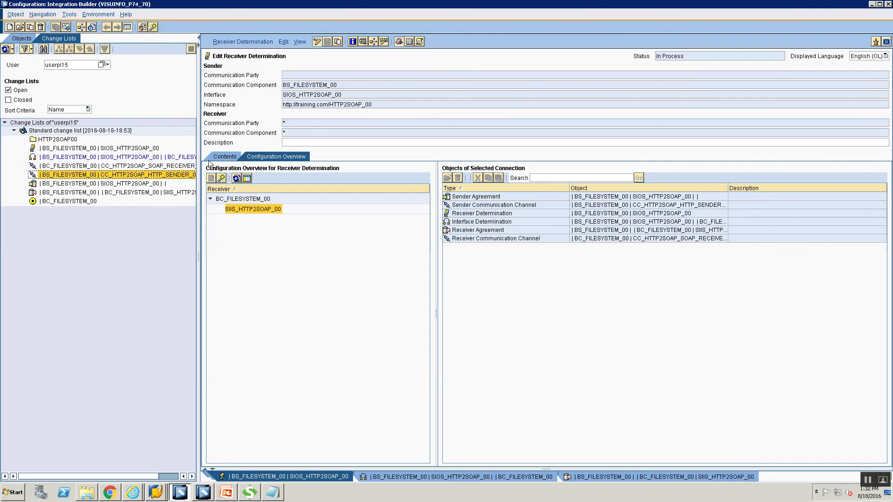
drag(200, 149, 286, 158)
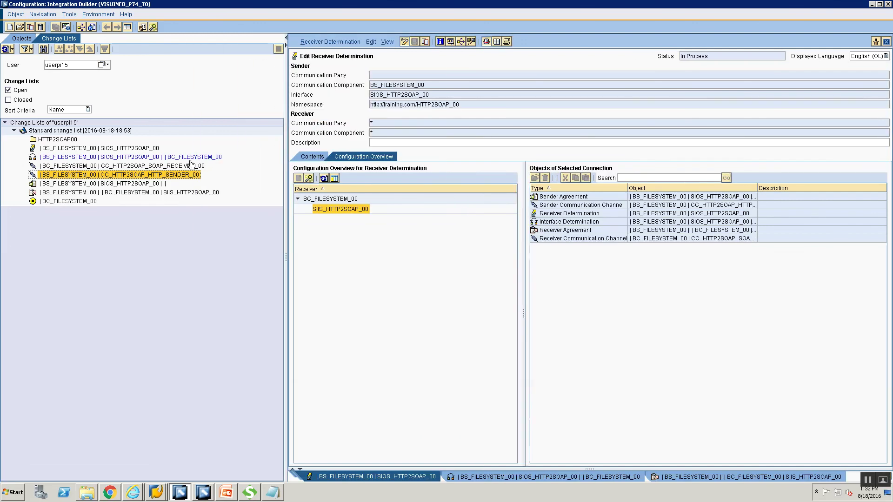
click(189, 167)
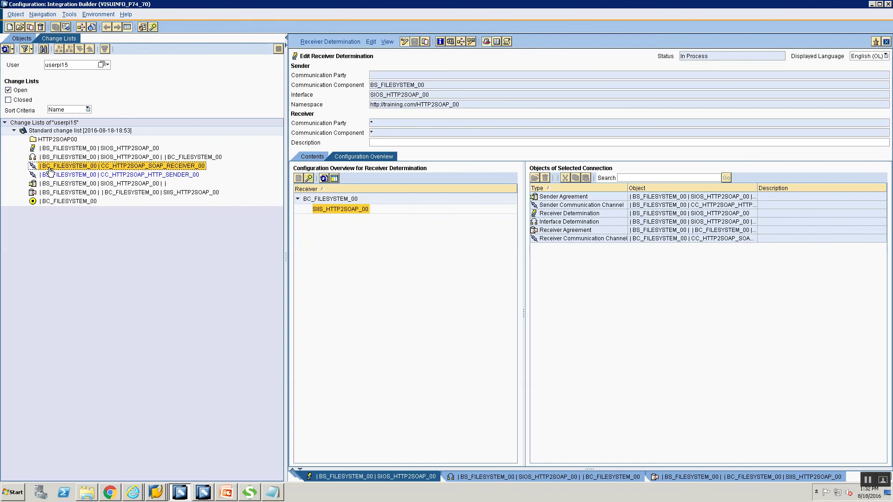
mouse_move(51, 171)
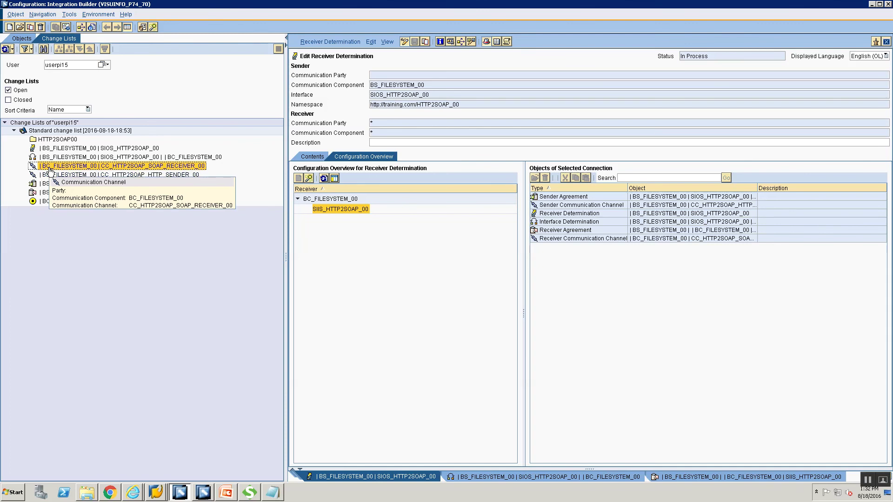
click(44, 203)
mouse_move(45, 206)
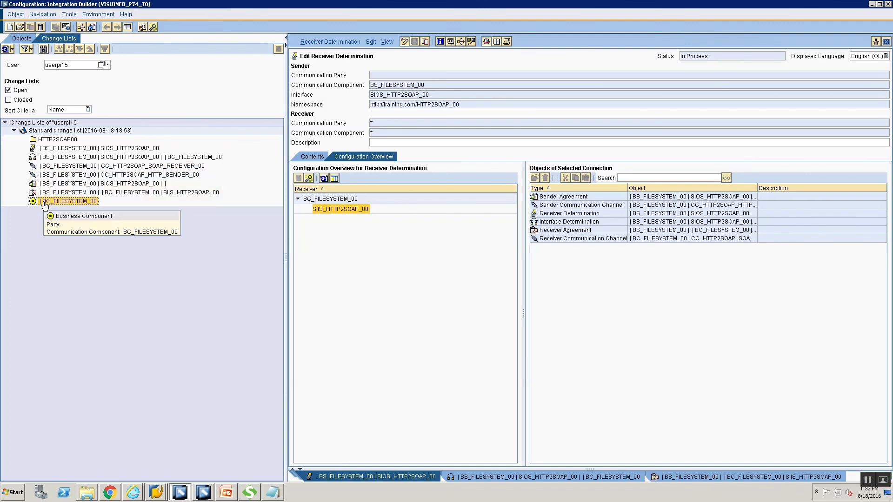
click(63, 130)
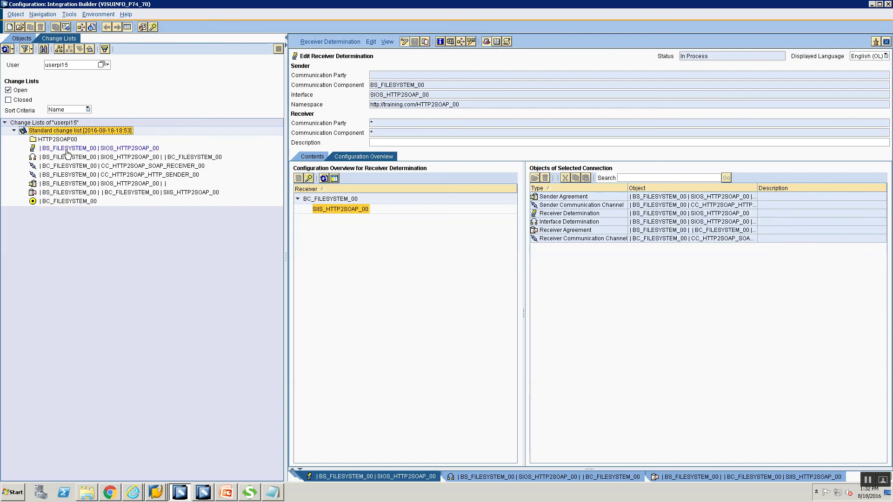
click(68, 148)
click(69, 158)
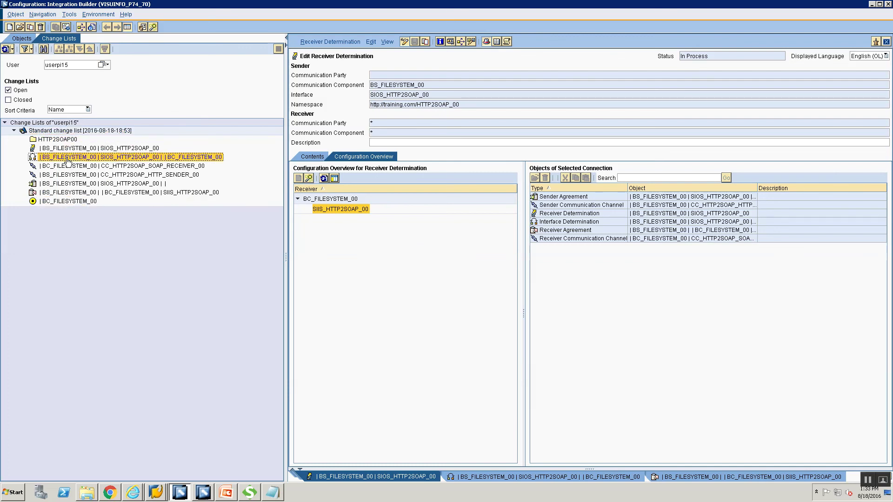
click(70, 184)
click(70, 193)
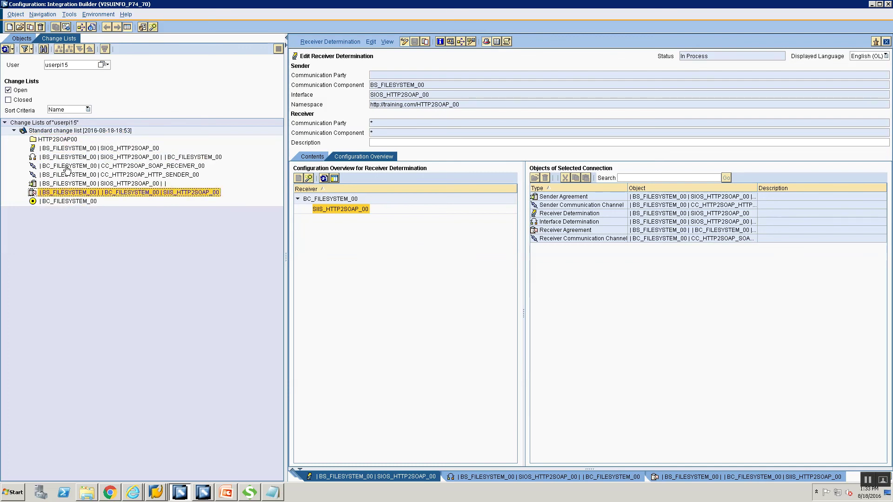
- Activate all objects in the Standard change list and dismiss the confirmation
right_click(71, 134)
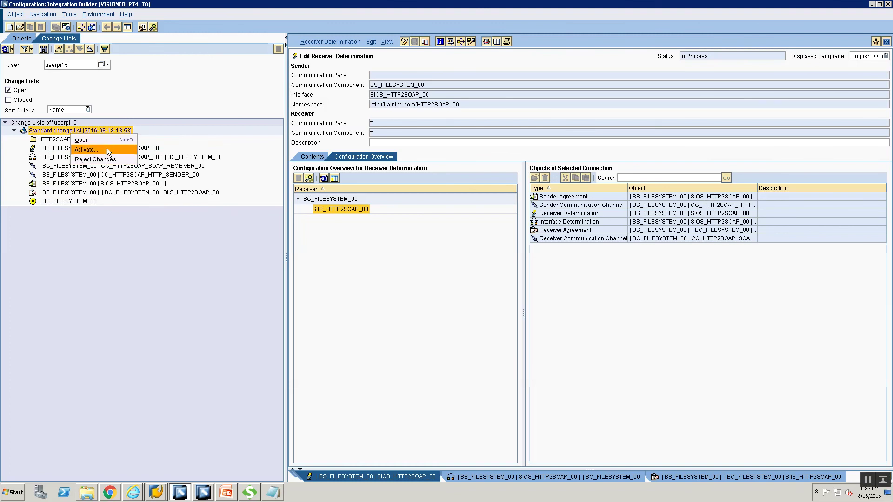
click(107, 150)
click(343, 338)
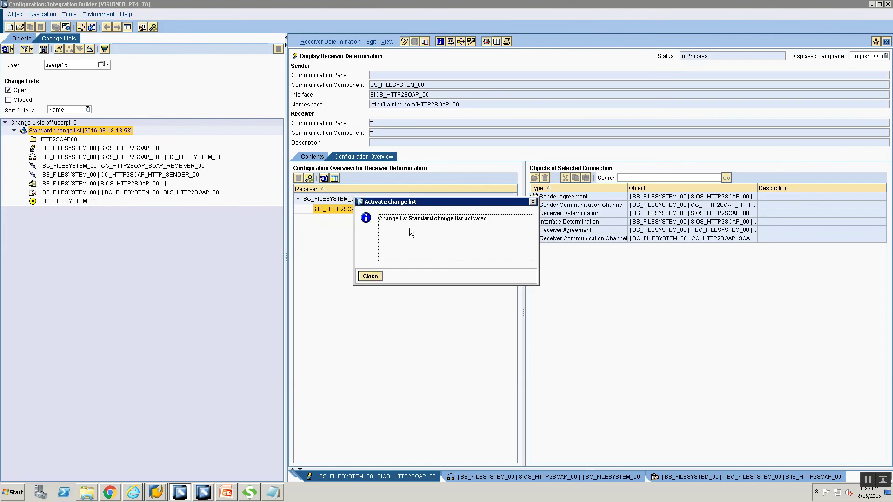
click(363, 276)
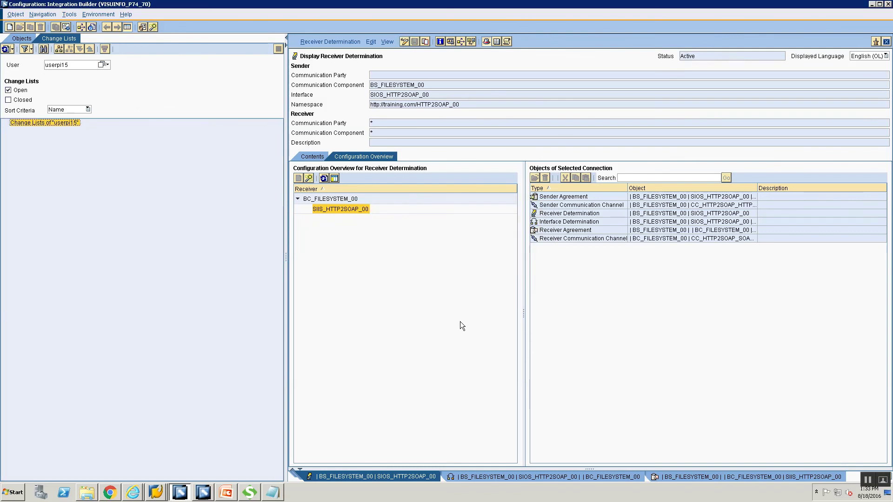
- Select the SCN test client link on the summary slide, then switch to the Currency Convertor page
click(227, 491)
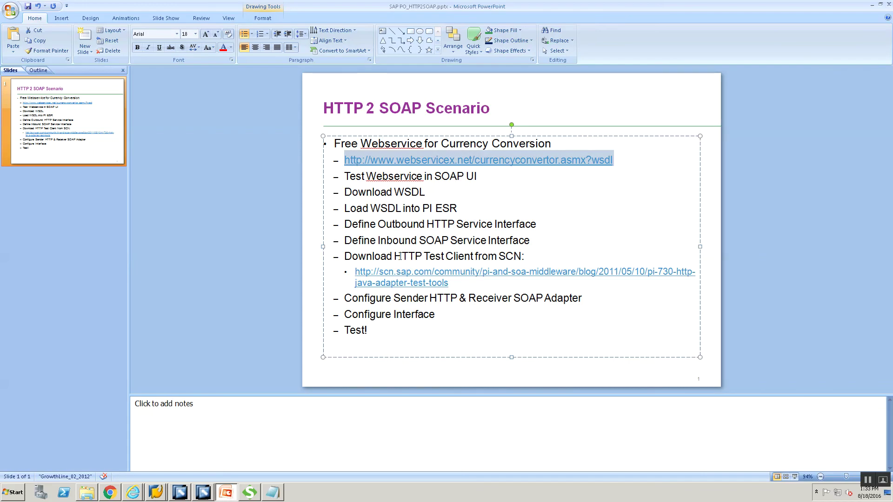
drag(458, 285, 353, 273)
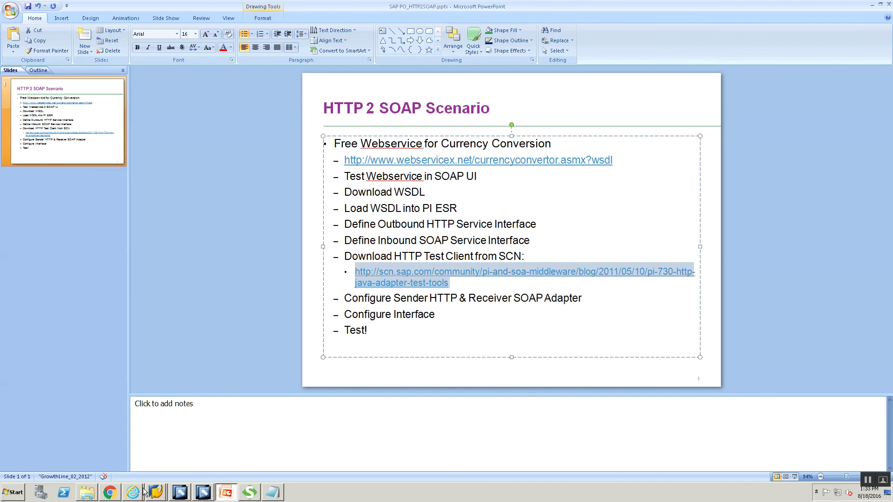
click(110, 492)
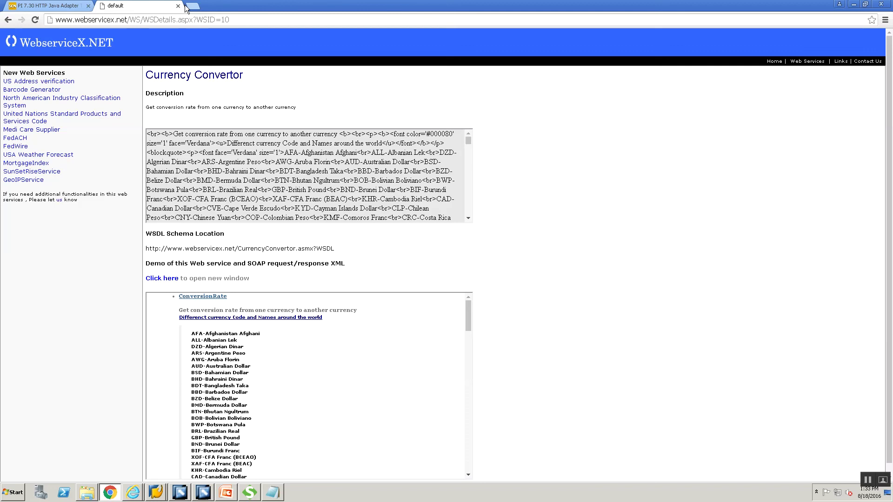
- Close the old tabs and load the SCN blog post 'PI 7.30 HTTP Java Adapter test tools'
click(88, 5)
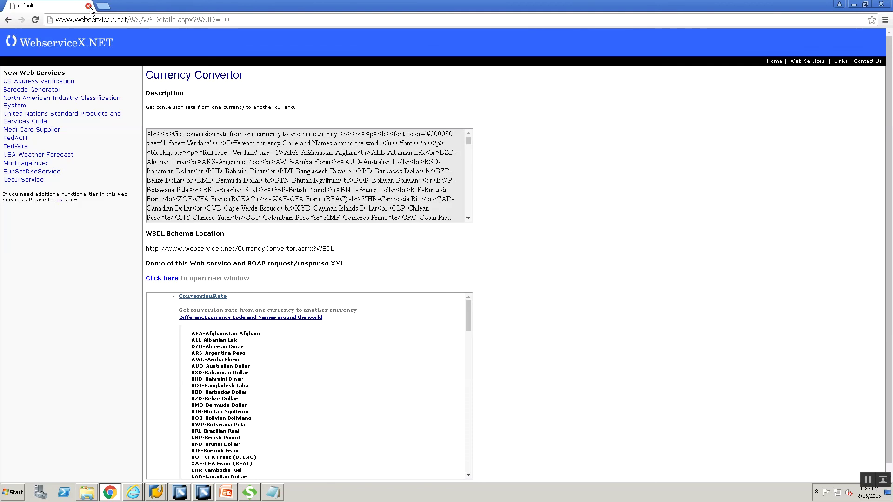
click(103, 5)
click(89, 5)
click(90, 20)
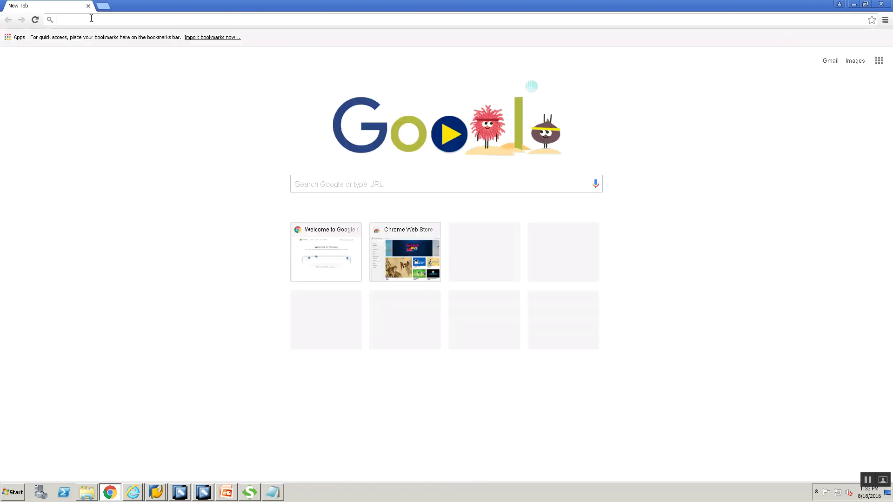
text(http://scn.sap.com/community/pi-and-soa-middleware/blog/2011/05/10/pi-730-http-java-adapter-test-tools)
key(Return)
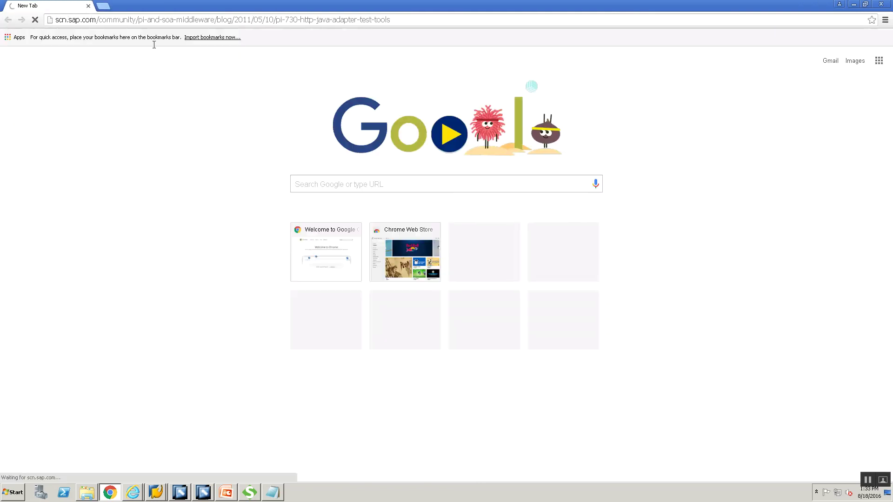
click(103, 5)
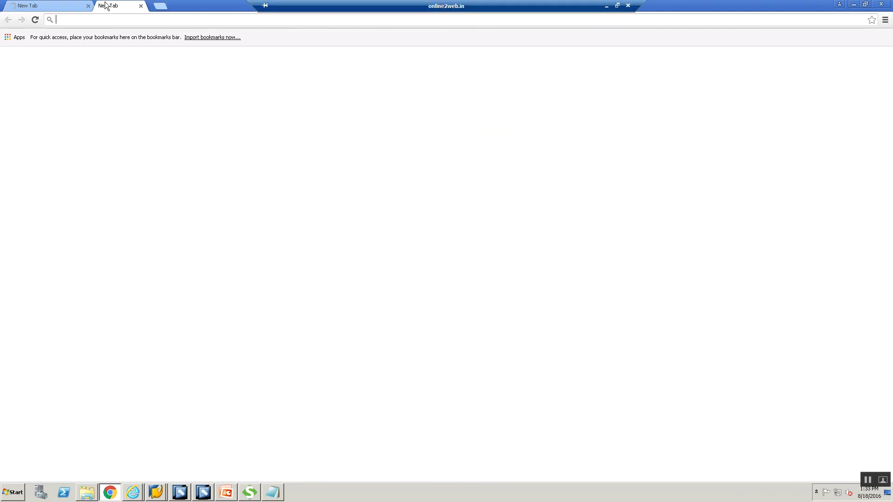
click(177, 6)
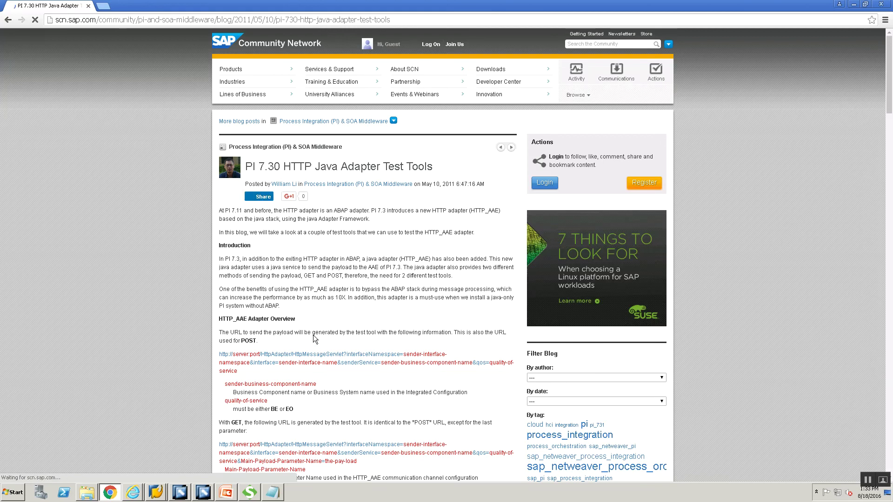
- Scroll to the HTTP_AAE test-client code and select it from <html> to </html>
scroll(314, 334, down, 1)
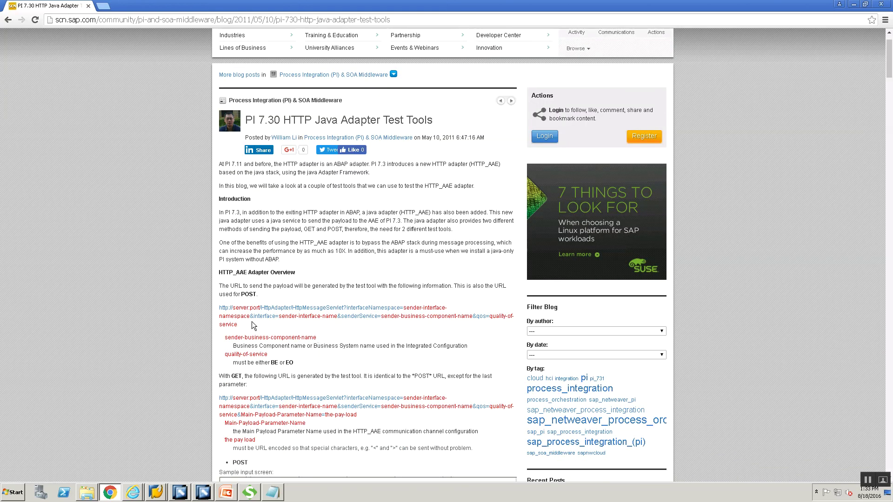
scroll(252, 322, down, 4)
scroll(252, 324, down, 4)
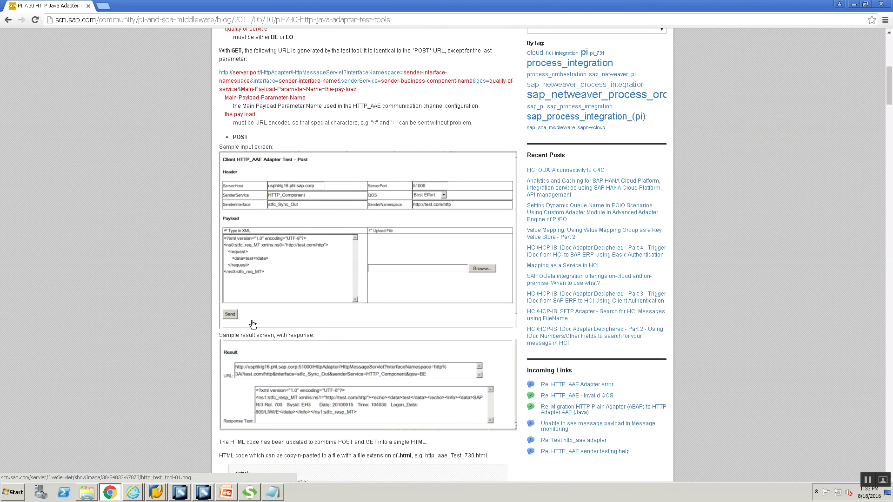
scroll(253, 319, up, 9)
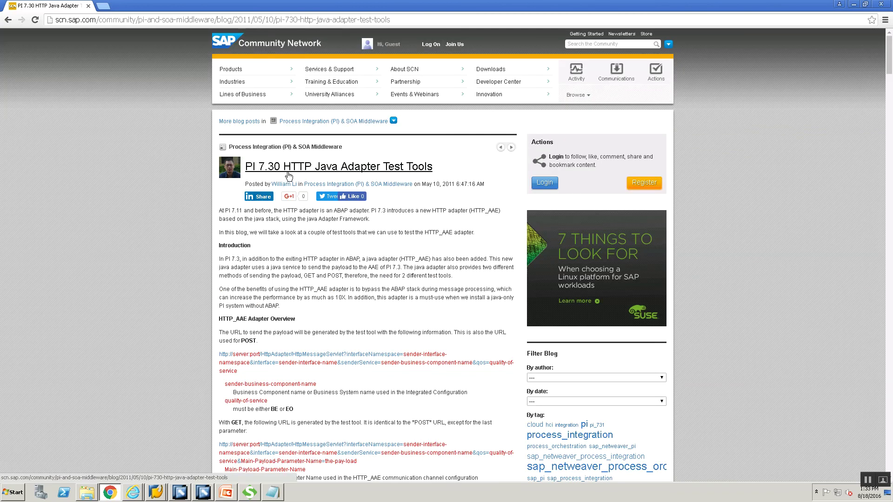
scroll(136, 344, down, 14)
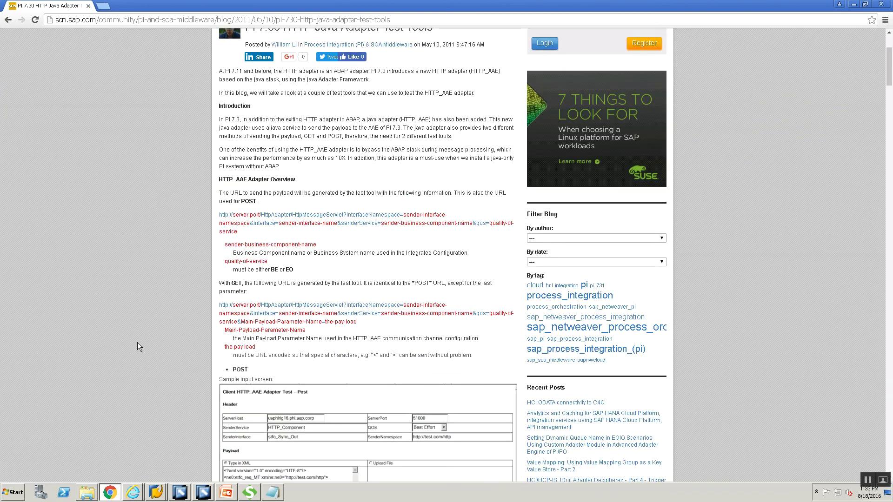
scroll(137, 342, down, 3)
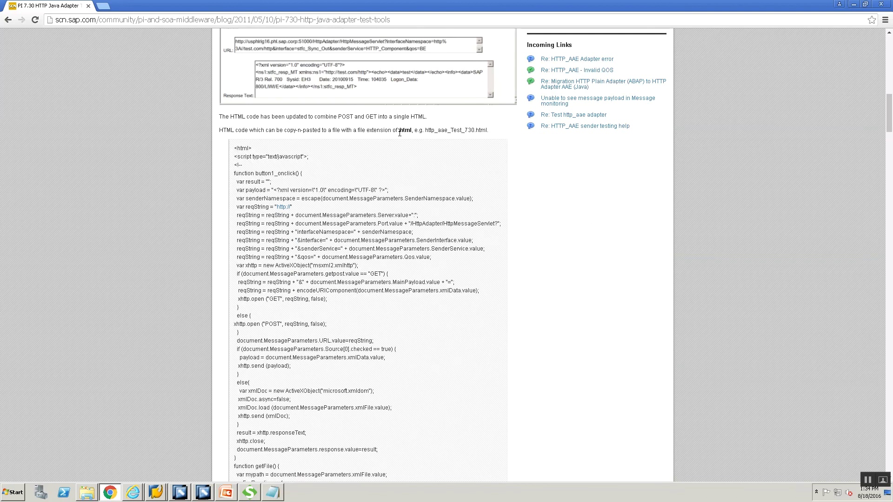
scroll(263, 119, down, 1)
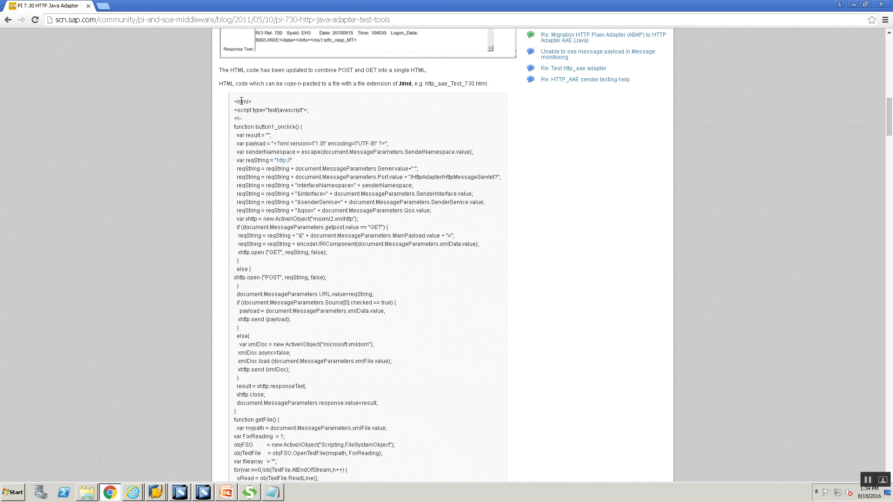
drag(233, 104, 260, 108)
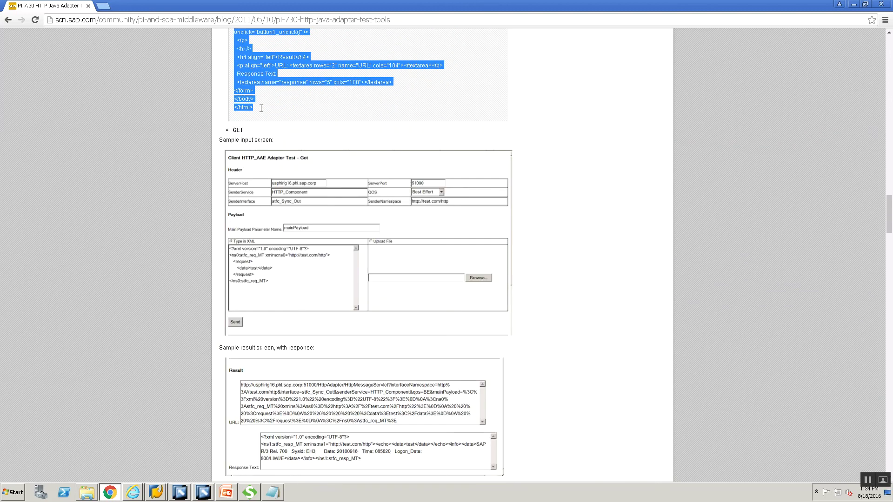
scroll(15, 395, up, 13)
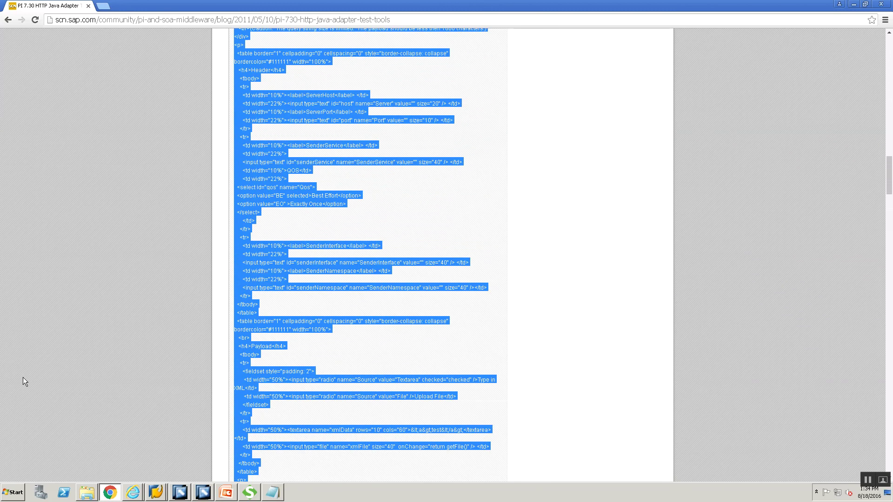
scroll(23, 378, up, 8)
scroll(26, 390, up, 7)
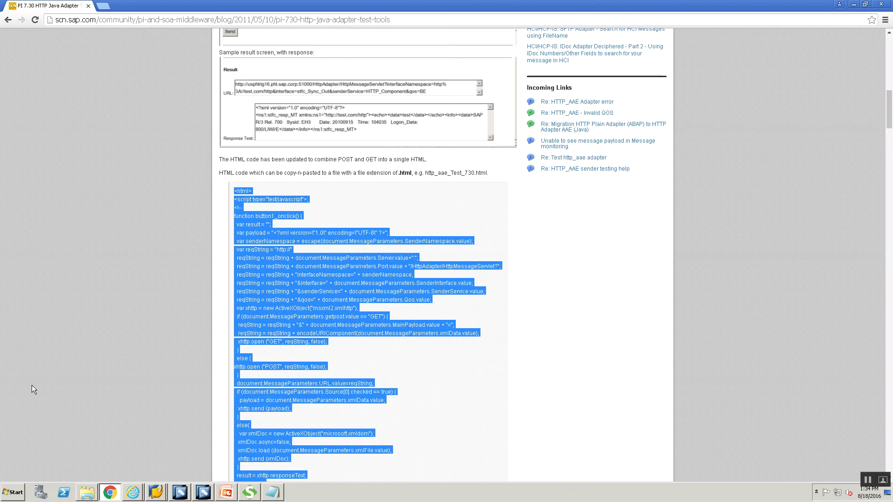
scroll(186, 331, down, 14)
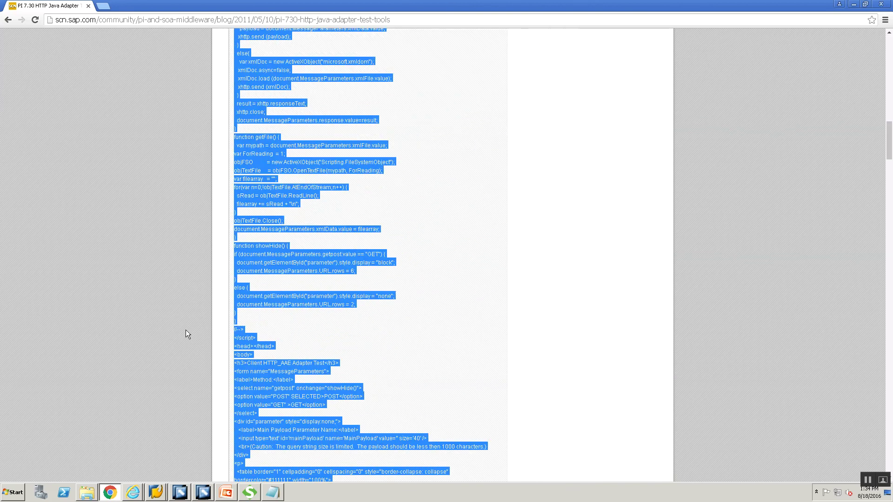
scroll(294, 353, down, 6)
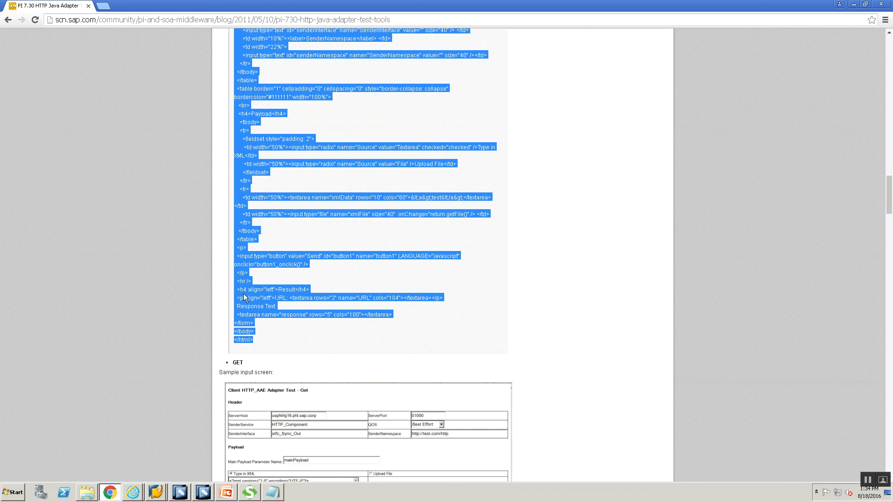
- Paste the copied HTML test-client code into a new maximized Notepad document
key(super+r)
key(Return)
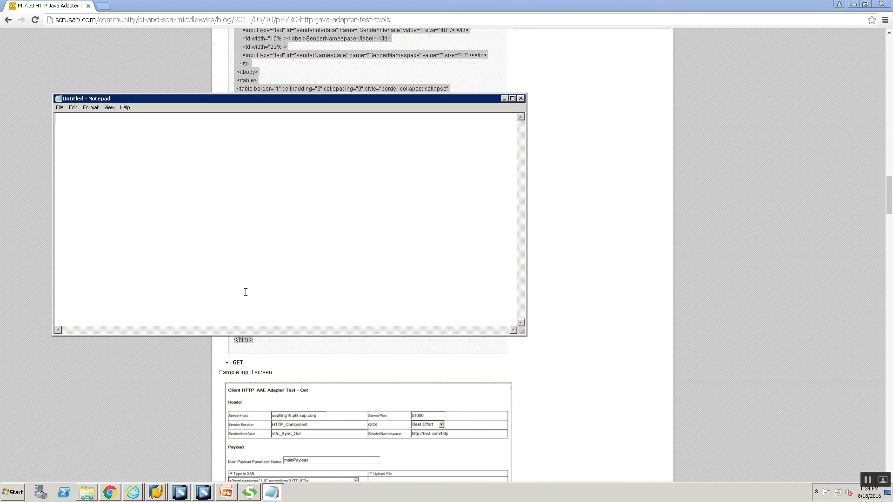
key(ctrl+v)
click(513, 98)
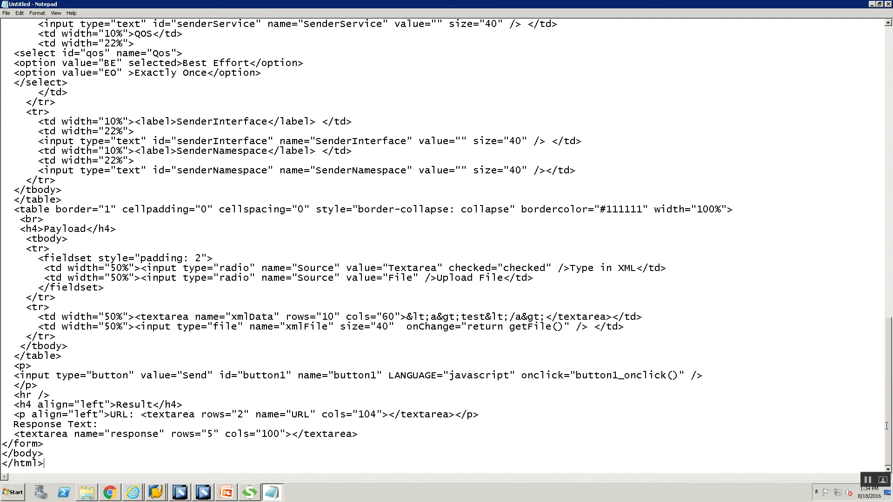
scroll(813, 75, up, 20)
scroll(806, 42, down, 20)
scroll(744, 154, up, 20)
scroll(693, 298, down, 20)
scroll(891, 63, up, 20)
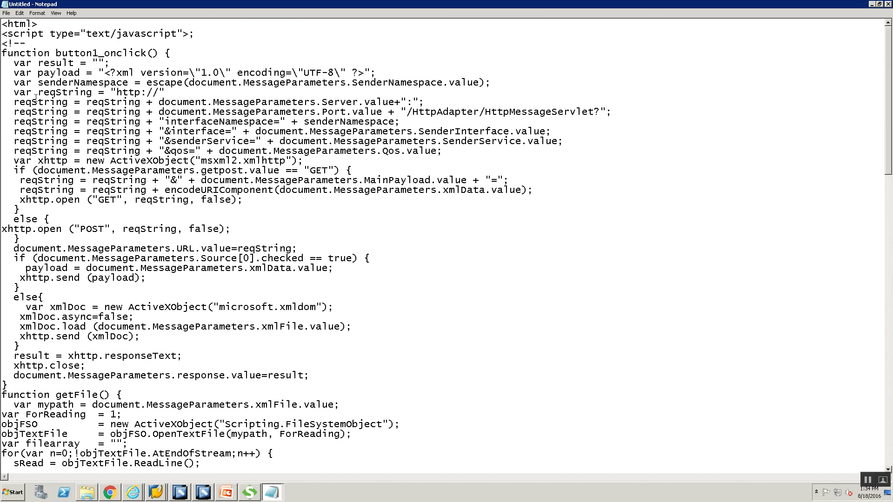
- Save the code as HTTPClient.html in the Training folder and return to the blog
key(ctrl+s)
text(HTTPClient.html)
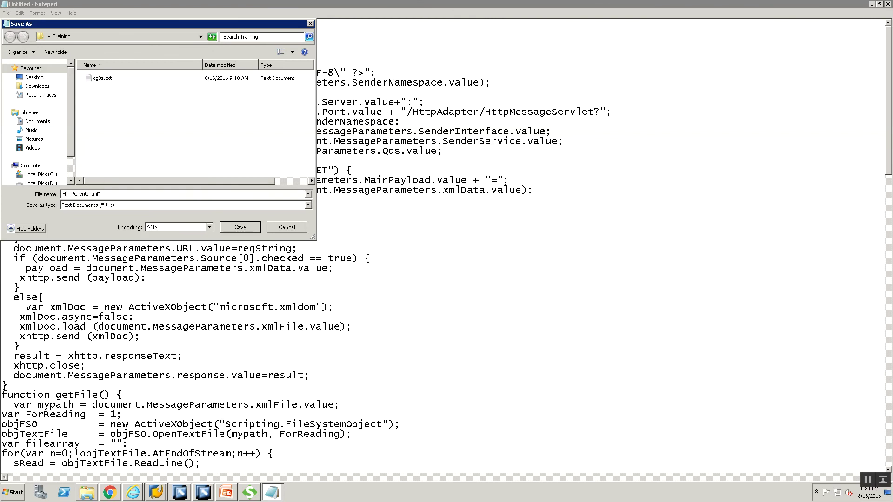
text(")
click(240, 227)
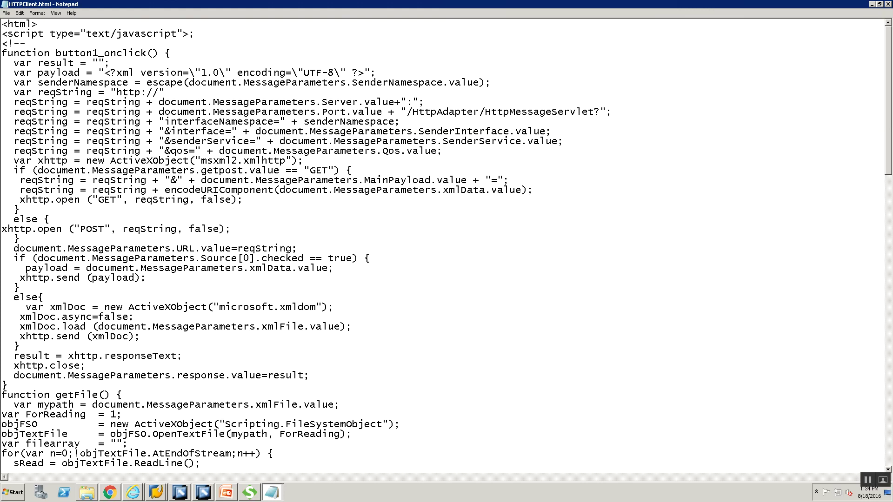
key(alt+Tab)
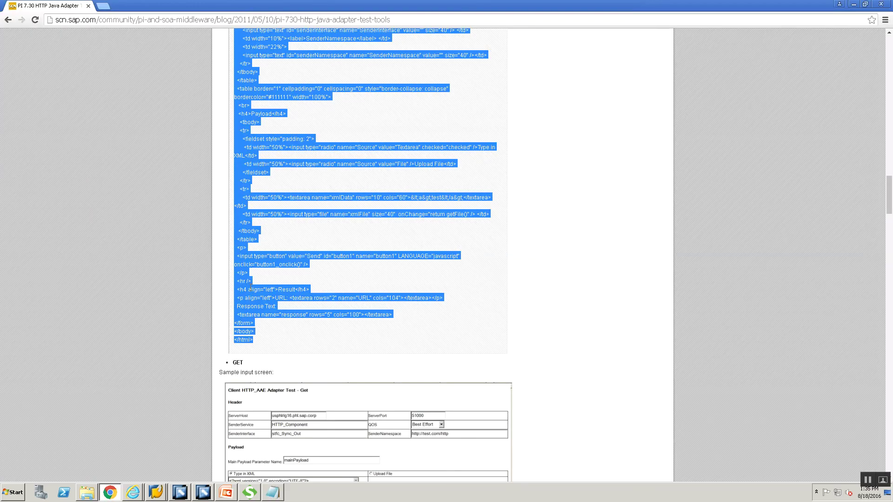
scroll(251, 291, up, 15)
scroll(256, 270, up, 7)
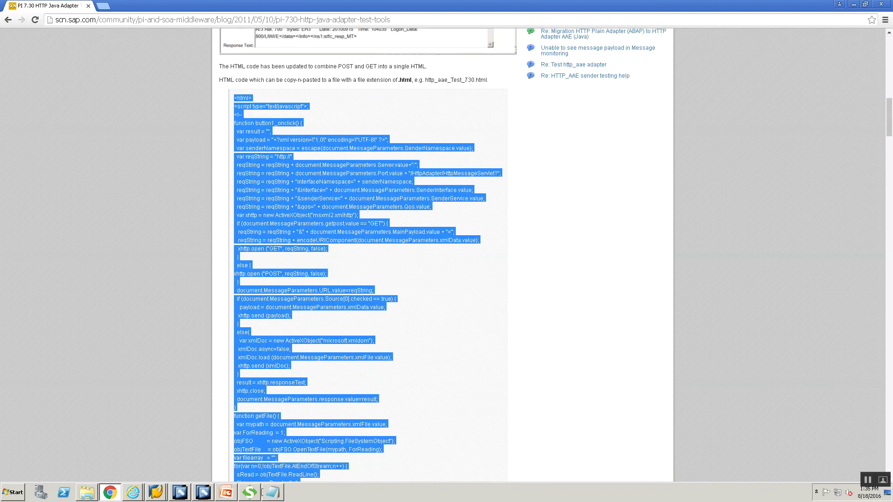
- From the Training folder, open HTTPClient.html with Internet Explorer
click(84, 494)
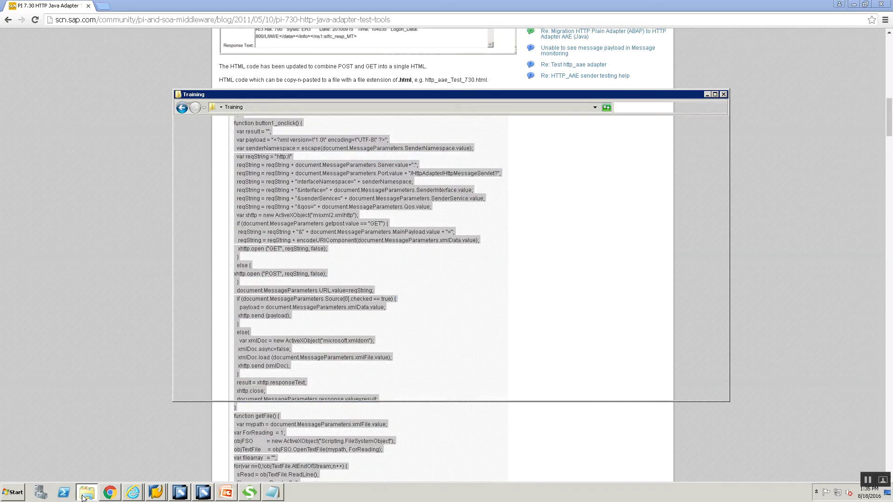
click(417, 332)
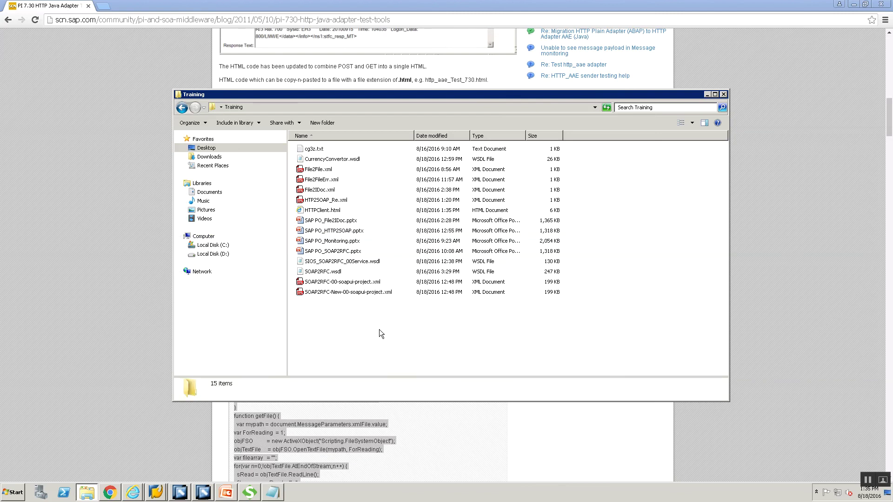
click(319, 210)
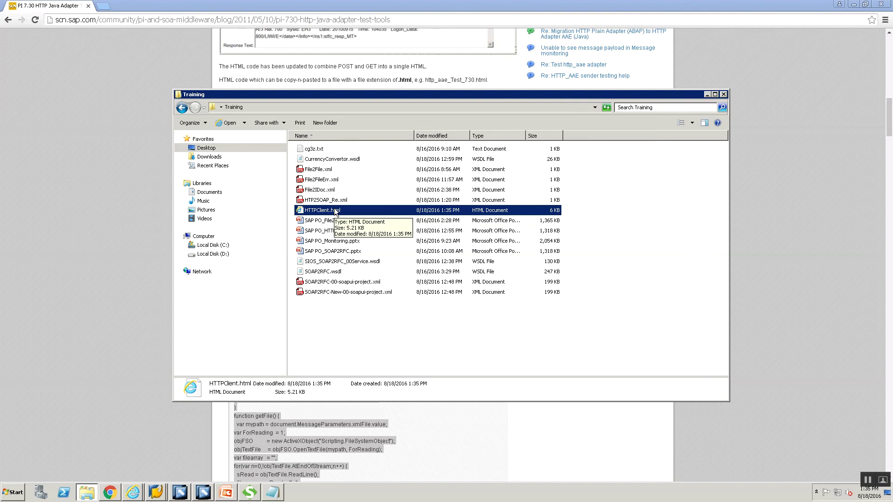
right_click(335, 209)
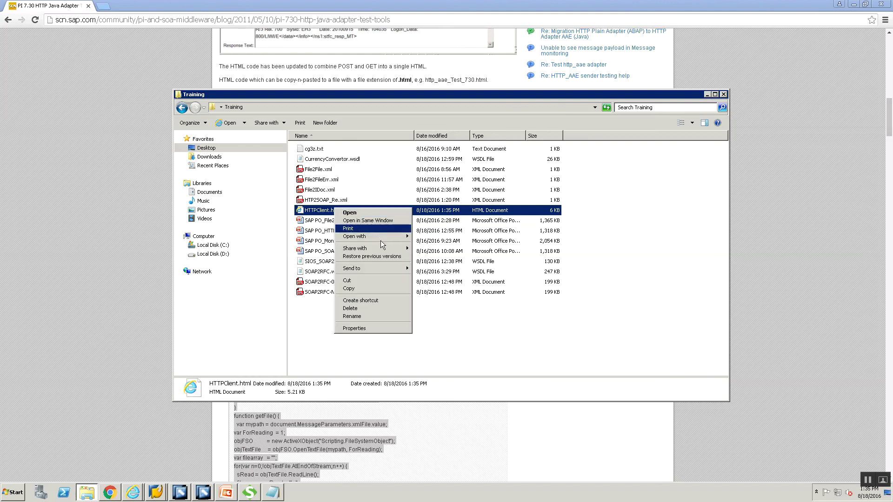
mouse_move(380, 237)
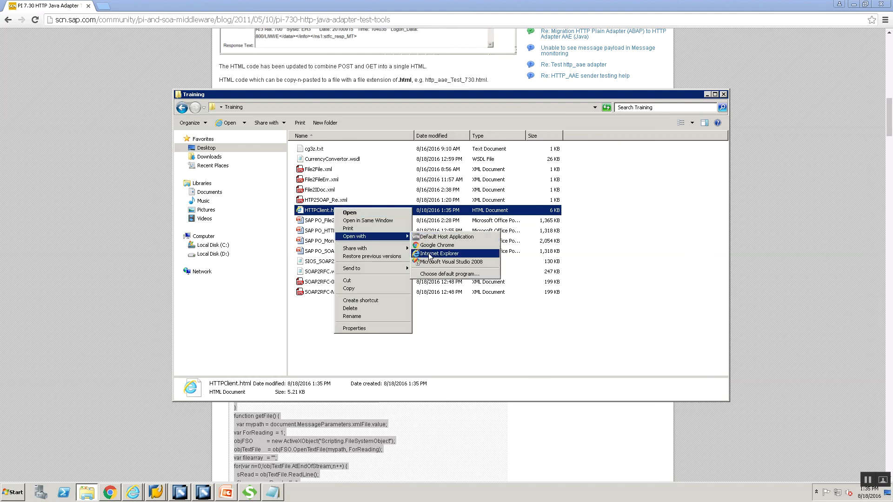
click(429, 255)
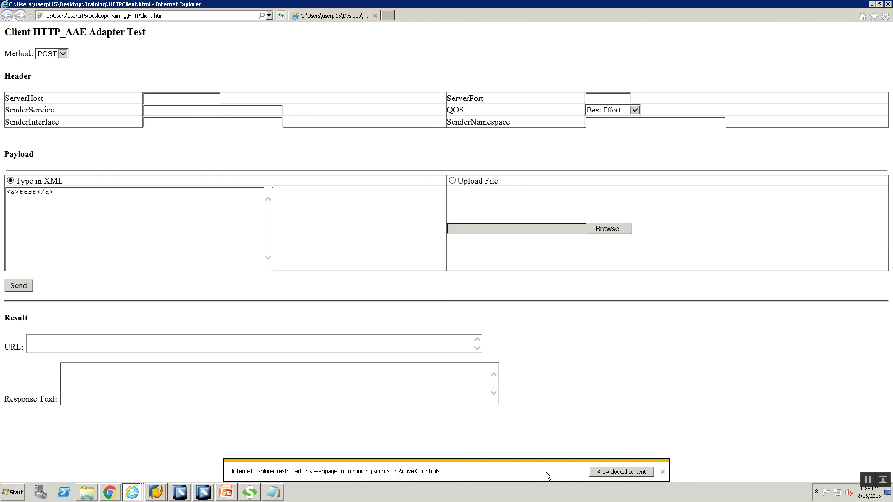
- Allow the test page's scripts and paste the server host visuinfo.global.com into ServerHost
click(607, 472)
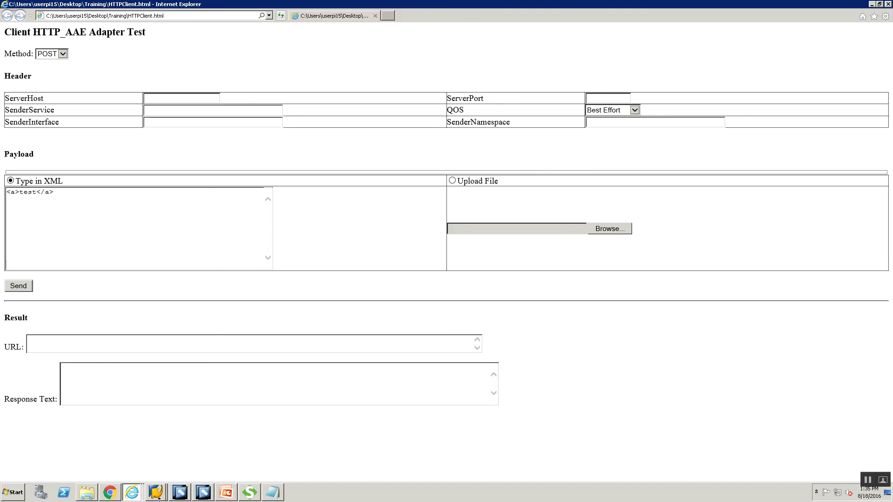
mouse_move(133, 496)
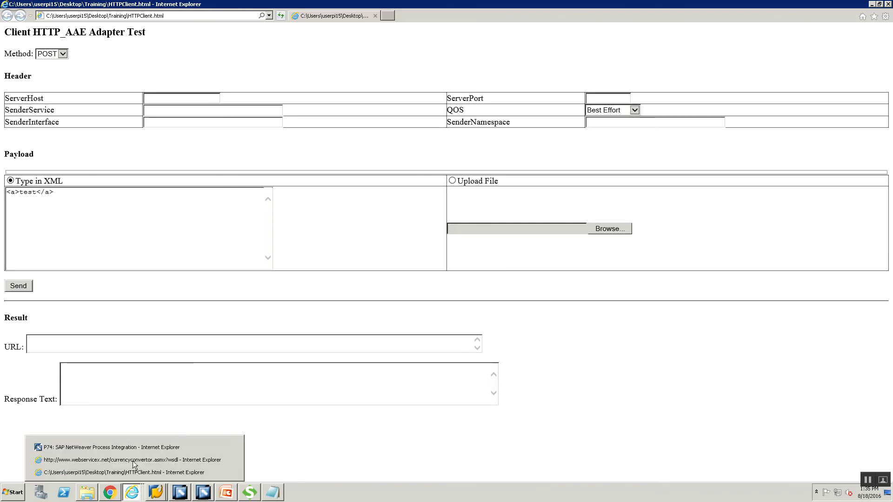
click(133, 448)
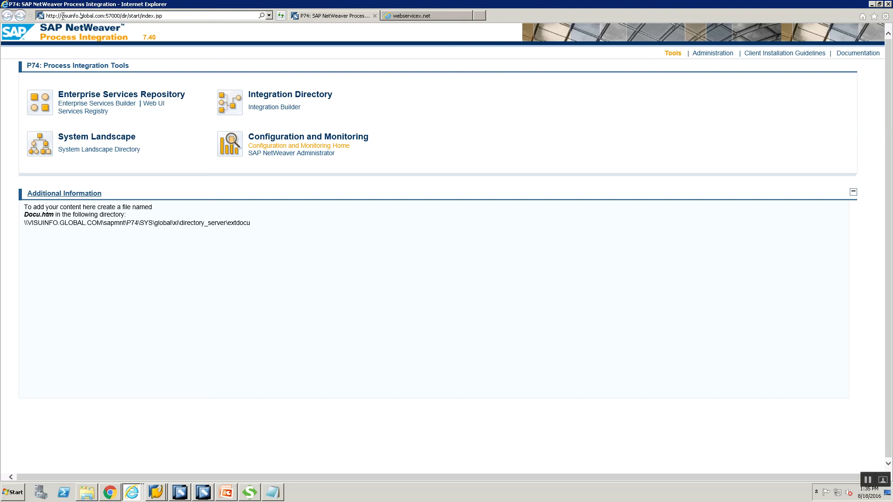
drag(61, 16, 103, 18)
key(alt+Tab)
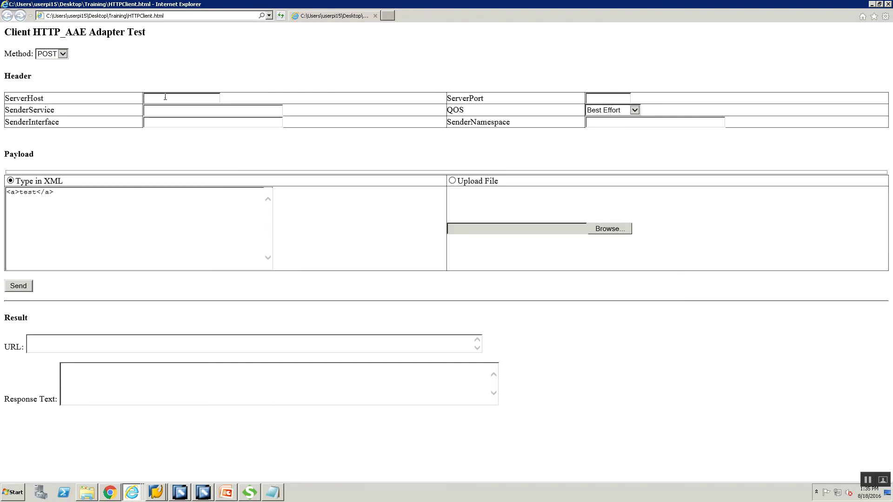
click(165, 96)
text(visuinfo.global.com)
key(alt+Tab)
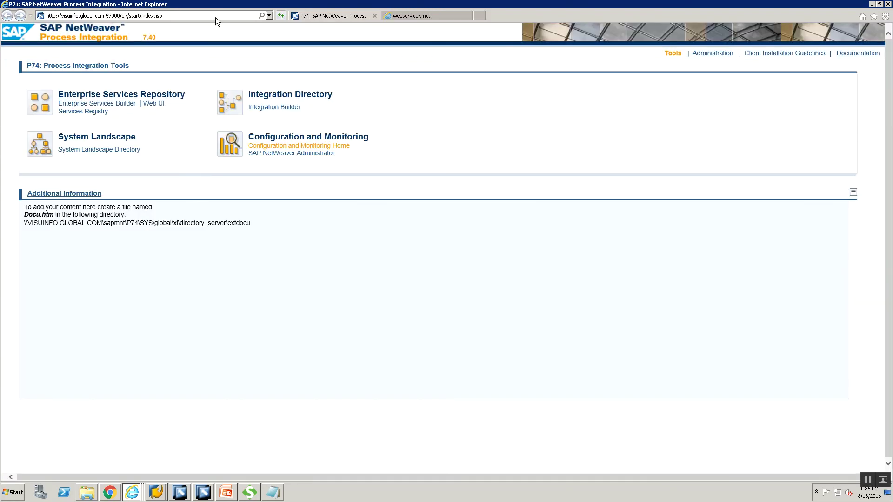
key(alt+Tab)
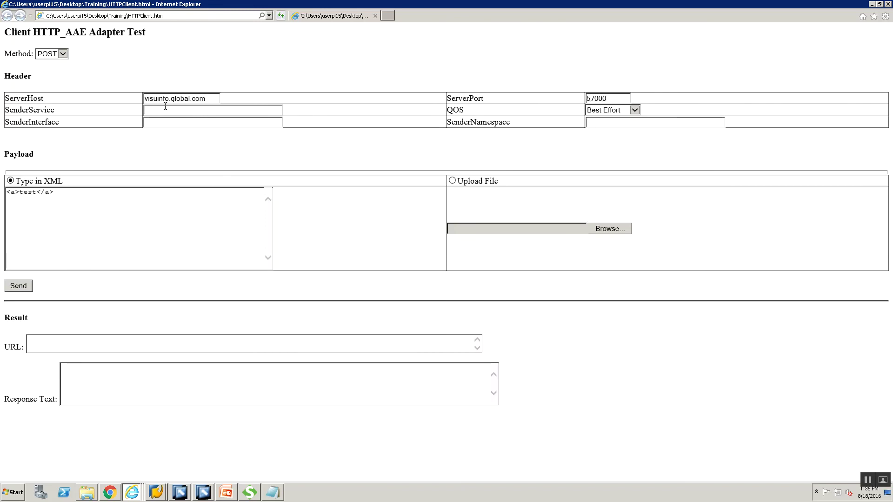
- Copy BS_FILESYSTEM_00 and SIOS_HTTP2SOAP_00 from Integration Builder into SenderService and SenderInterface
mouse_move(198, 496)
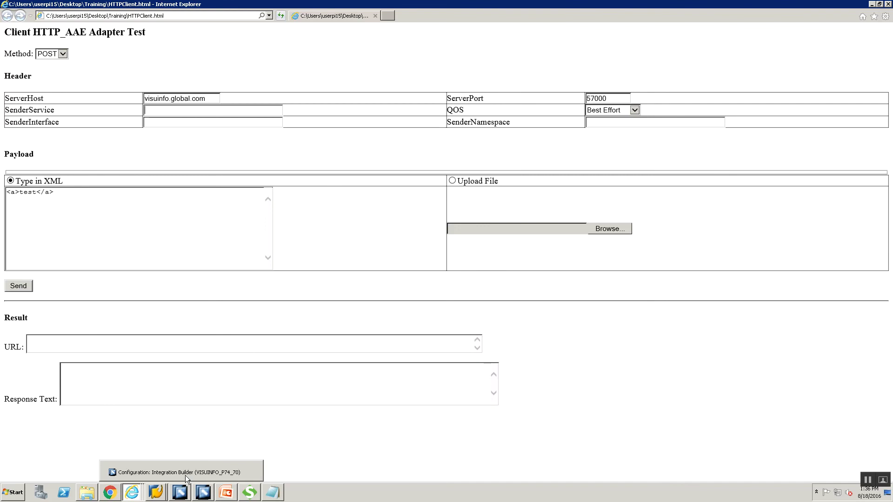
click(185, 474)
drag(432, 84, 367, 85)
key(ctrl+c)
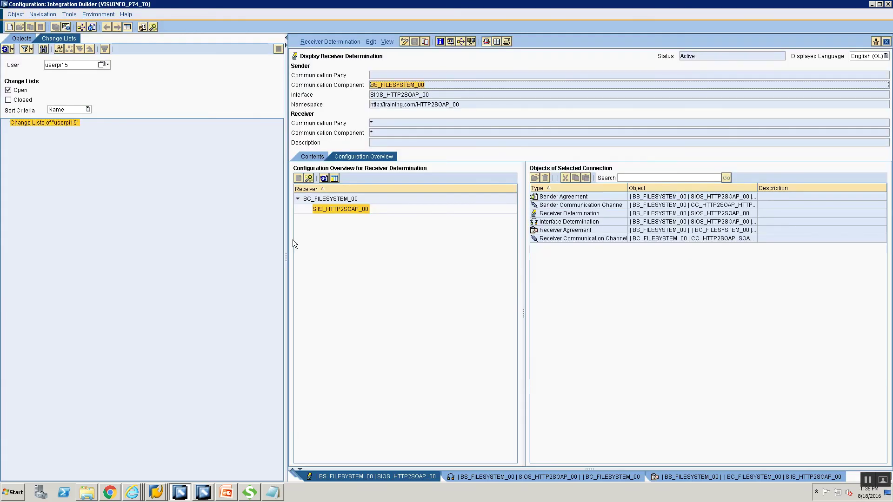
key(alt+Tab)
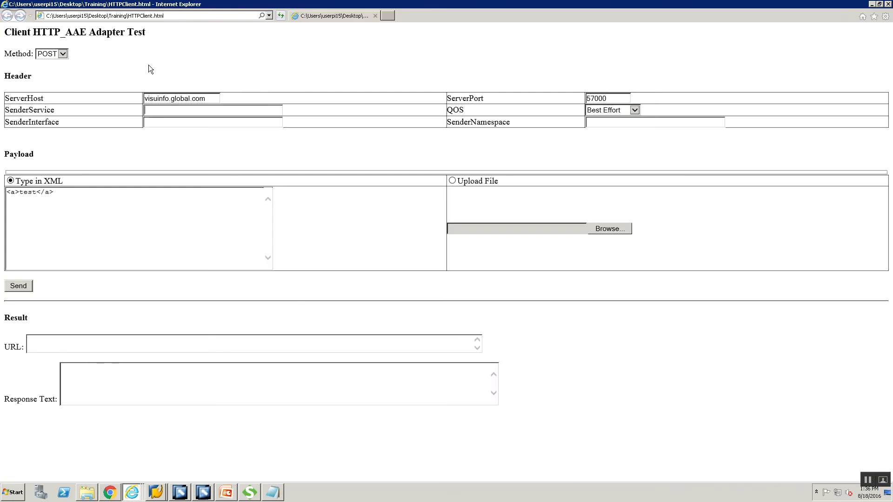
key(ctrl+v)
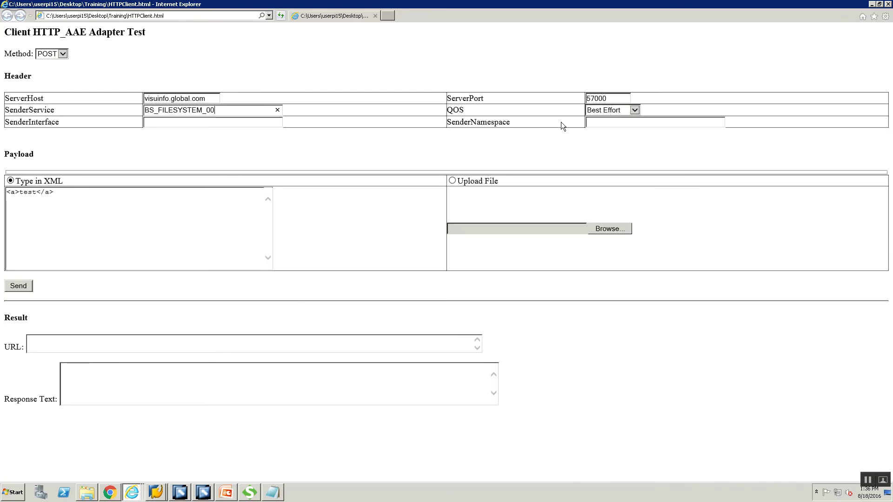
click(214, 122)
key(alt+Tab)
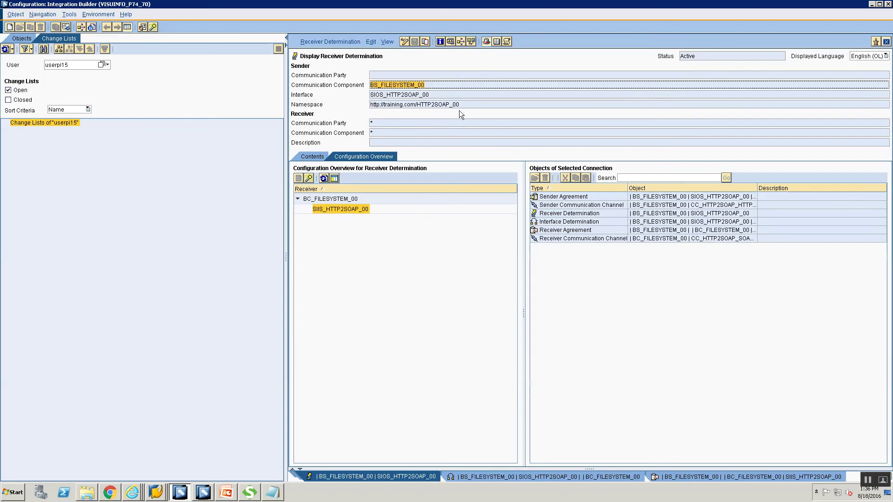
click(450, 96)
key(ctrl+c)
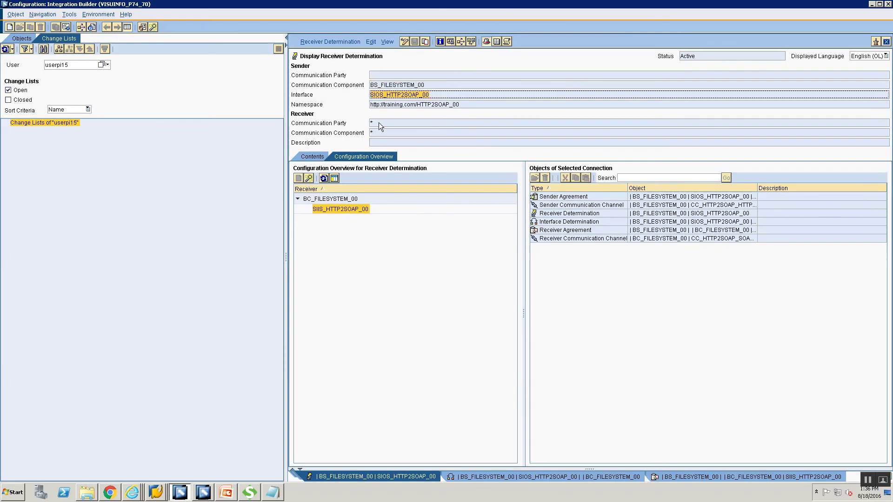
key(alt+Tab)
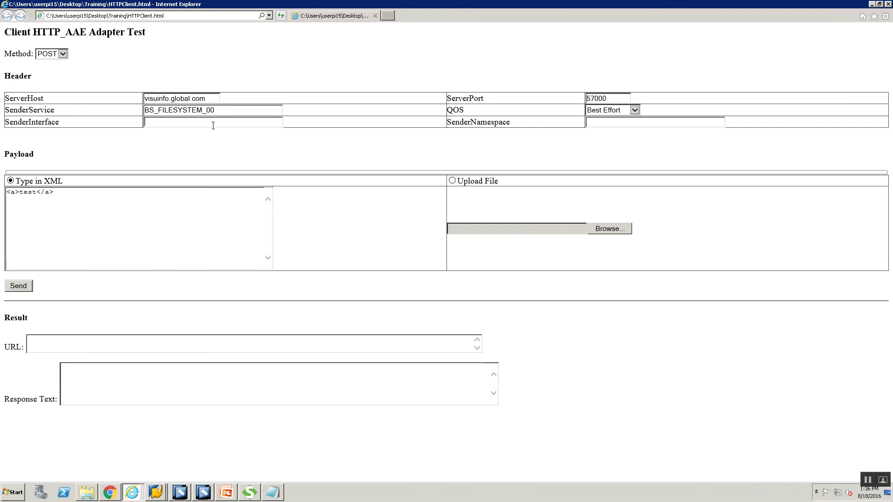
key(ctrl+v)
- Paste the interface namespace into SenderNamespace and keep QOS at Best Effort
key(alt+Tab)
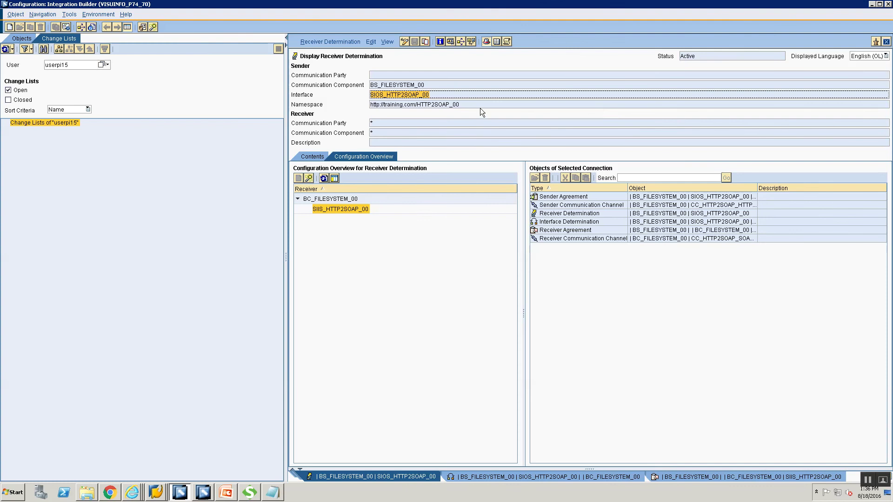
key(Tab)
key(ctrl+c)
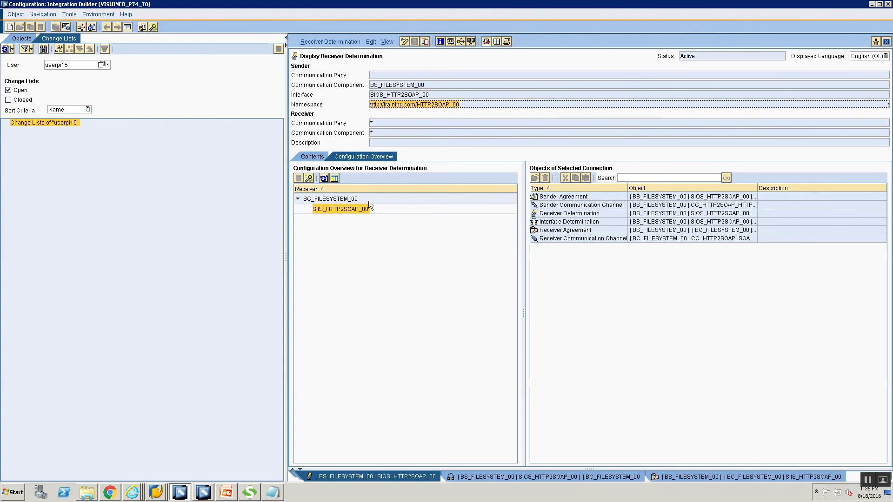
key(alt+Tab)
click(592, 124)
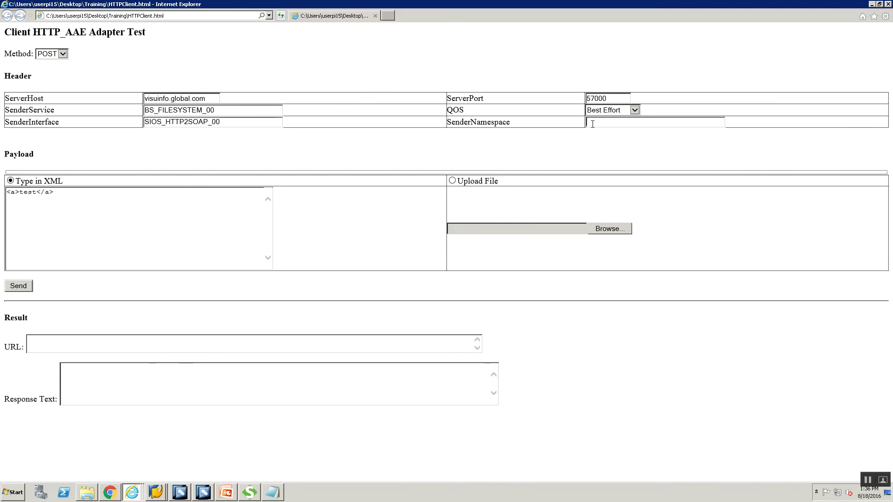
key(ctrl+v)
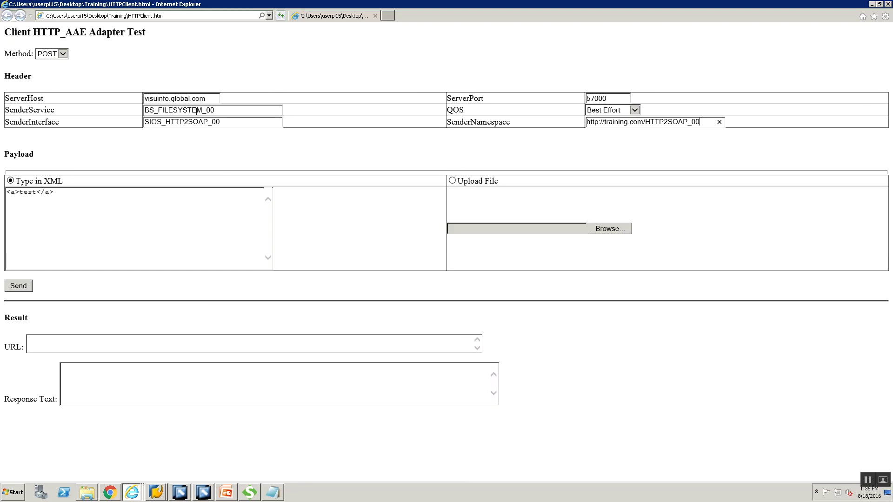
click(623, 112)
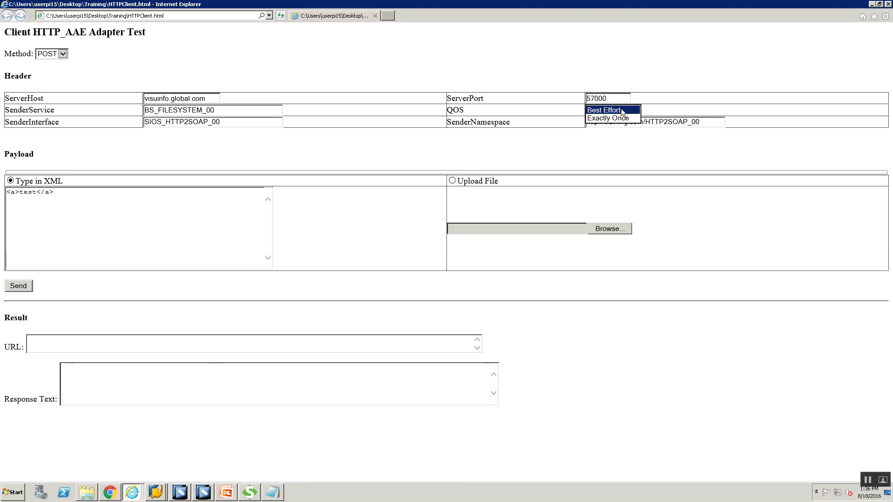
click(622, 110)
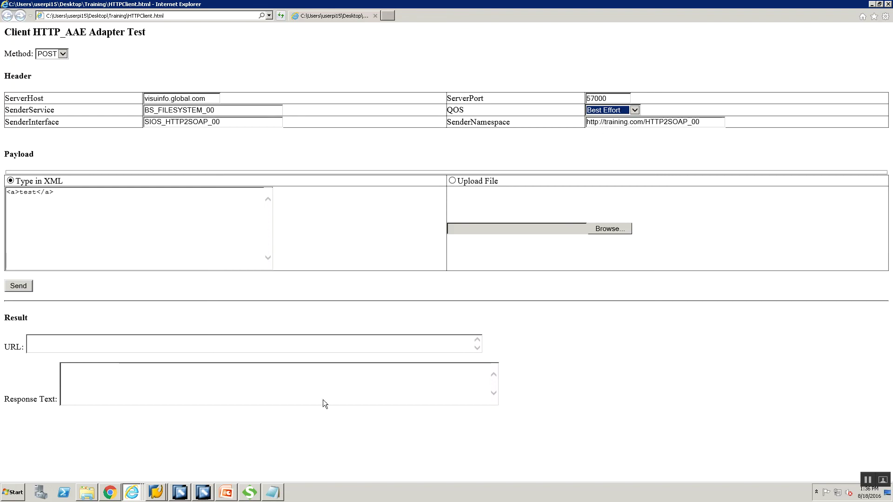
- Replace the <a>test</a> placeholder payload with the USD-to-INR XML request copied from Notepad
mouse_move(273, 492)
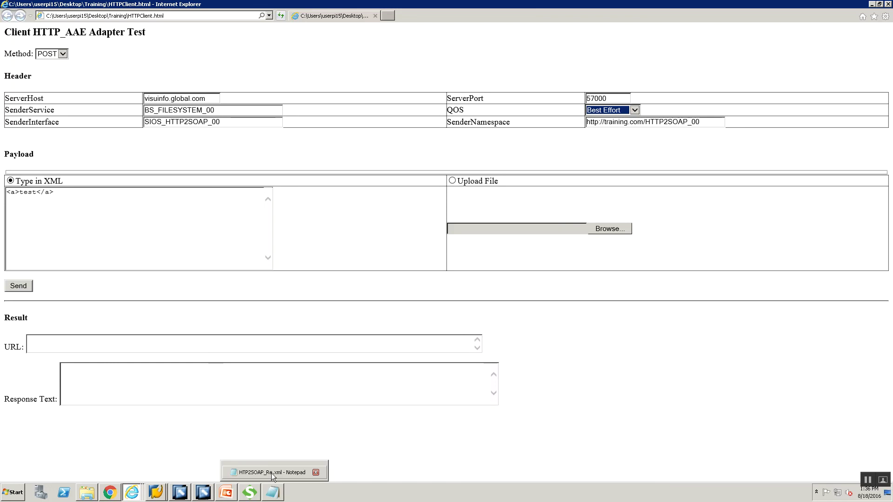
click(274, 474)
drag(213, 158, 2, 112)
key(ctrl+c)
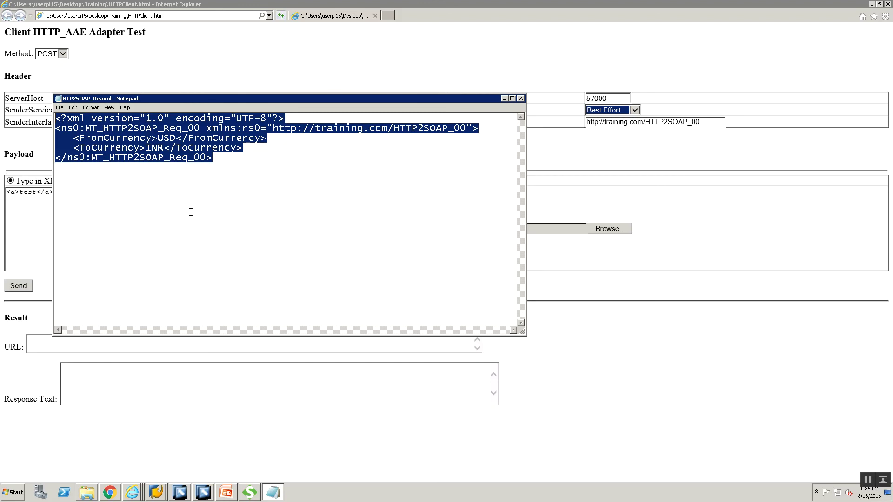
click(26, 218)
key(ctrl+a)
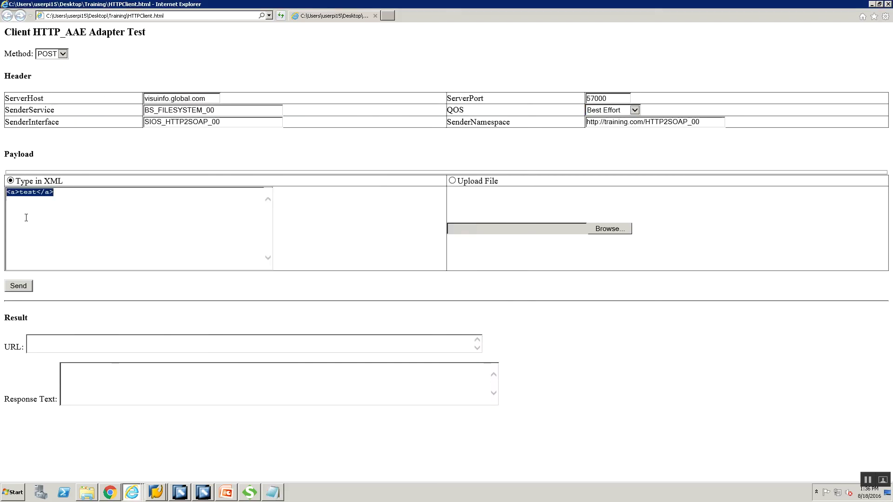
key(Delete)
key(ctrl+v)
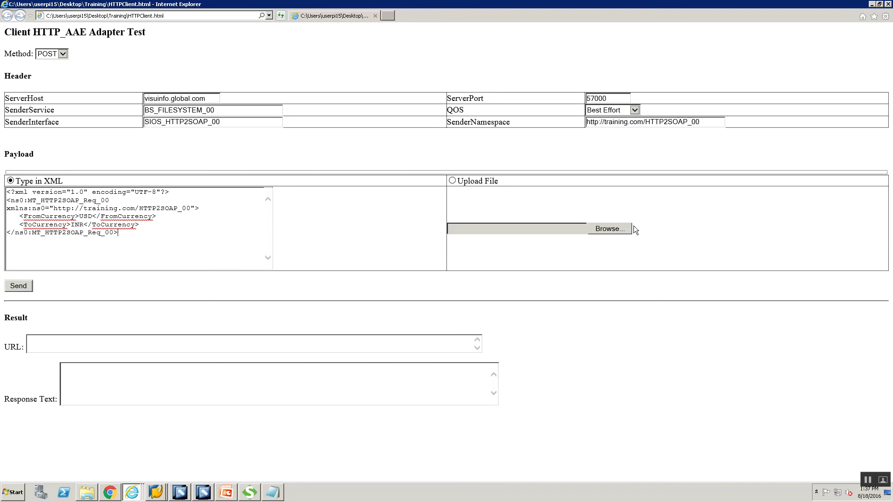
- Attach HTP2SOAP_Re.xml as the upload file and send the request
click(452, 181)
click(601, 226)
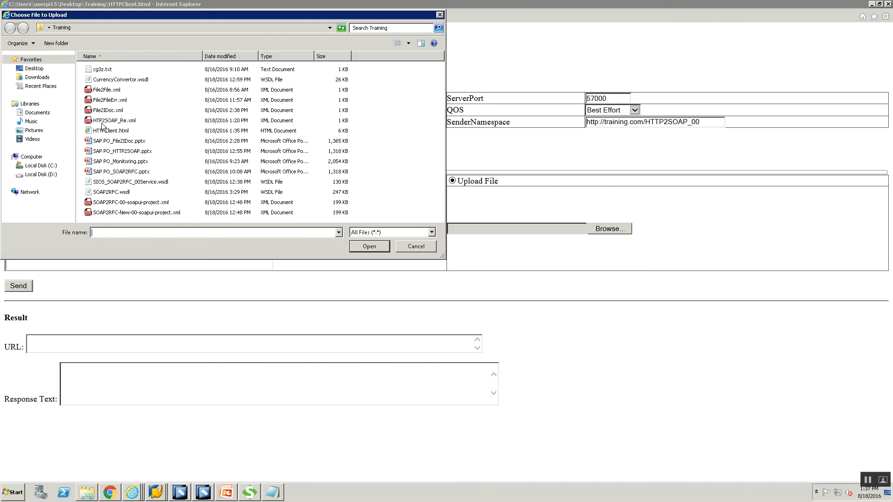
click(104, 121)
click(361, 249)
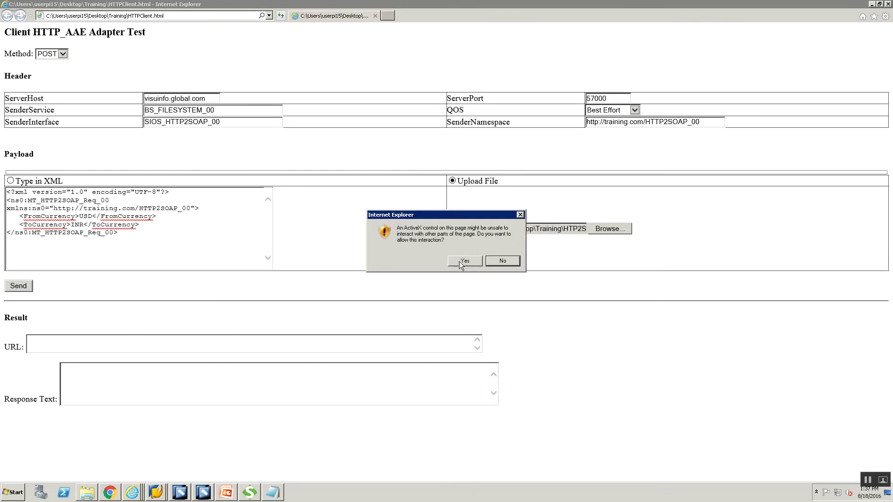
click(459, 261)
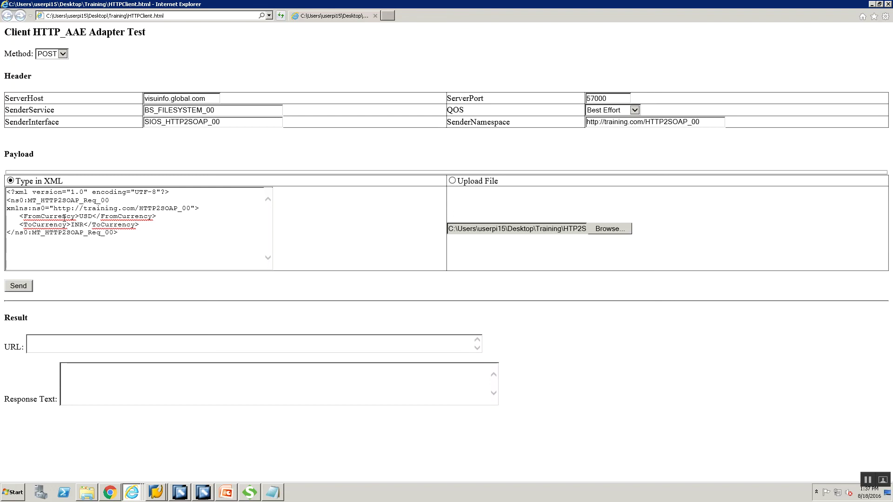
click(29, 287)
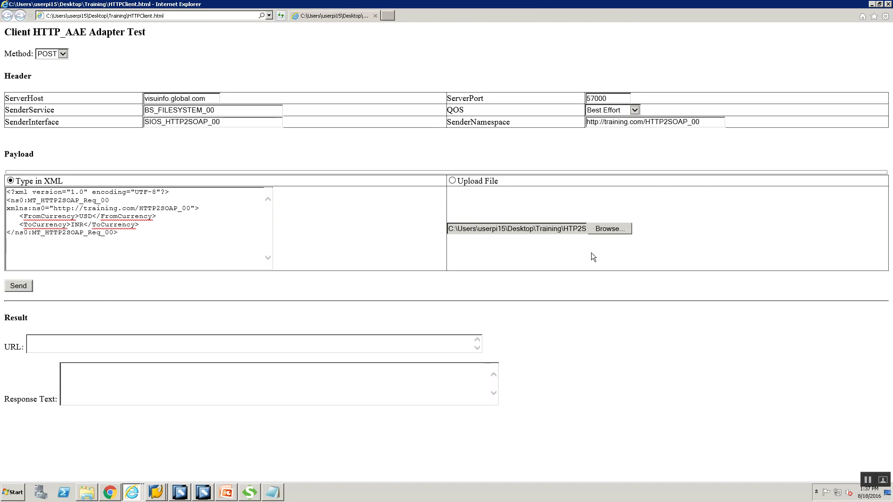
click(23, 288)
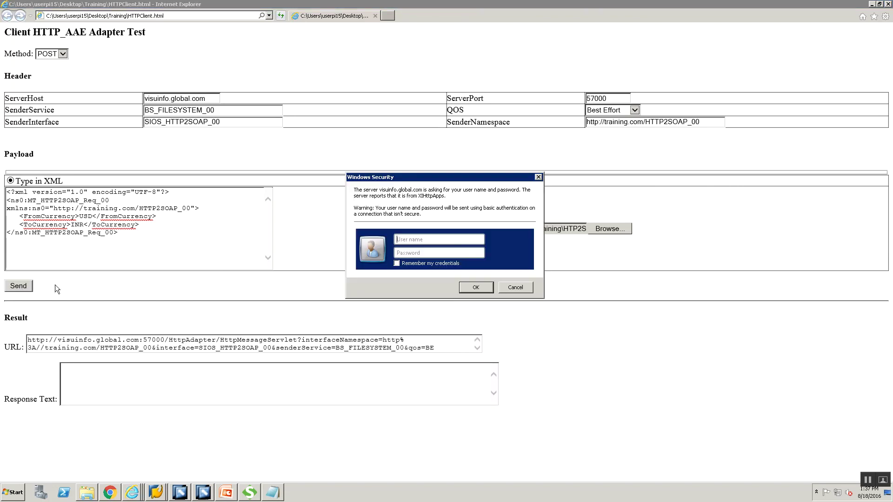
click(446, 235)
text(userpi15)
key(Tab)
text(xxxxxx)
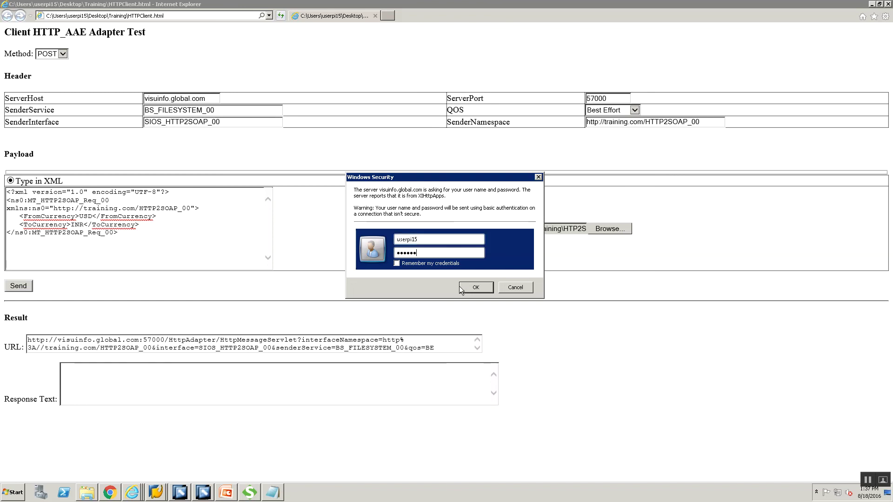
click(462, 286)
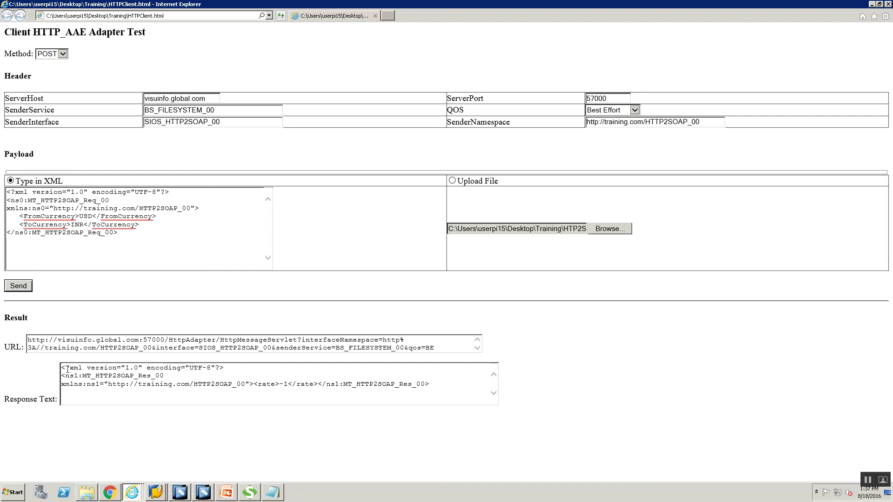
drag(62, 368, 441, 387)
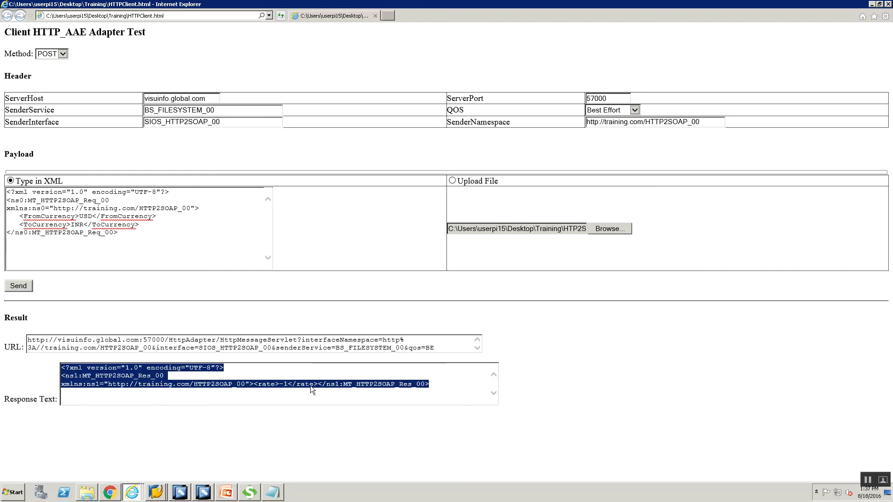
click(270, 382)
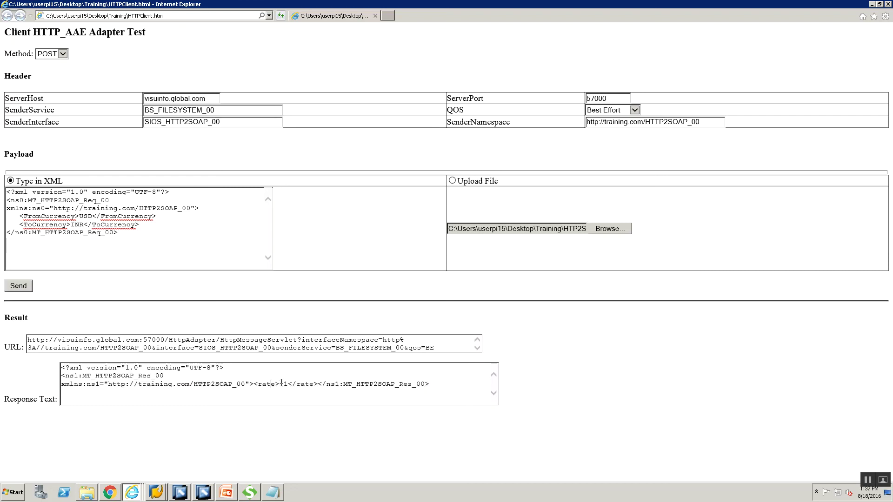
drag(275, 383, 287, 384)
click(283, 385)
- Run SXMB_MONI and list the processed XML messages
click(156, 492)
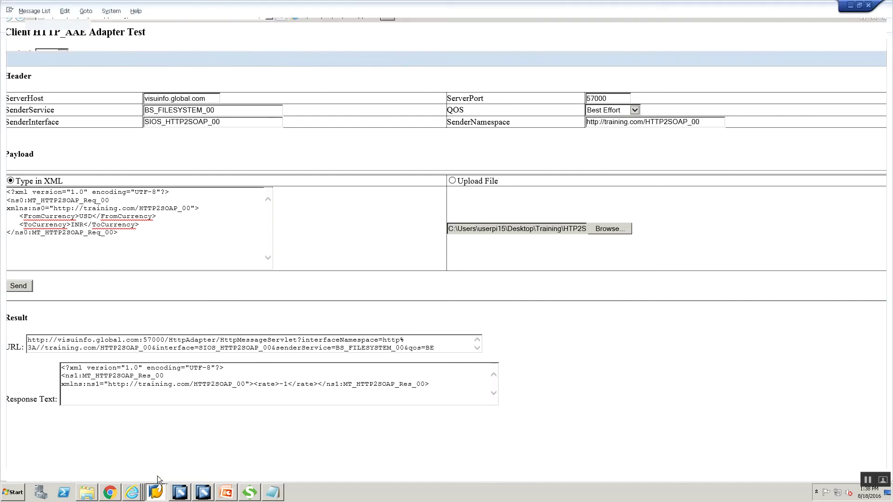
click(157, 473)
text(/nsxmb_moni)
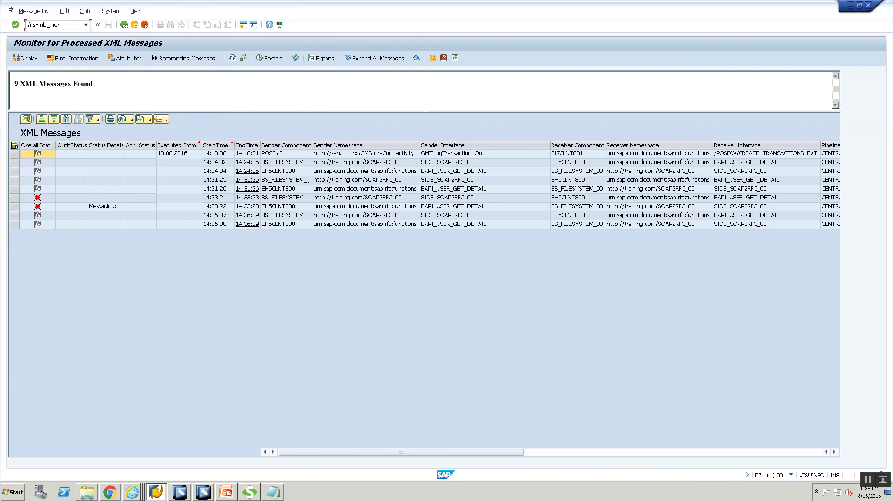
key(Return)
click(50, 92)
double_click(50, 91)
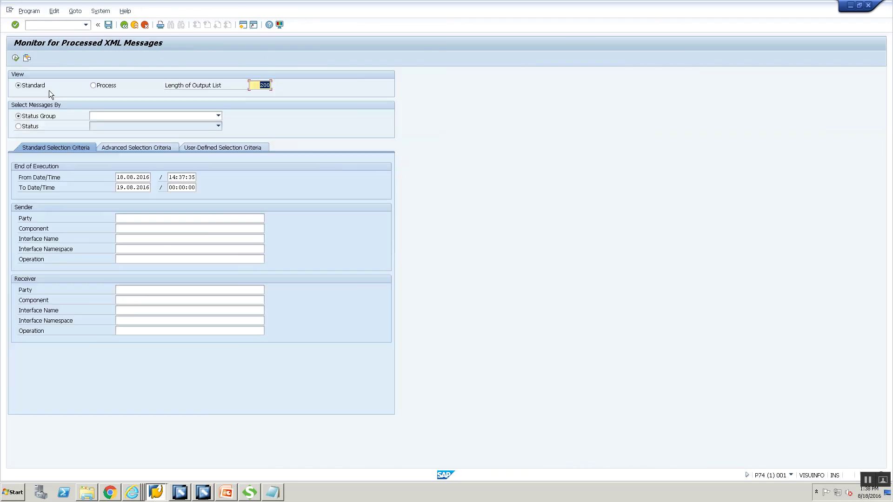
click(16, 58)
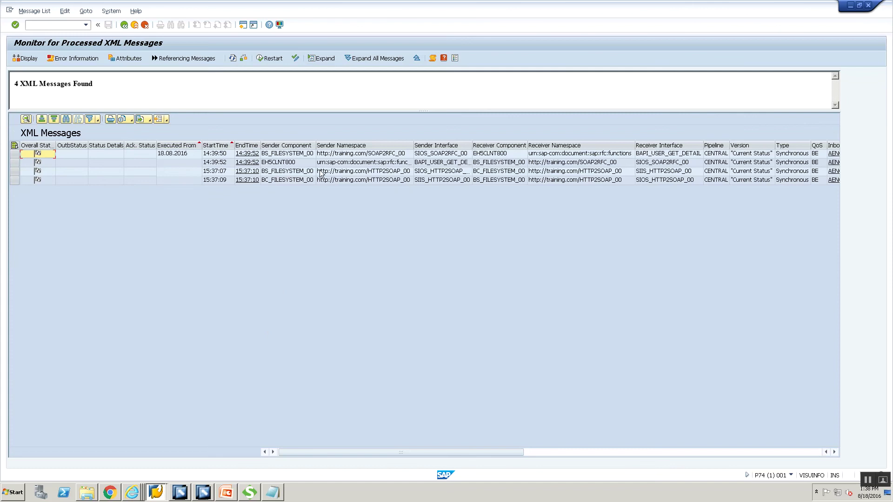
- Open the third message's document and expand its Inbound Message payloads
click(292, 172)
click(291, 172)
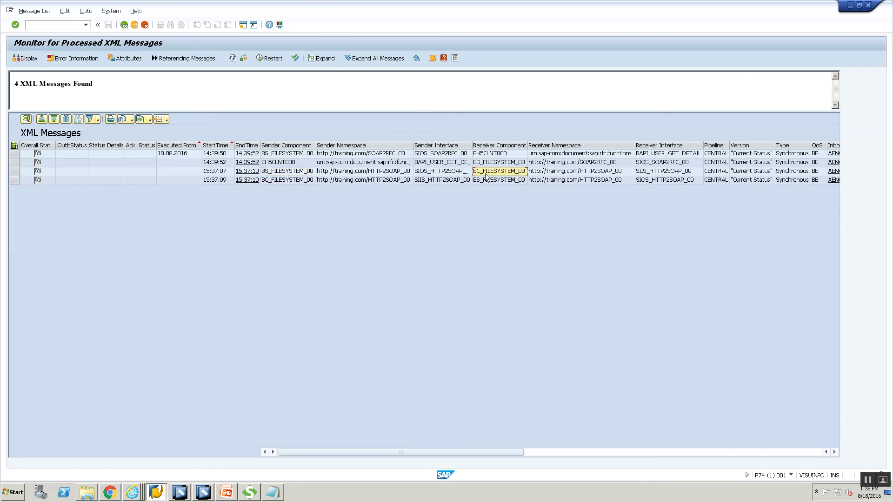
double_click(281, 173)
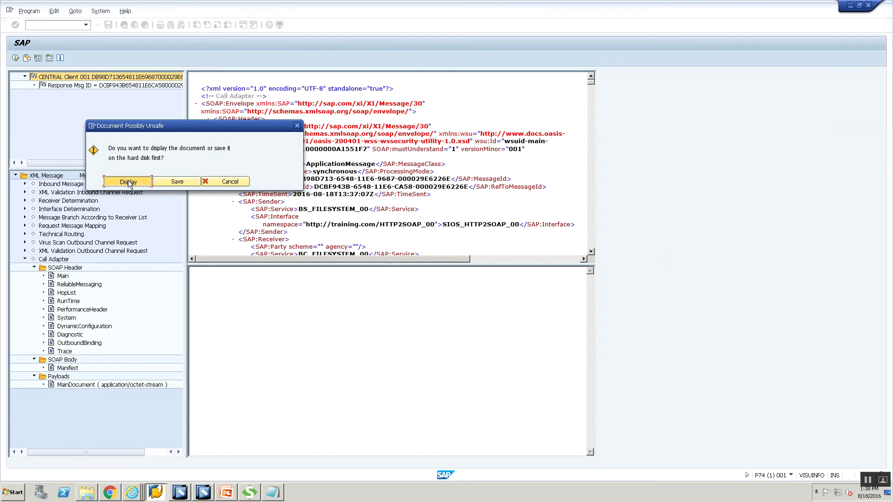
click(127, 181)
click(104, 215)
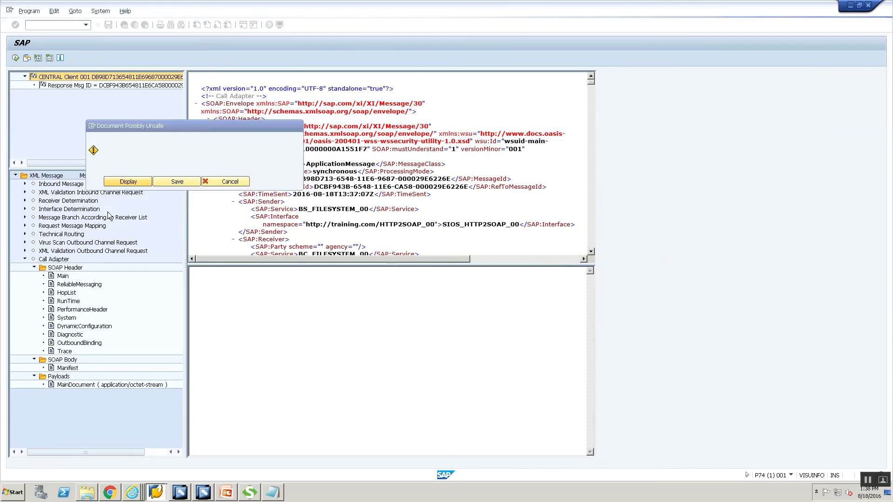
click(25, 184)
click(34, 209)
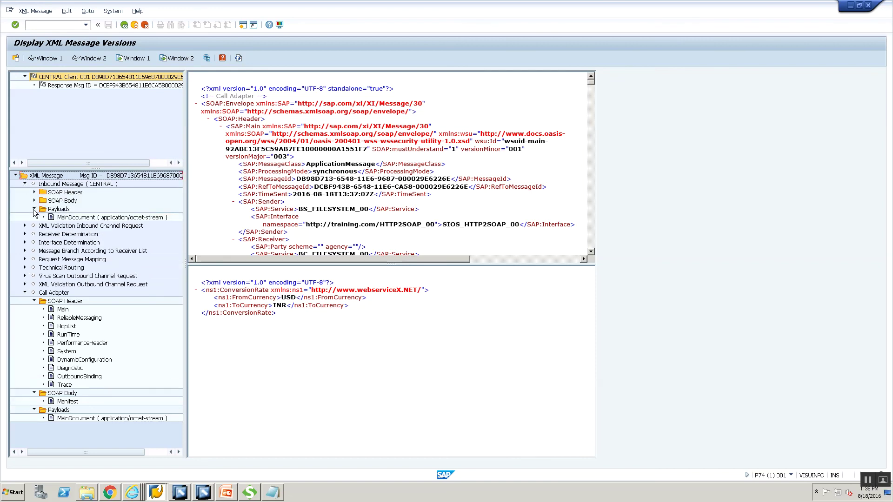
right_click(68, 219)
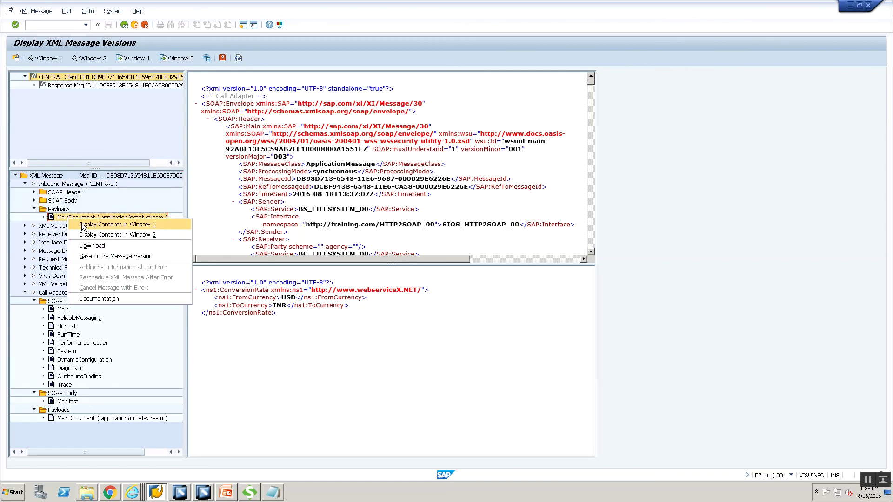
- Display the inbound MT_HTTP2SOAP_Req_00 payload in Window 1 and expand Technical Routing payloads
click(82, 224)
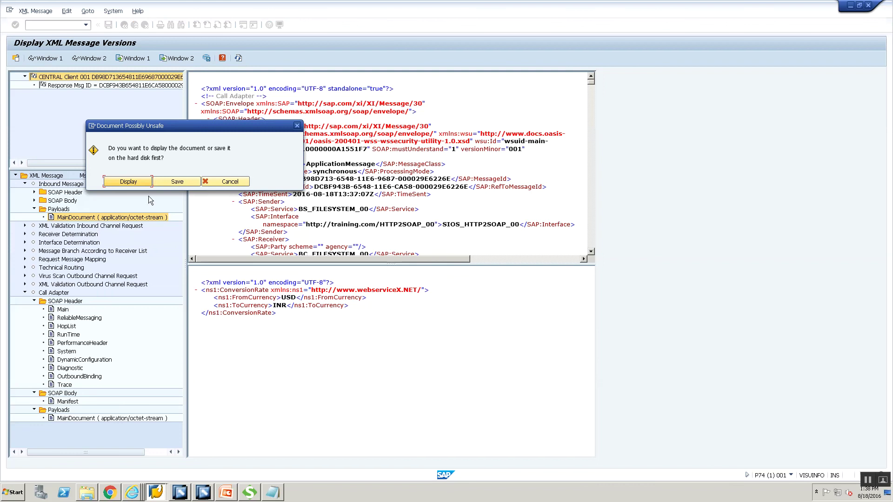
click(135, 181)
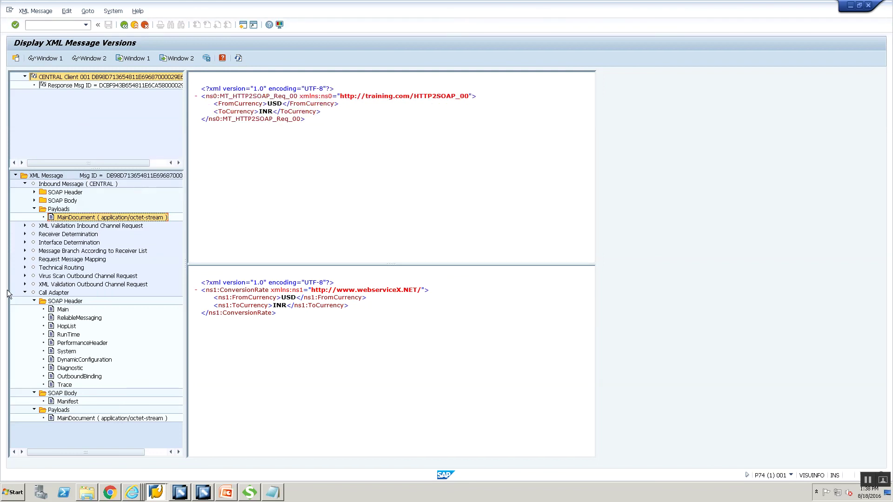
click(24, 267)
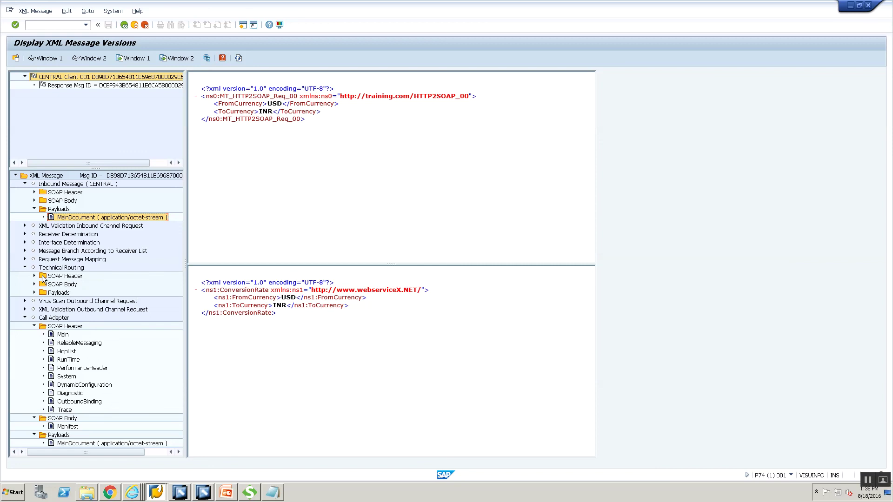
click(34, 293)
- Show the routed ConversionRate MainDocument in Window 2, then select the response message
click(78, 301)
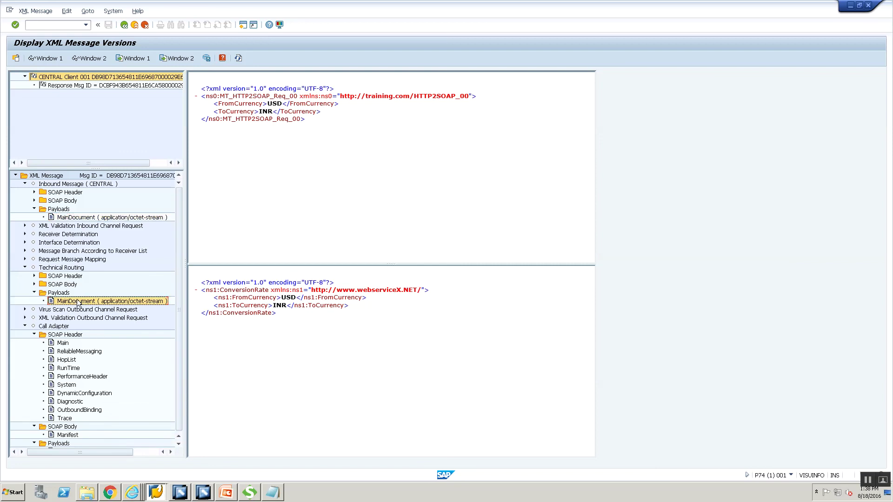
right_click(77, 302)
click(108, 317)
click(144, 181)
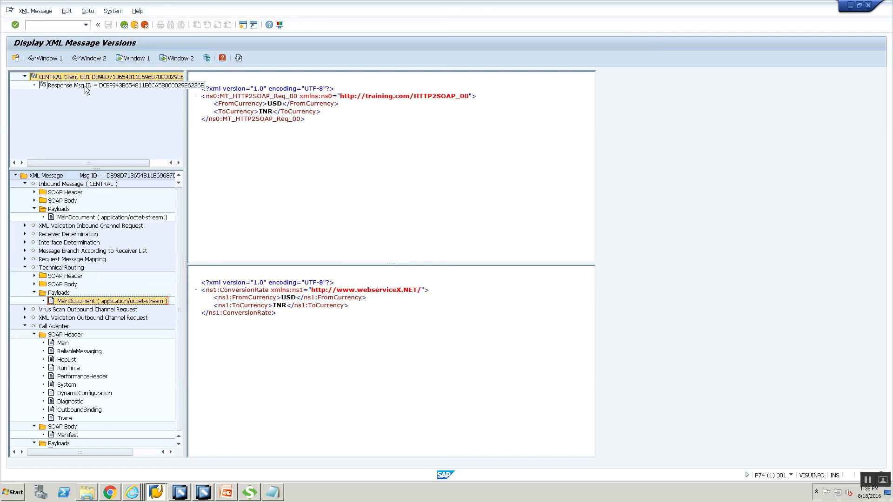
click(866, 480)
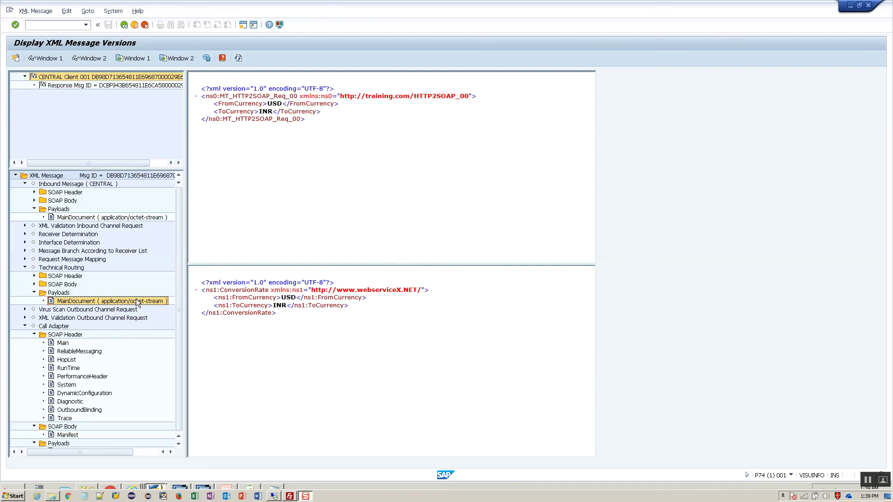
click(92, 85)
- Show the response's ConversionRateResponse payload, result -1, in Window 1
click(25, 184)
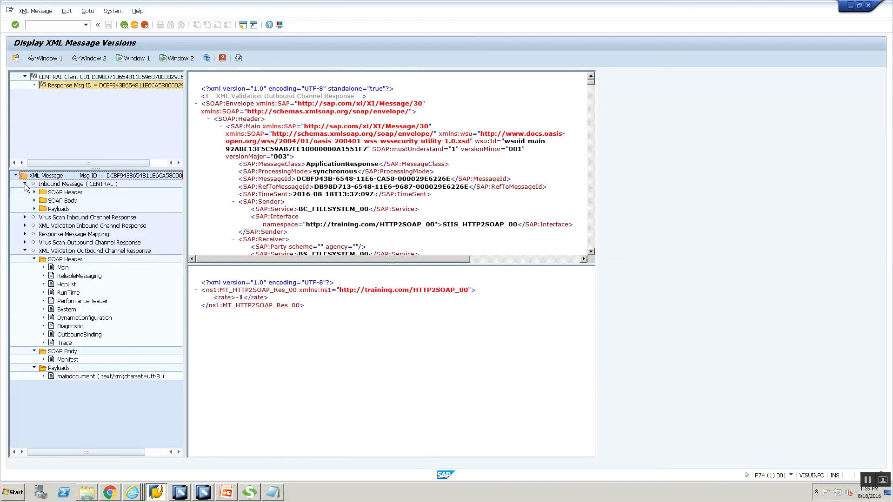
click(35, 209)
click(54, 218)
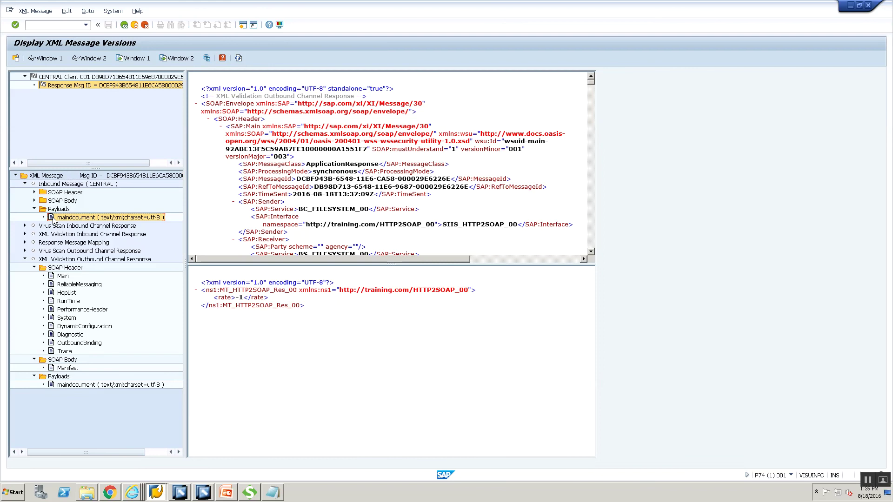
right_click(54, 218)
click(61, 224)
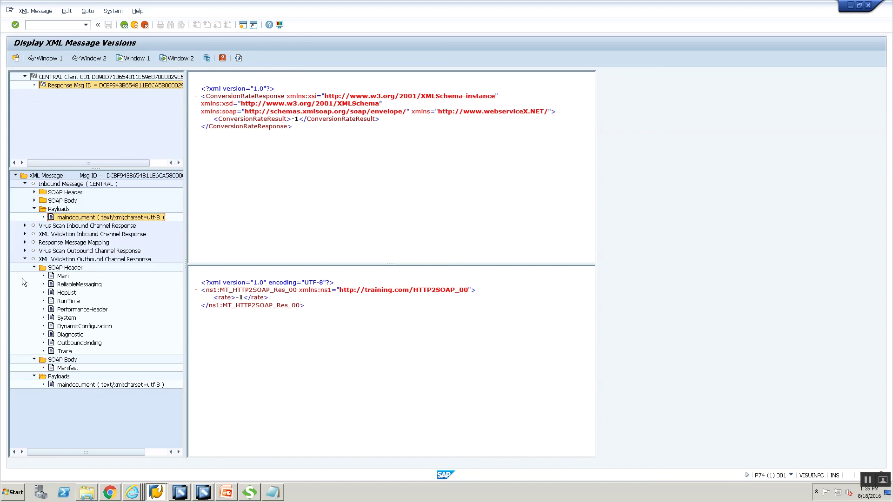
- Expand the Virus Scan Outbound Channel Response step to locate the mapped MT_HTTP2SOAP_Res_00 reply
click(25, 250)
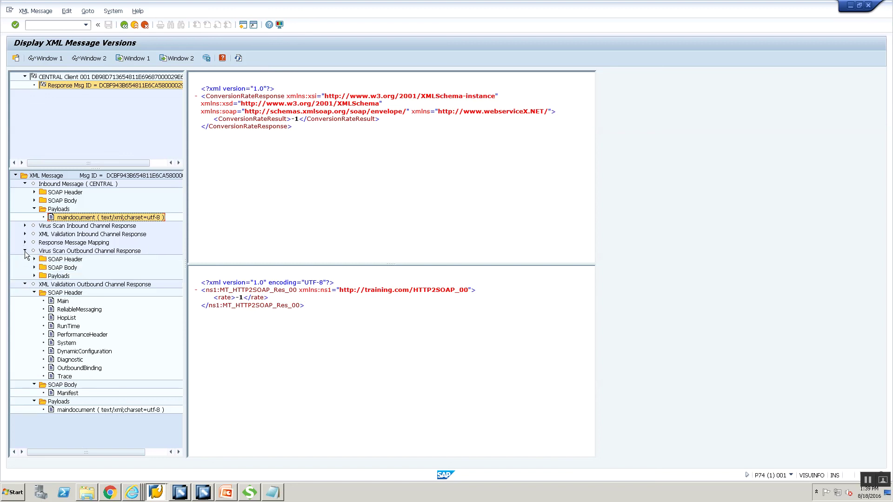
click(59, 410)
right_click(58, 410)
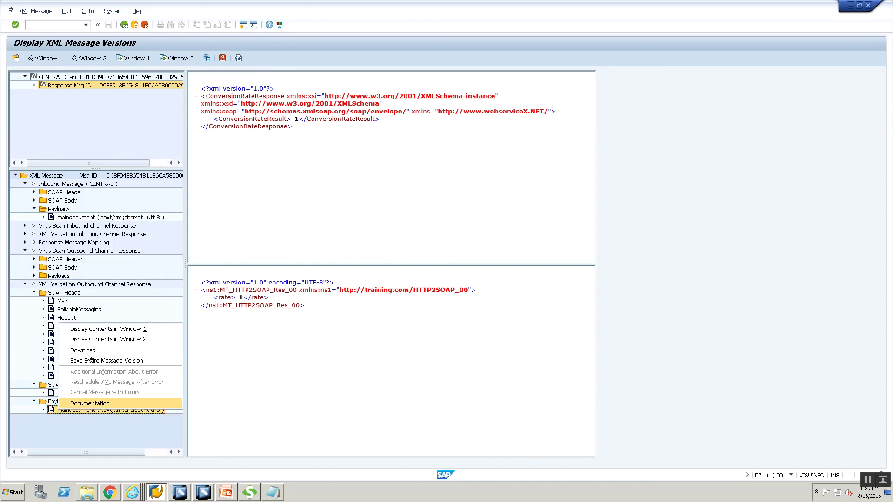
click(93, 341)
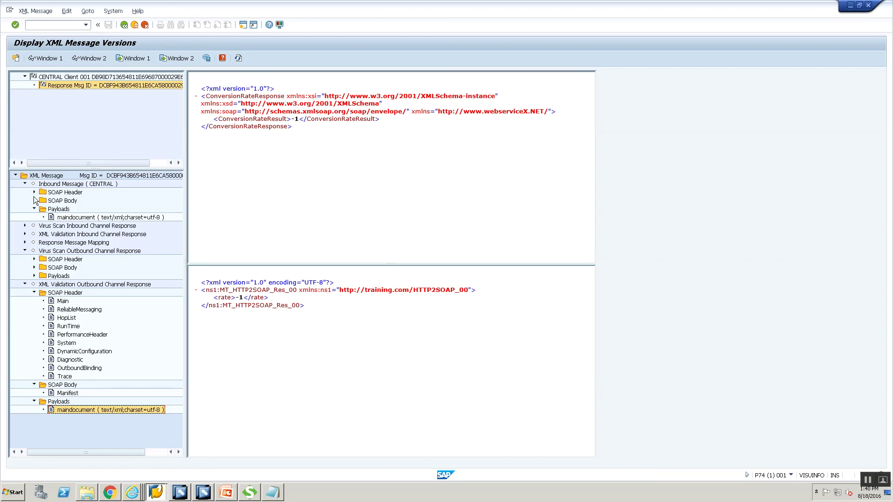
click(126, 494)
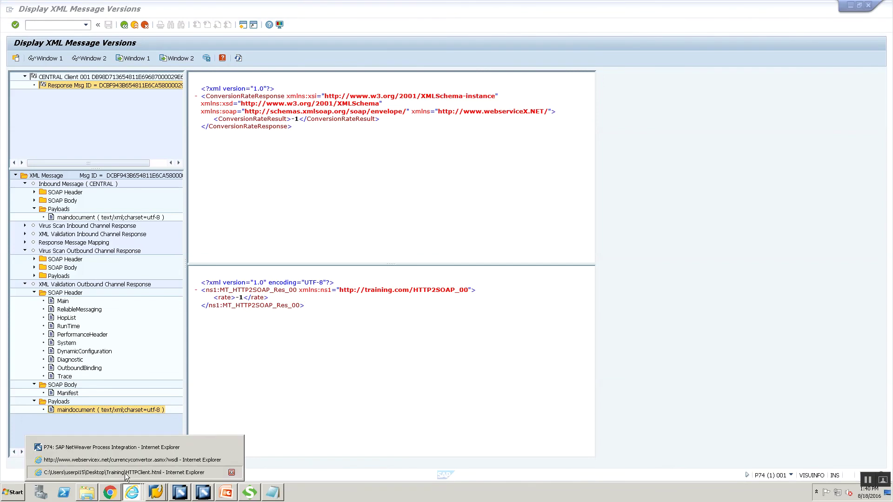
- Copy the generated HttpMessageServlet URL from the test client into a new Notepad
click(125, 473)
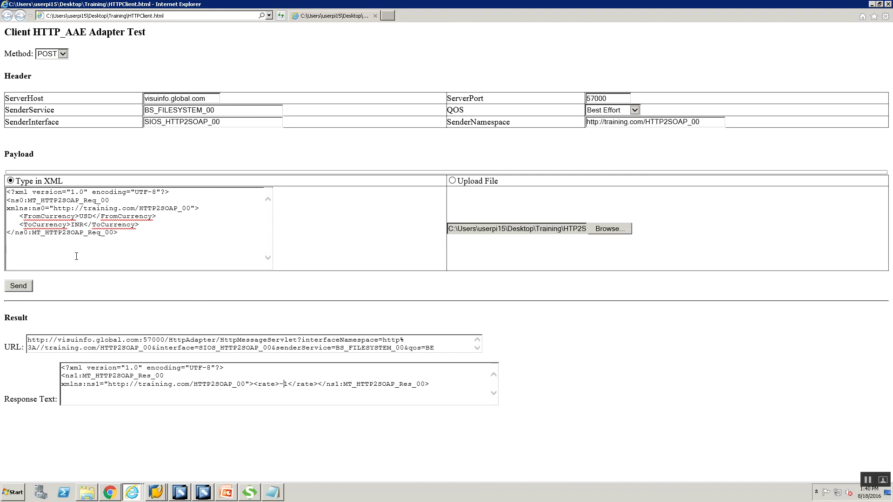
triple_click(231, 343)
key(ctrl+c)
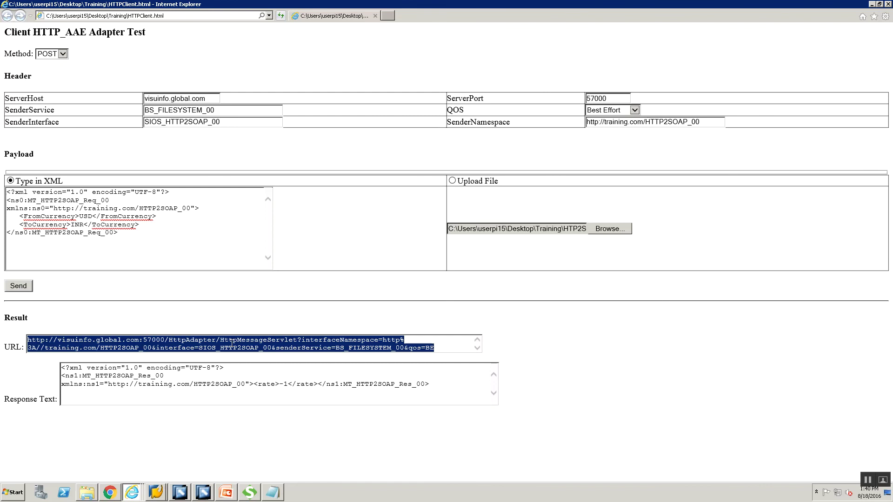
key(super+r)
key(Return)
key(ctrl+v)
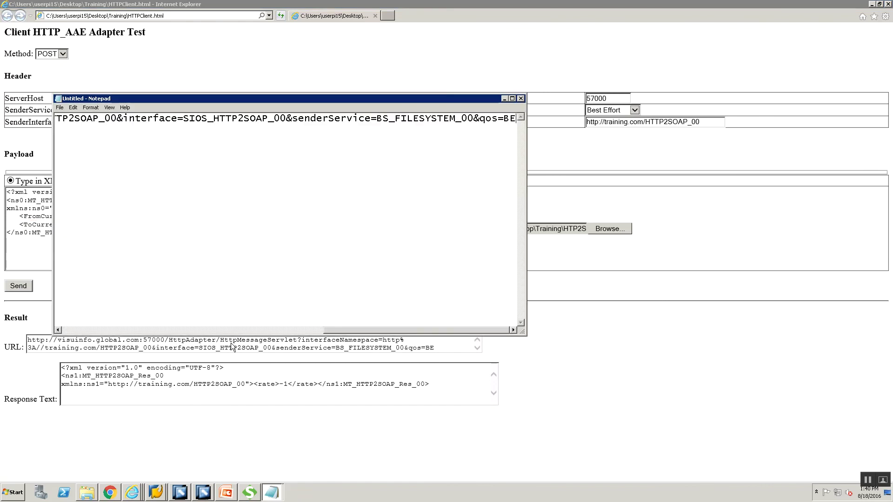
- Turn on word wrap, maximize Notepad, and select the URL text to review it
click(91, 107)
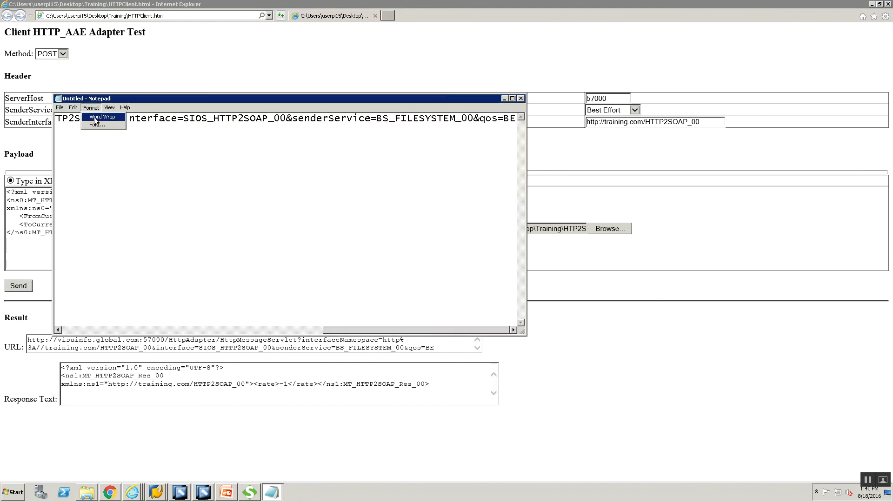
click(98, 115)
click(512, 98)
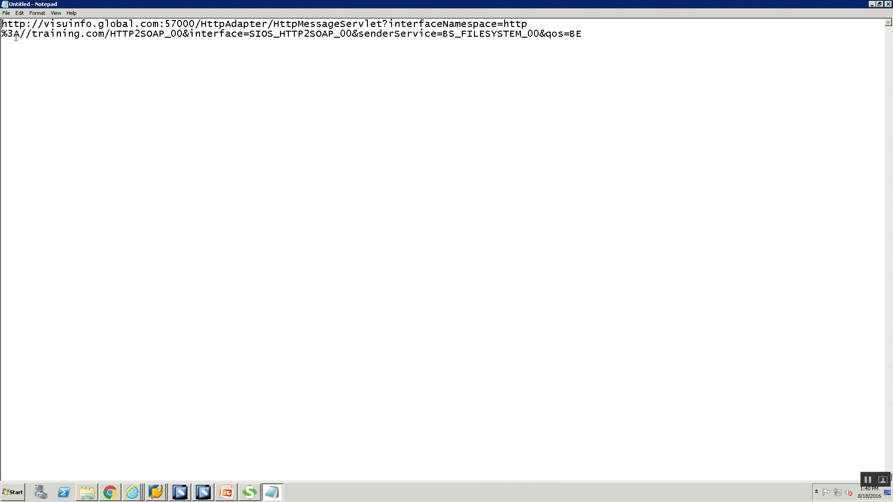
double_click(416, 20)
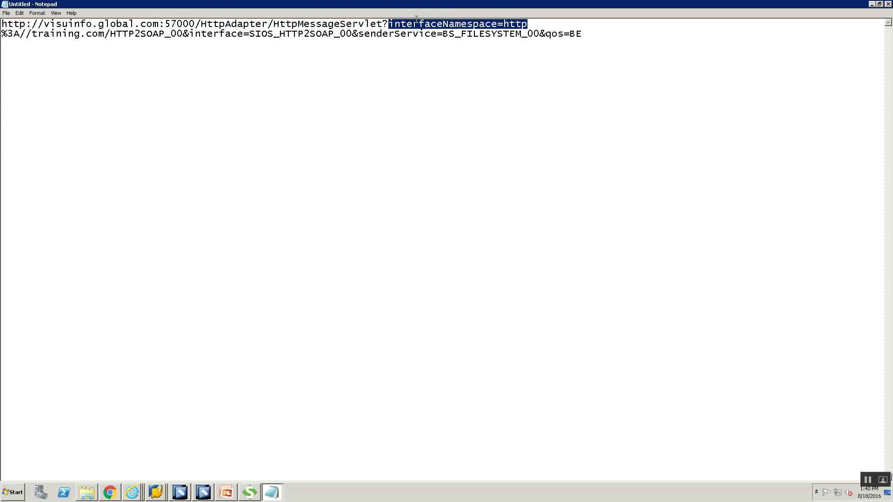
double_click(224, 34)
double_click(391, 37)
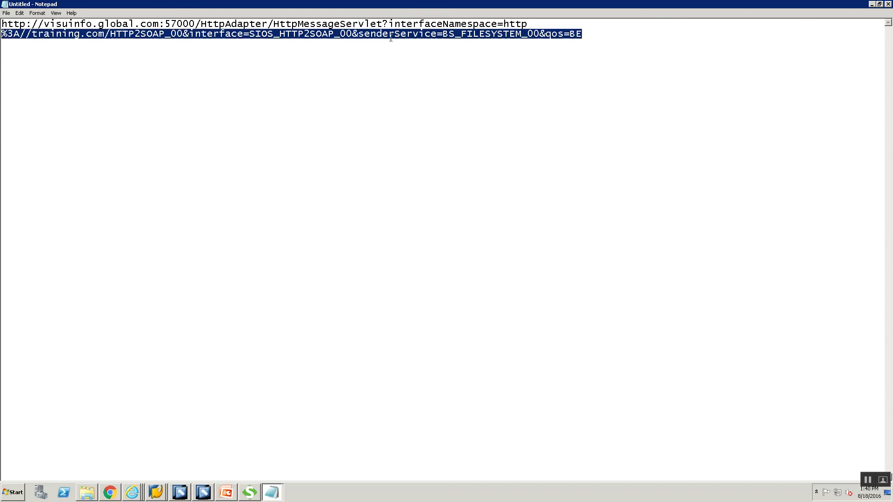
click(608, 34)
drag(609, 40, 146, 21)
drag(61, 35, 2, 19)
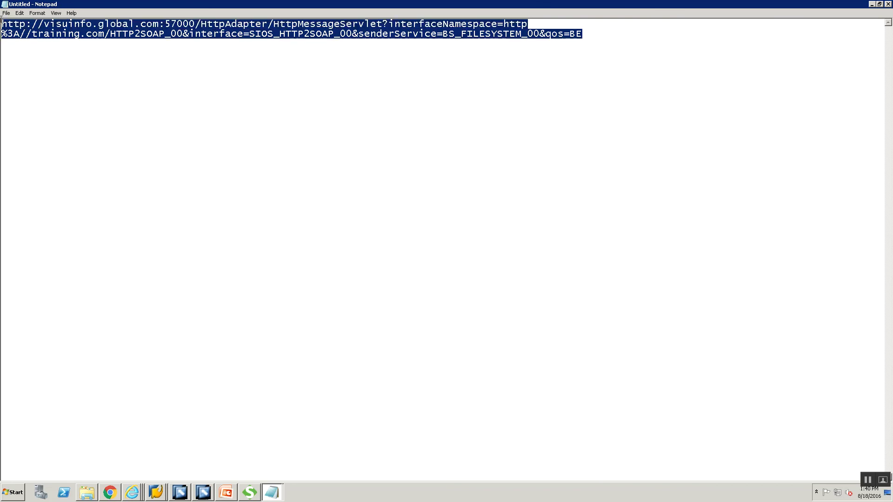
key(alt+Tab)
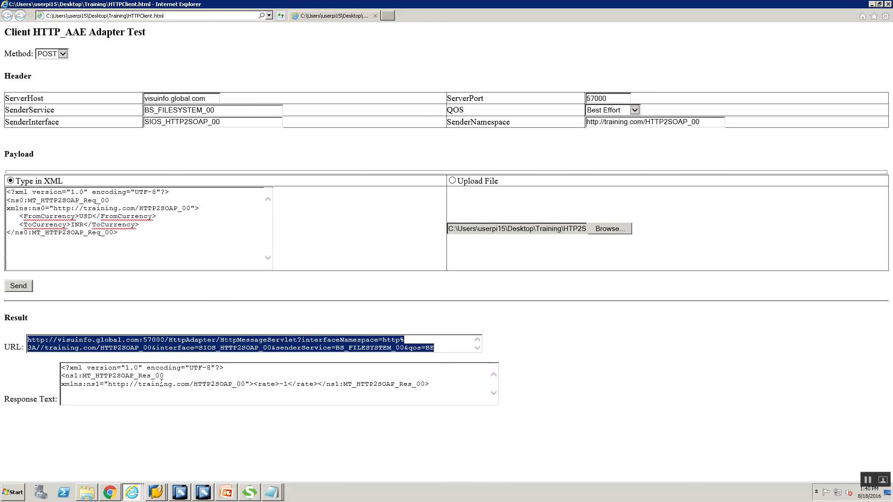
- Change the payload to convert GBP to USD and send the request
click(124, 345)
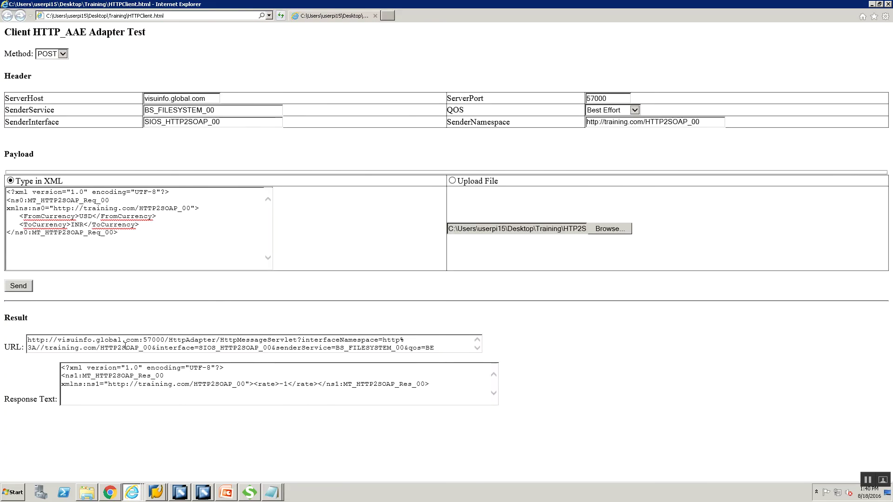
key(alt+Tab)
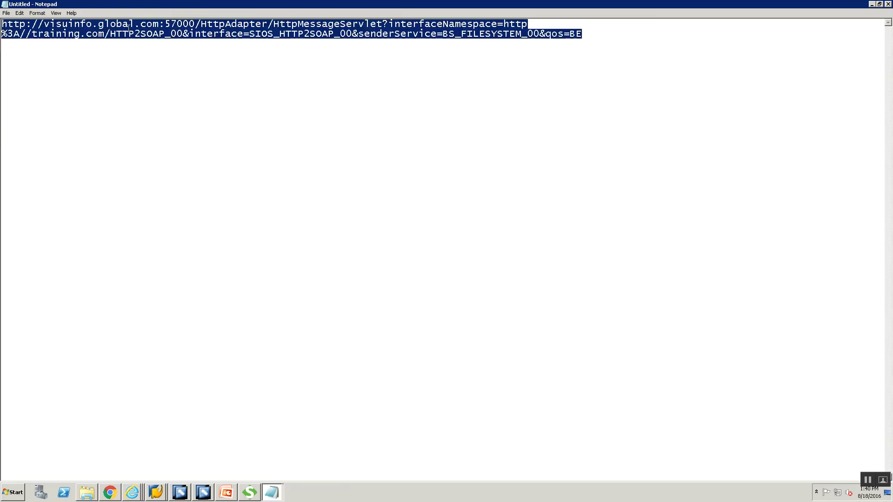
key(alt+Tab)
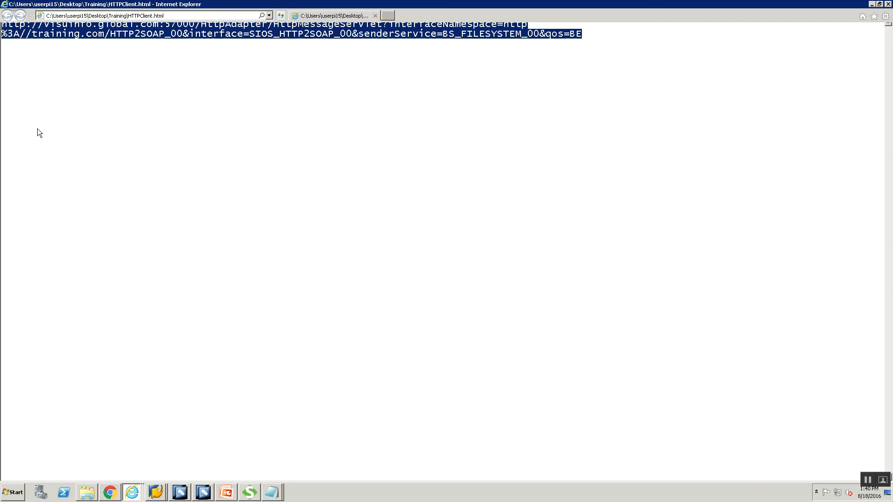
click(90, 217)
key(BackSpace)
key(BackSpace)
key(BackSpace)
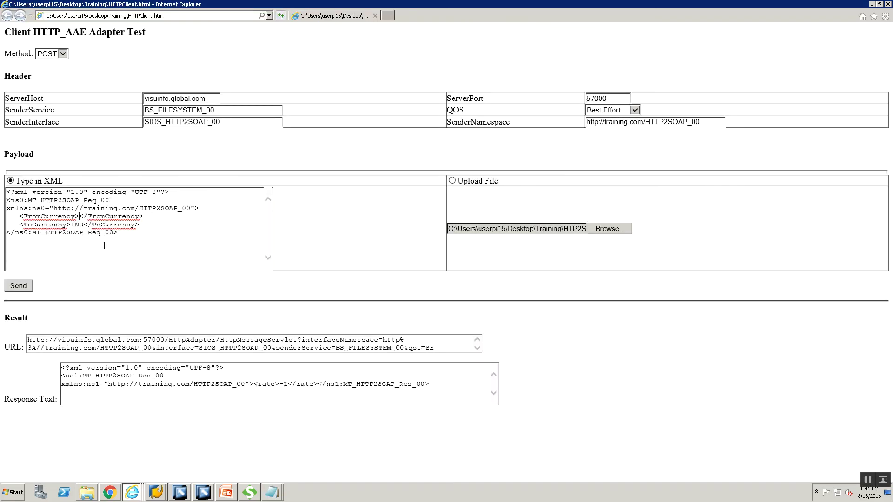
text(GBP)
key(BackSpace)
key(BackSpace)
key(BackSpace)
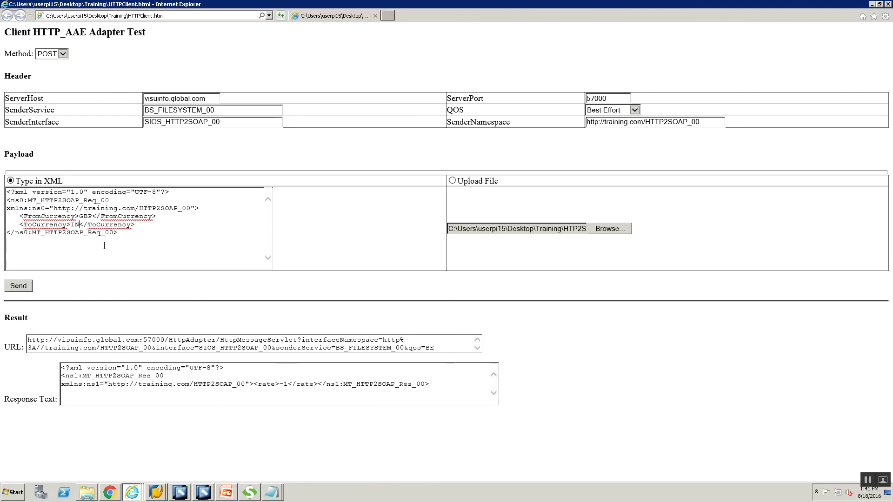
text(USD)
click(22, 287)
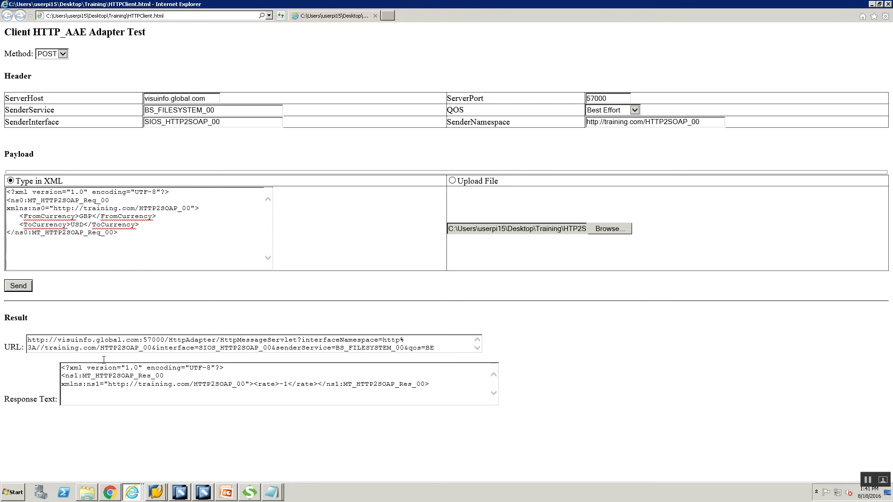
- Switch to SAP GUI and go back to the processed XML messages list
click(212, 383)
click(181, 489)
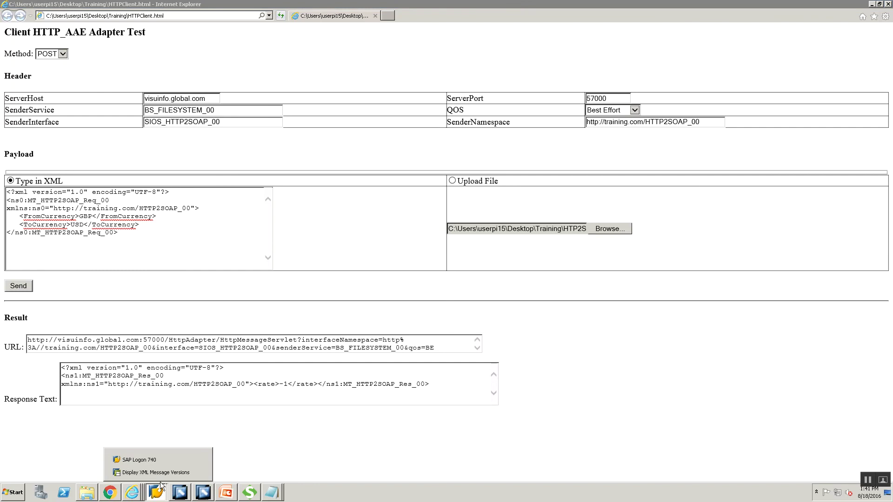
click(148, 472)
click(145, 25)
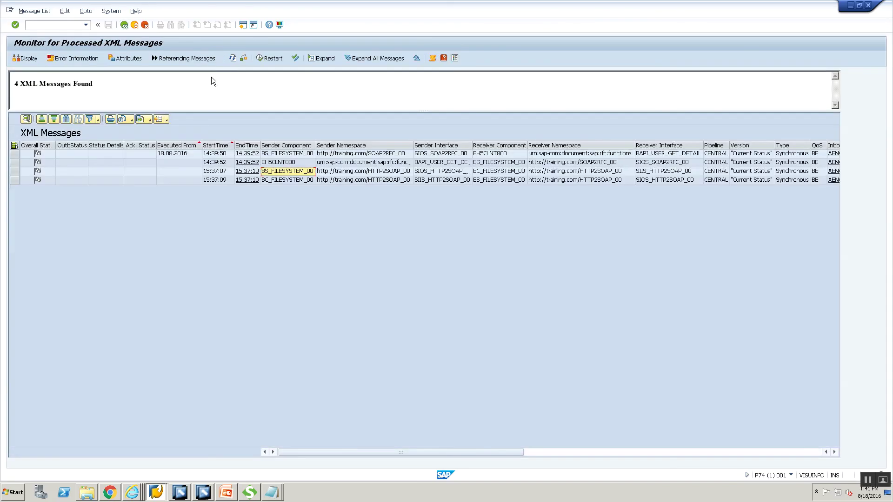
- Refresh the monitor to 6 messages, open the newest GBP-to-USD message, and switch to the P74 PI tools page
click(232, 59)
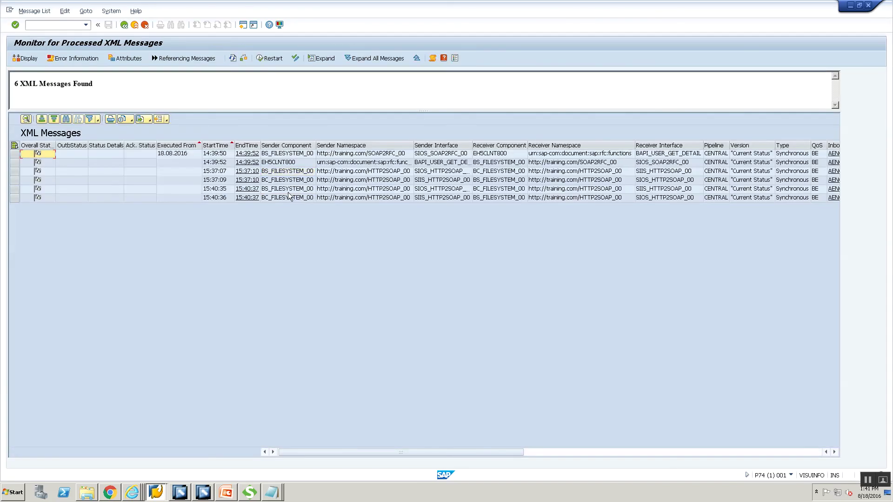
double_click(289, 191)
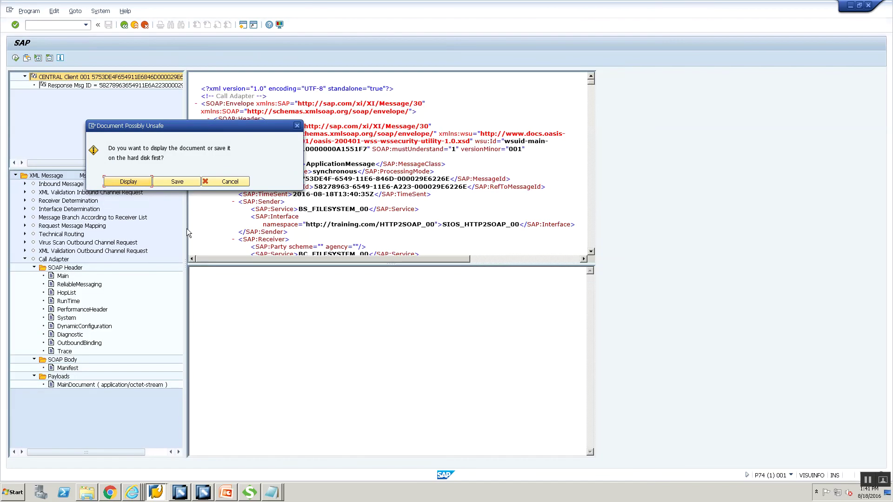
click(128, 182)
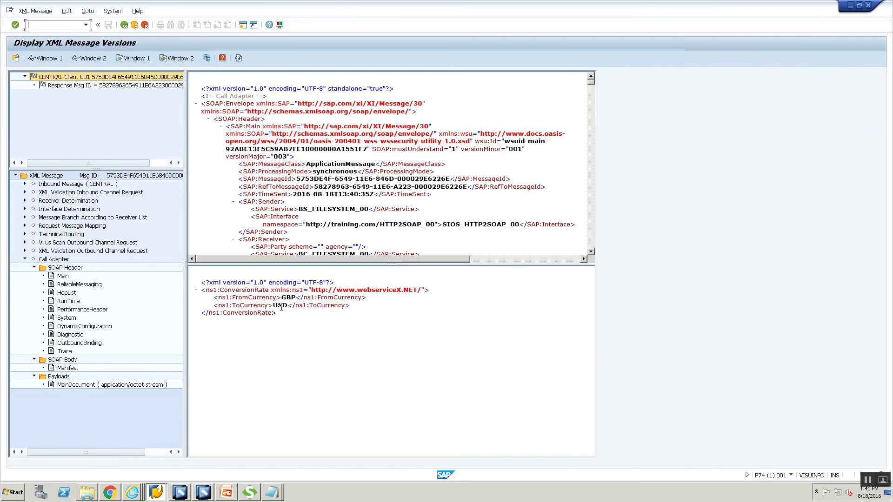
mouse_move(131, 493)
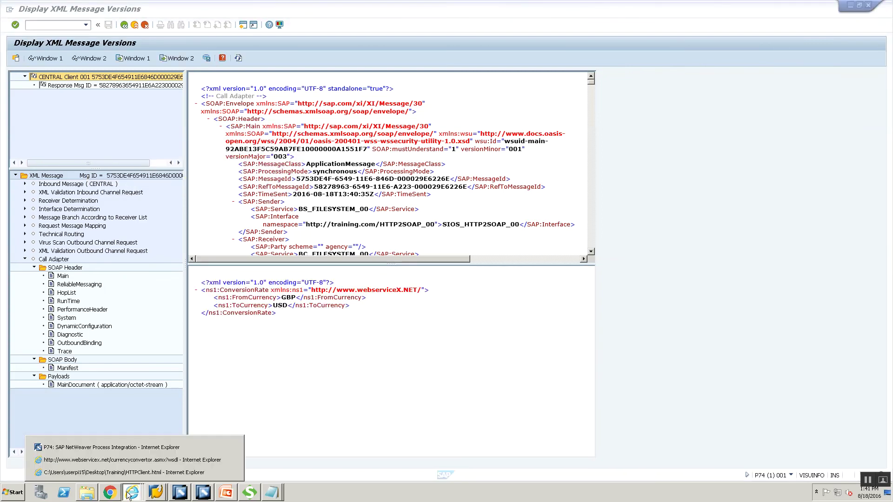
click(141, 447)
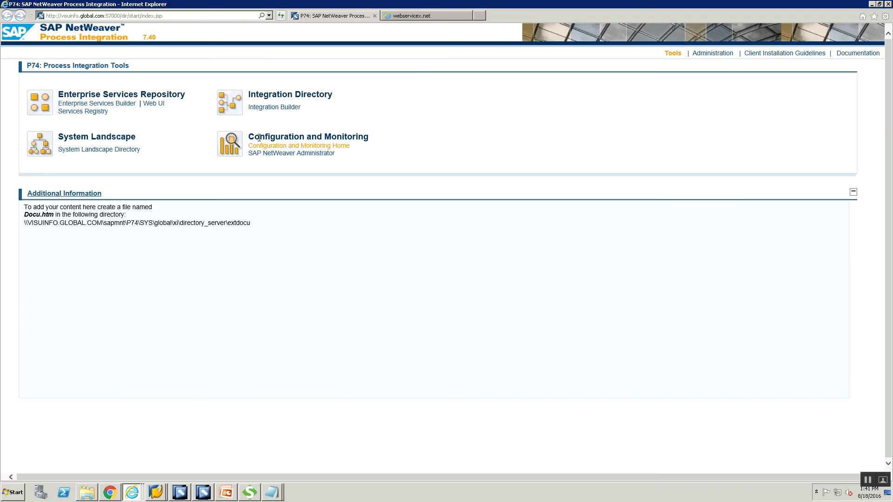
- Open the Adapter Engine's Communication Channel Monitor, then switch to the Integration Builder configuration
click(267, 147)
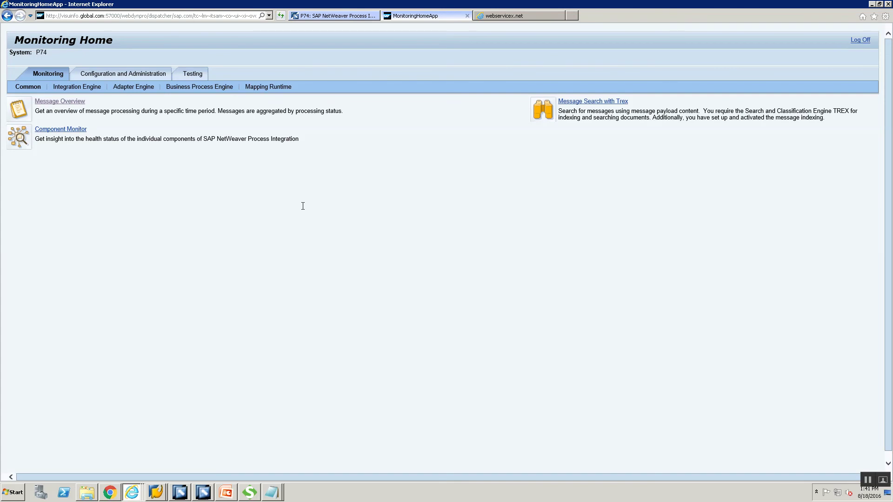
click(137, 90)
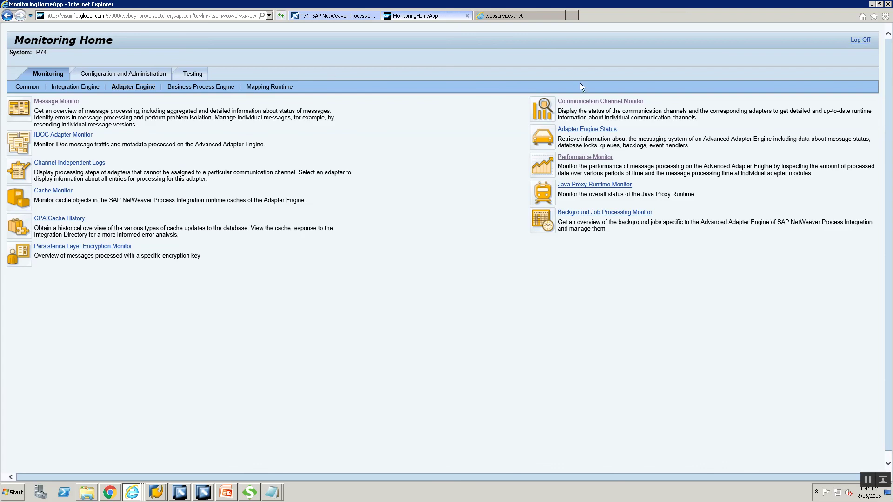
click(581, 102)
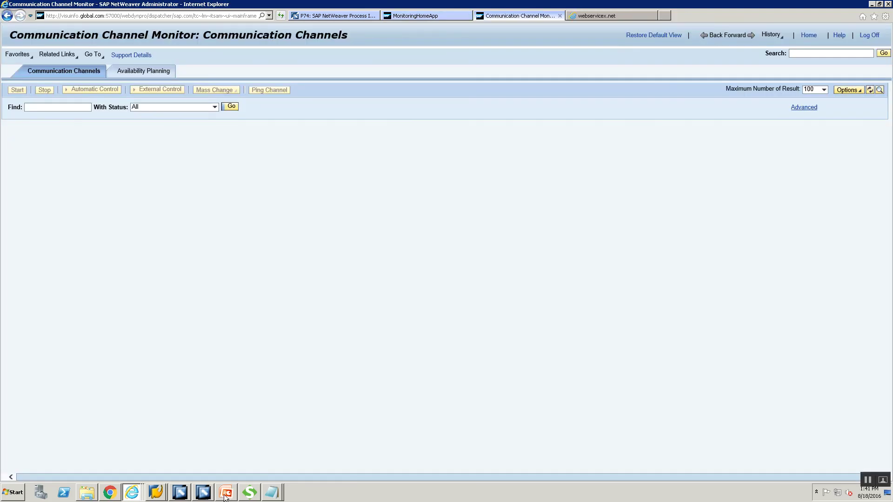
click(201, 495)
click(180, 492)
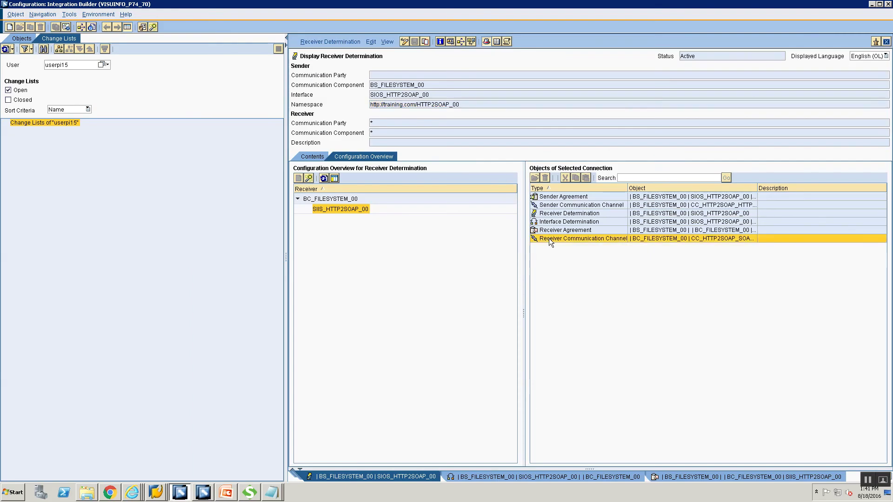
- Open receiver channel CC_HTTP2SOAP_SOAP_RECEIVER_00 and search for it in the Communication Channel Monitor
double_click(550, 238)
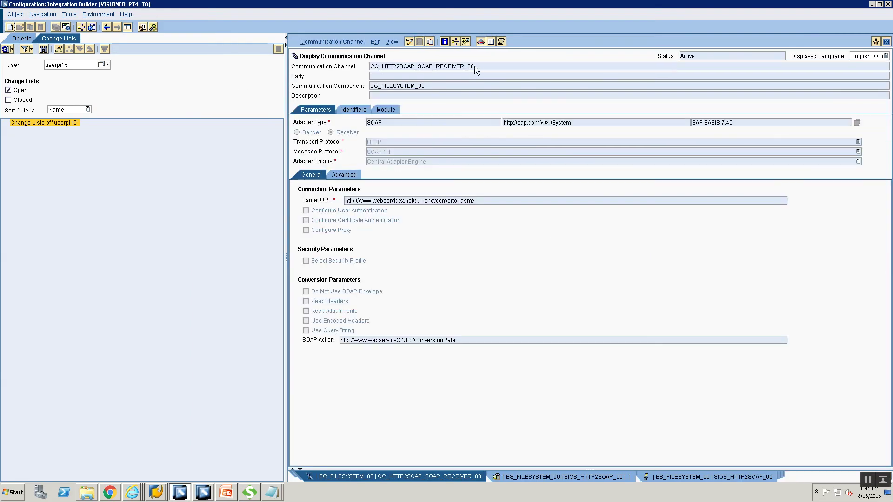
key(alt+Tab)
key(alt+Tab)
key(alt+Tab)
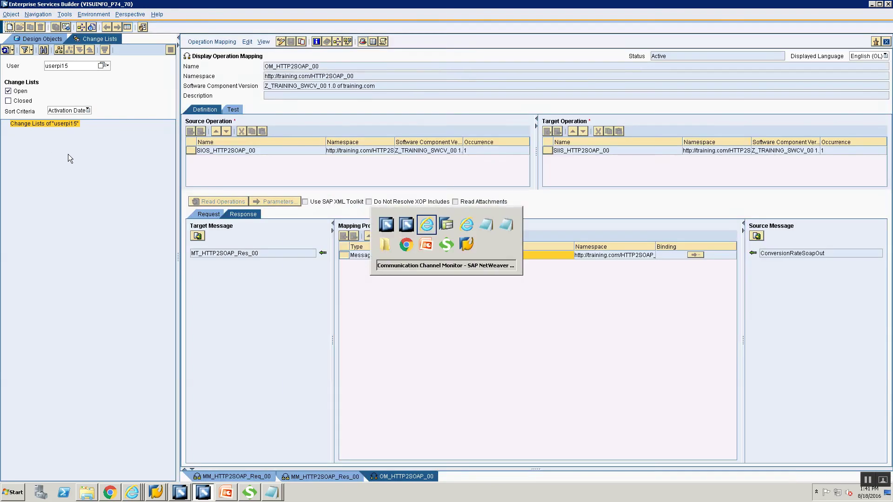
text(CC_HTTP2SOAP_SOAP_RECEIVER_00)
click(230, 110)
- Check the receiver SOAP channel's successful processing logs, then present the HTTP 2 SOAP Scenario slide show
scroll(411, 427, down, 1)
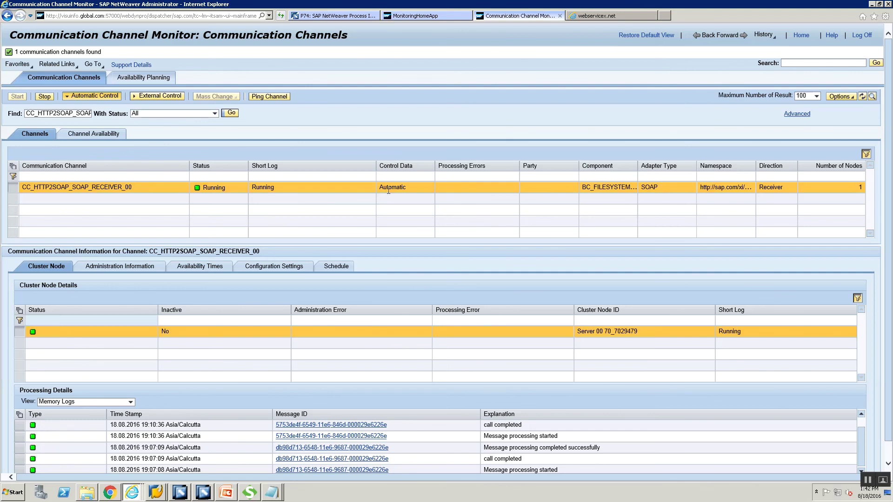
click(225, 492)
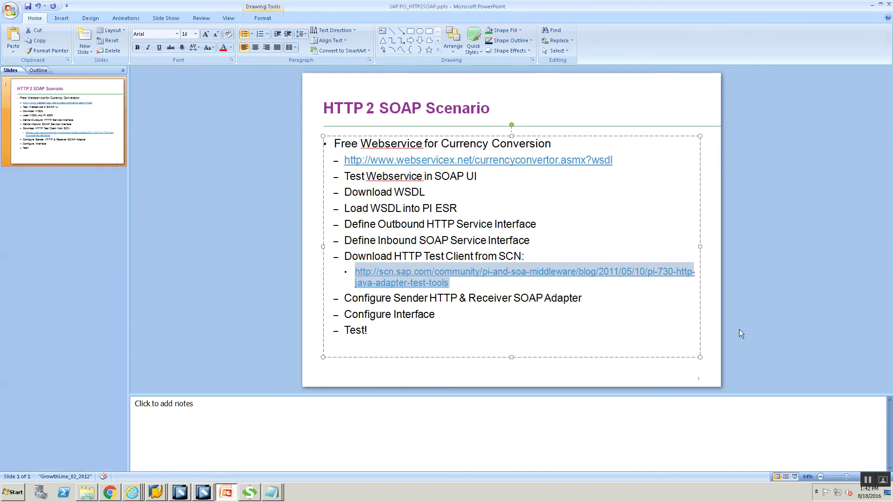
click(794, 477)
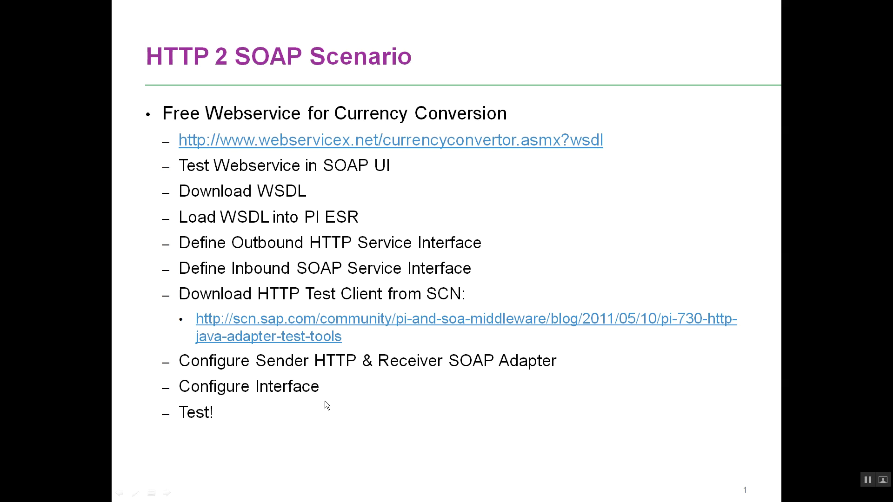
- Exit the HTTP 2 SOAP Scenario slide show and return to the OM_HTTP2SOAP_00 operation mapping
key(Escape)
key(alt+Tab)
key(alt+Tab)
key(alt+Tab)
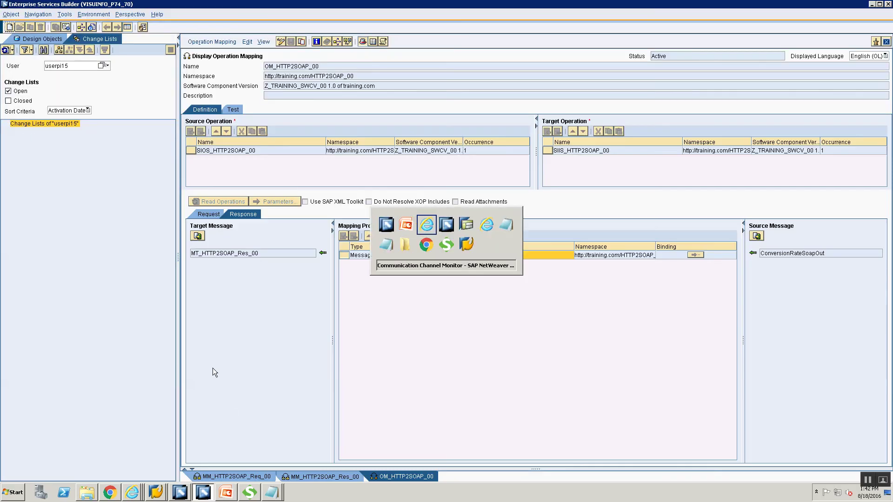
key(alt+Tab)
- In the HTTP2SOAP_00 namespace, review ED_CurrencyConvertor_WSDL and the DT_HTTP2SOAP_Req_00/Res_00 data types, noting the rate element
click(39, 50)
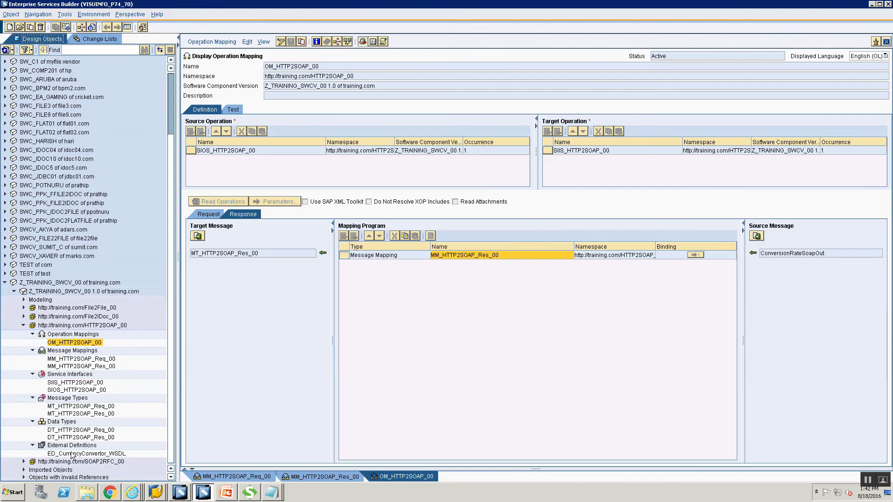
click(85, 325)
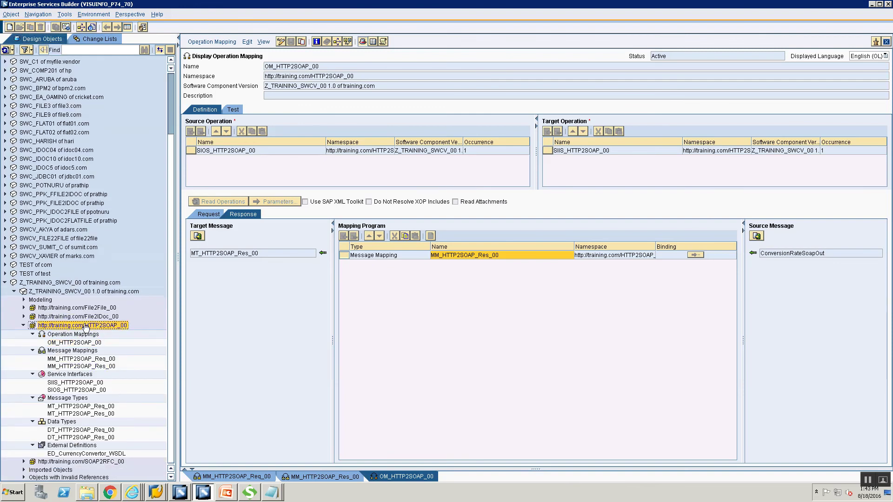
click(59, 455)
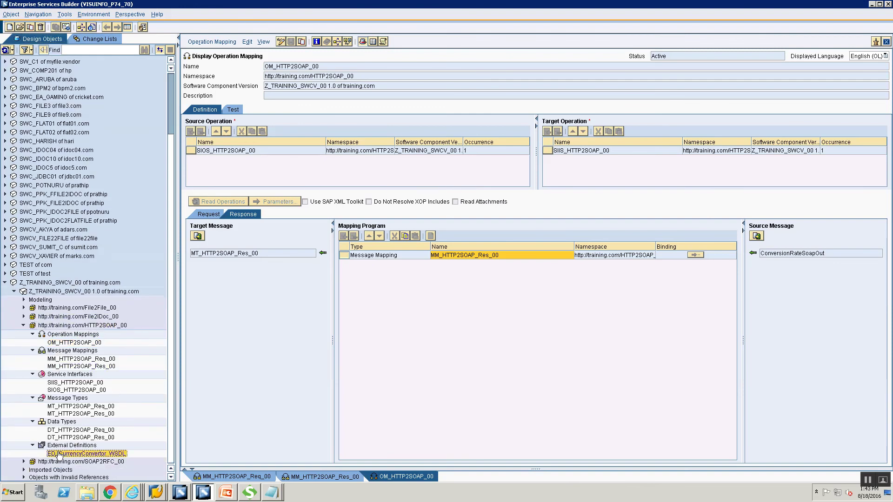
double_click(59, 455)
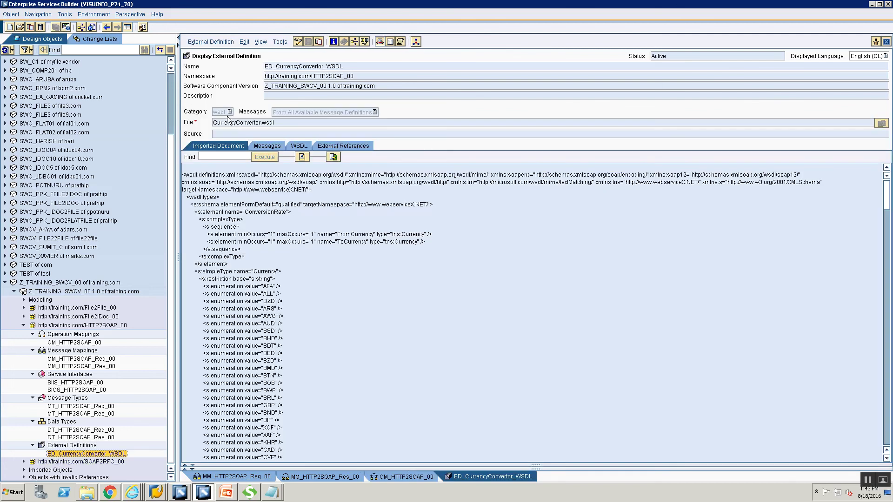
double_click(67, 430)
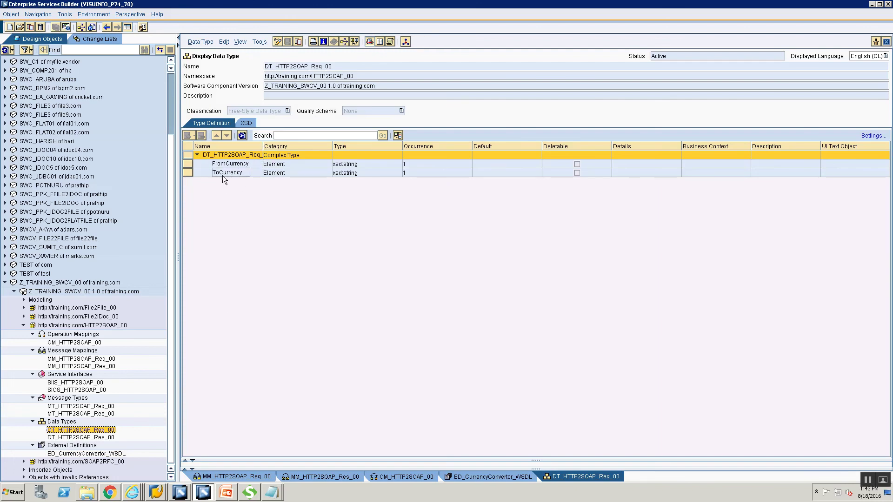
double_click(82, 437)
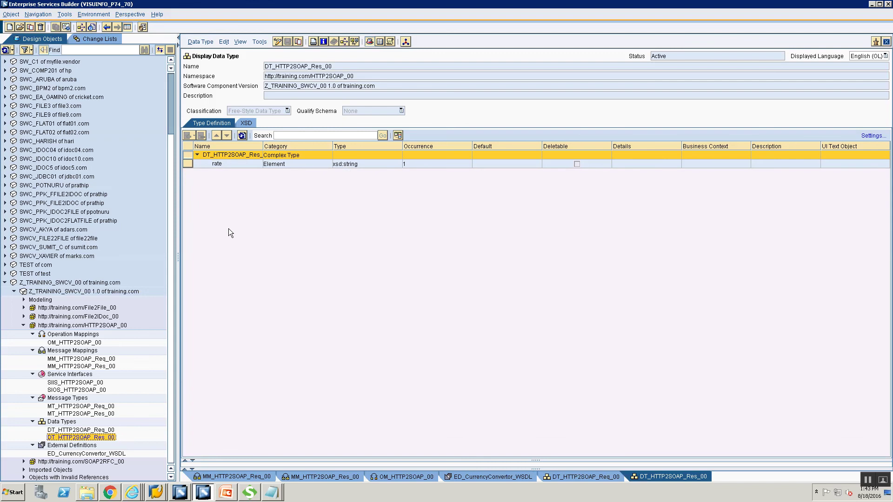
click(217, 164)
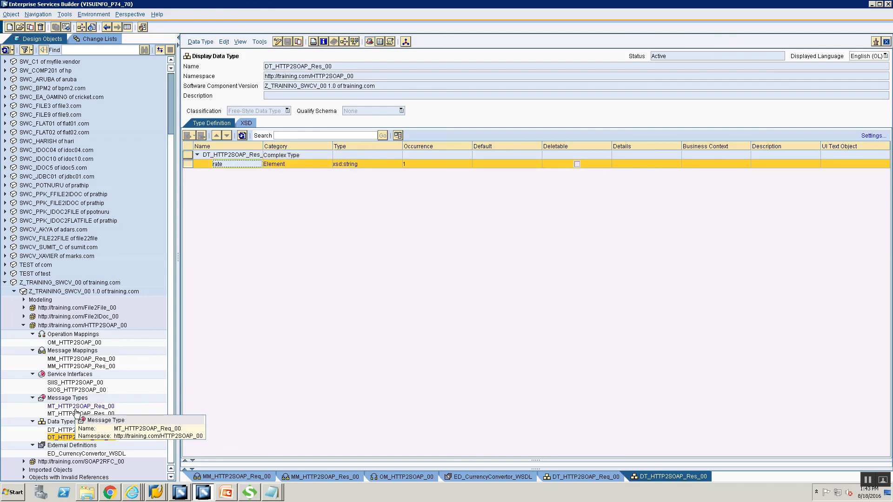
- Review the SIOS/SIIS_HTTP2SOAP_00 interfaces, both message mappings, and OM_HTTP2SOAP_00's request and response sides
double_click(70, 390)
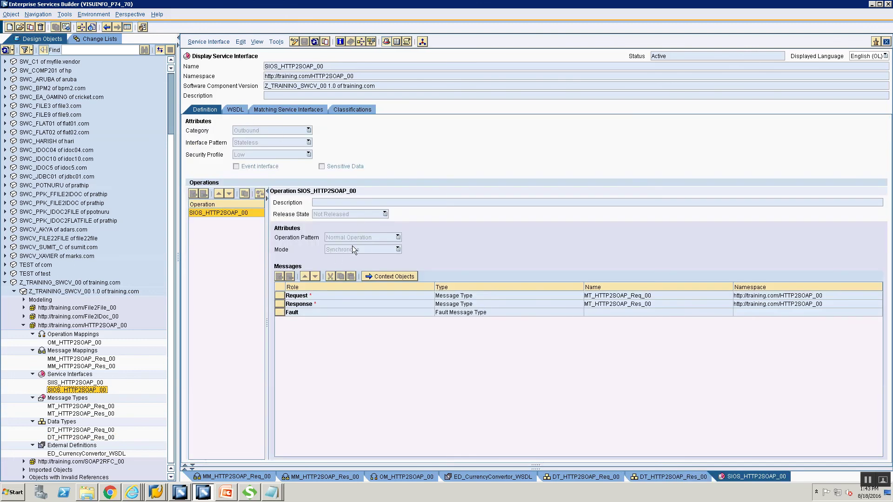
click(50, 383)
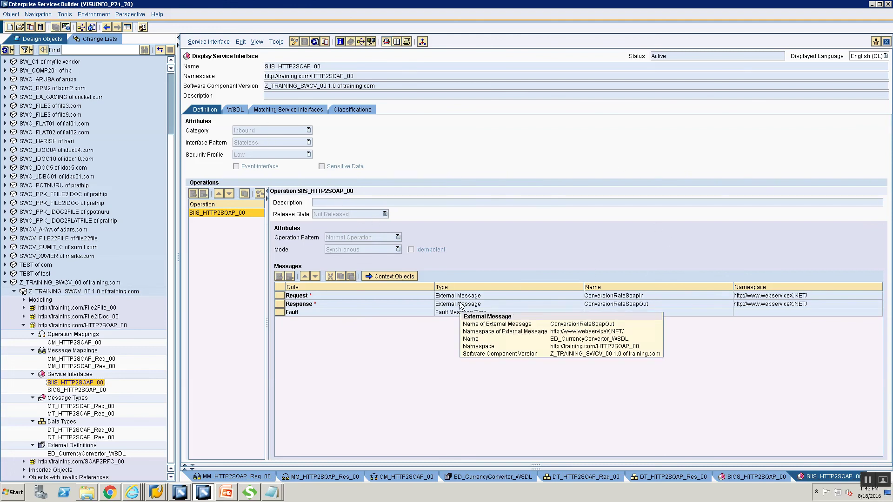
click(89, 361)
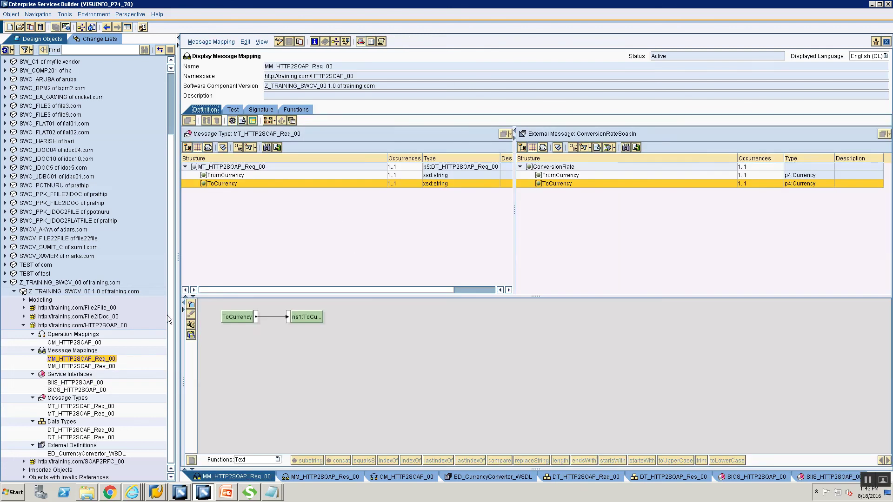
click(93, 366)
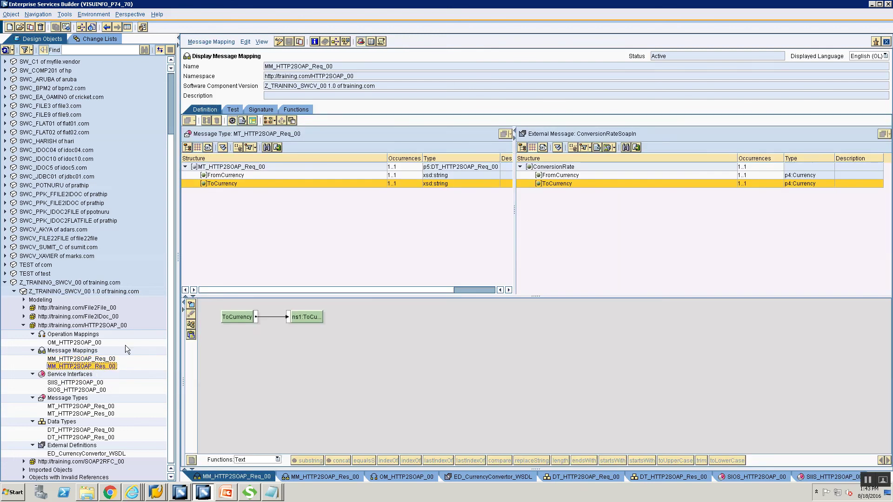
click(75, 342)
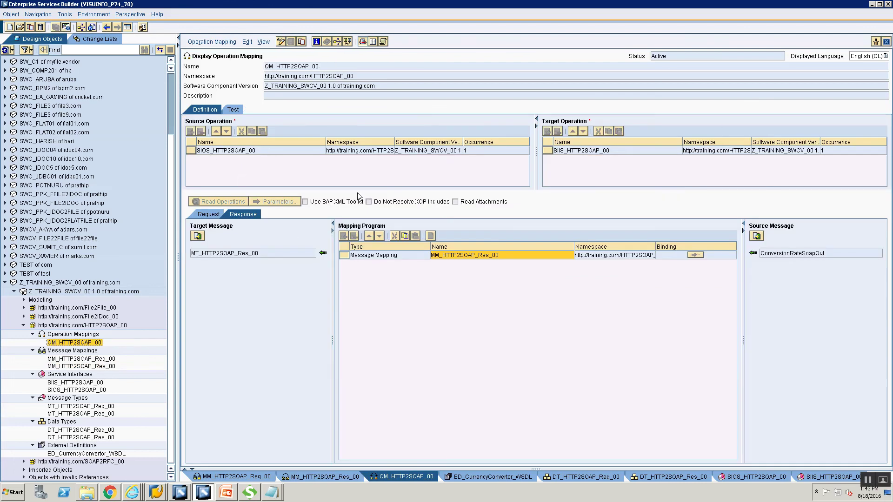
click(220, 215)
click(237, 215)
key(alt+Tab)
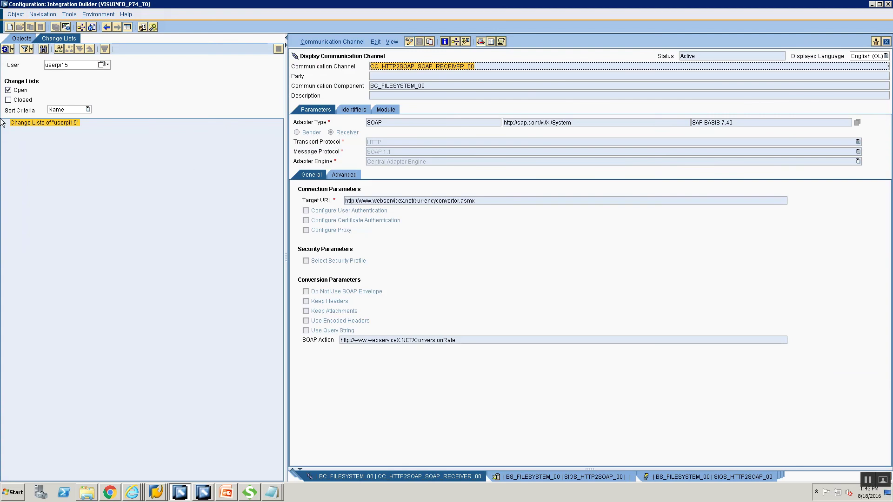
- Open sender channel CC_HTTP2SOAP_HTTP_SENDER_00 and note its HTTP_AAE adapter type
click(21, 39)
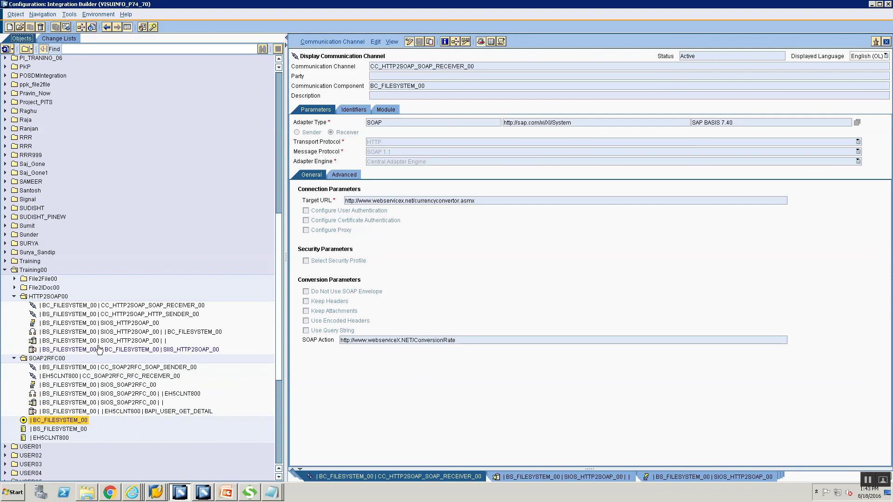
click(15, 358)
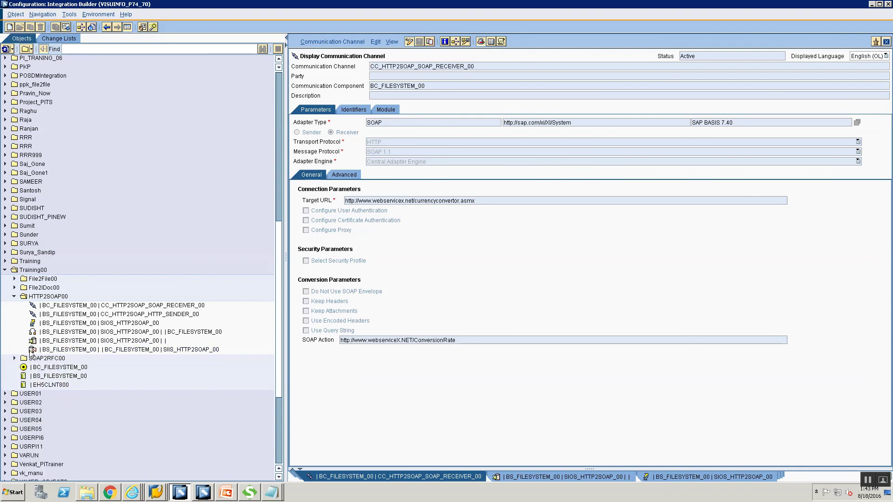
double_click(156, 315)
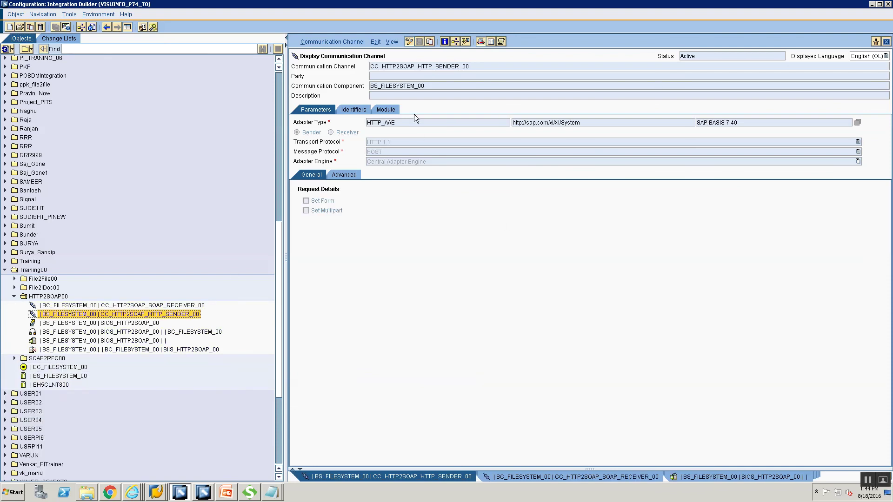
drag(403, 122, 369, 122)
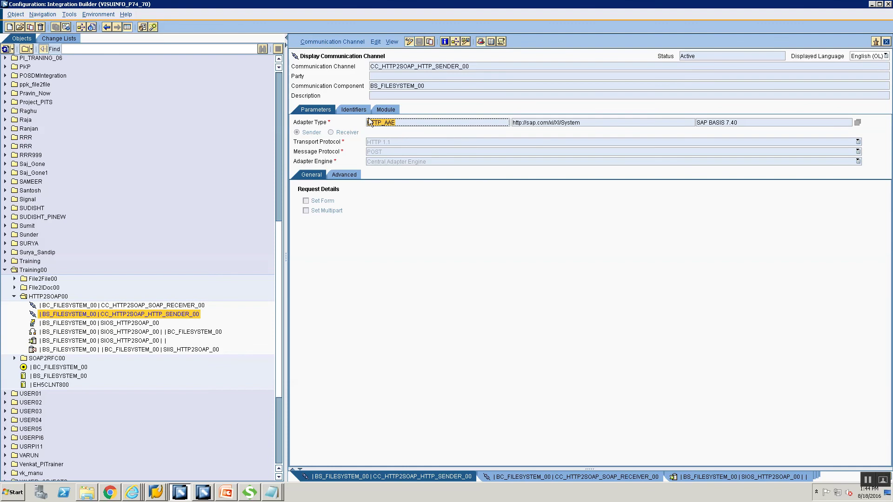
- Open receiver channel CC_HTTP2SOAP_SOAP_RECEIVER_00 and note its SOAP adapter type, target URL and SOAP Action
double_click(186, 305)
drag(398, 122, 340, 115)
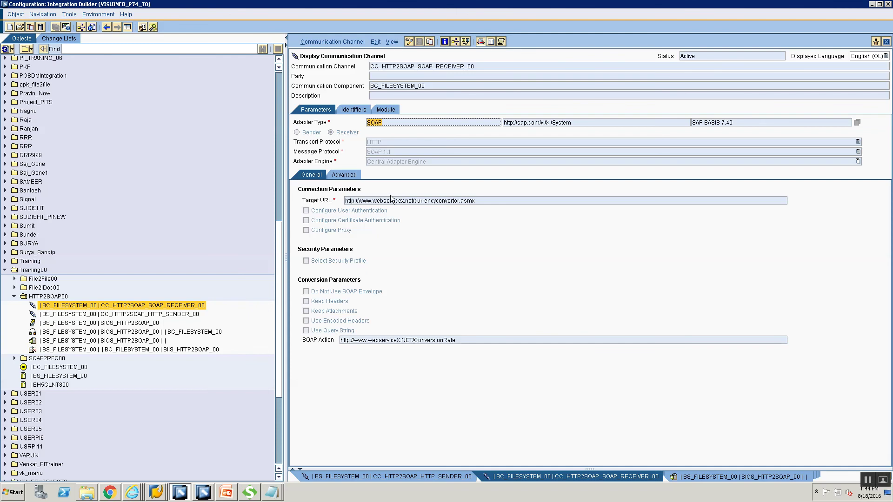
drag(460, 200, 345, 201)
drag(493, 340, 340, 340)
click(249, 492)
- Compare the SoapUI request's endpoint URL and SOAPAction header with the receiver channel's settings
drag(347, 59, 220, 50)
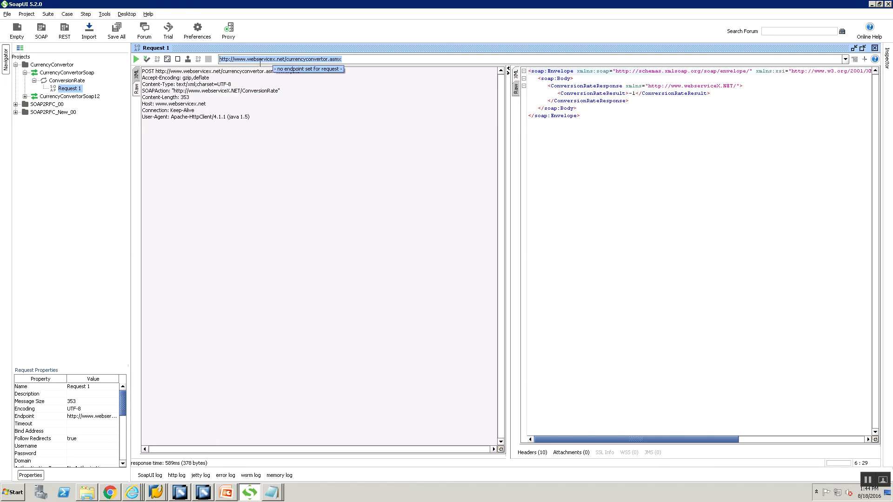
drag(174, 90, 275, 90)
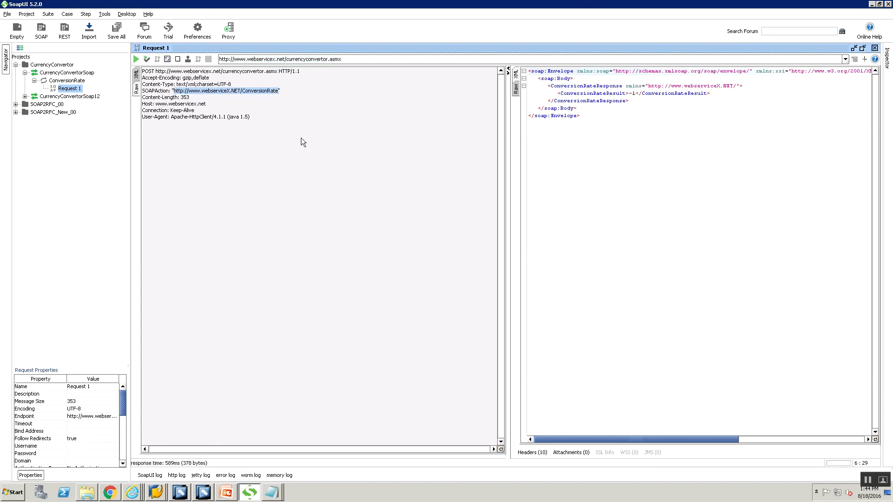
key(alt+Tab)
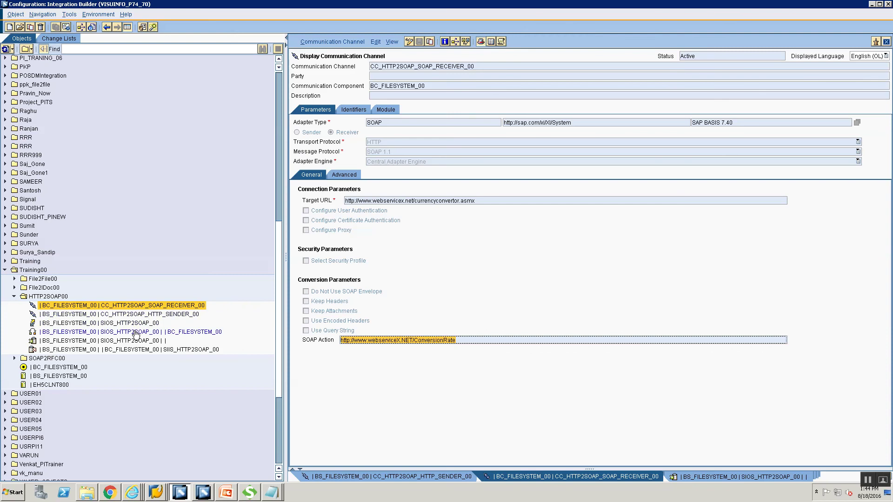
- Show the list of open Internet Explorer windows from the taskbar
mouse_move(135, 335)
click(127, 491)
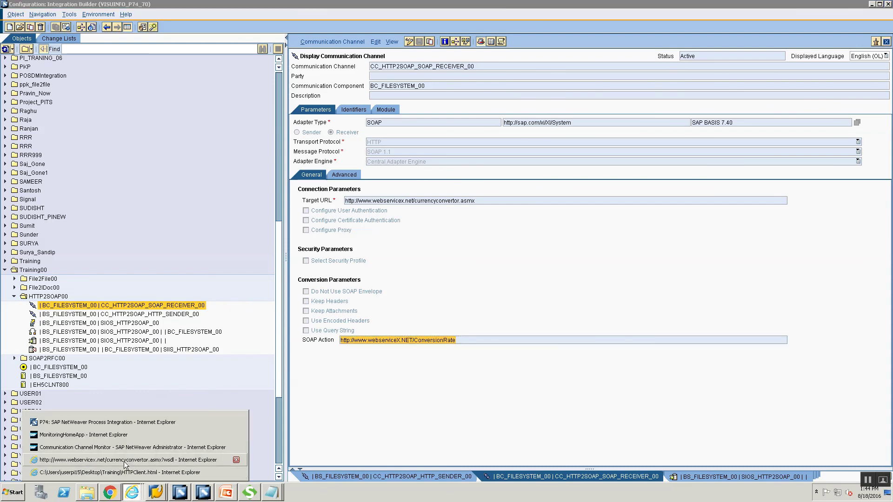
- Open HTTPClient.html and review ServerHost visuinfo.global.com, SenderService BS_FILESYSTEM_00 and SenderInterface SIOS_HTTP2SOAP_00
click(121, 472)
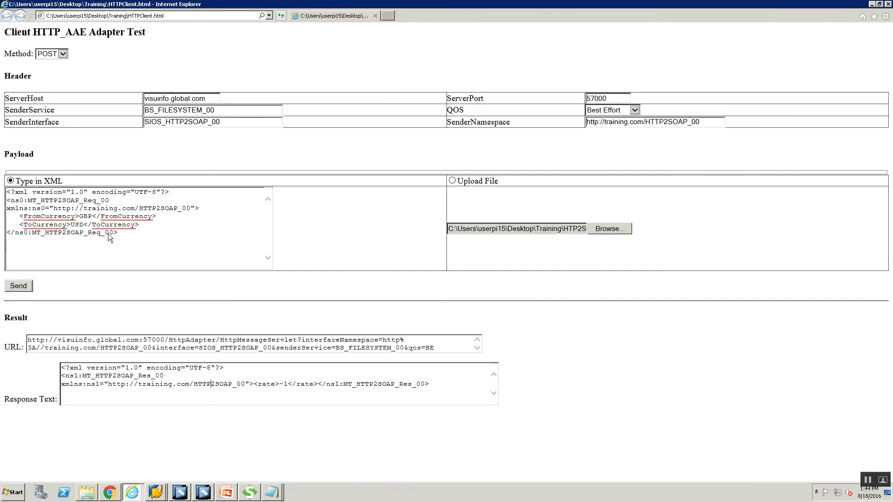
drag(209, 98, 144, 99)
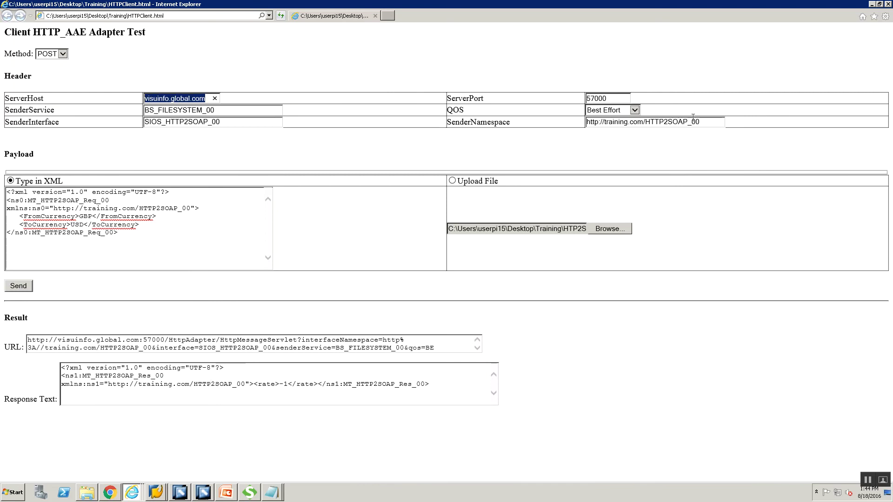
drag(214, 111, 157, 110)
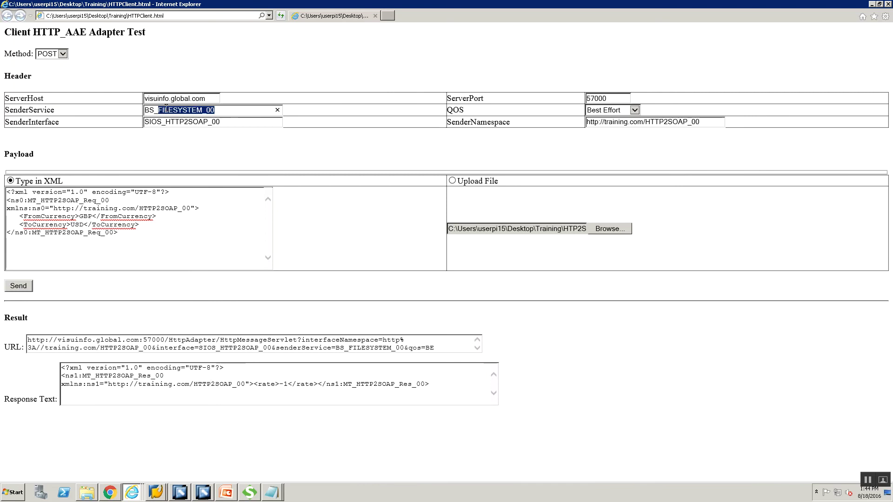
click(255, 123)
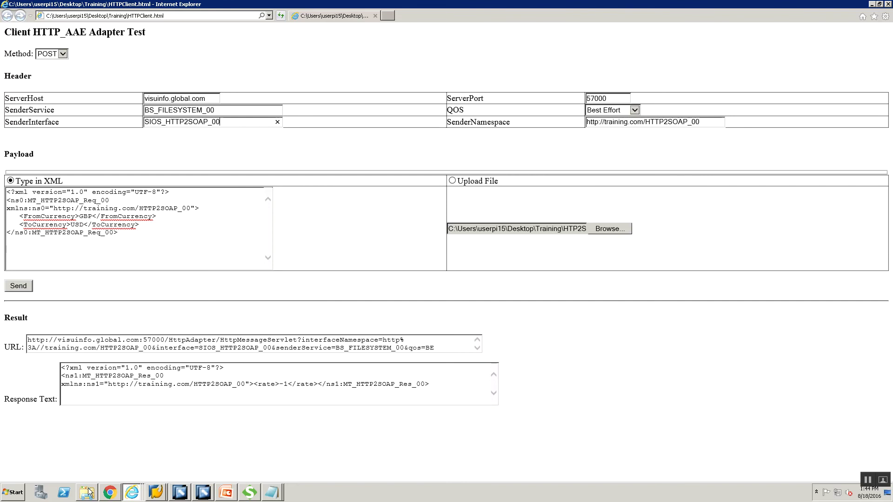
mouse_move(90, 491)
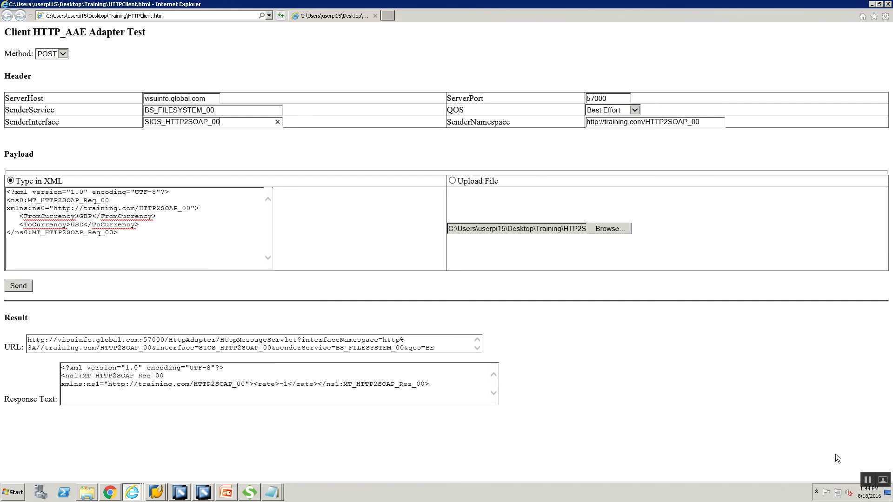